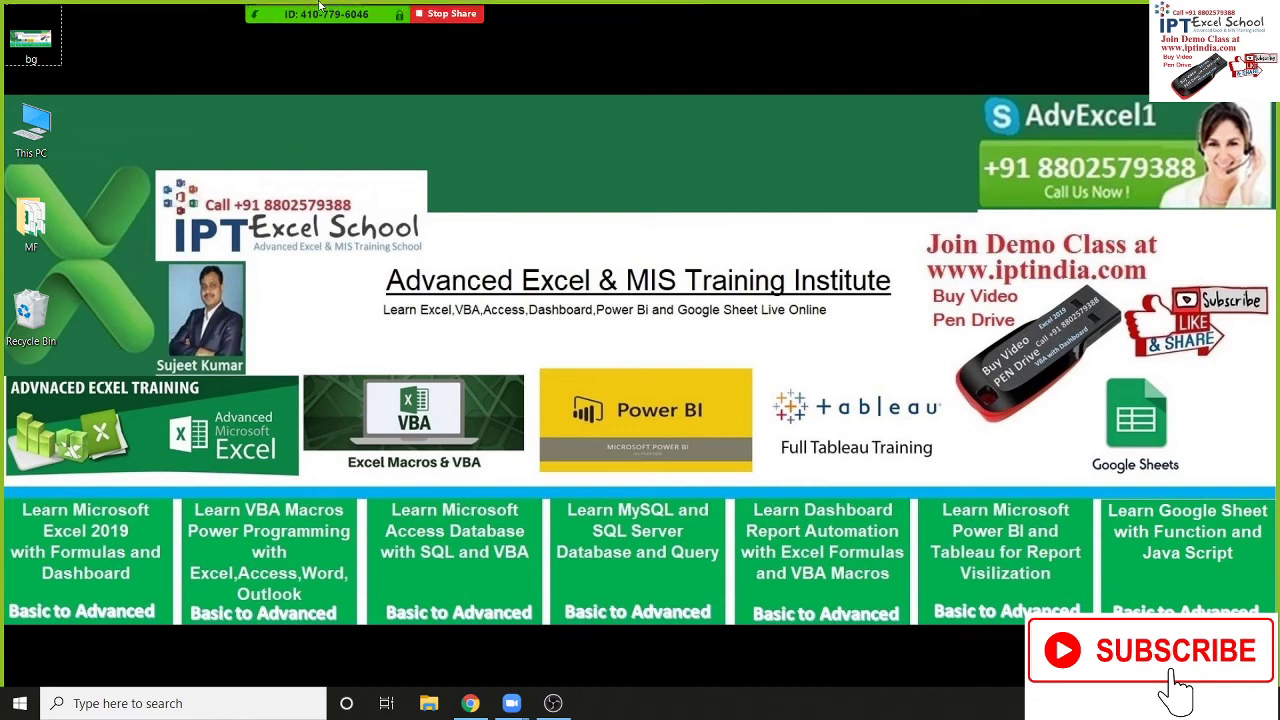
# Launch Excel from the Windows Start menu search.
pyautogui.moveTo(300, 20)
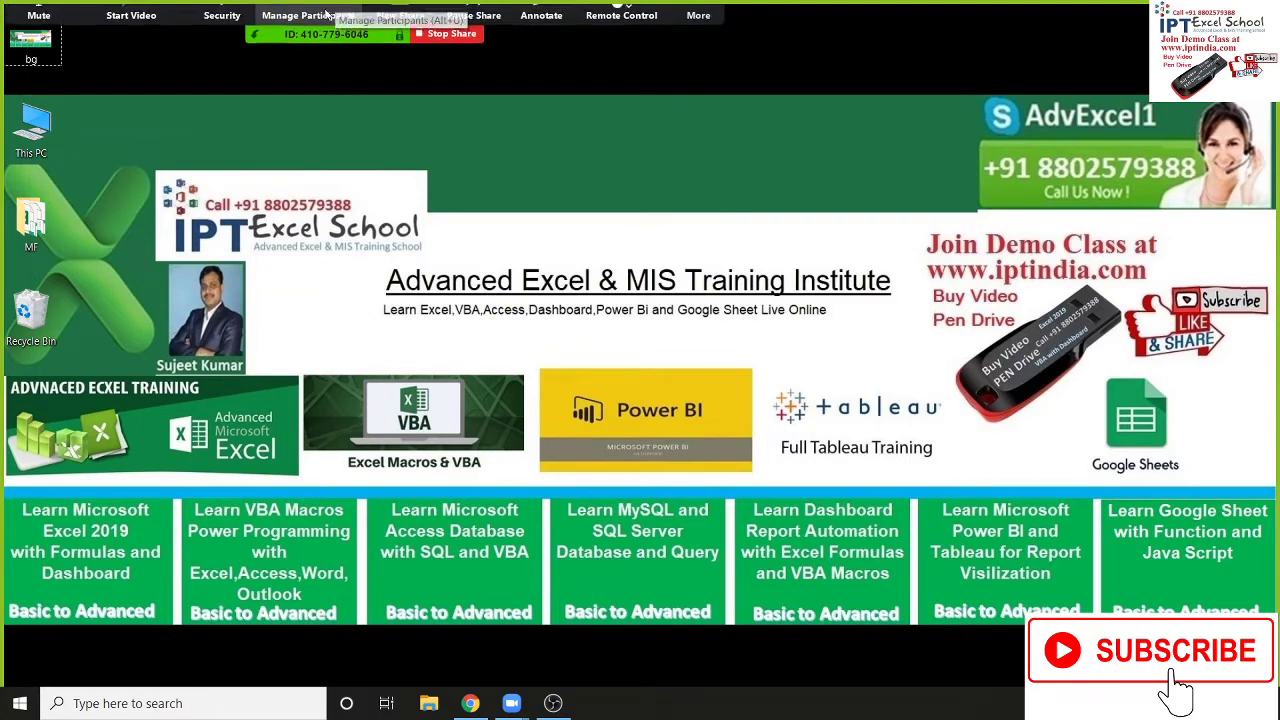
pyautogui.moveTo(511, 703)
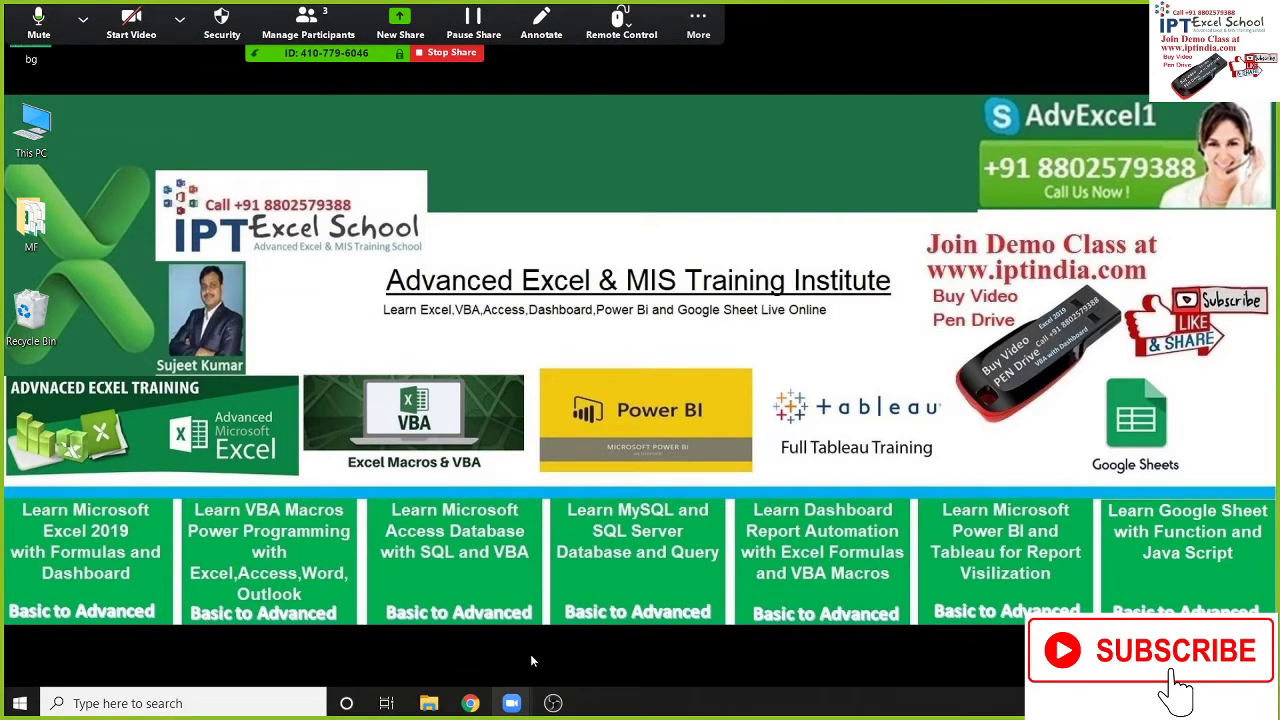
pyautogui.press('super')
pyautogui.write('e')
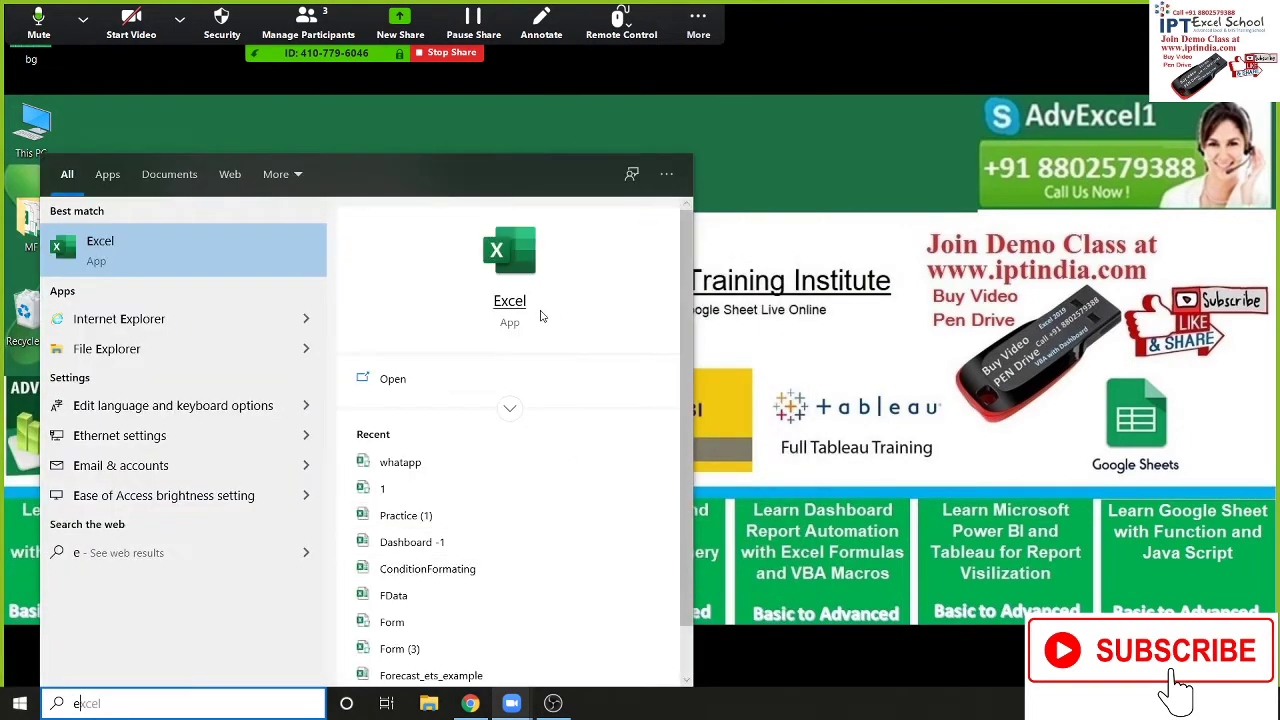
pyautogui.click(531, 302)
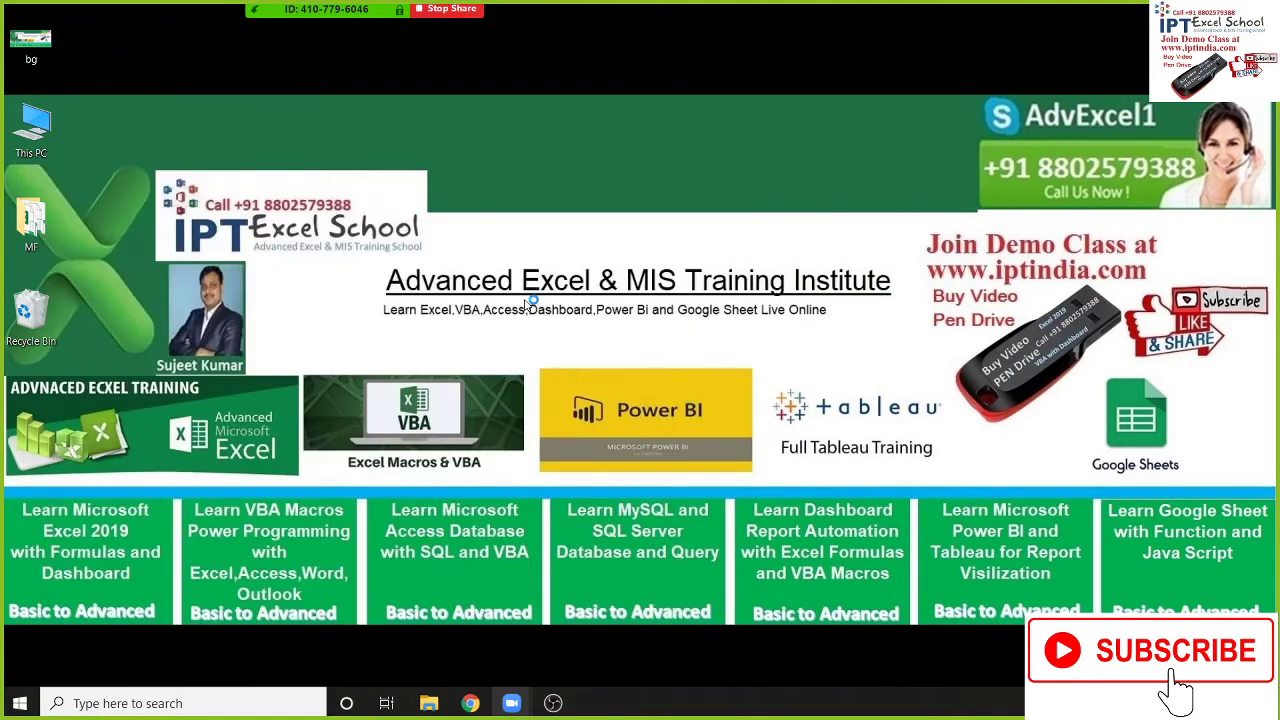
# In Zoom, allow both attendees to record, then close the participants list.
pyautogui.moveTo(445, 702)
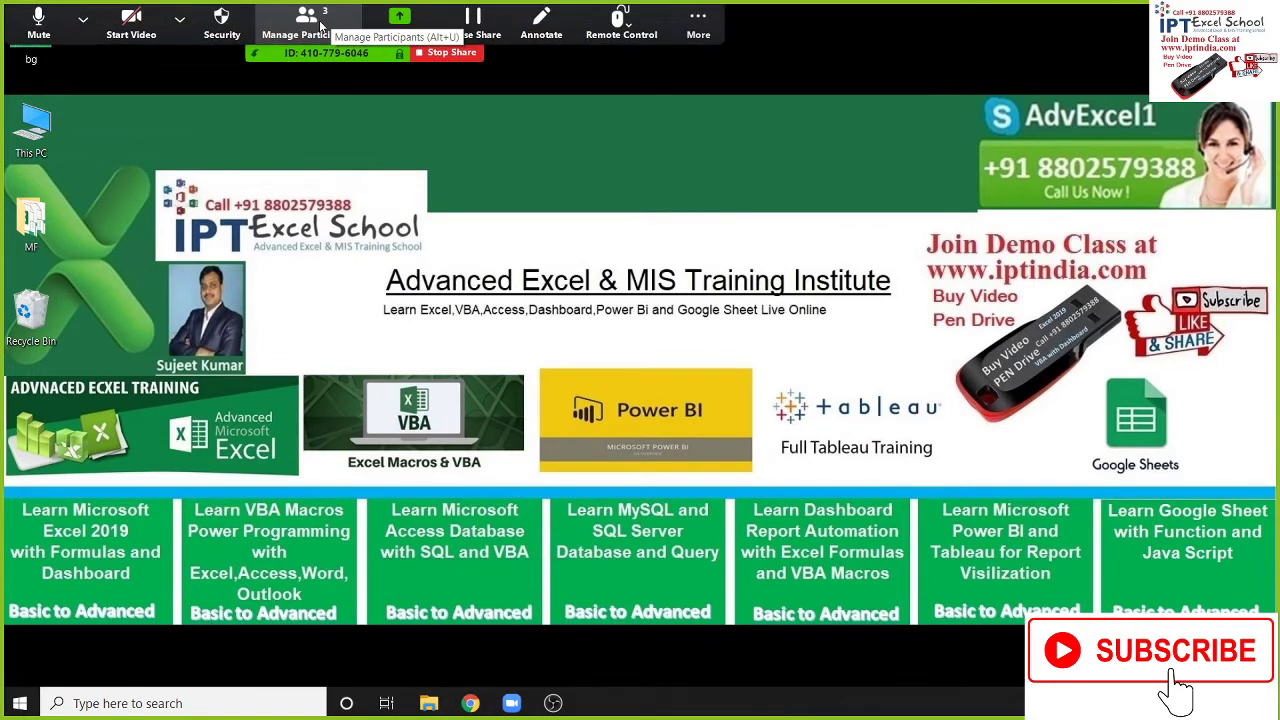
pyautogui.click(308, 22)
pyautogui.click(761, 271)
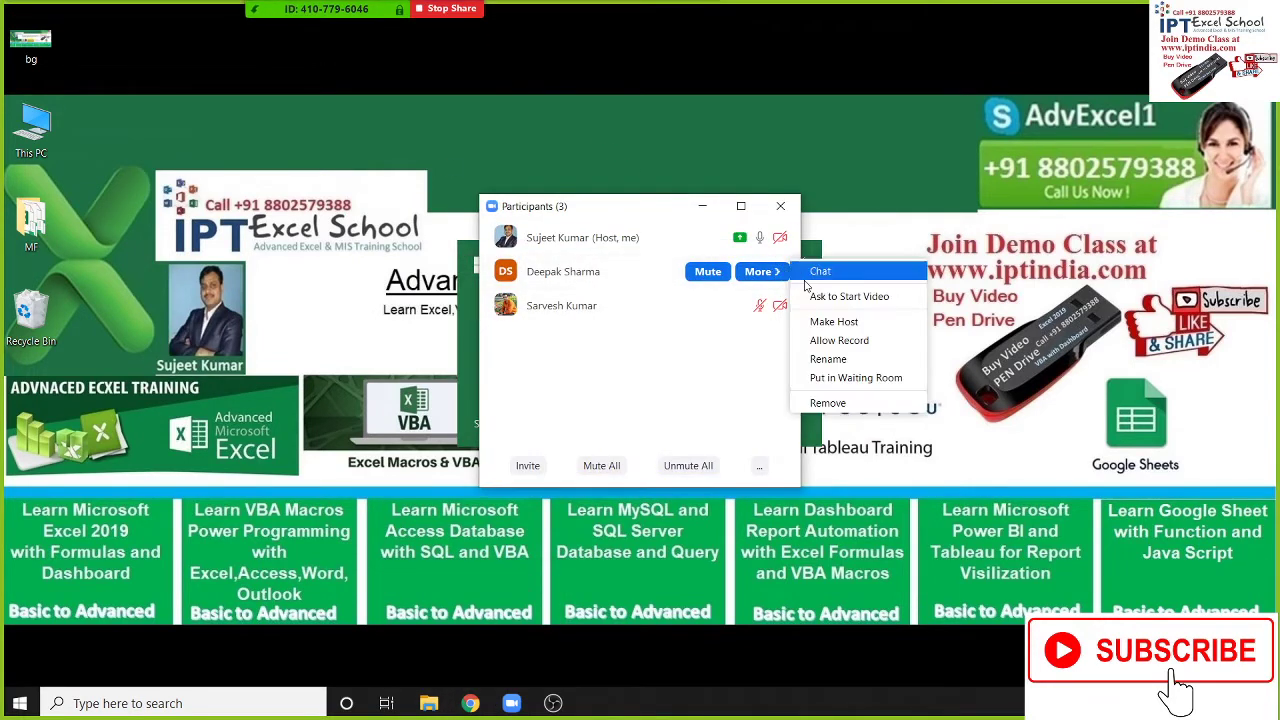
pyautogui.click(838, 341)
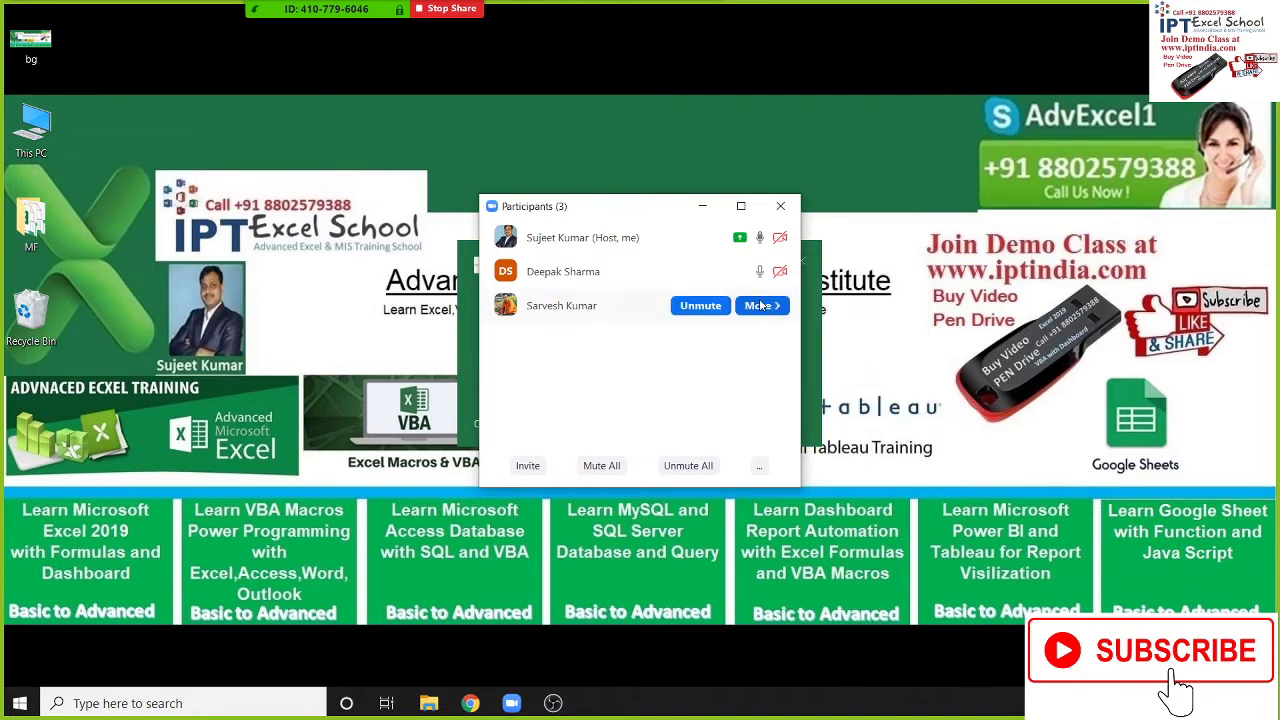
pyautogui.click(761, 305)
pyautogui.click(860, 376)
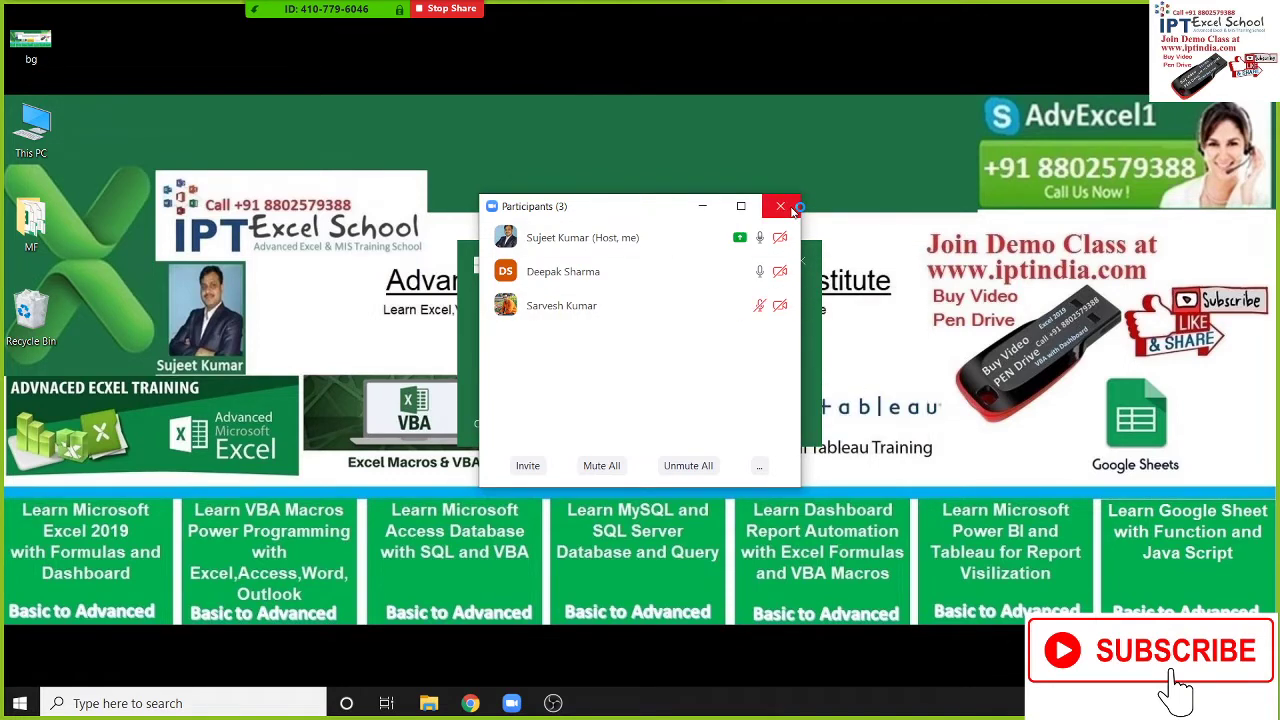
pyautogui.click(781, 206)
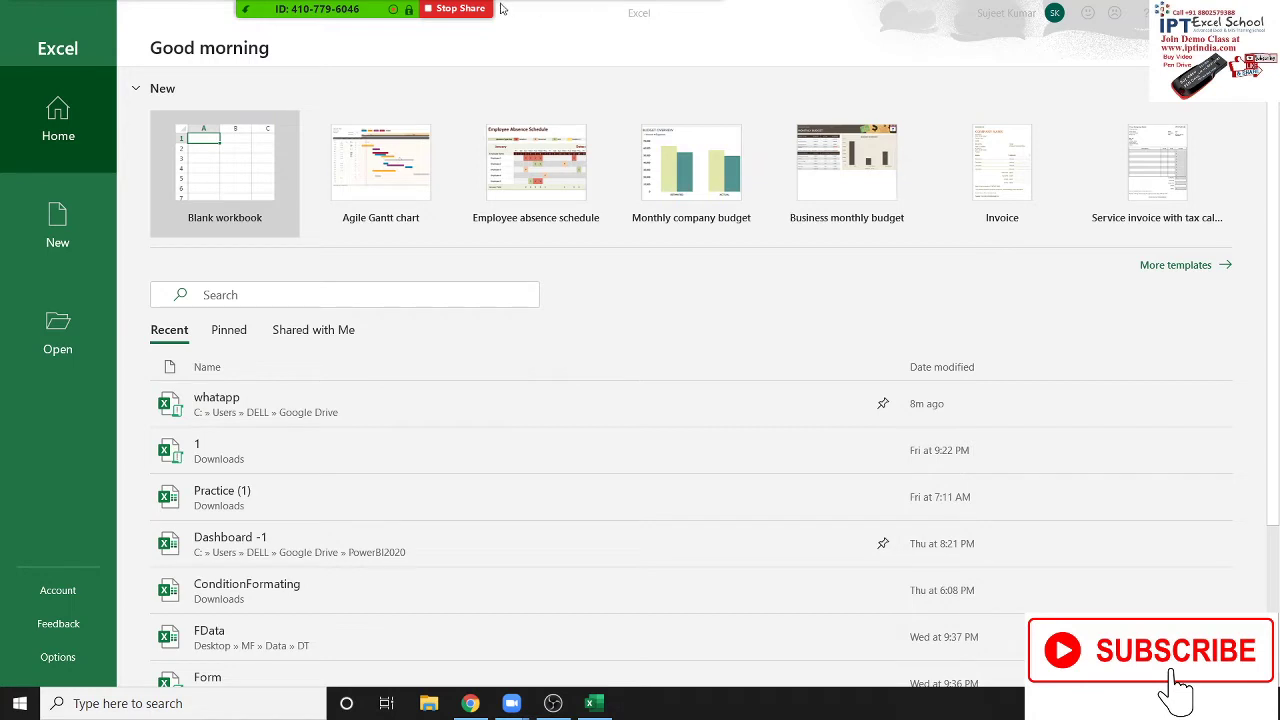
# Create a blank workbook from the Excel start screen and close Zoom's participants list.
pyautogui.click(346, 12)
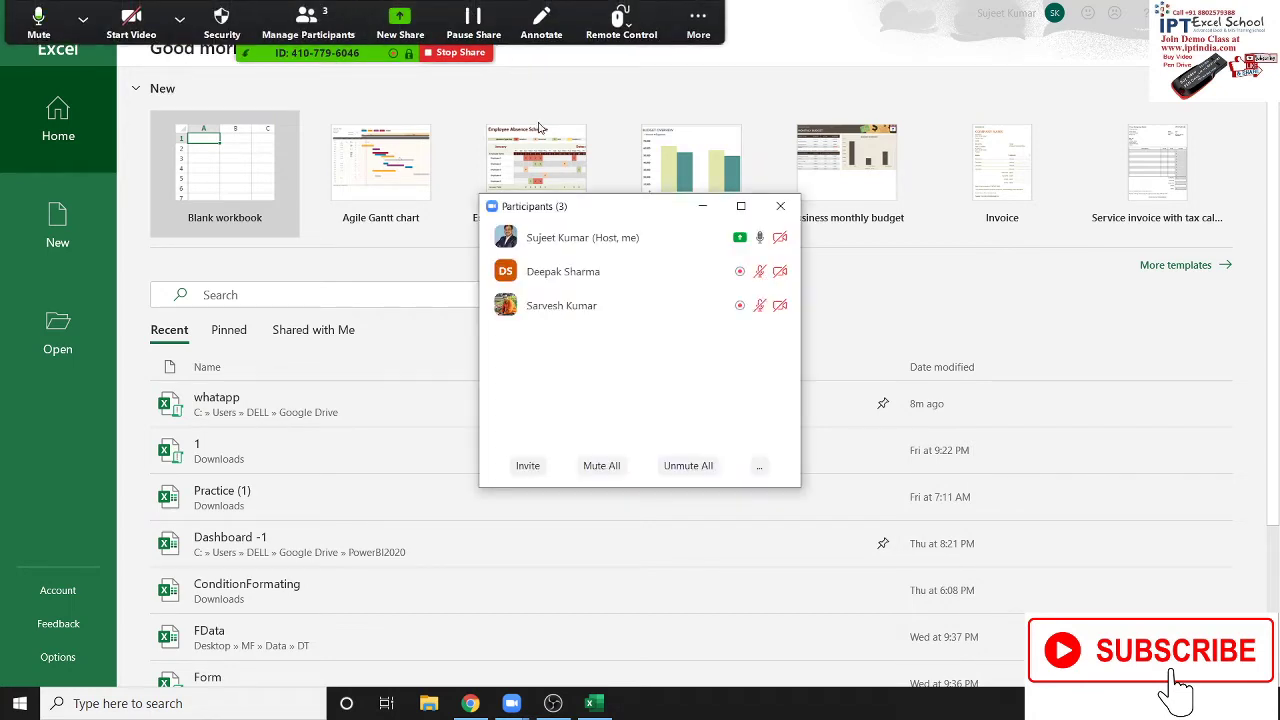
pyautogui.click(785, 275)
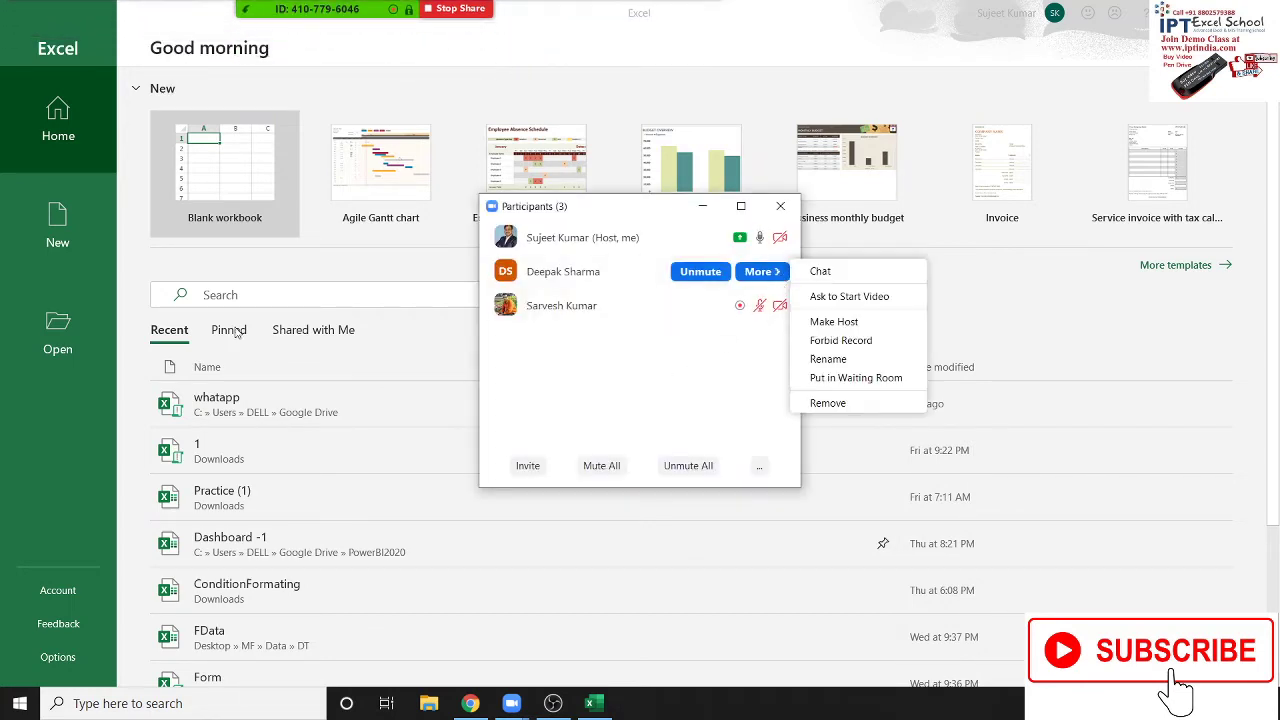
pyautogui.click(228, 192)
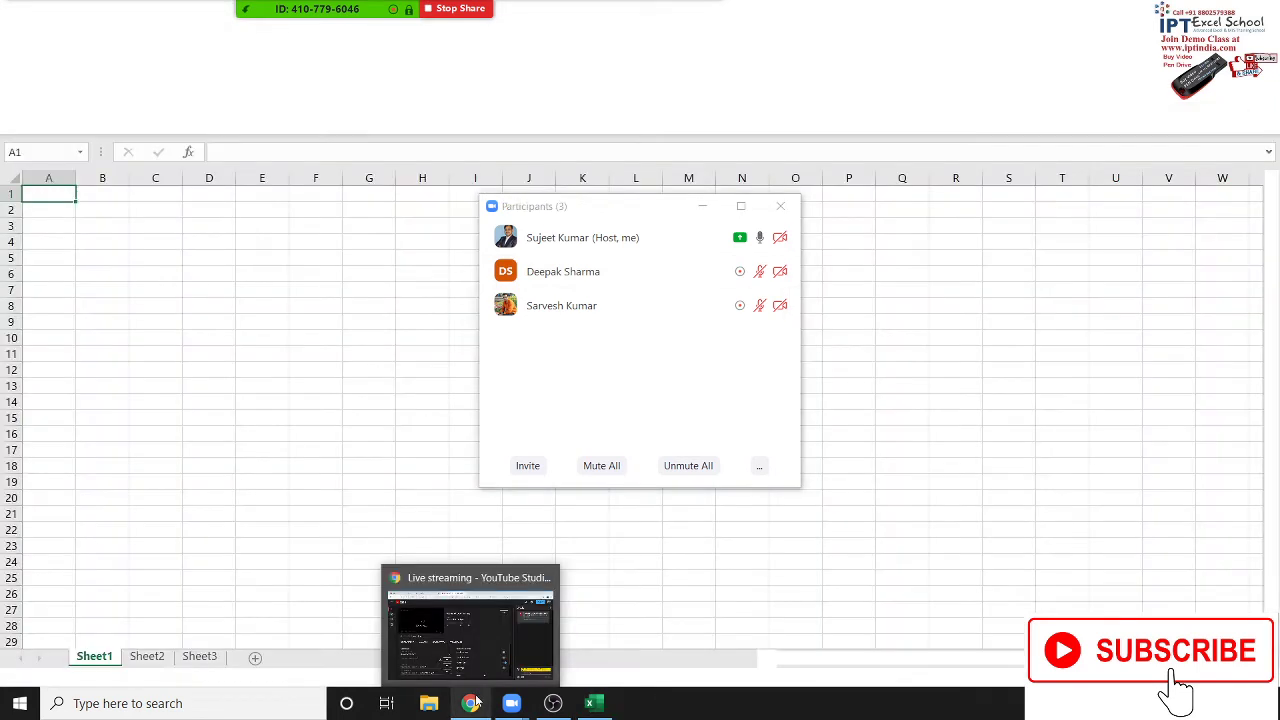
pyautogui.click(788, 206)
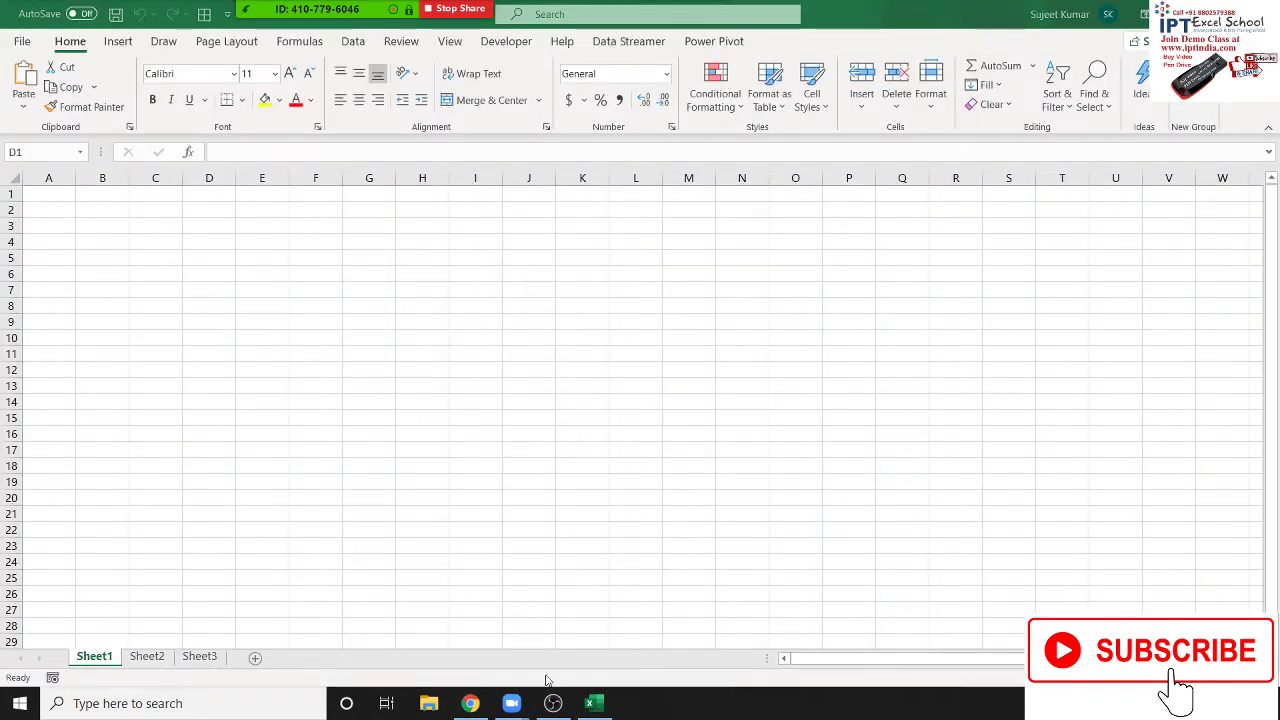
# In Chrome, open the Microsoft support link shared in the 6.AM Excel Batch WhatsApp chat.
pyautogui.click(470, 704)
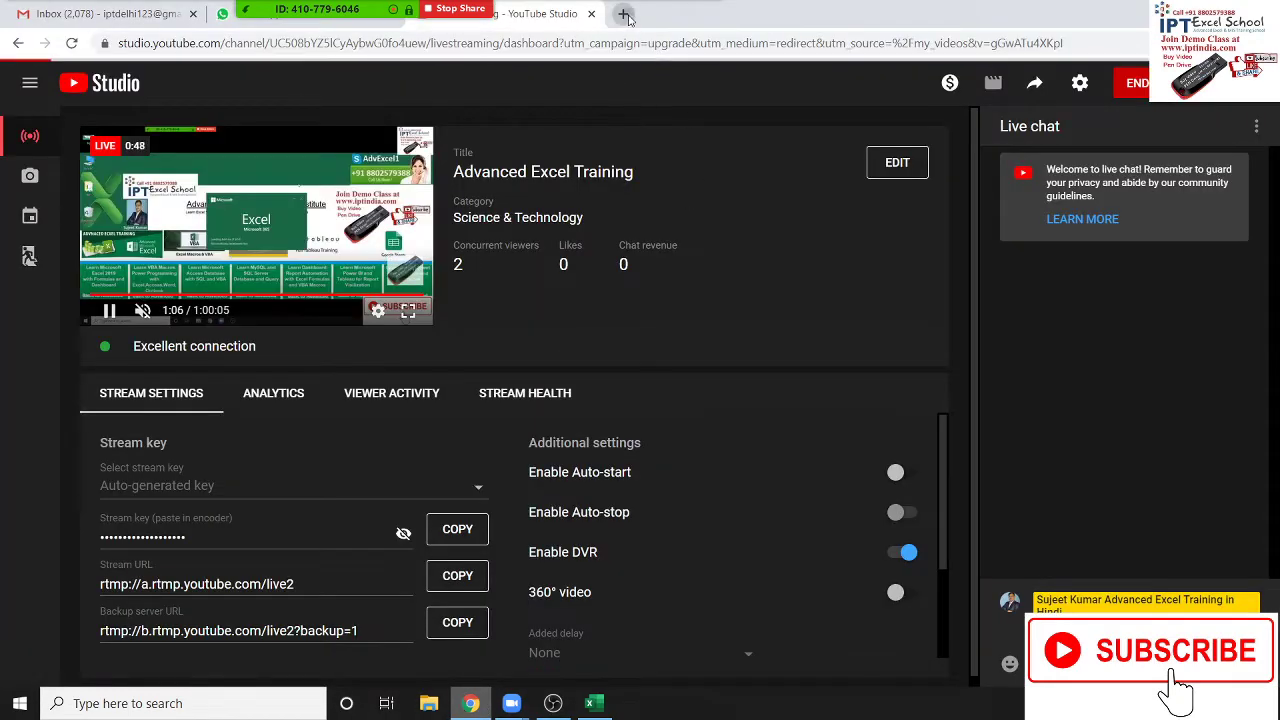
pyautogui.click(623, 14)
pyautogui.click(225, 14)
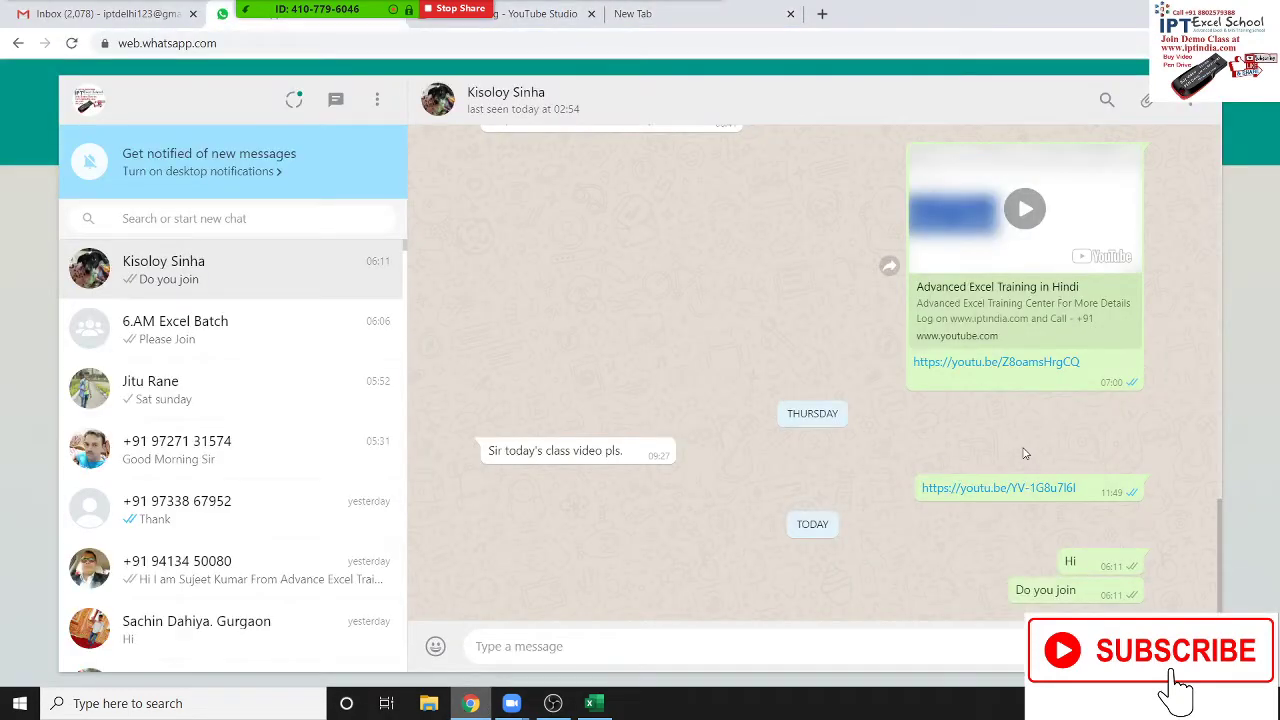
pyautogui.click(225, 355)
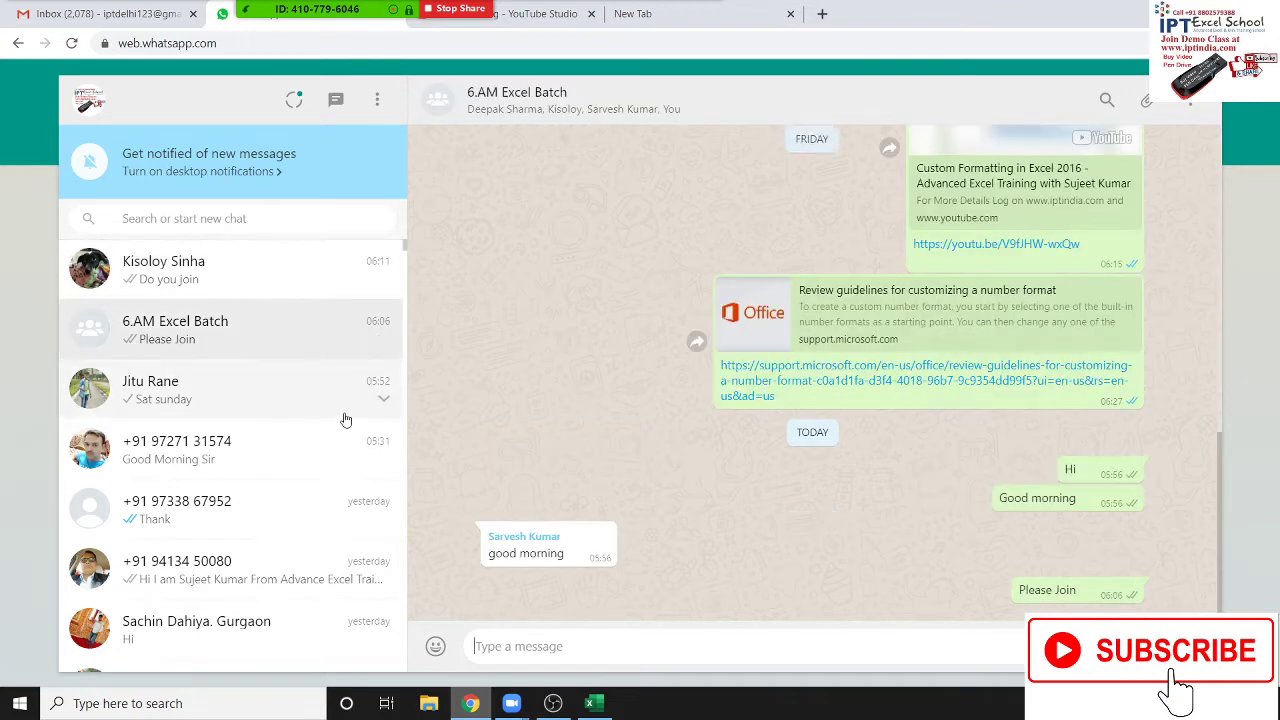
pyautogui.click(763, 378)
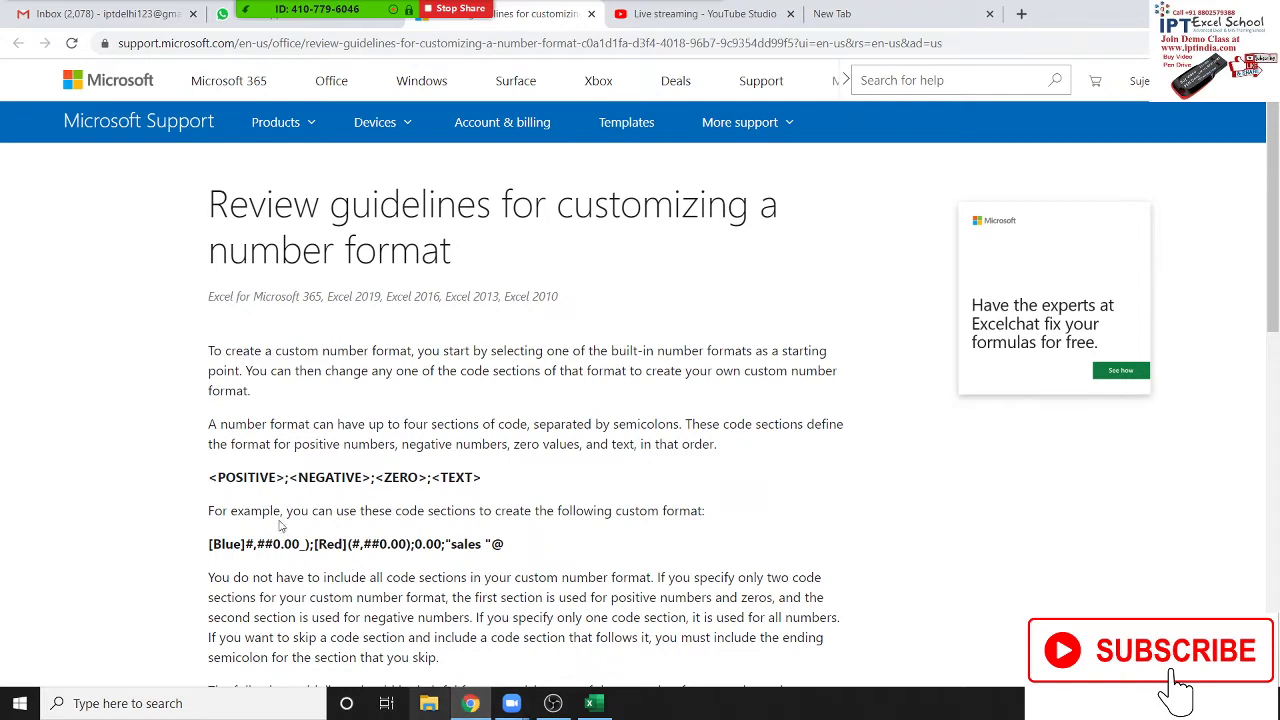
# Review the POSITIVE, NEGATIVE and TEXT format sections, then return to Excel.
pyautogui.doubleClick(233, 479)
pyautogui.doubleClick(330, 478)
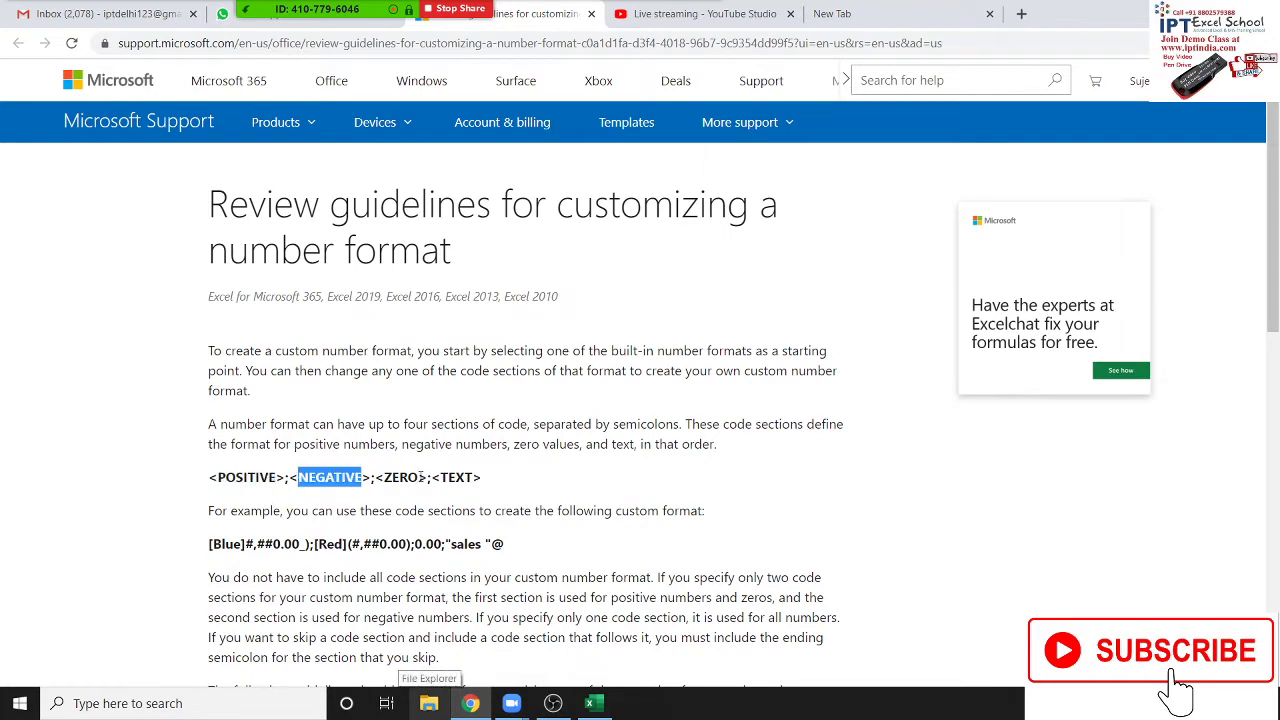
pyautogui.doubleClick(458, 477)
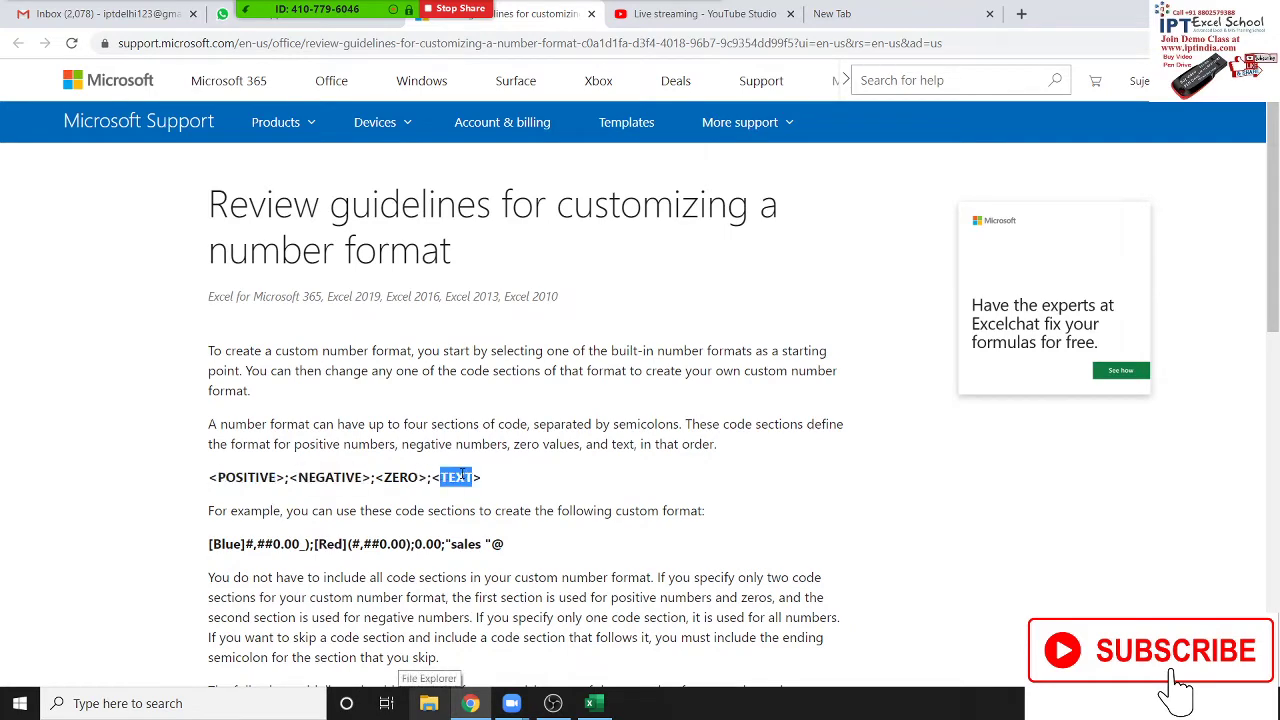
pyautogui.click(606, 704)
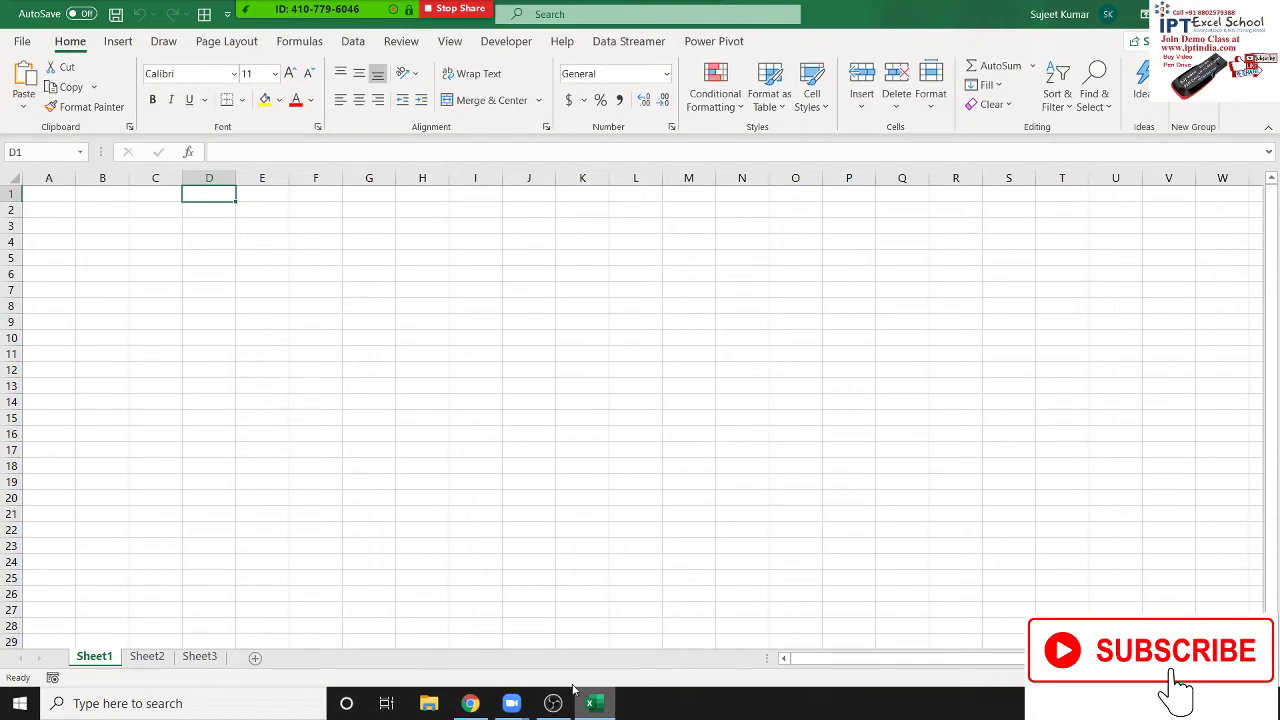
# Enter 1500 in D5 and the text MRP 1500 in D6.
pyautogui.click(204, 255)
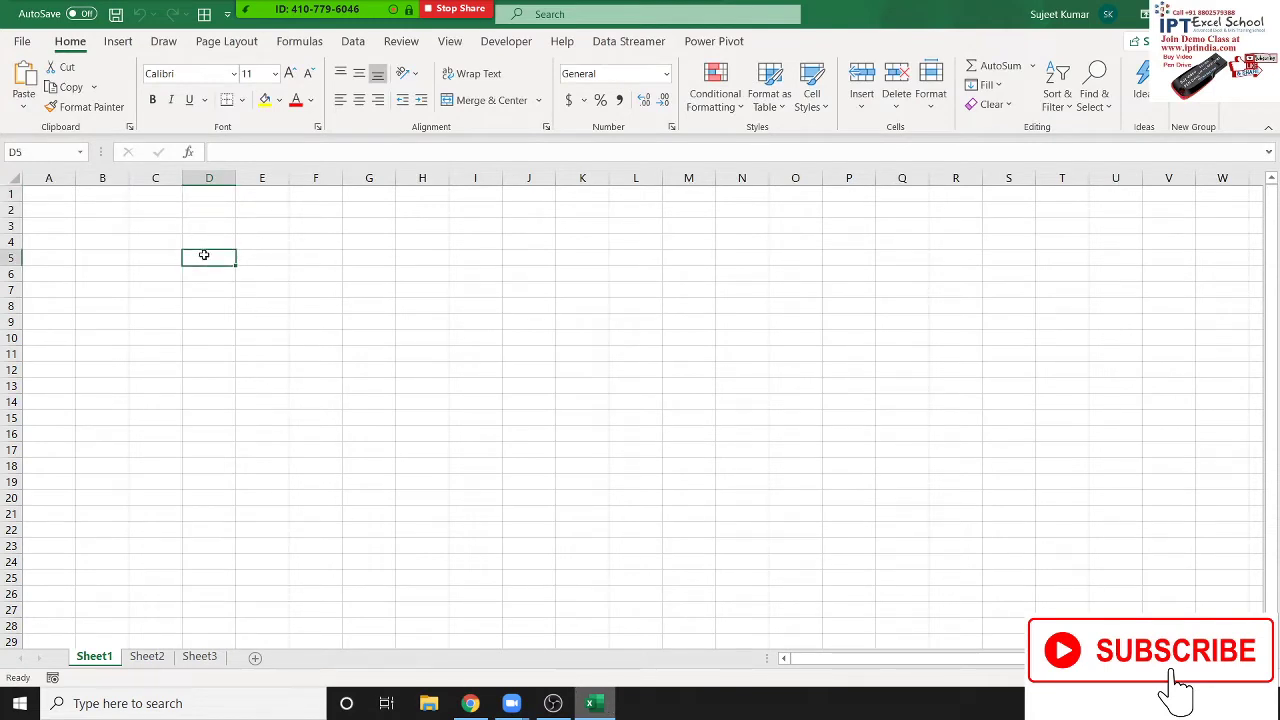
pyautogui.write('1500')
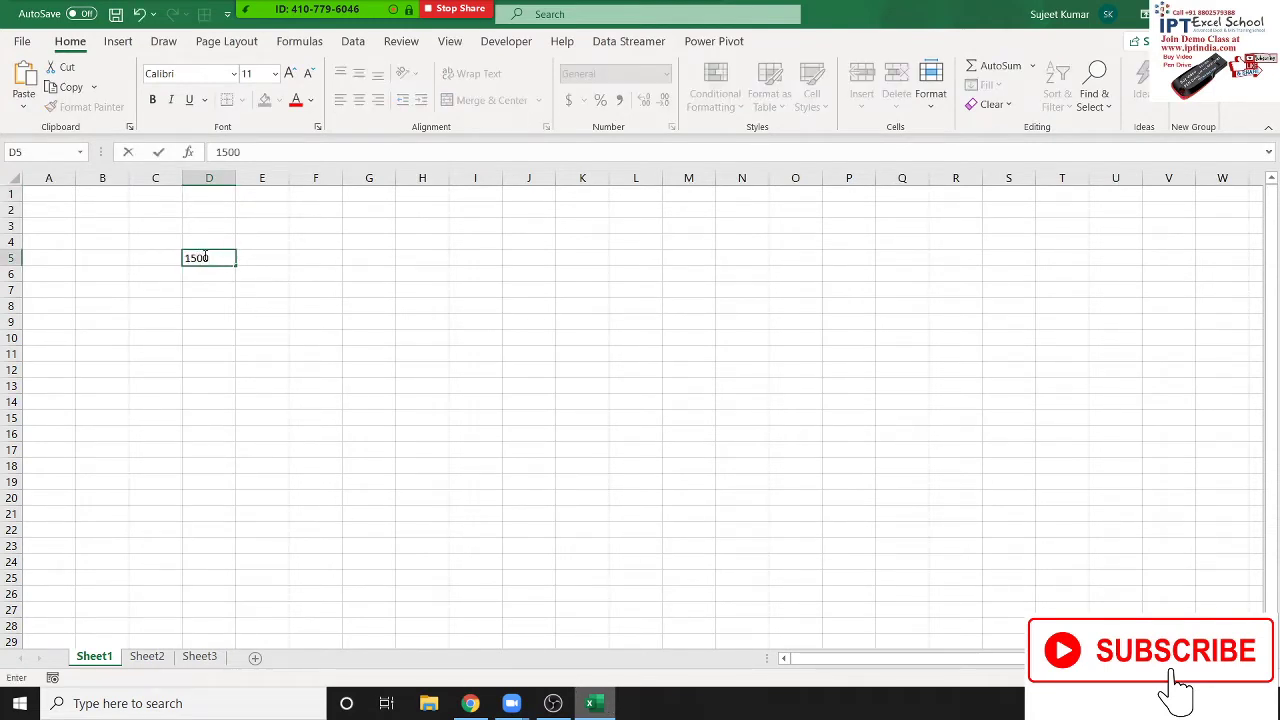
pyautogui.press('Return')
pyautogui.write('M')
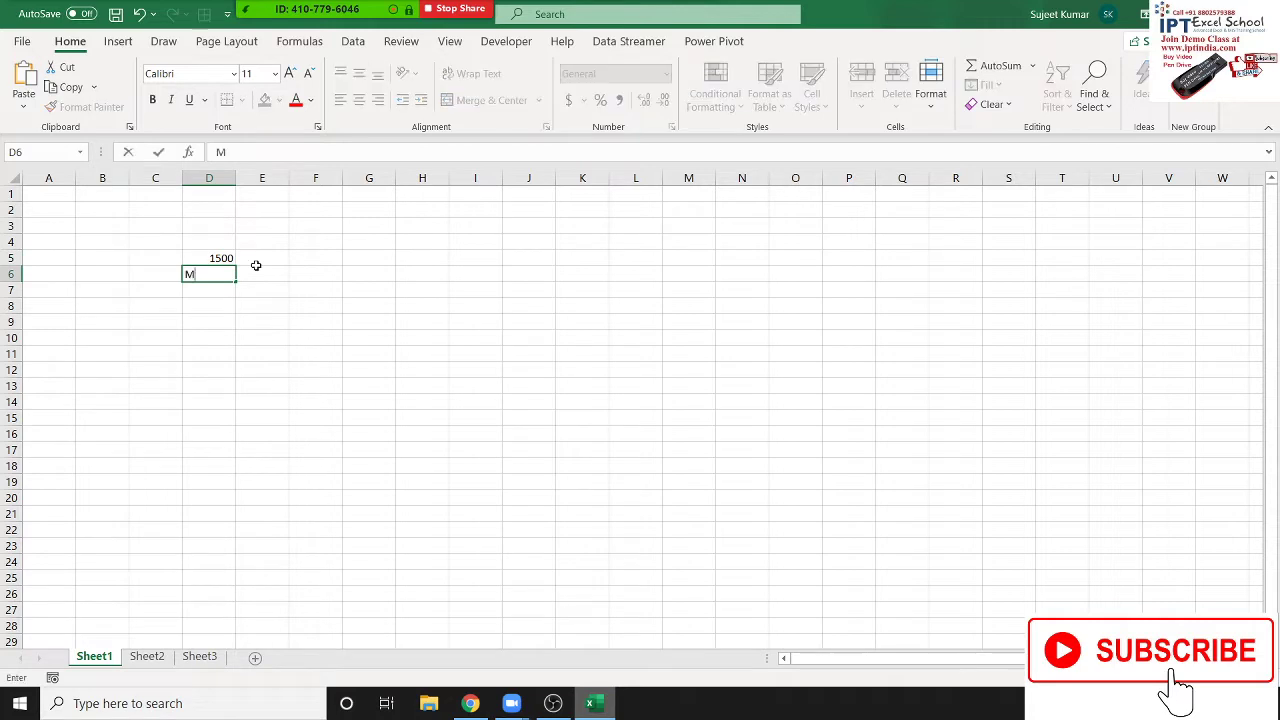
pyautogui.write('RP 150')
pyautogui.write('0')
pyautogui.press('Return')
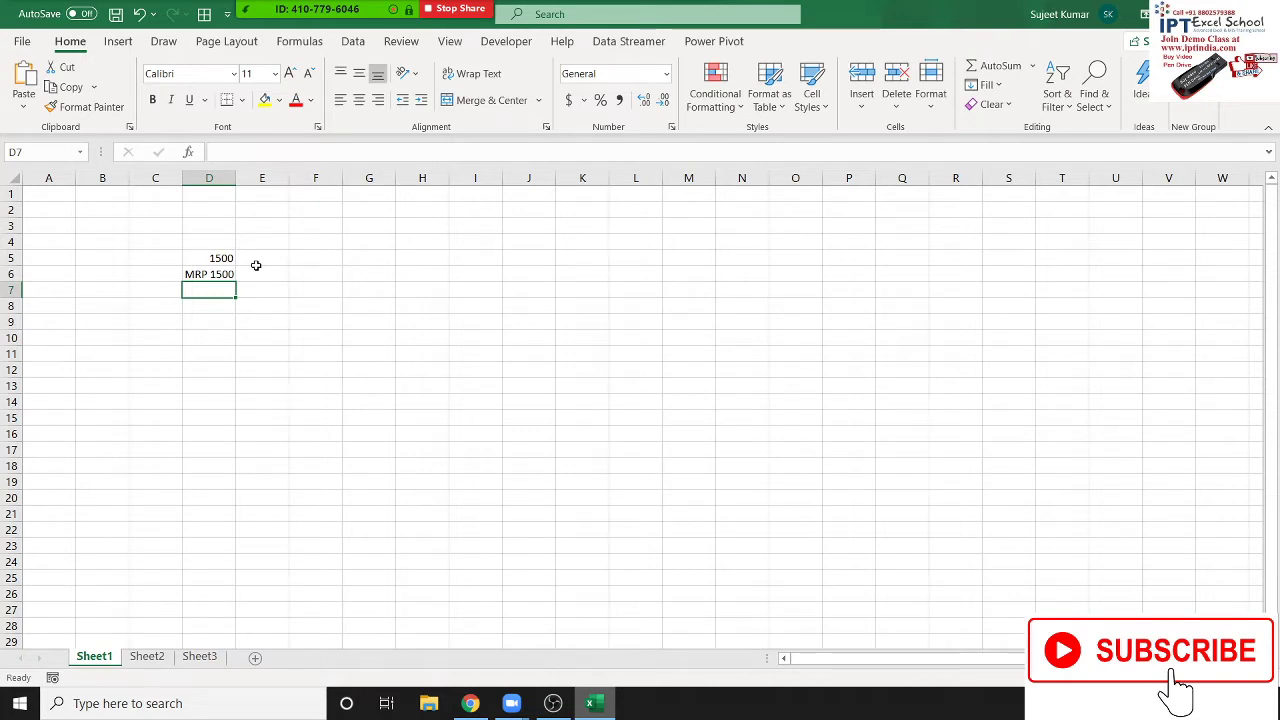
# Enter =D6+10 in D7 to show the #VALUE! error, then clear D7 and D6.
pyautogui.press('Up')
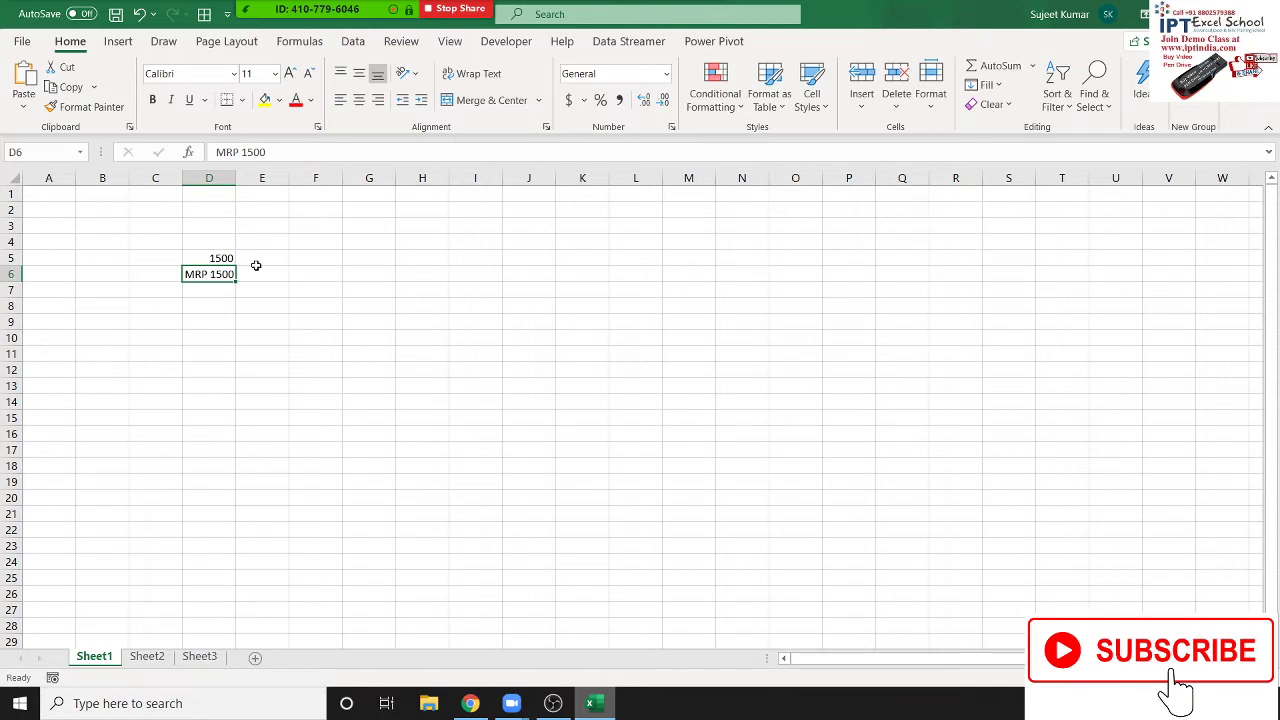
pyautogui.press('Down')
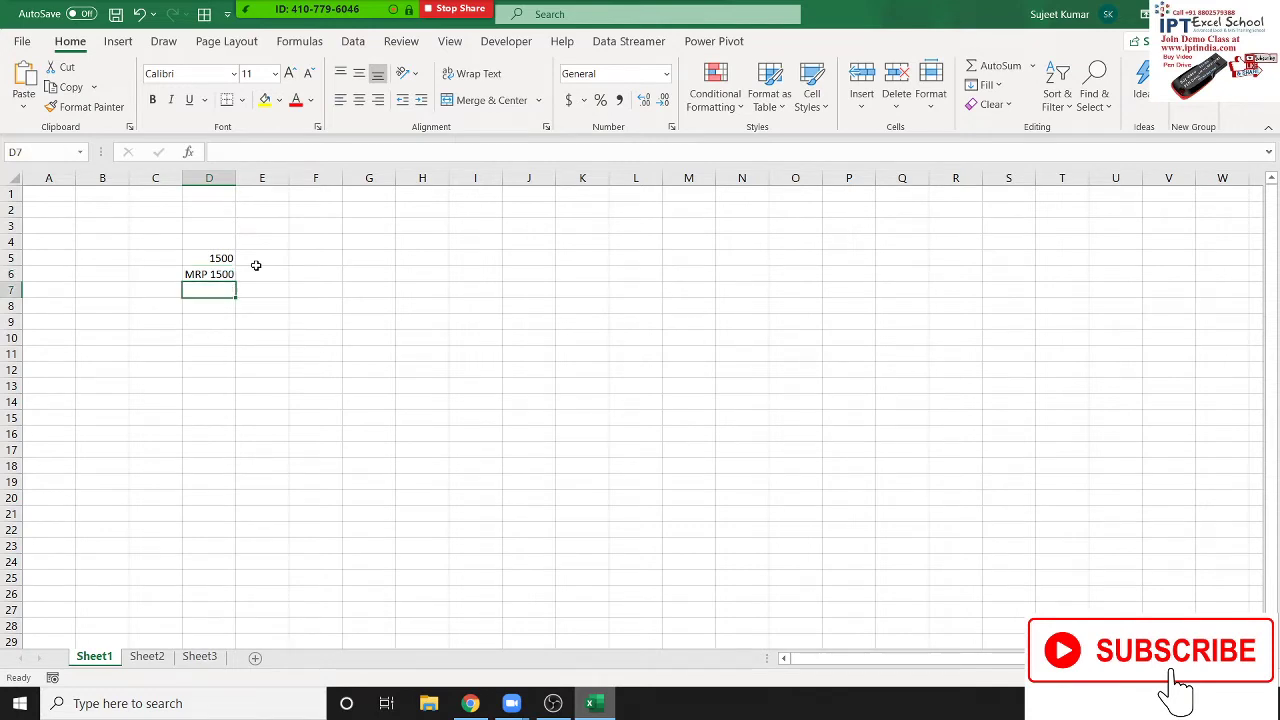
pyautogui.write('=')
pyautogui.press('Up')
pyautogui.write('+')
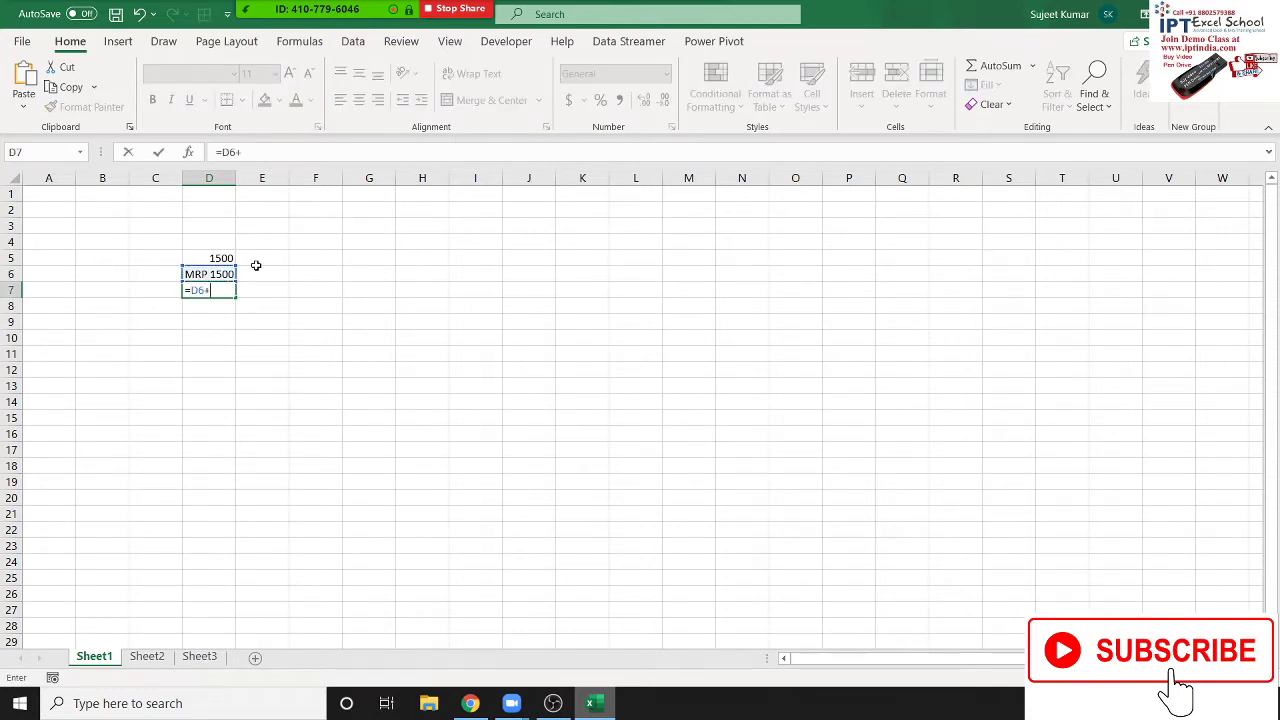
pyautogui.write('10')
pyautogui.press('Return')
pyautogui.press('Up')
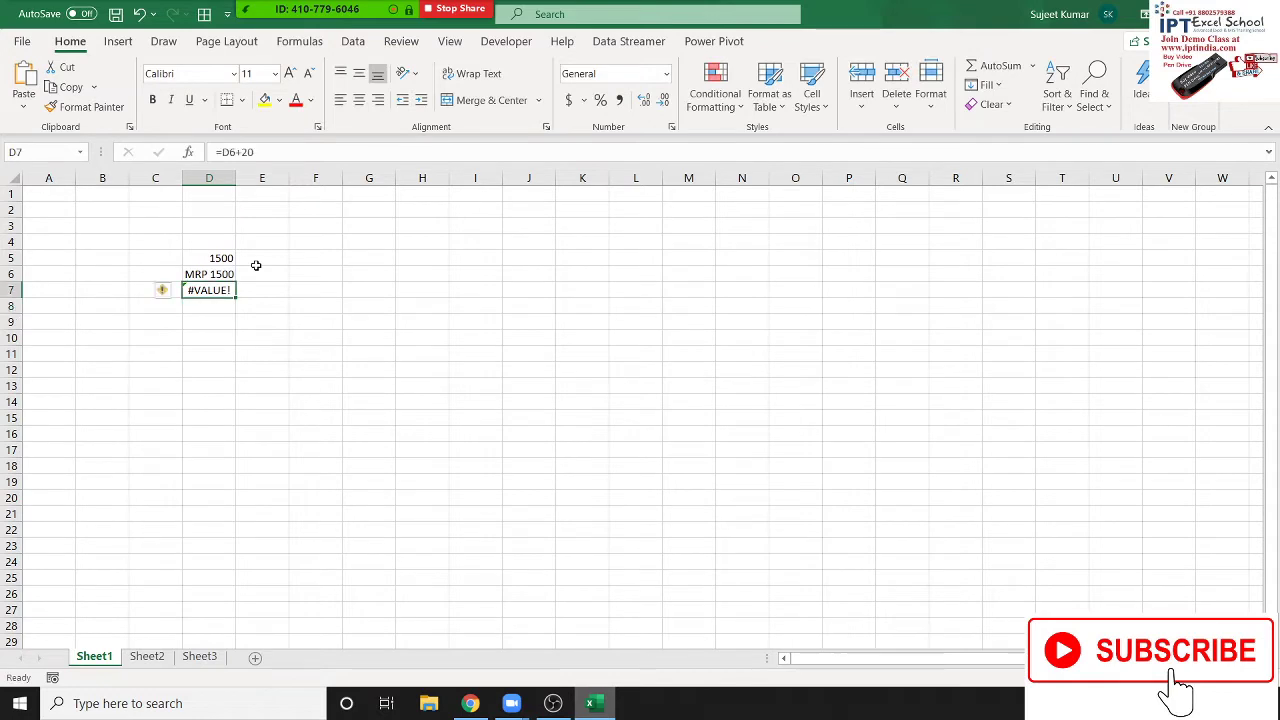
pyautogui.press('Delete')
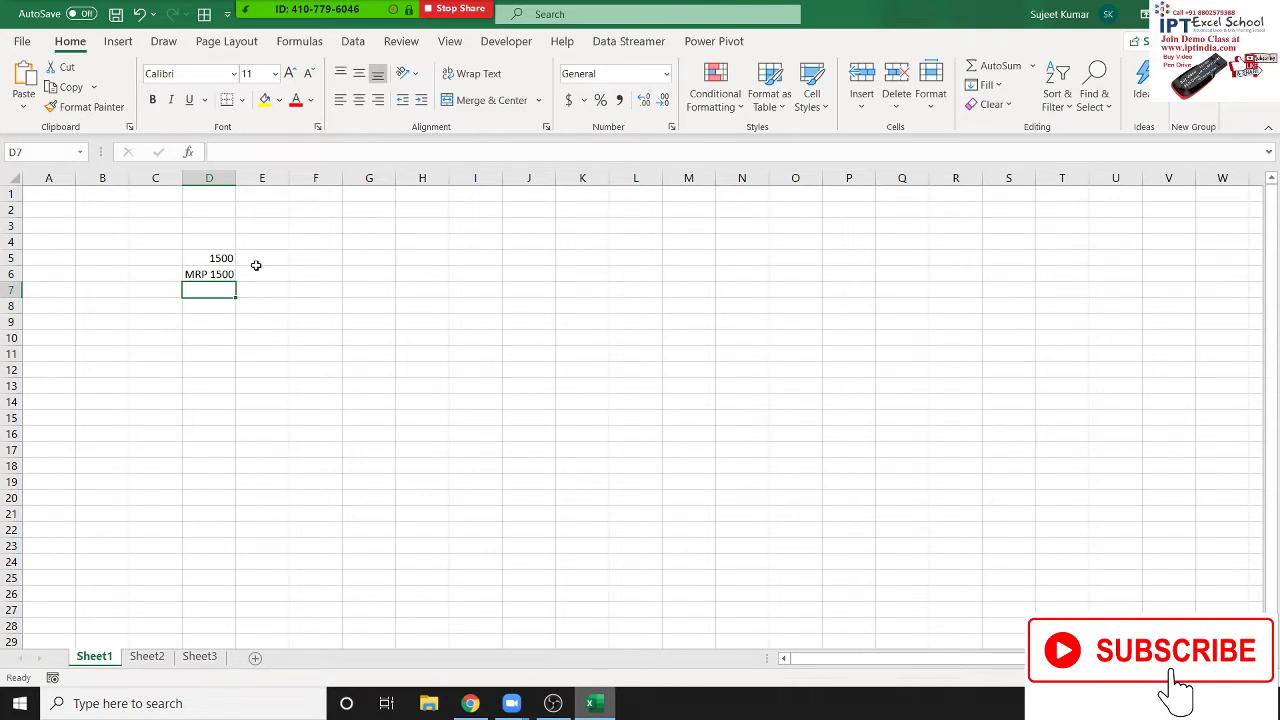
pyautogui.click(225, 276)
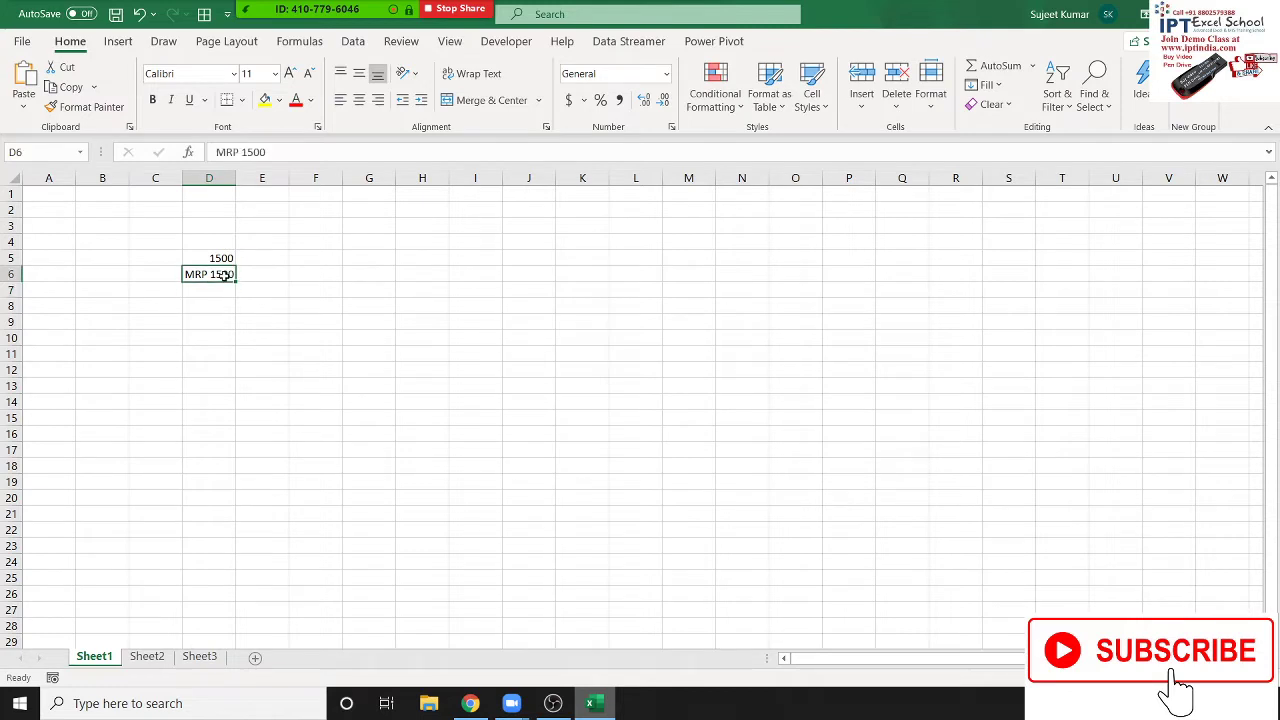
pyautogui.press('Delete')
pyautogui.press('Up')
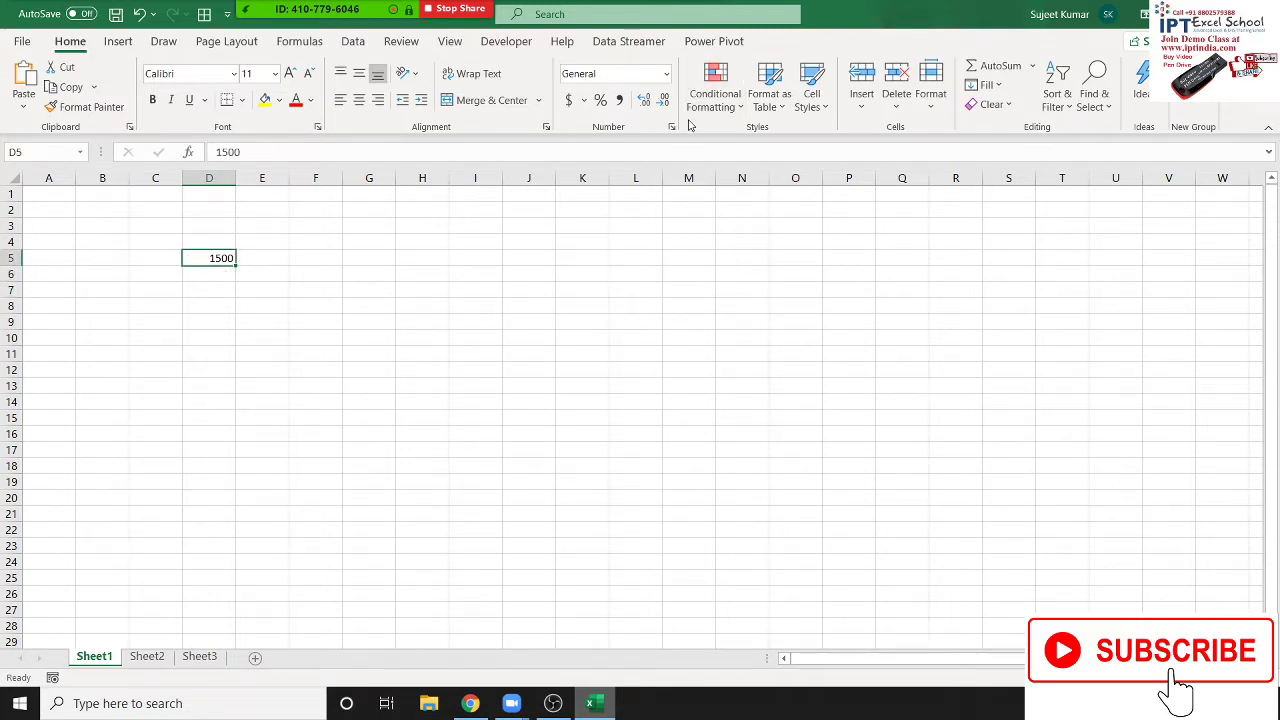
# Apply the custom format "MRP" # to D5 so it shows MRP 1500.
pyautogui.click(673, 126)
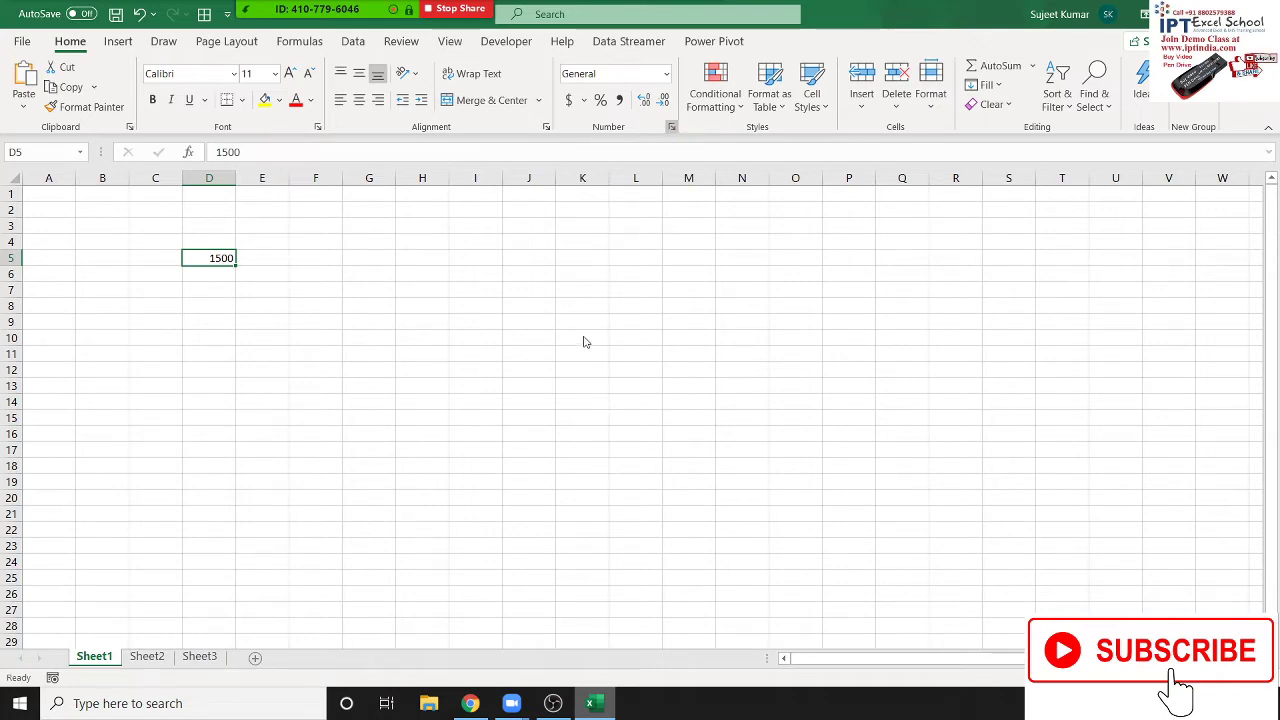
pyautogui.click(787, 300)
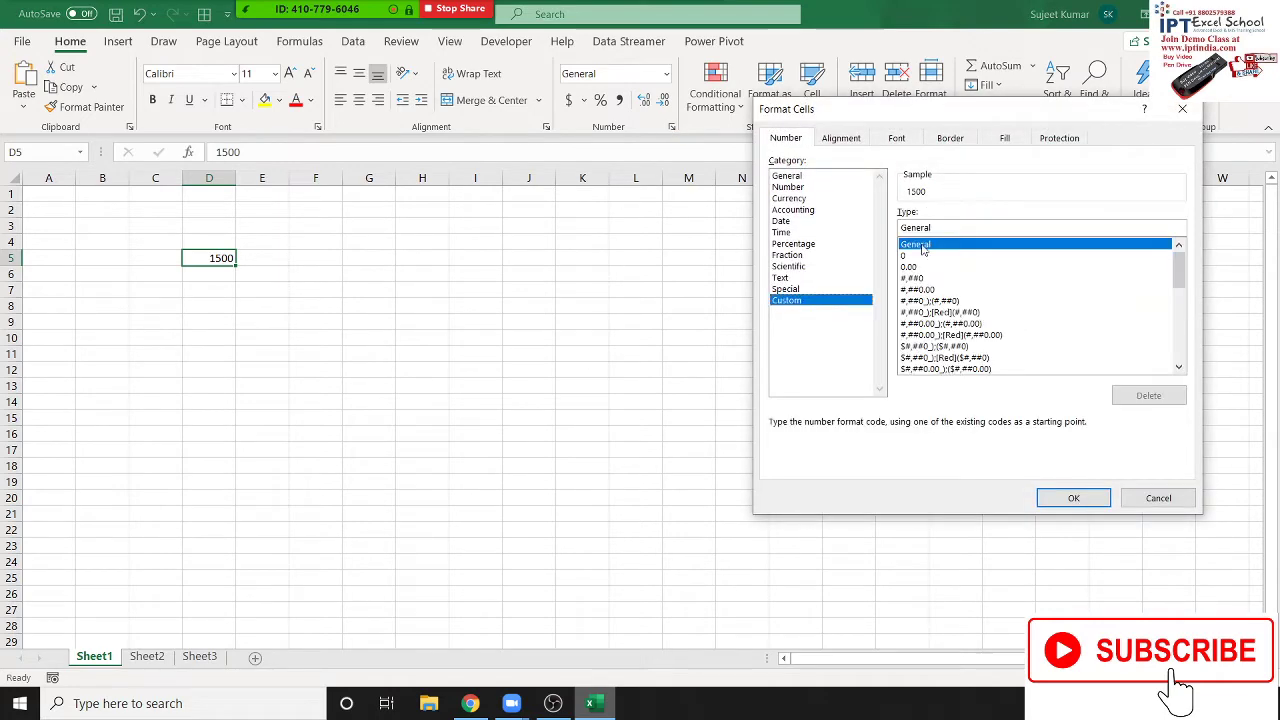
pyautogui.write('"')
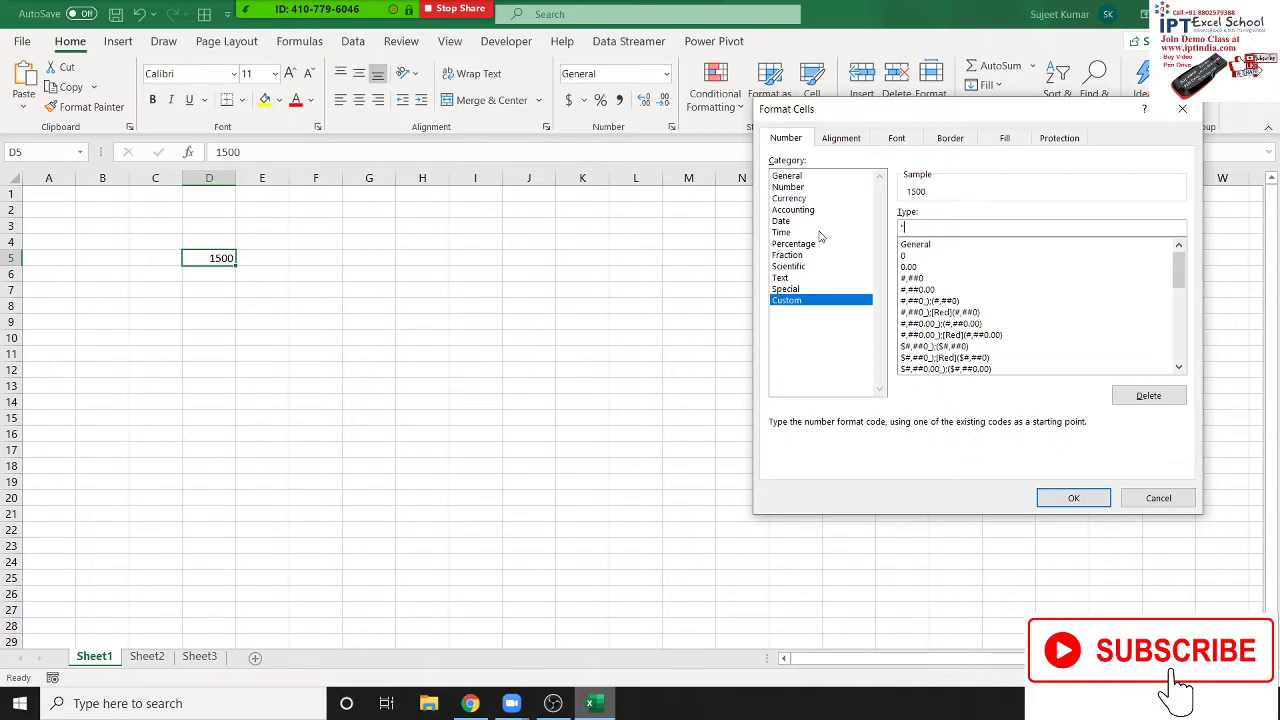
pyautogui.write('MRP')
pyautogui.write('"')
pyautogui.write(' #')
pyautogui.click(1073, 498)
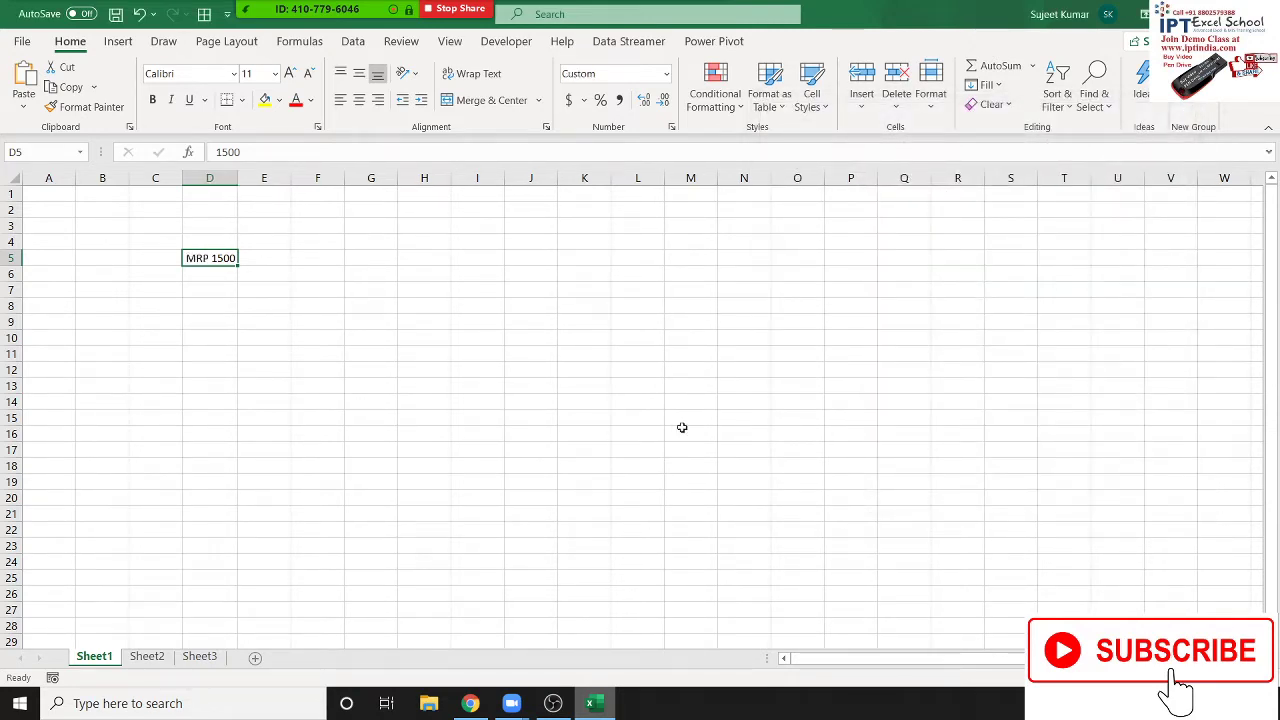
# Reopen D5's custom format and retype the # placeholder in the Type code.
pyautogui.click(672, 127)
pyautogui.click(975, 232)
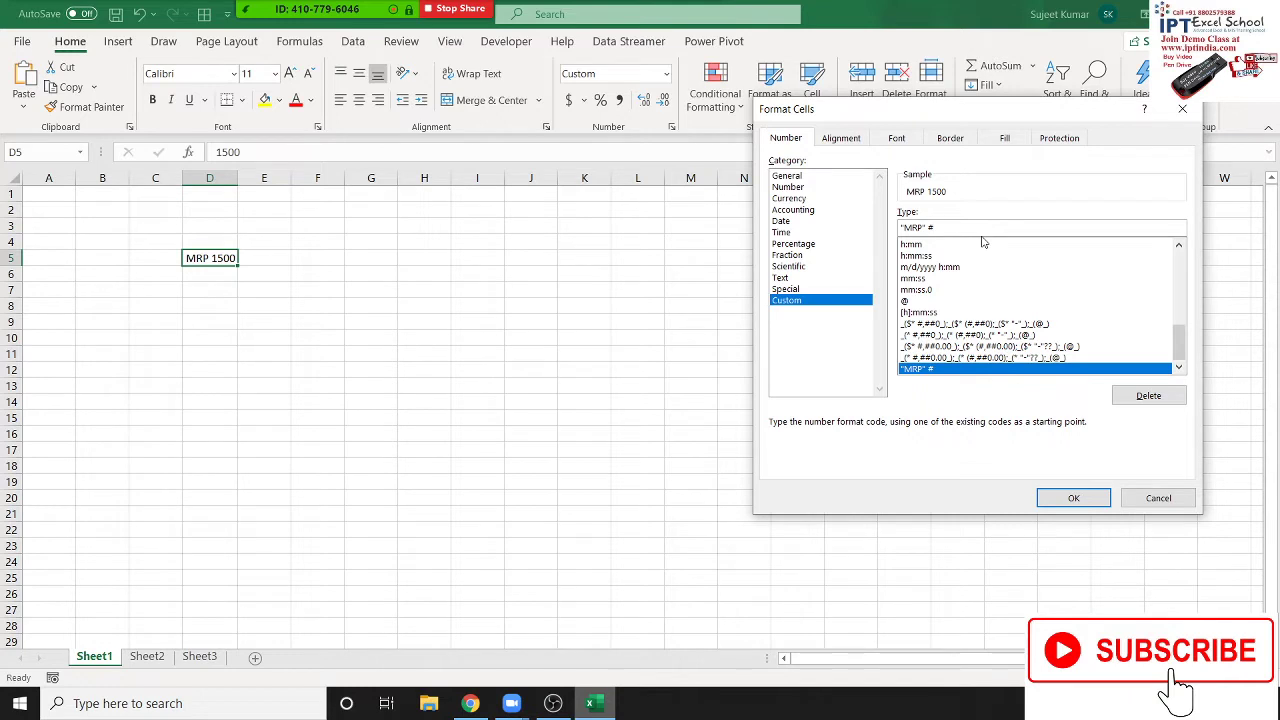
pyautogui.press('BackSpace')
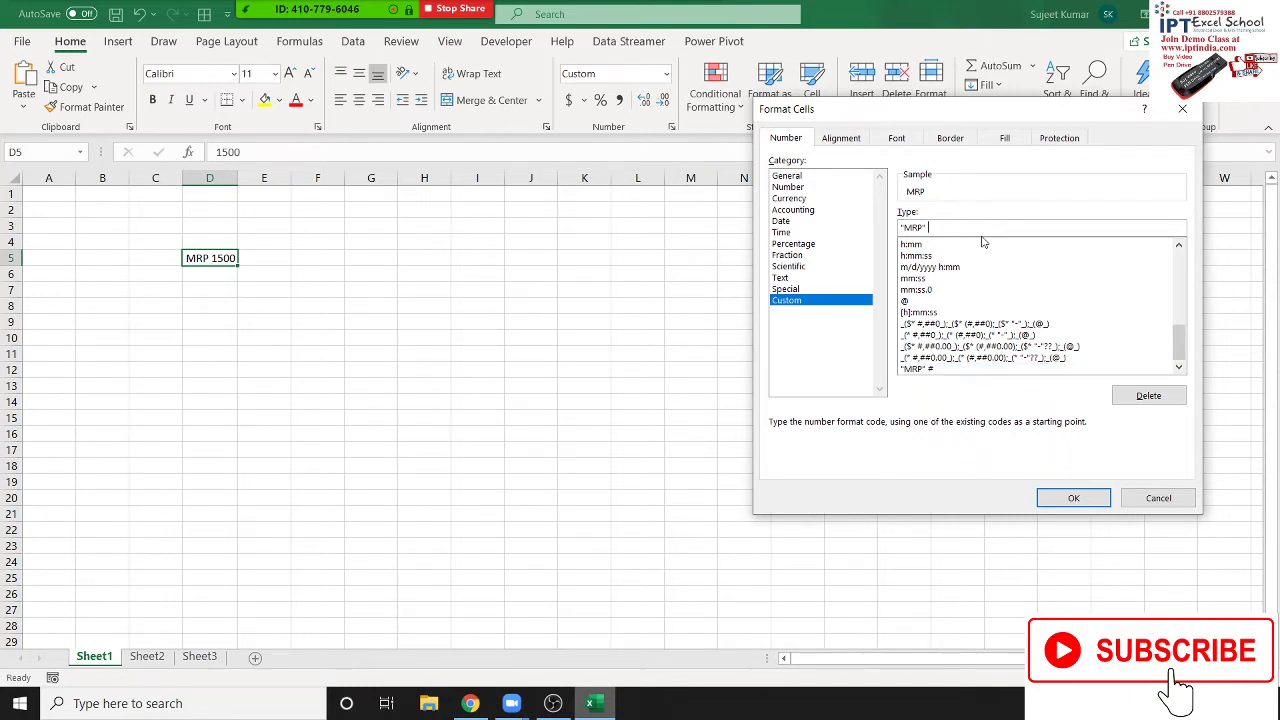
pyautogui.write('#')
# Study the <POSITIVE>;<NEGATIVE>;<ZERO>;<TEXT> syntax in the guide, then return to Excel's format dialog.
pyautogui.hotkey('alt', 'Tab')
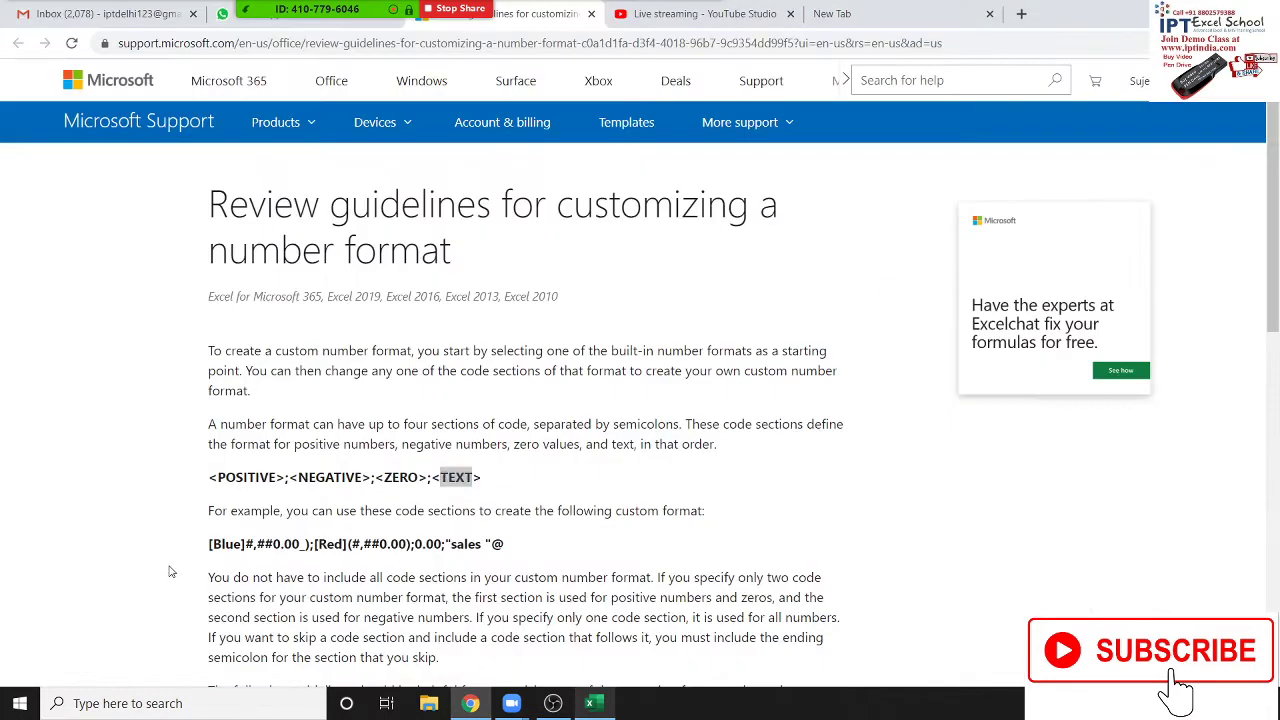
pyautogui.doubleClick(268, 478)
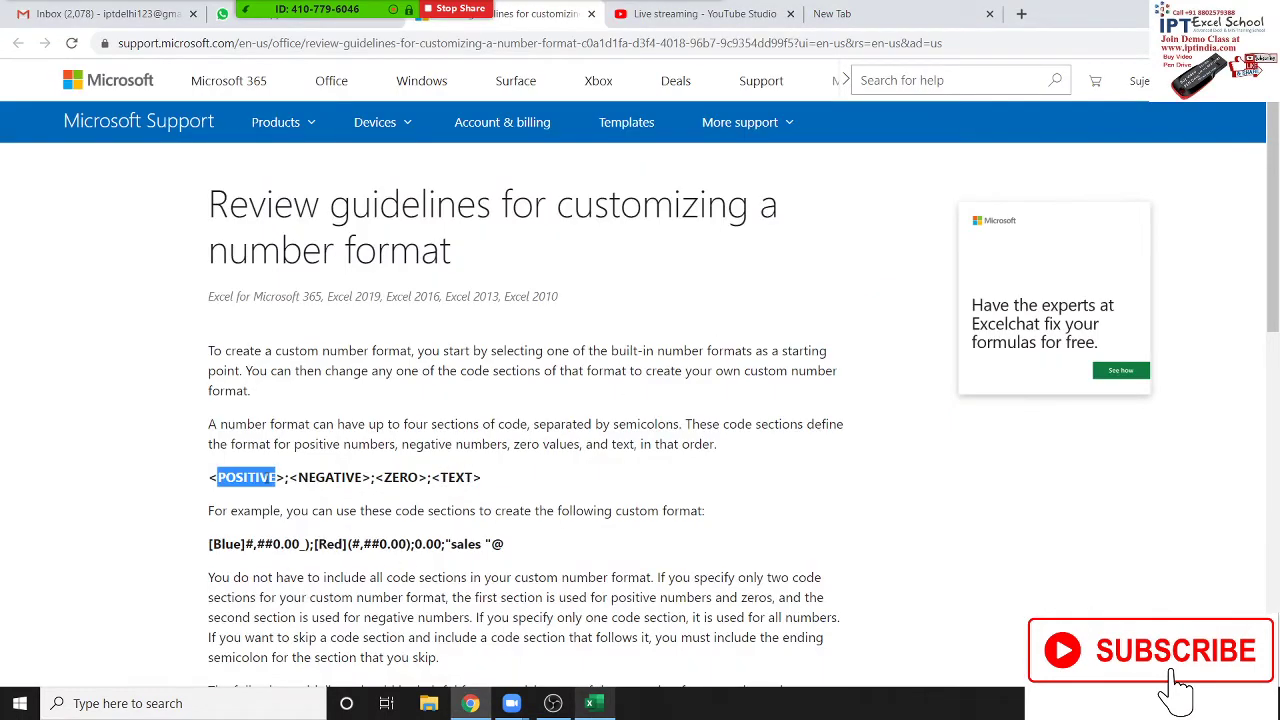
pyautogui.click(328, 470)
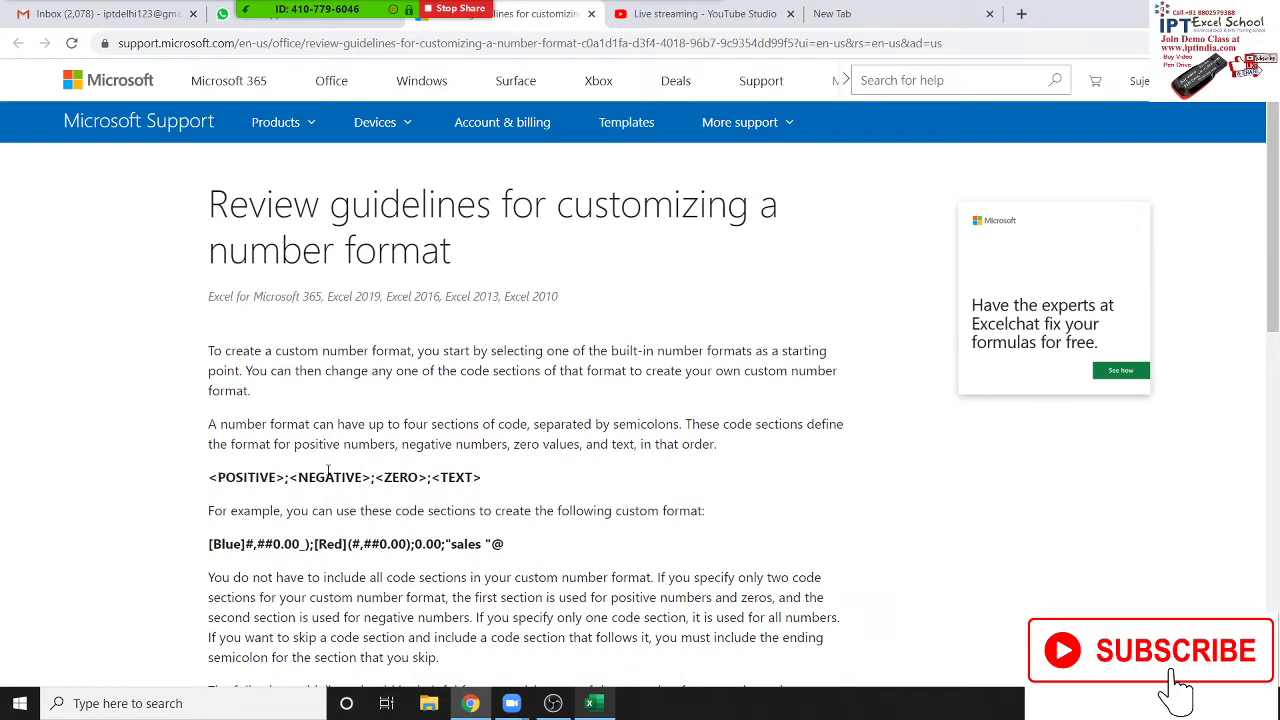
pyautogui.doubleClick(328, 472)
pyautogui.click(404, 477)
pyautogui.click(482, 477)
pyautogui.tripleClick(478, 477)
pyautogui.click(474, 477)
pyautogui.moveTo(474, 477); pyautogui.dragTo(481, 477)
pyautogui.hotkey('alt', 'Tab')
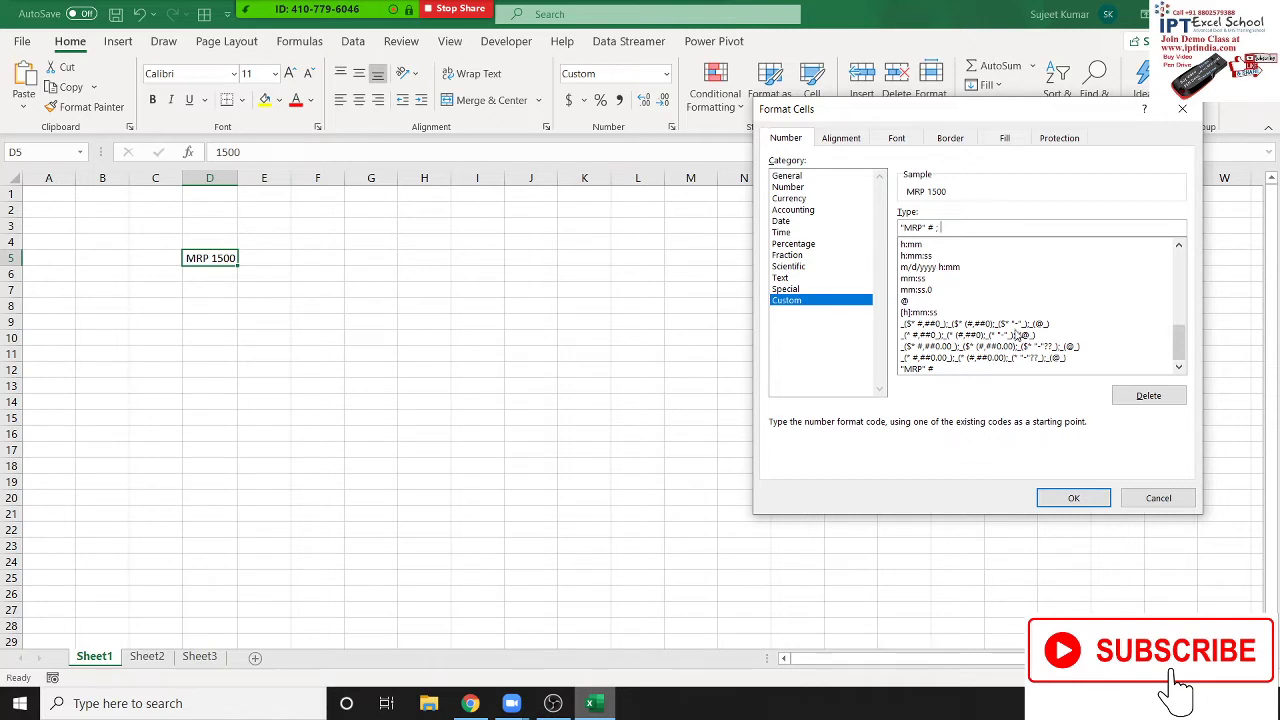
# Add a "Diss" negative section to D5's format and enter -895, displaying Diss 895.
pyautogui.write('"Diss')
pyautogui.write('" #')
pyautogui.click(1094, 503)
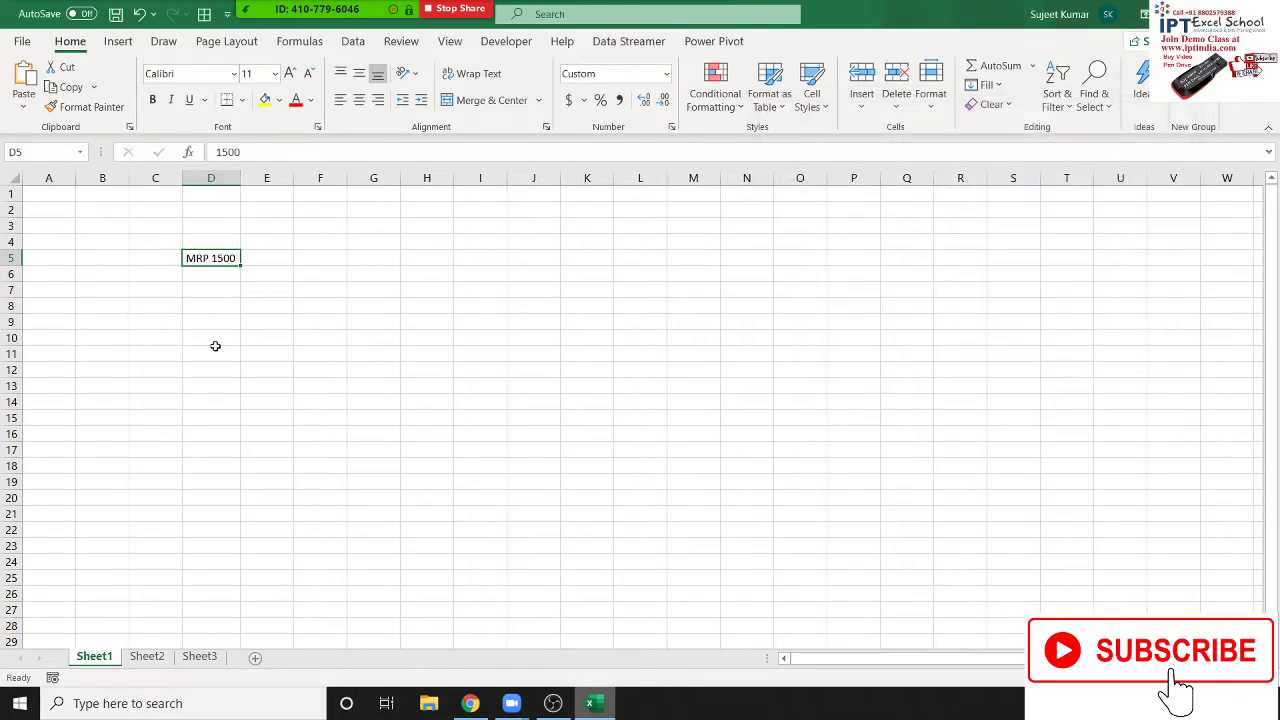
pyautogui.press('BackSpace')
pyautogui.write('8')
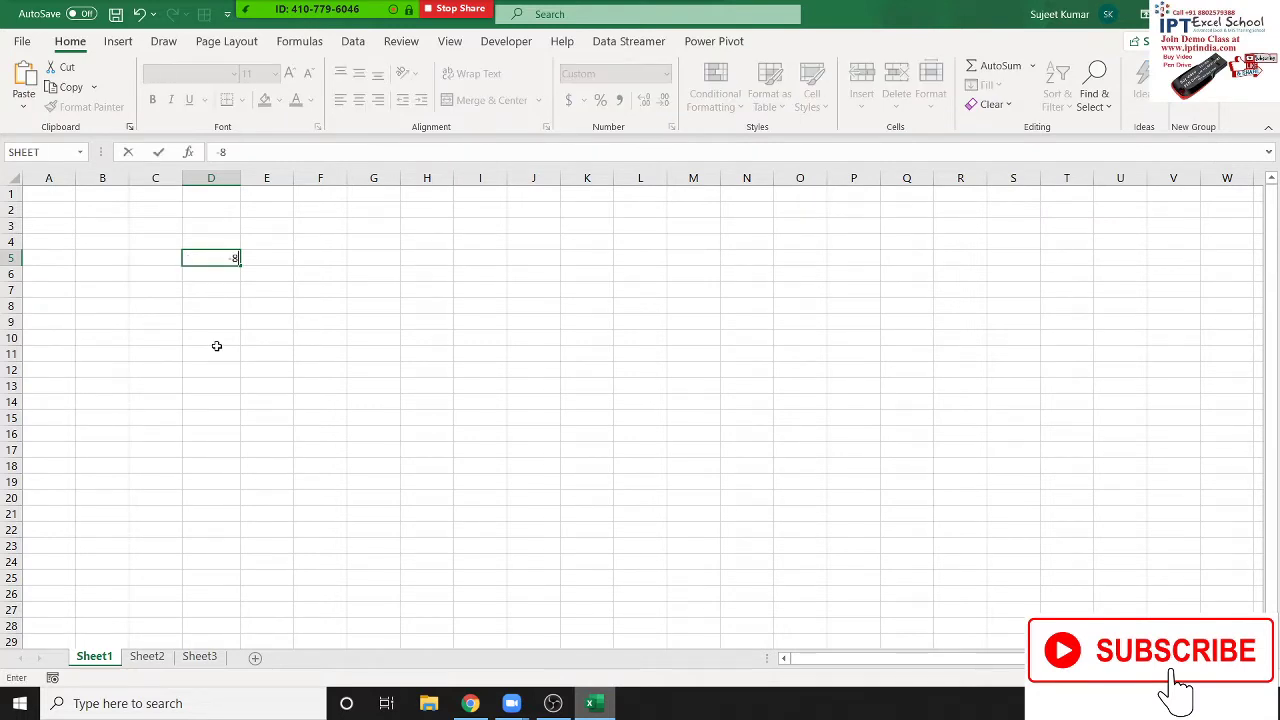
pyautogui.write('95')
pyautogui.press('Return')
# Enter 1254 in D5 (shows MRP 1254), then 0, which displays only MRP.
pyautogui.press('Up')
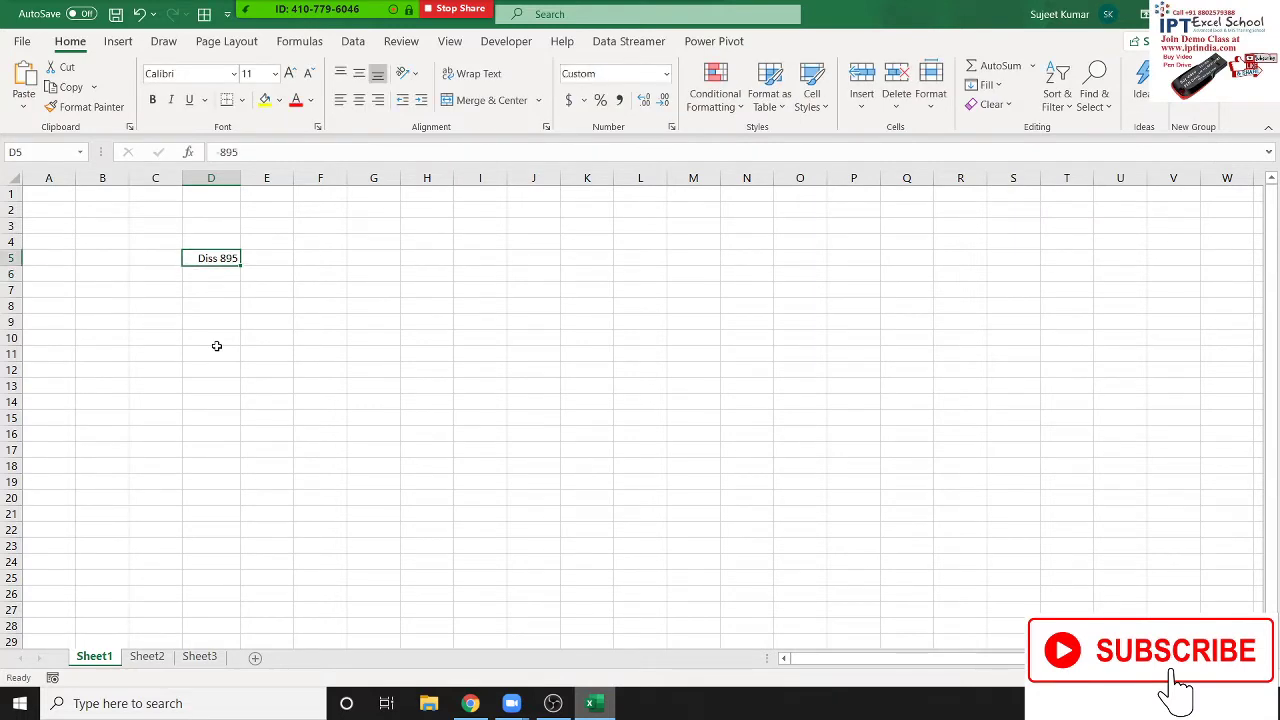
pyautogui.write('1254')
pyautogui.press('Return')
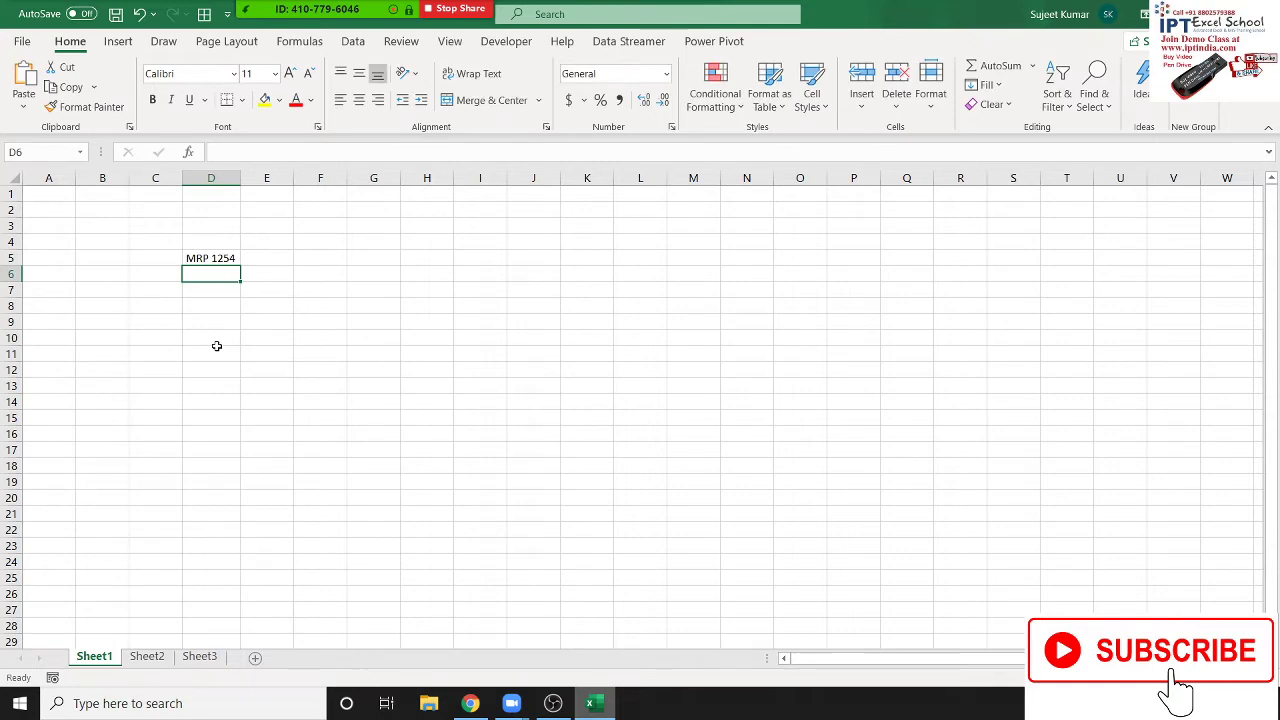
pyautogui.press('Up')
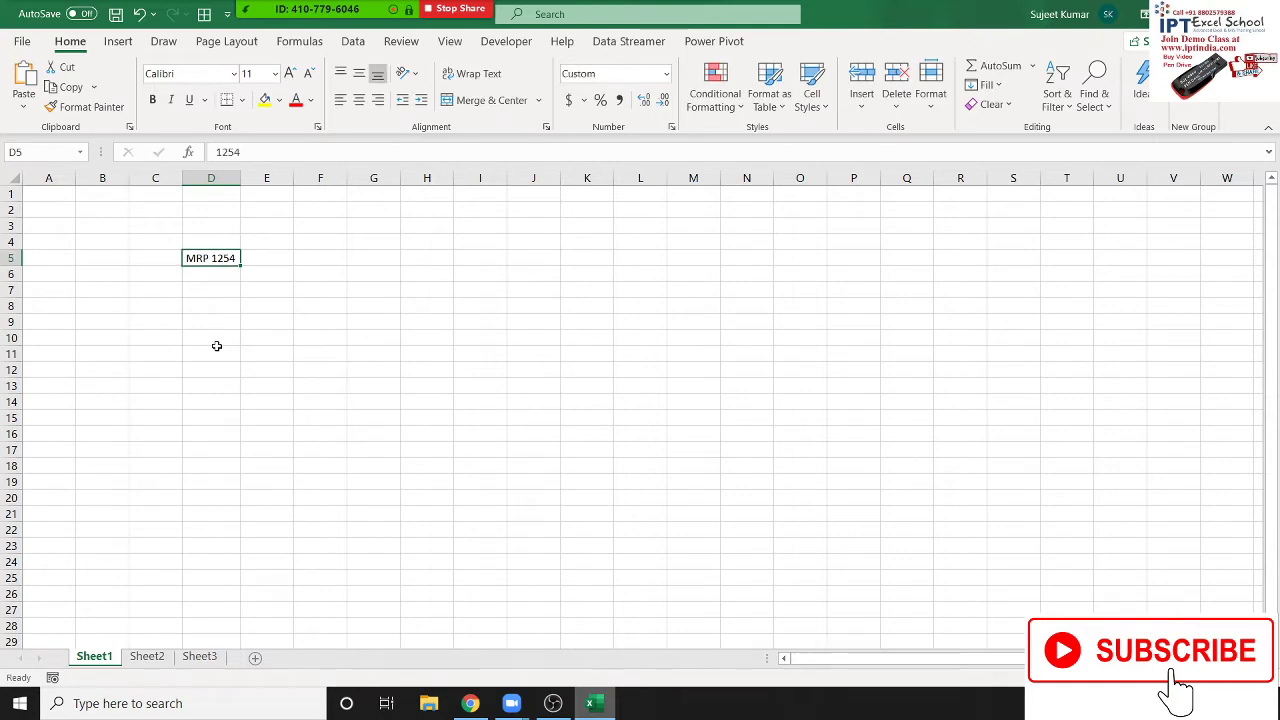
pyautogui.hotkey('alt', 'Tab')
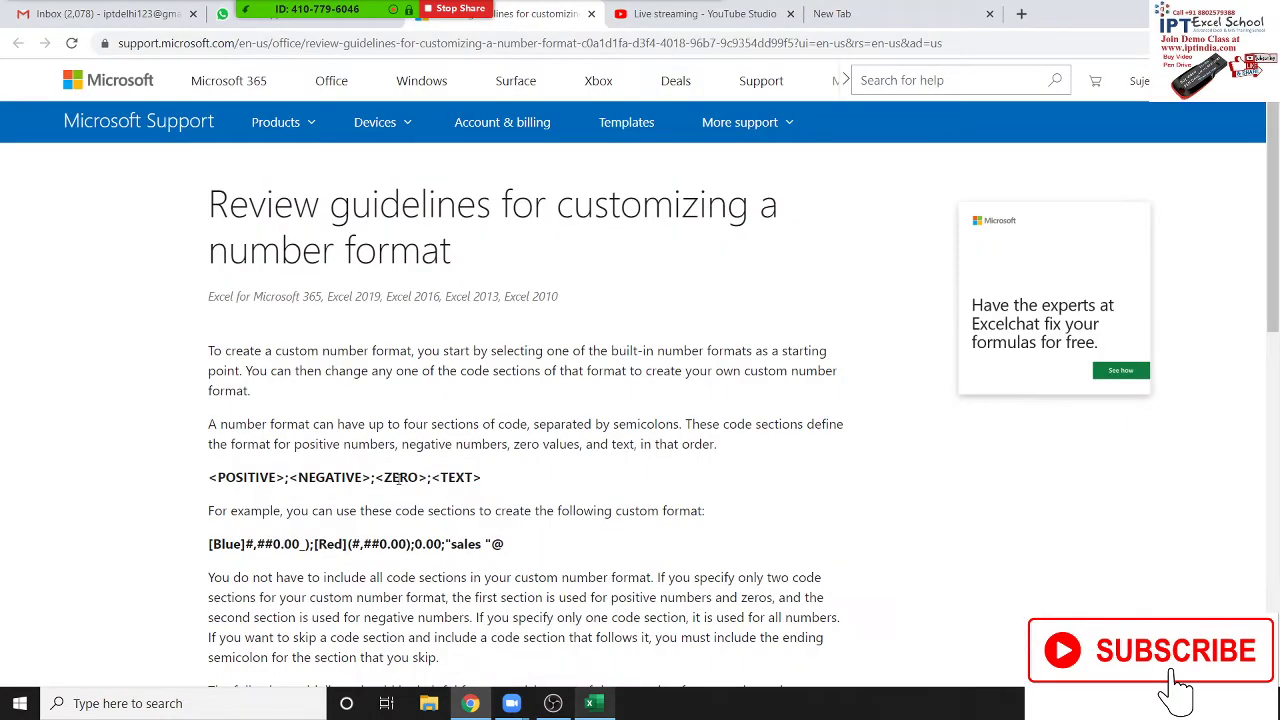
pyautogui.doubleClick(398, 479)
pyautogui.hotkey('alt', 'Tab')
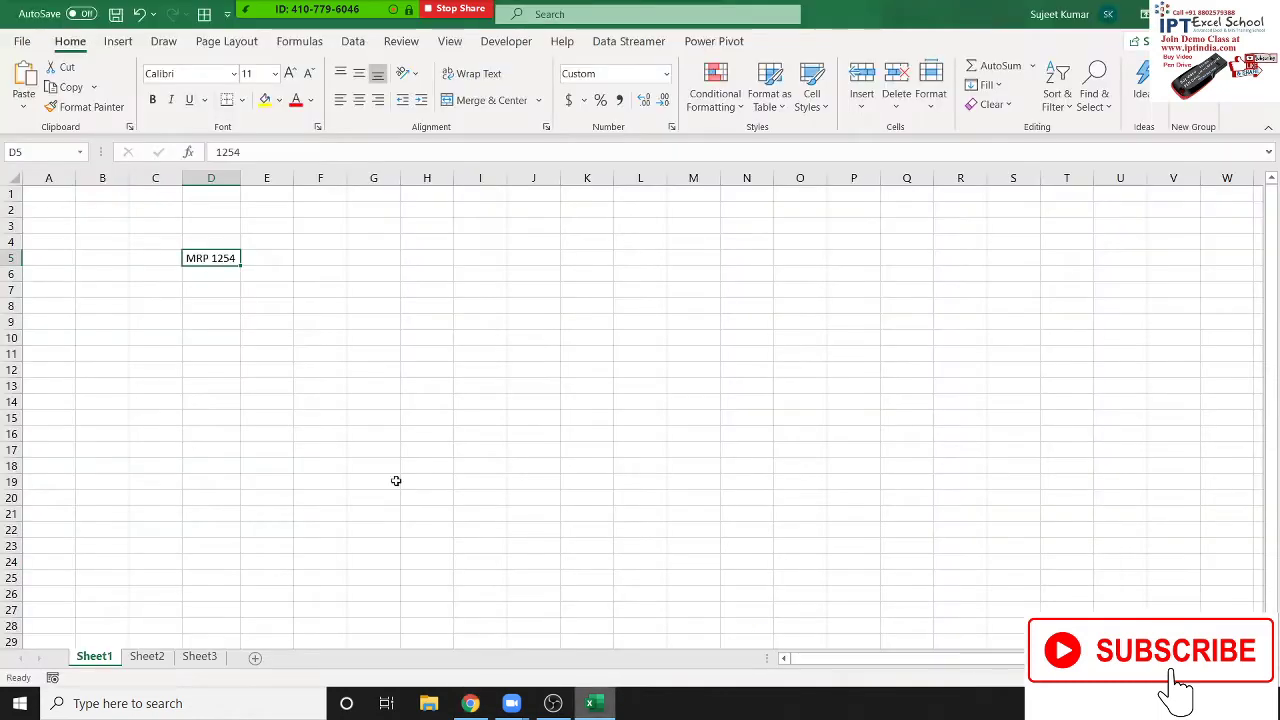
pyautogui.write('0')
pyautogui.press('Return')
pyautogui.press('Up')
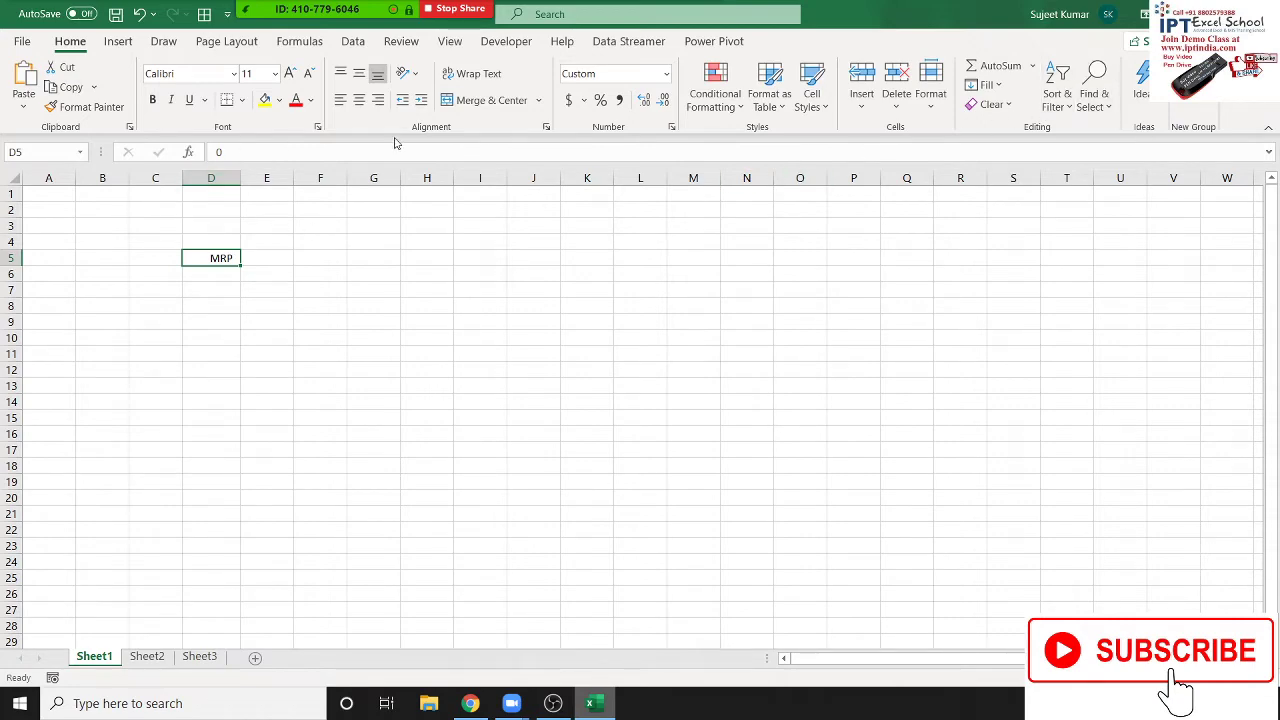
# Append ; "Free" 0 as the zero section of D5's custom format code.
pyautogui.click(671, 137)
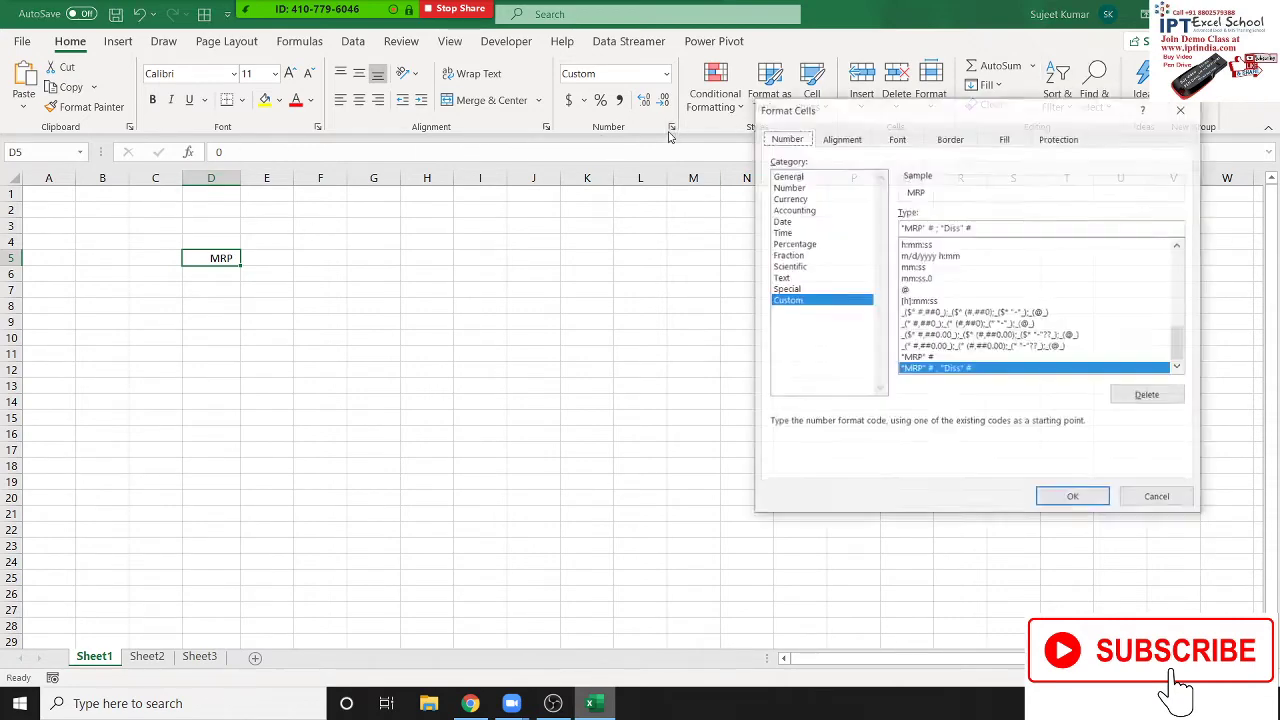
pyautogui.click(997, 226)
pyautogui.write('; "')
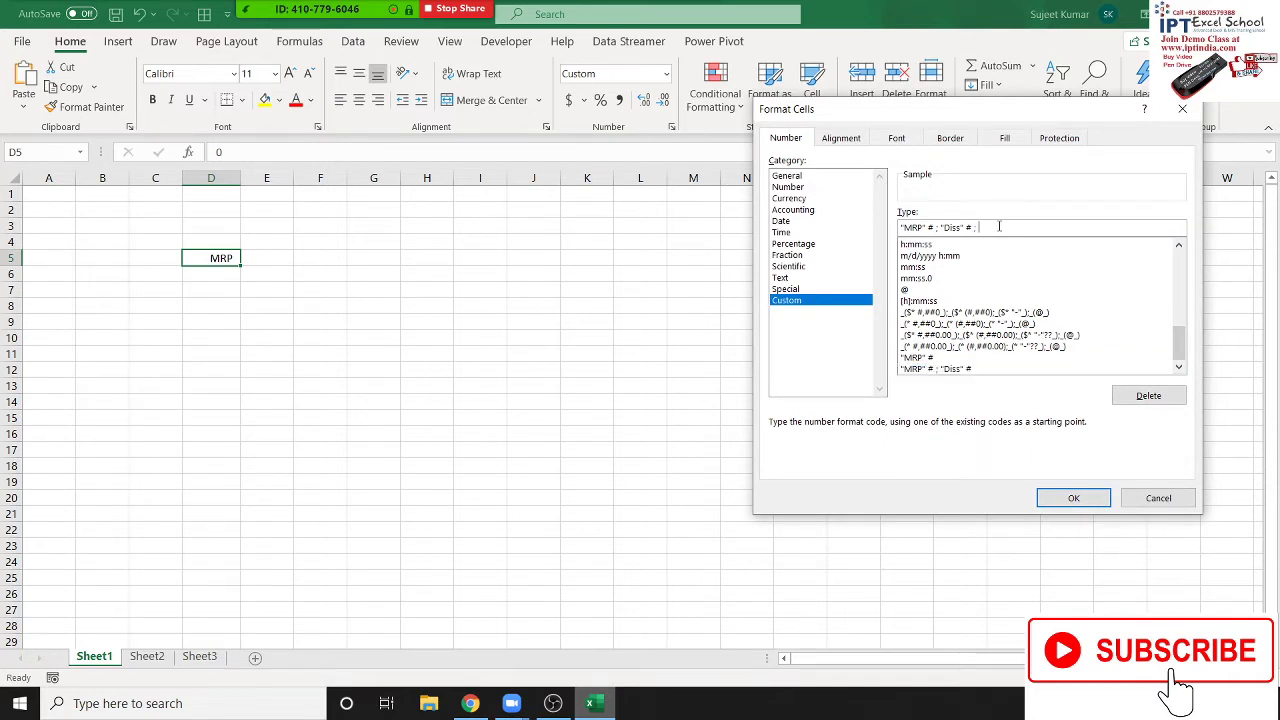
pyautogui.write('Free')
pyautogui.write('" 0')
pyautogui.click(1073, 498)
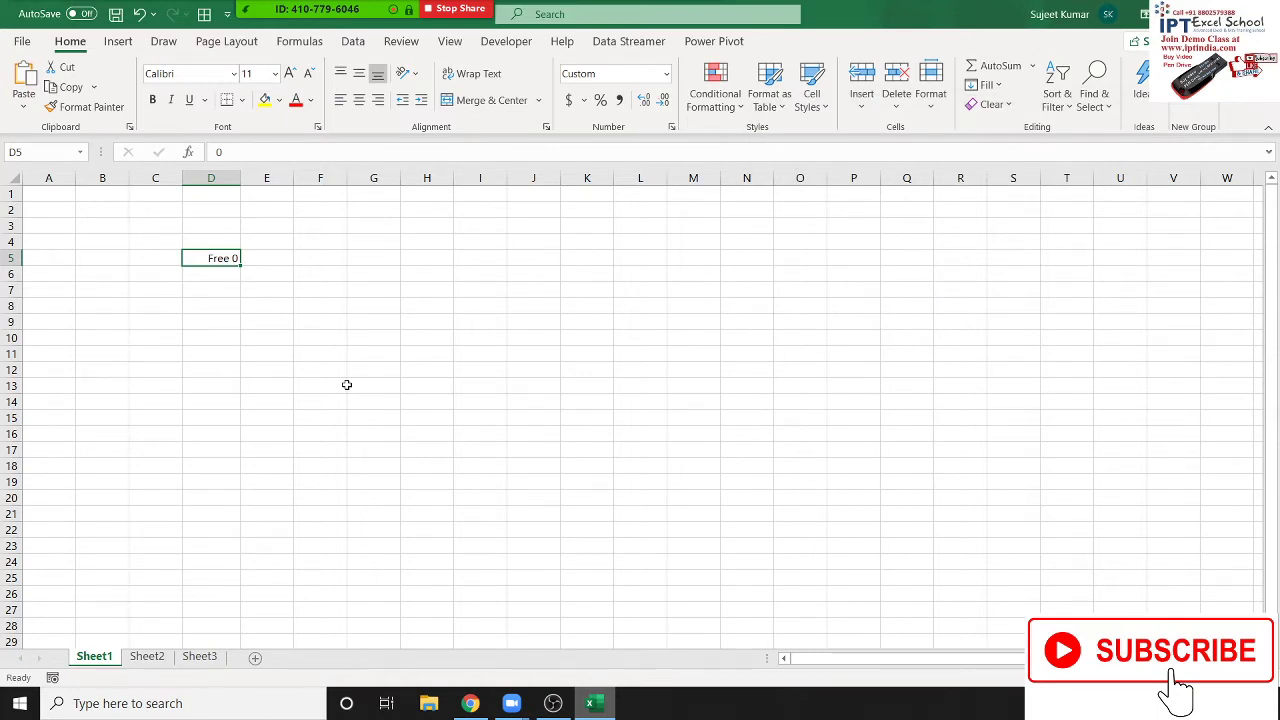
# Revisit the four-section format syntax line in the Microsoft guide.
pyautogui.hotkey('alt', 'Tab')
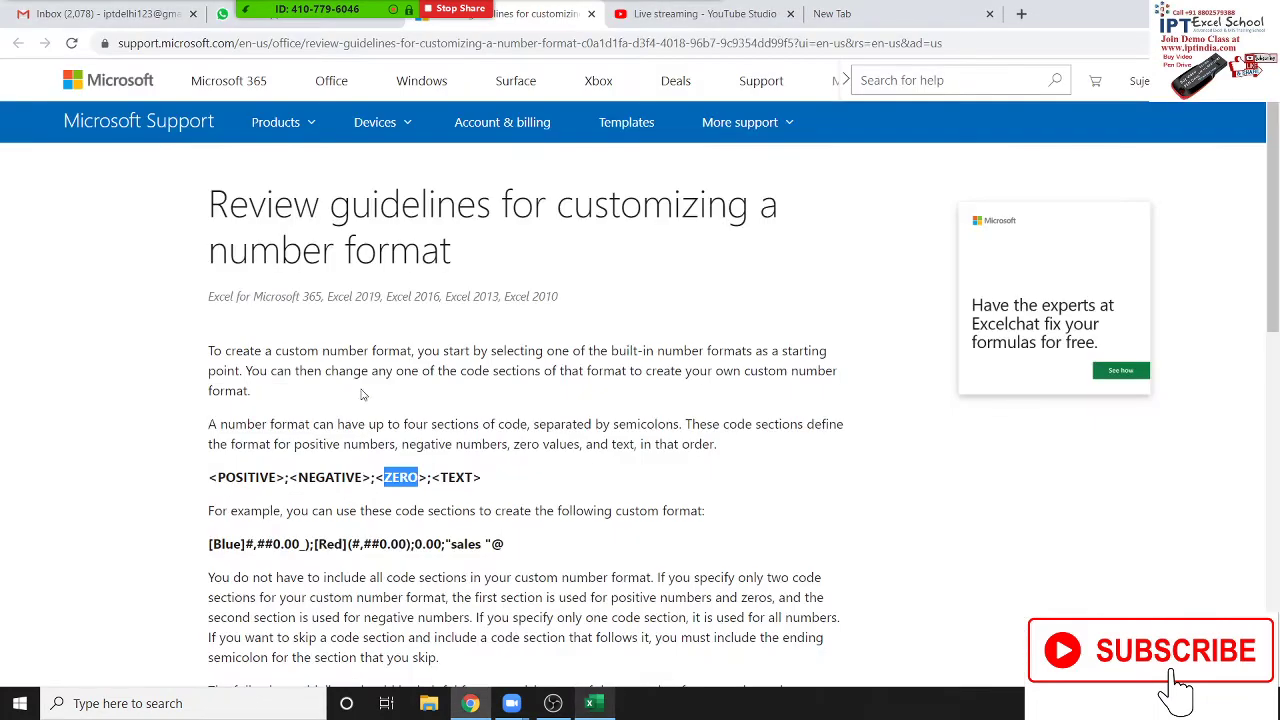
pyautogui.tripleClick(478, 476)
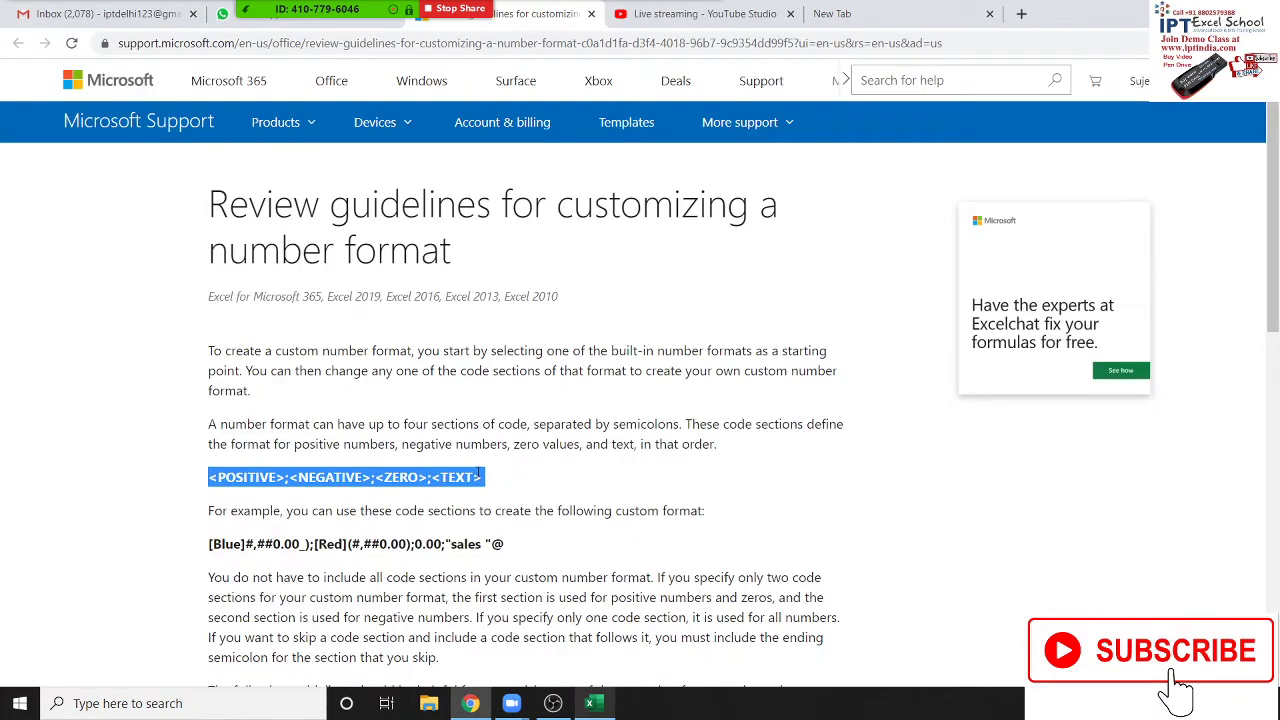
pyautogui.click(445, 477)
pyautogui.hotkey('alt', 'Tab')
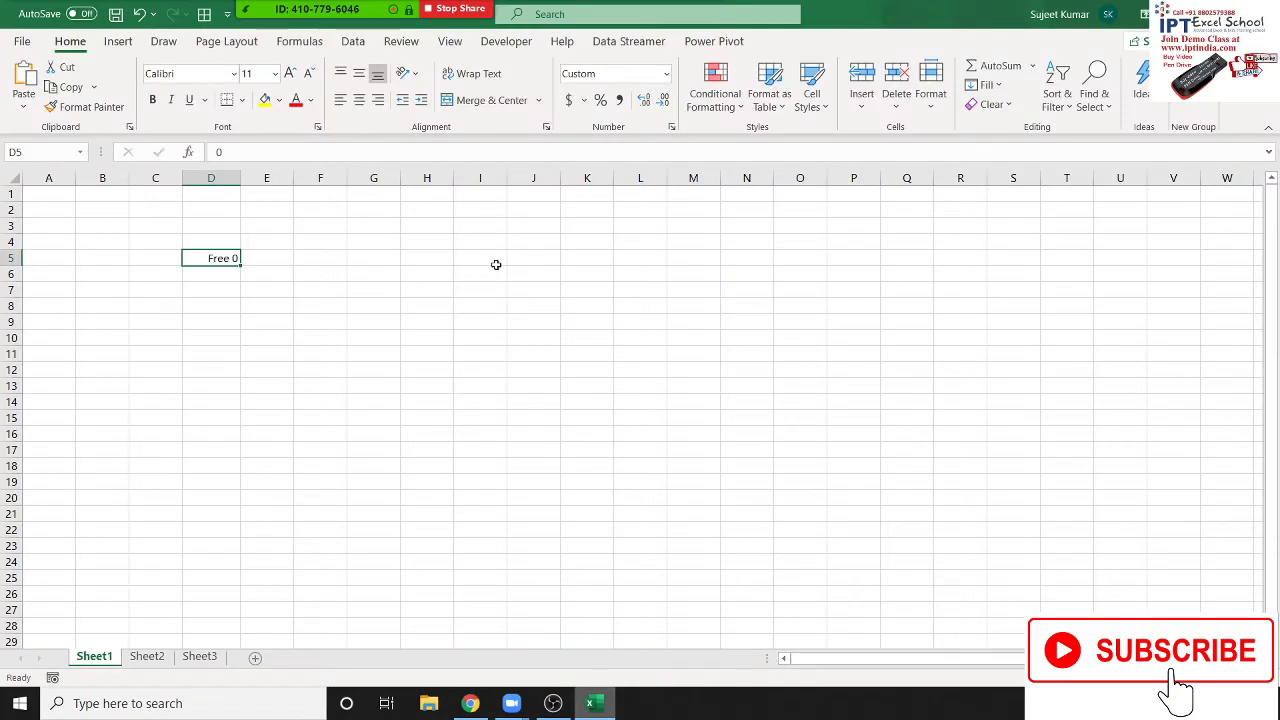
# List the # and 0 codes in H2:H3, each labelled N in I2:I3.
pyautogui.click(416, 218)
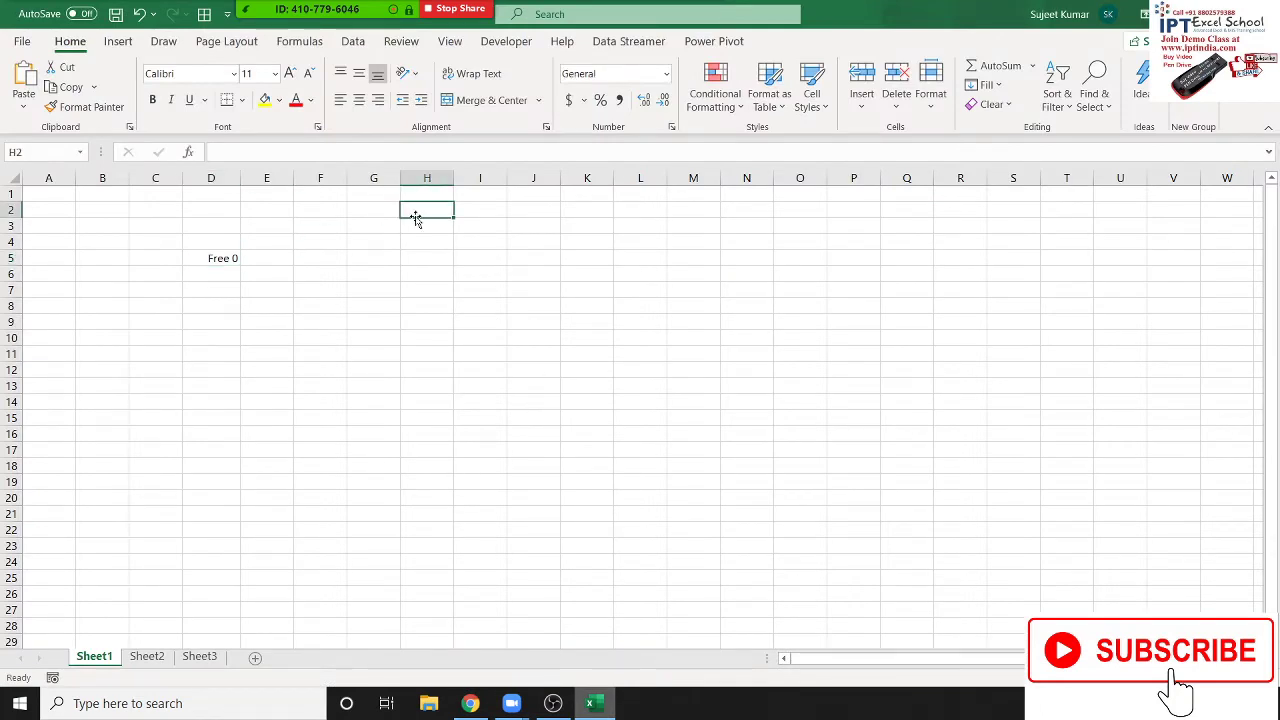
pyautogui.write('#')
pyautogui.press('Return')
pyautogui.write('0')
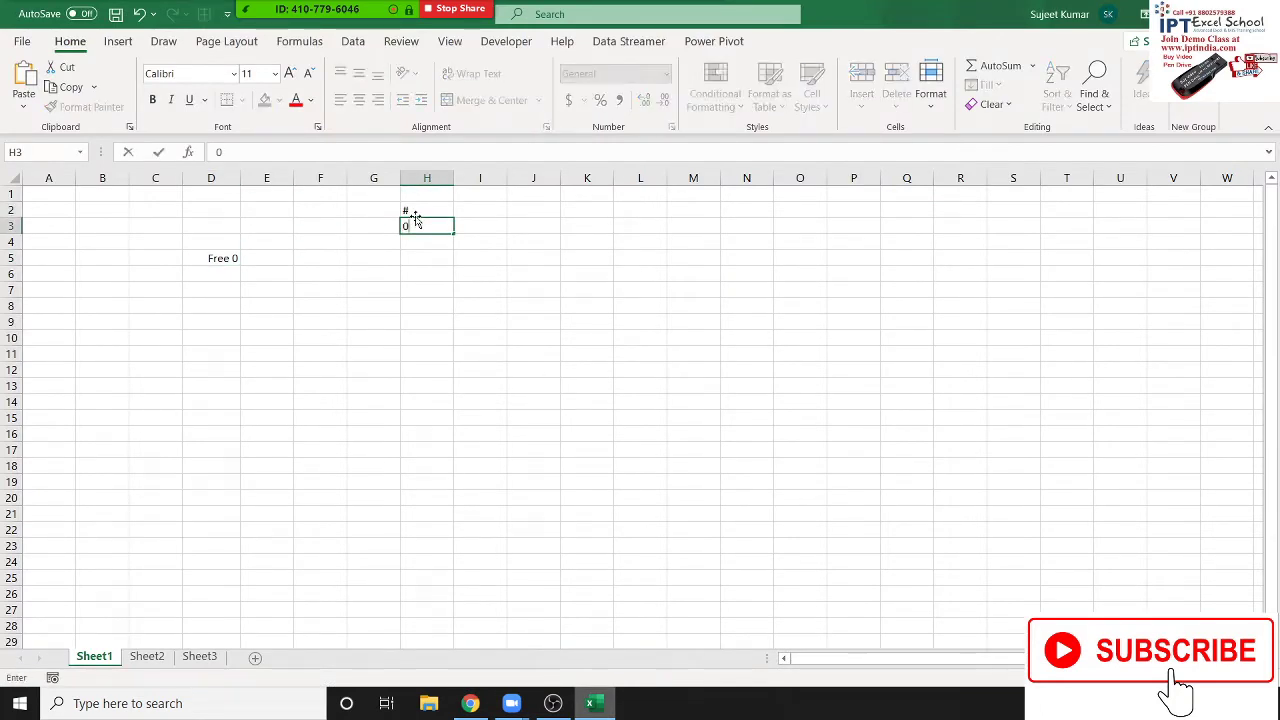
pyautogui.press('Tab')
pyautogui.press('Up')
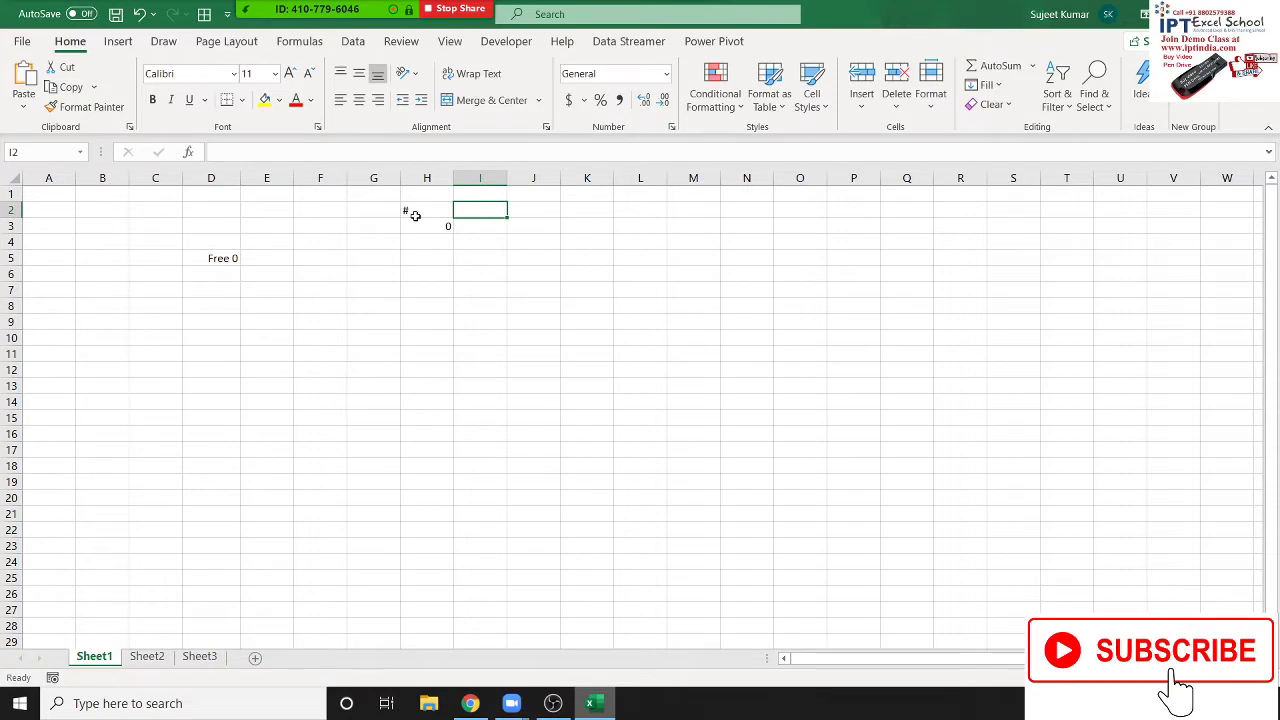
pyautogui.write('N')
pyautogui.press('Tab')
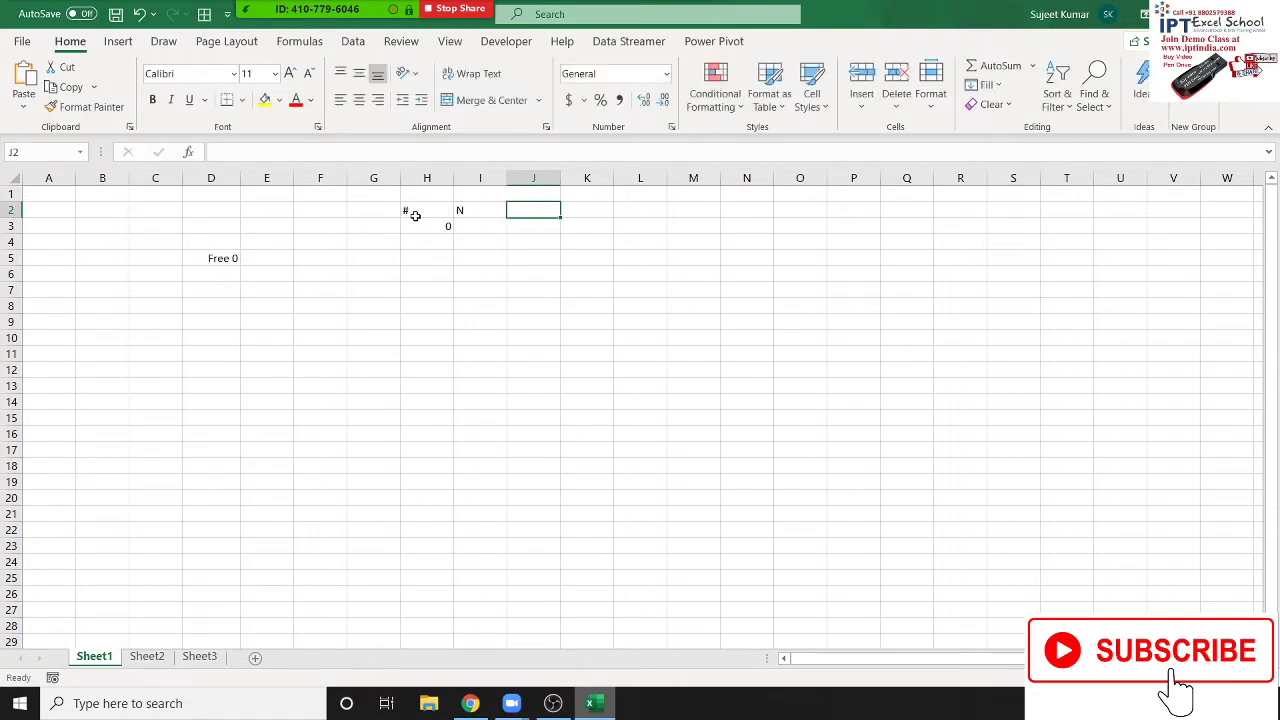
pyautogui.press('Left')
pyautogui.press('Down')
pyautogui.write('N')
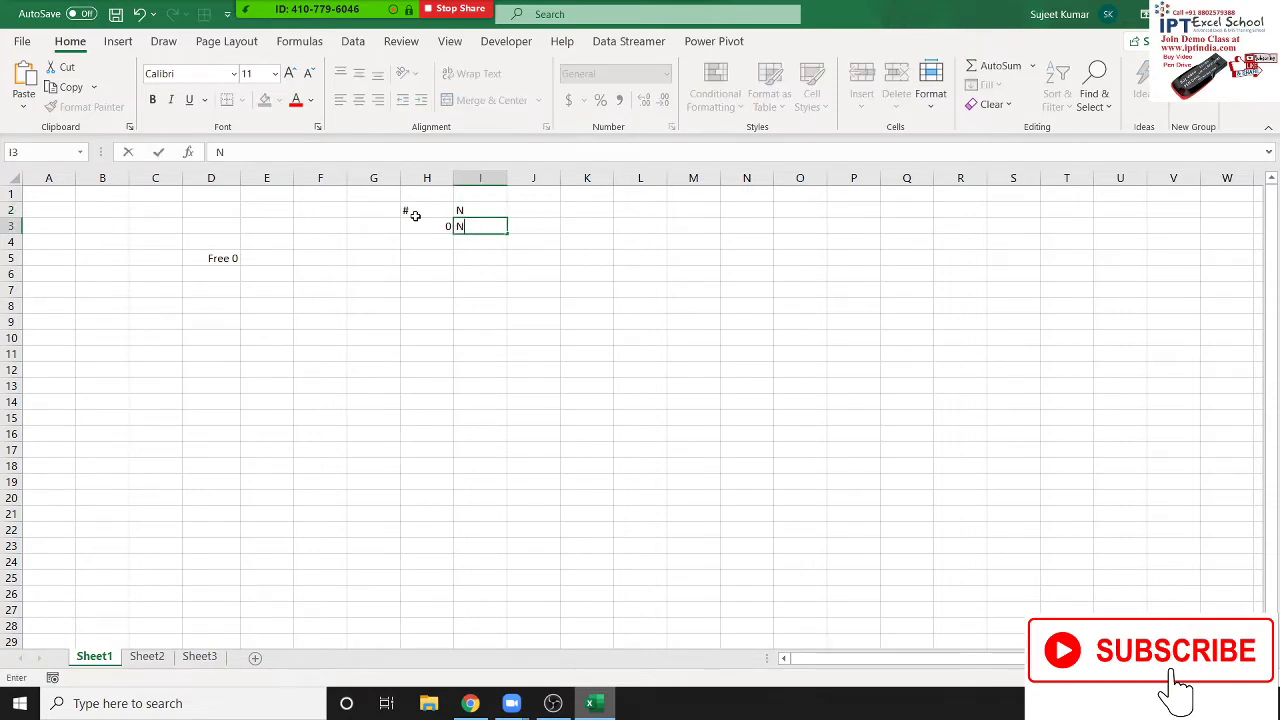
pyautogui.press('Return')
# Add the @ code in H4 labelled T in I4.
pyautogui.press('Left')
pyautogui.write('@')
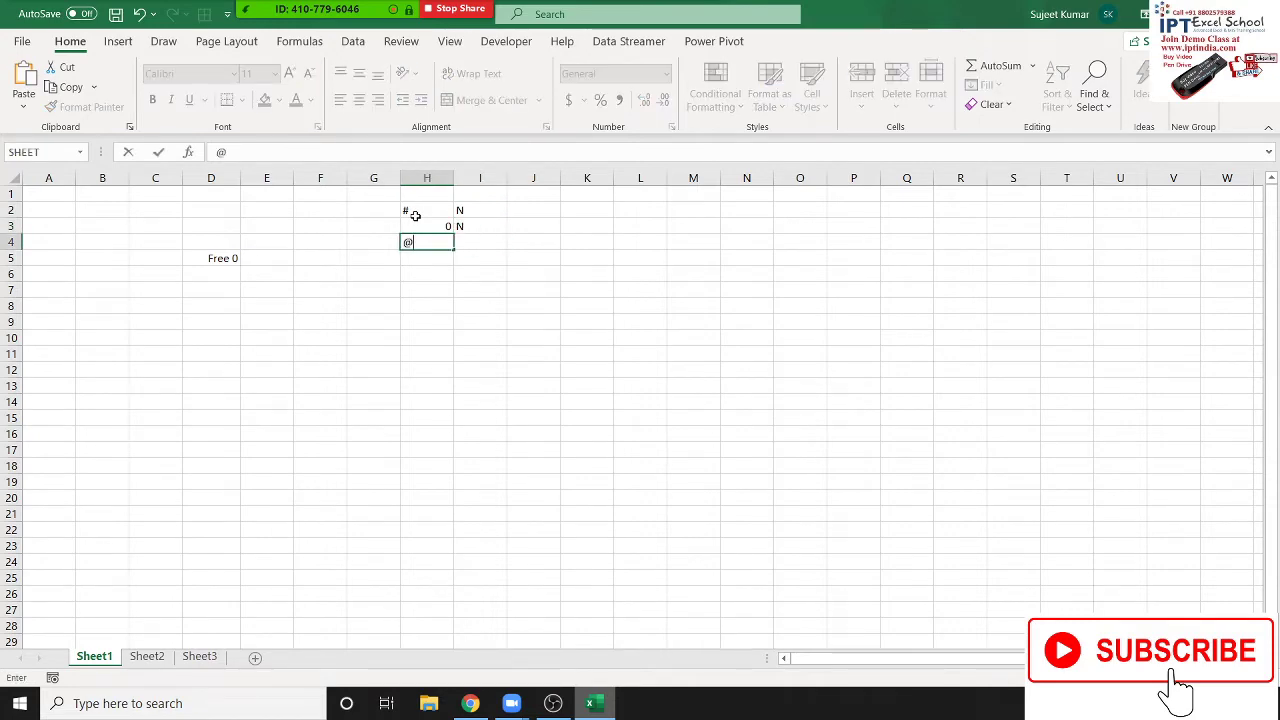
pyautogui.press('Return')
pyautogui.press('Right')
pyautogui.press('Up')
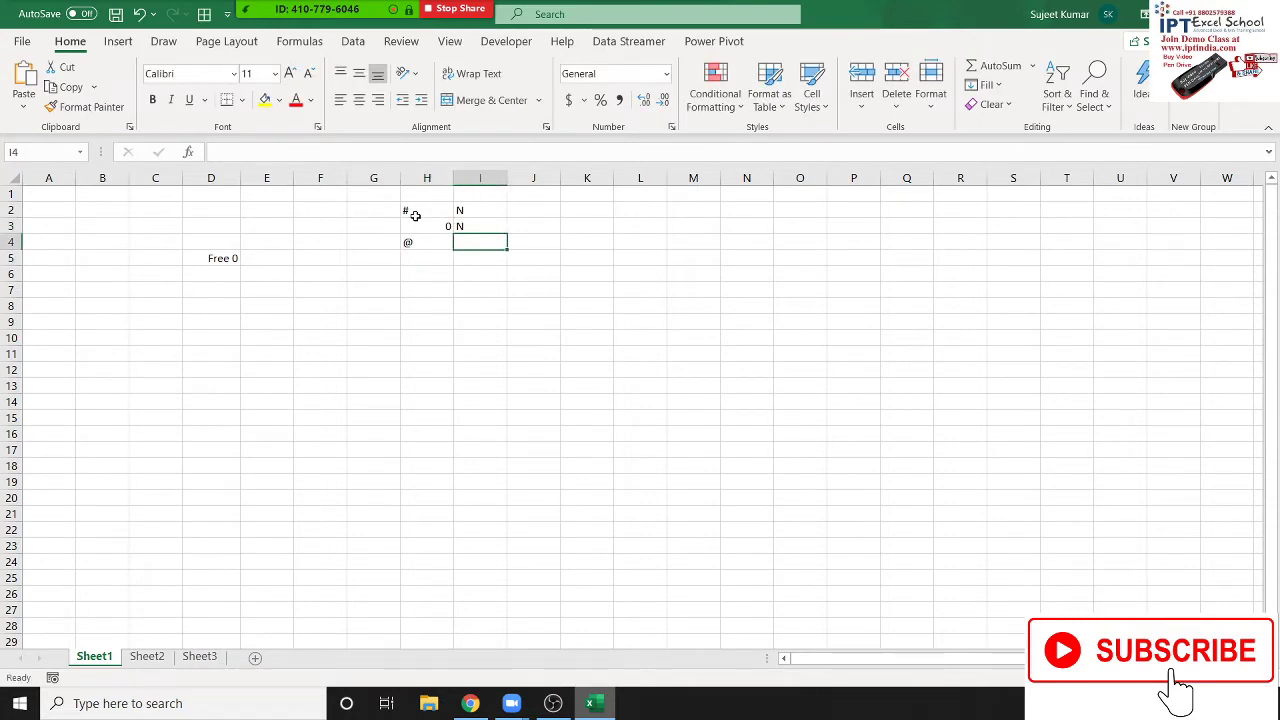
pyautogui.write('T')
pyautogui.press('Return')
# Replace D5's value with the text mk.
pyautogui.press('Left')
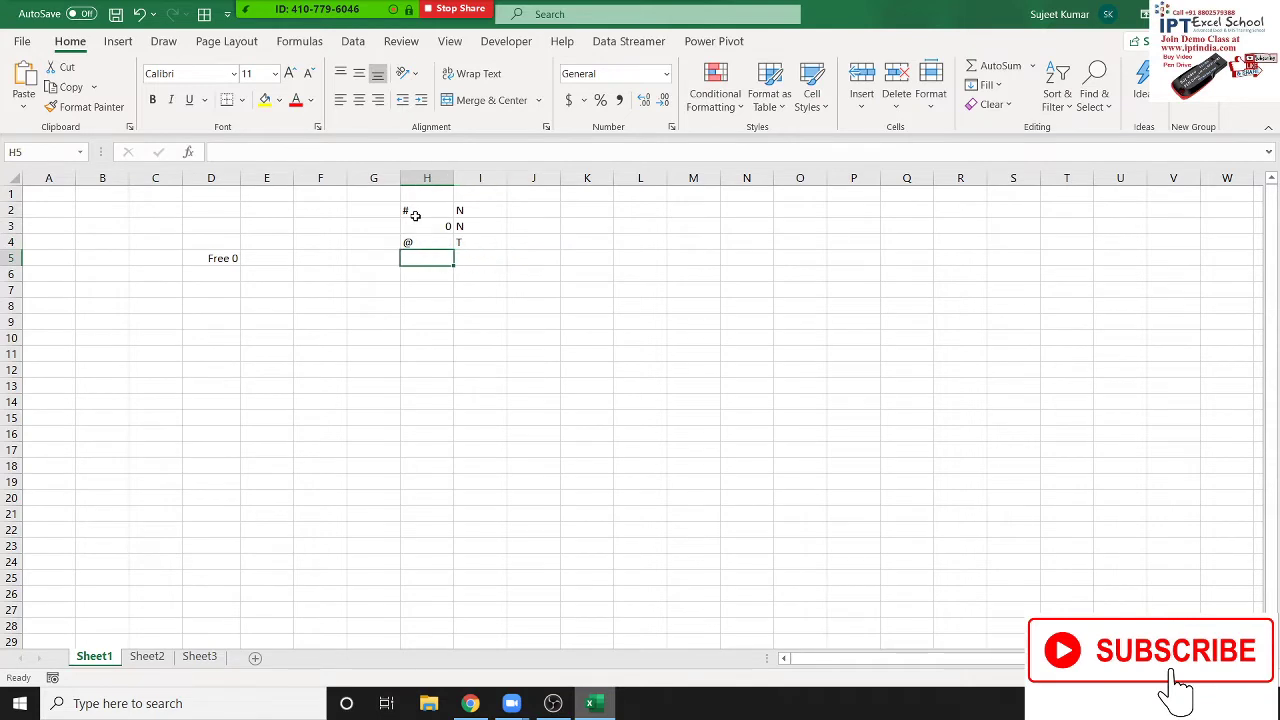
pyautogui.press('Left')
pyautogui.press('Left')
pyautogui.press('Left')
pyautogui.press('Left')
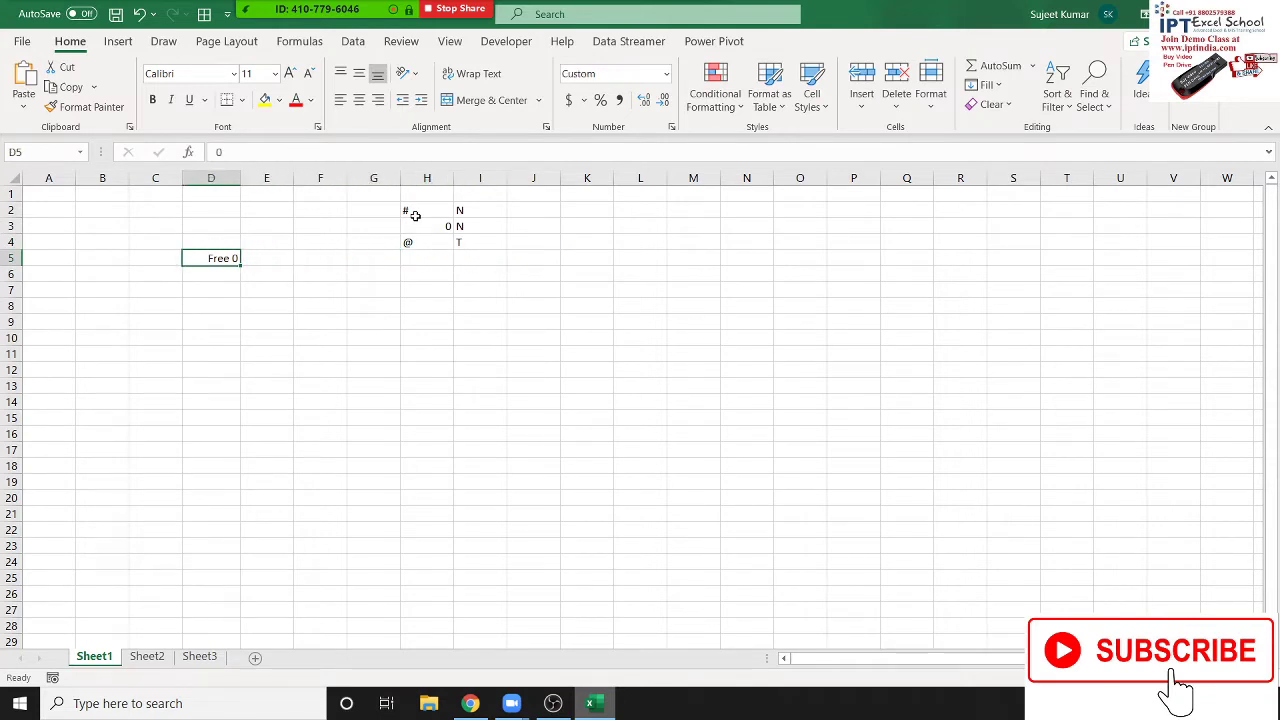
pyautogui.write('mk')
pyautogui.hotkey('ctrl', 'Return')
# Append a "DNF" @ text section to D5's custom format so mk displays as DNF mk.
pyautogui.click(673, 130)
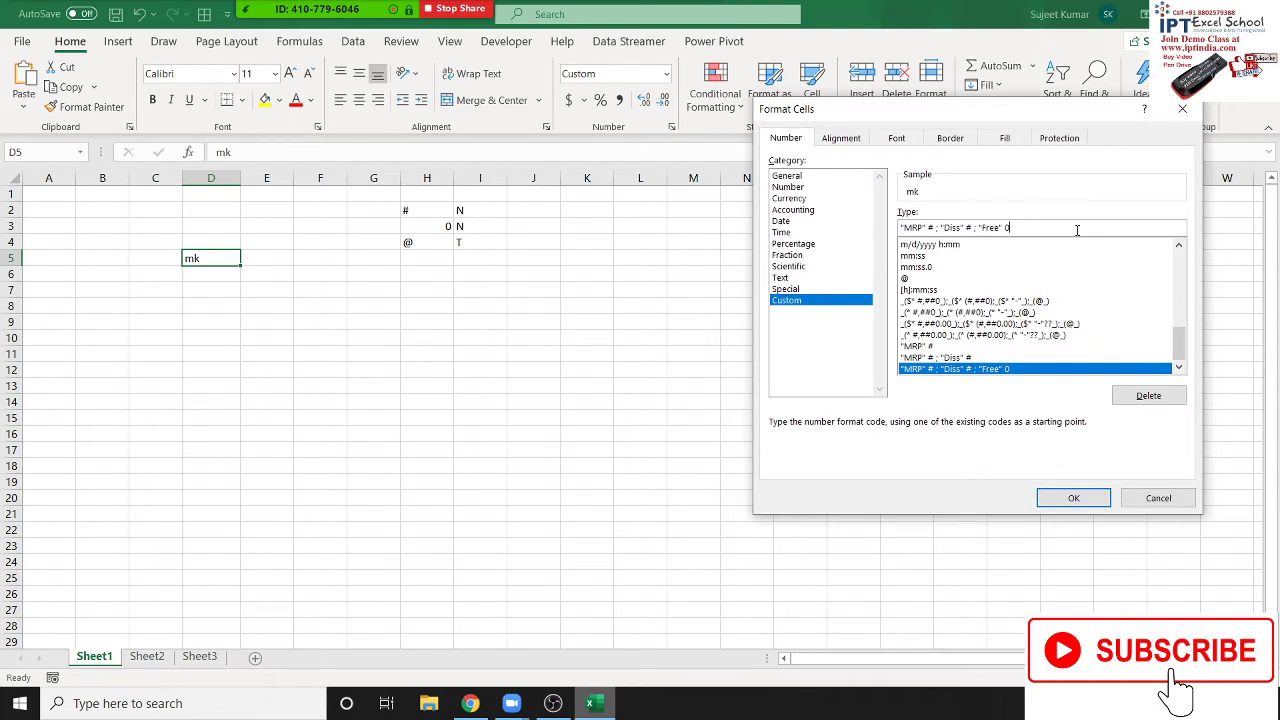
pyautogui.write('; ')
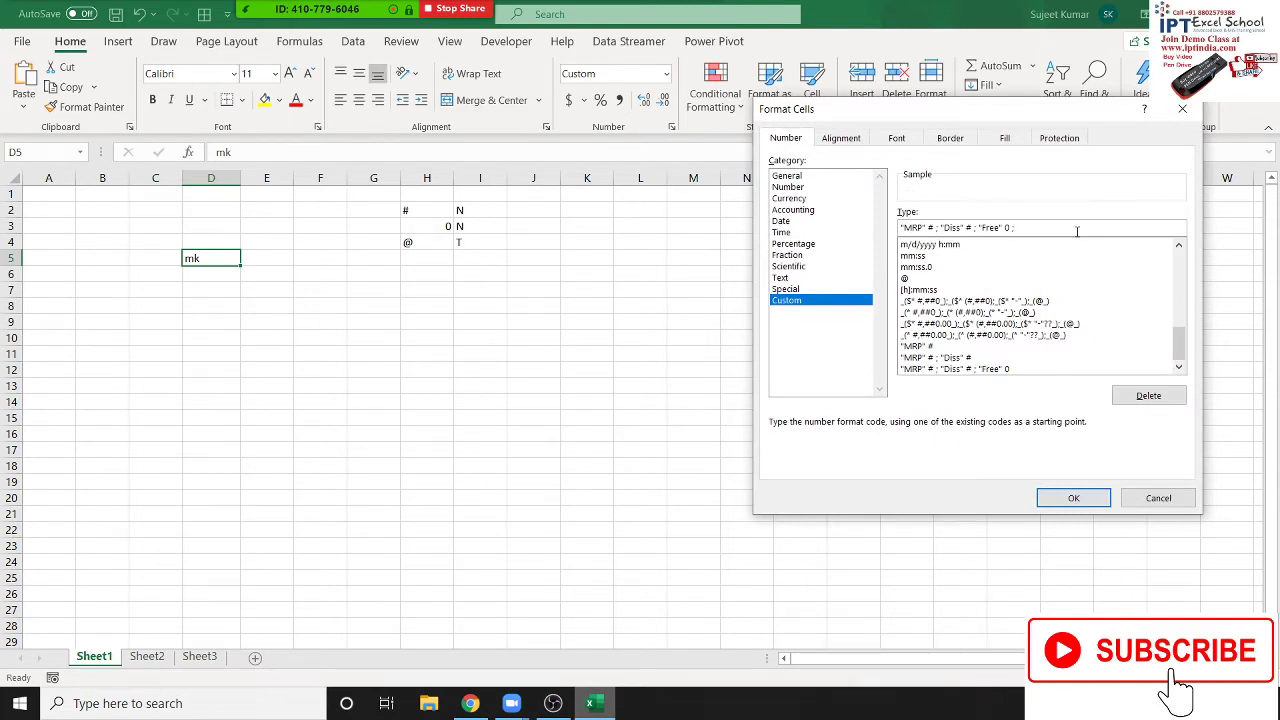
pyautogui.write('"')
pyautogui.write('DNF')
pyautogui.write('" ')
pyautogui.write('@')
pyautogui.press('Return')
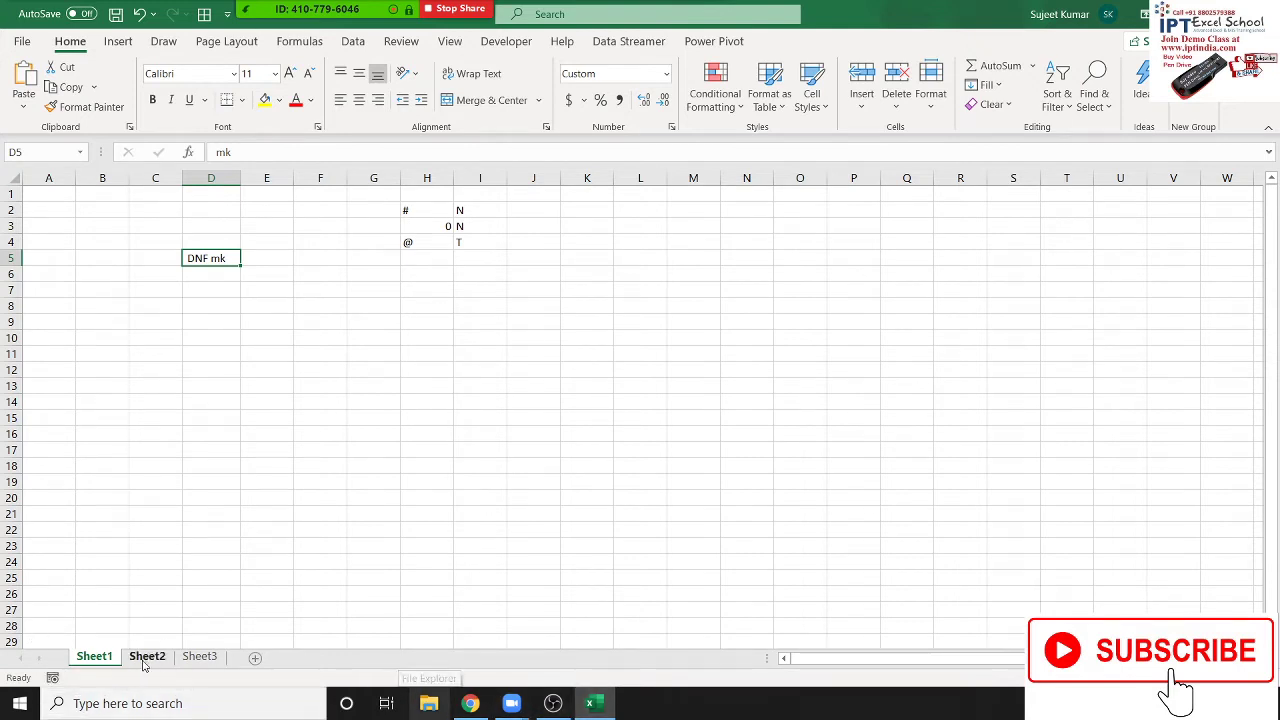
# Enter the header C Name in cell L1.
pyautogui.click(655, 191)
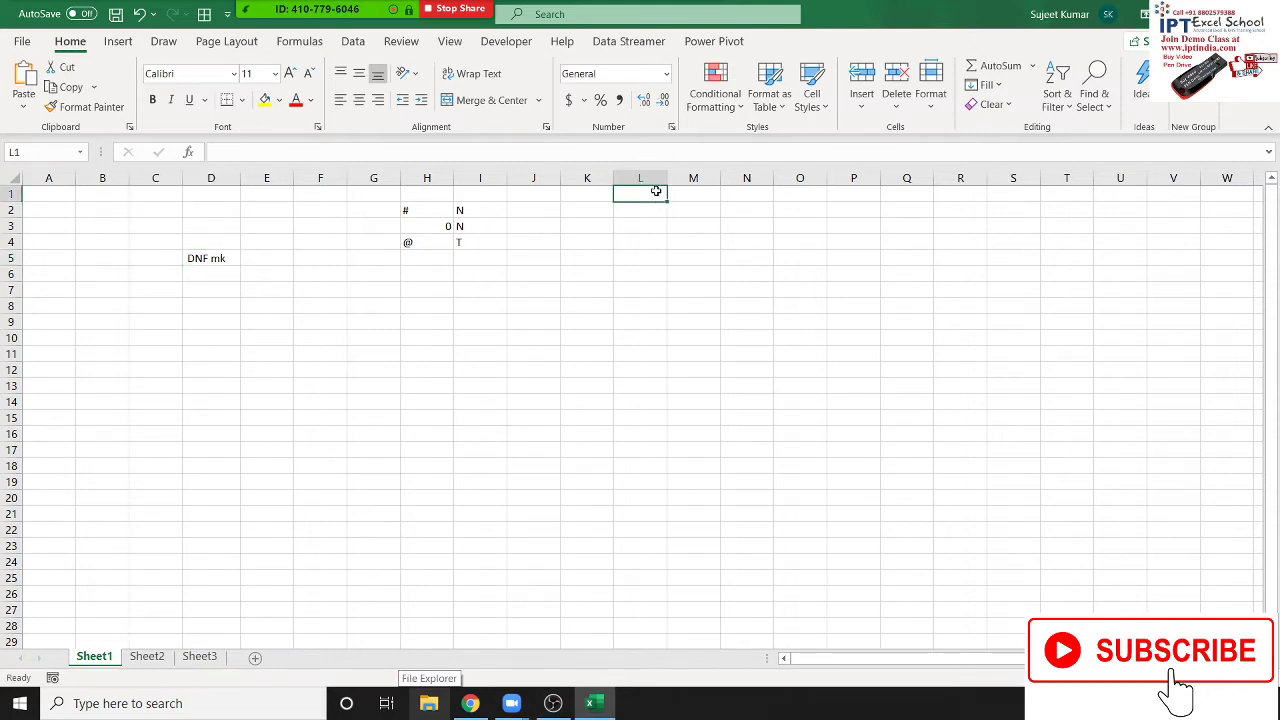
pyautogui.write('C NAme')
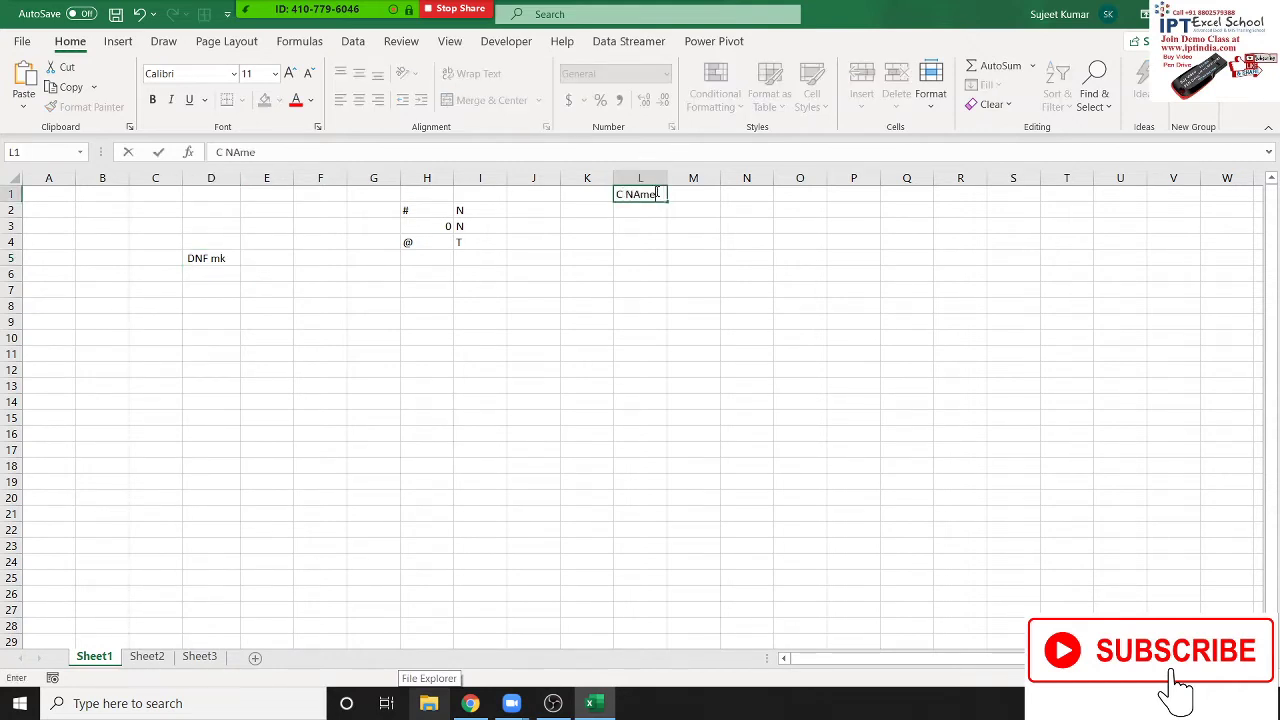
pyautogui.press('Return')
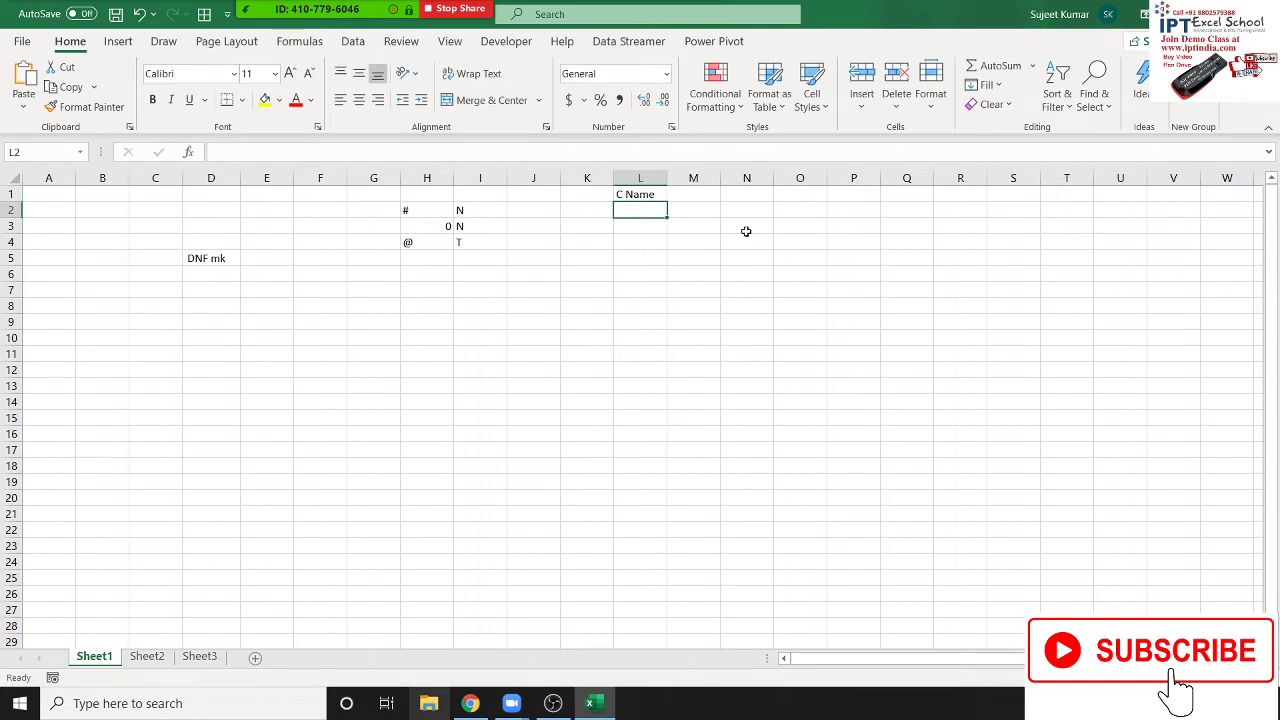
# Enter IPT as the company in L2, then select L2:L7.
pyautogui.write('M/')
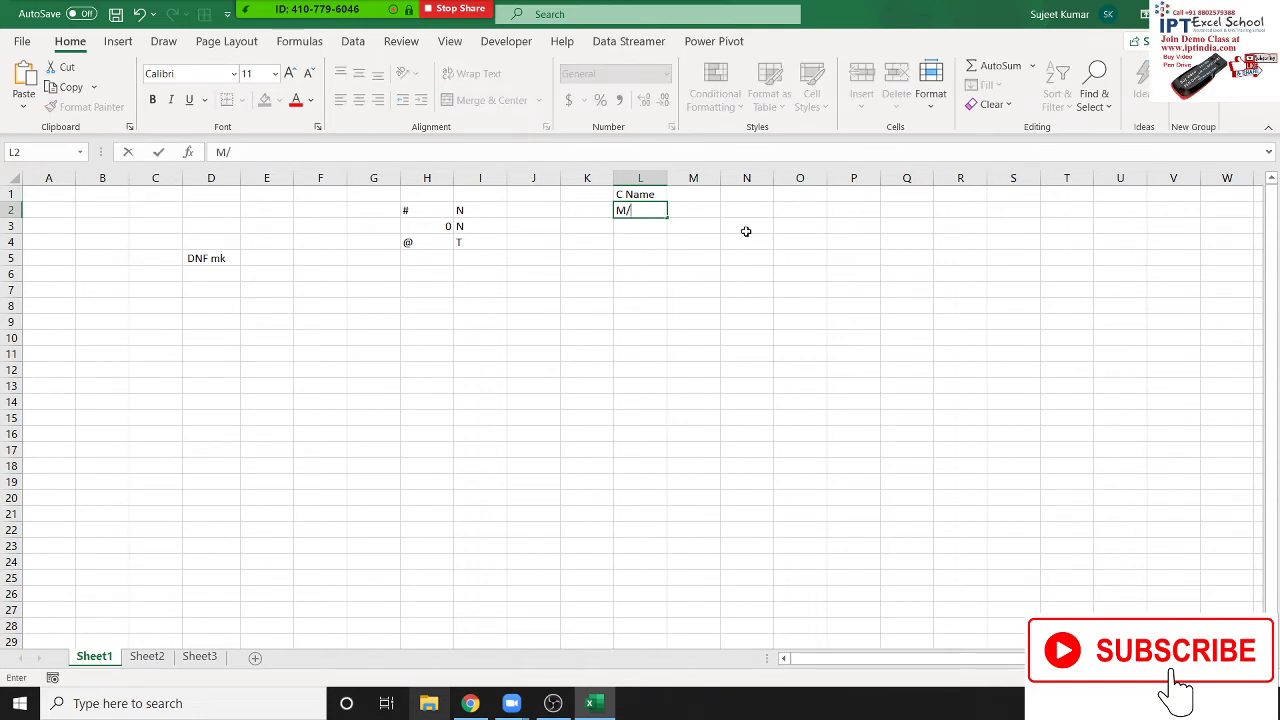
pyautogui.write('S I')
pyautogui.write('PT')
pyautogui.press('Return')
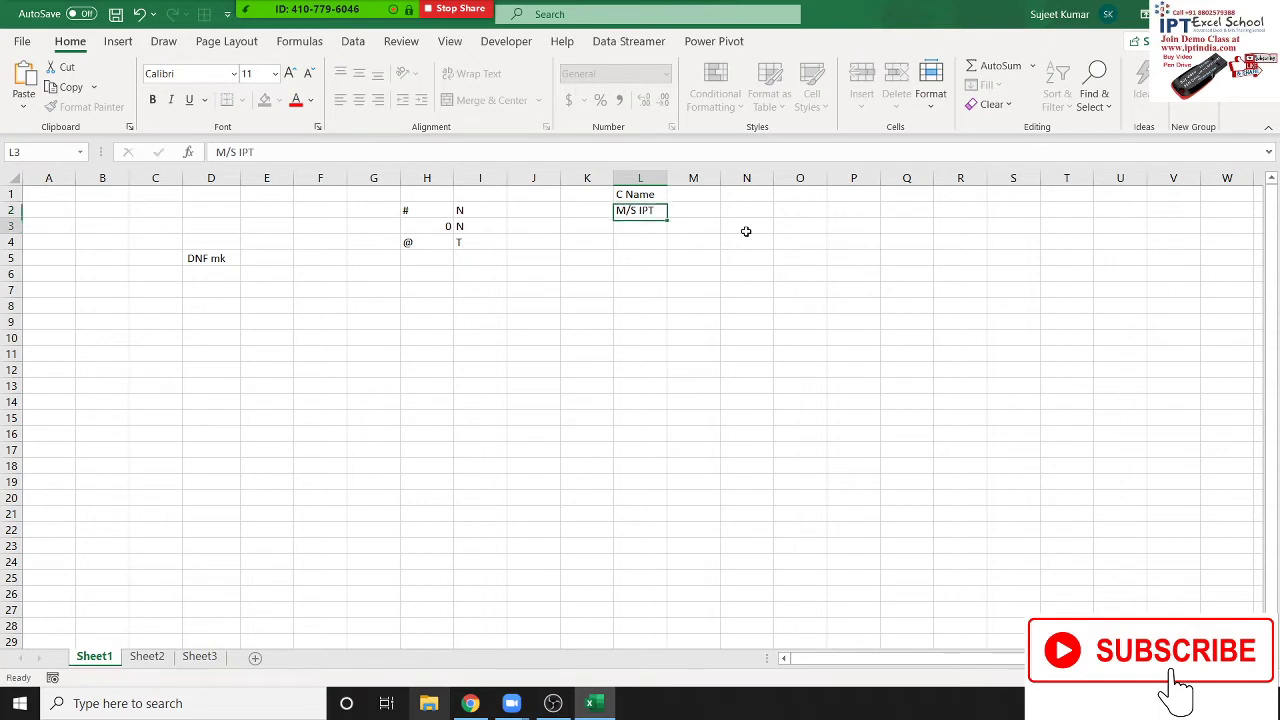
pyautogui.press('Up')
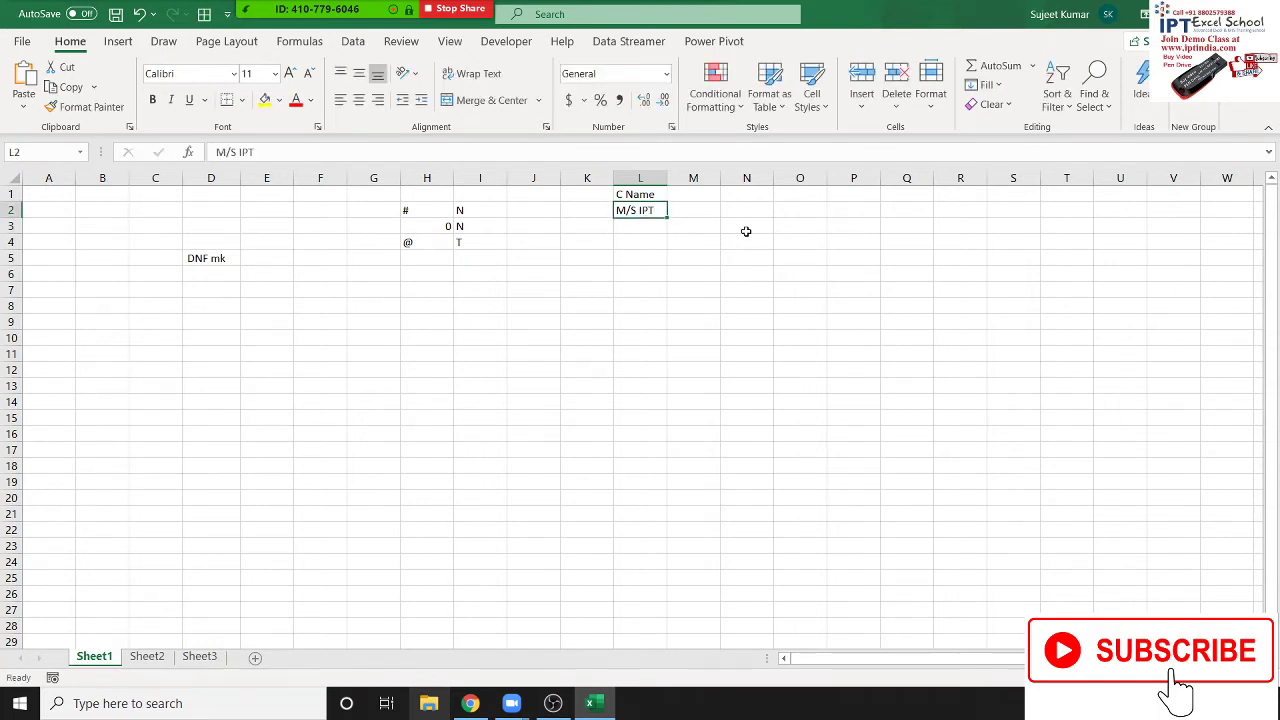
pyautogui.write('IPT')
pyautogui.press('Return')
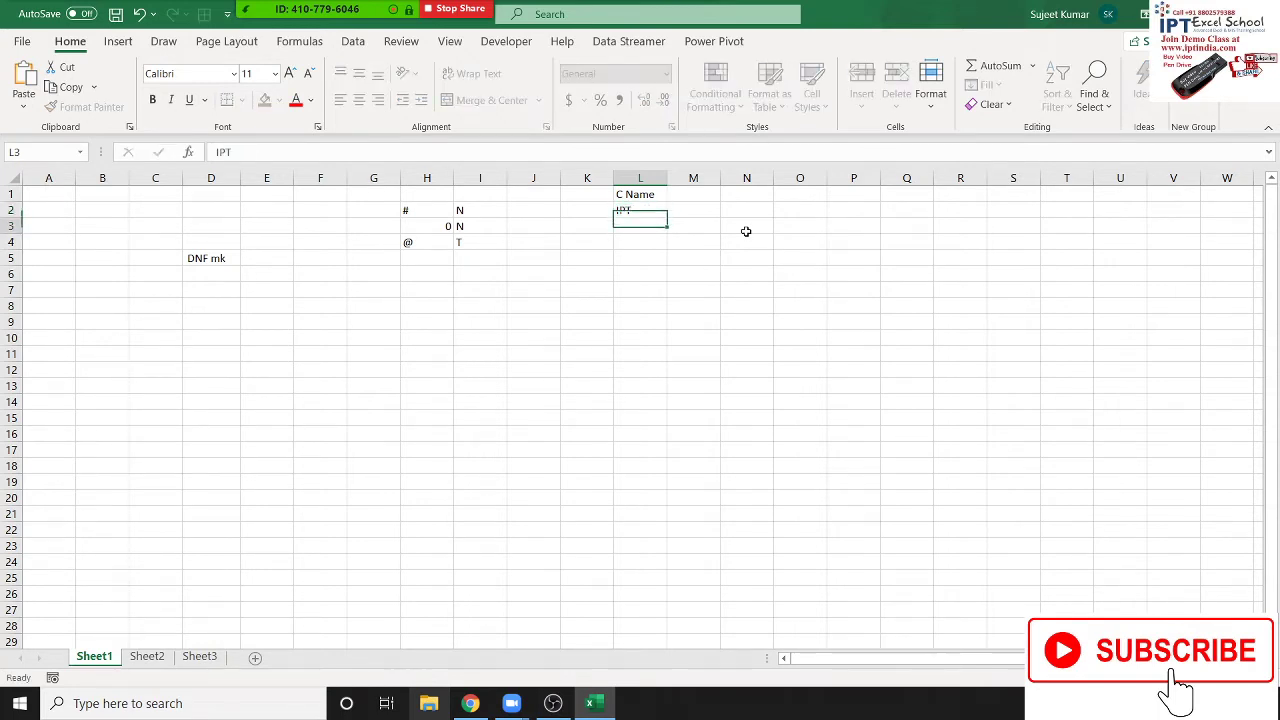
pyautogui.press('Up')
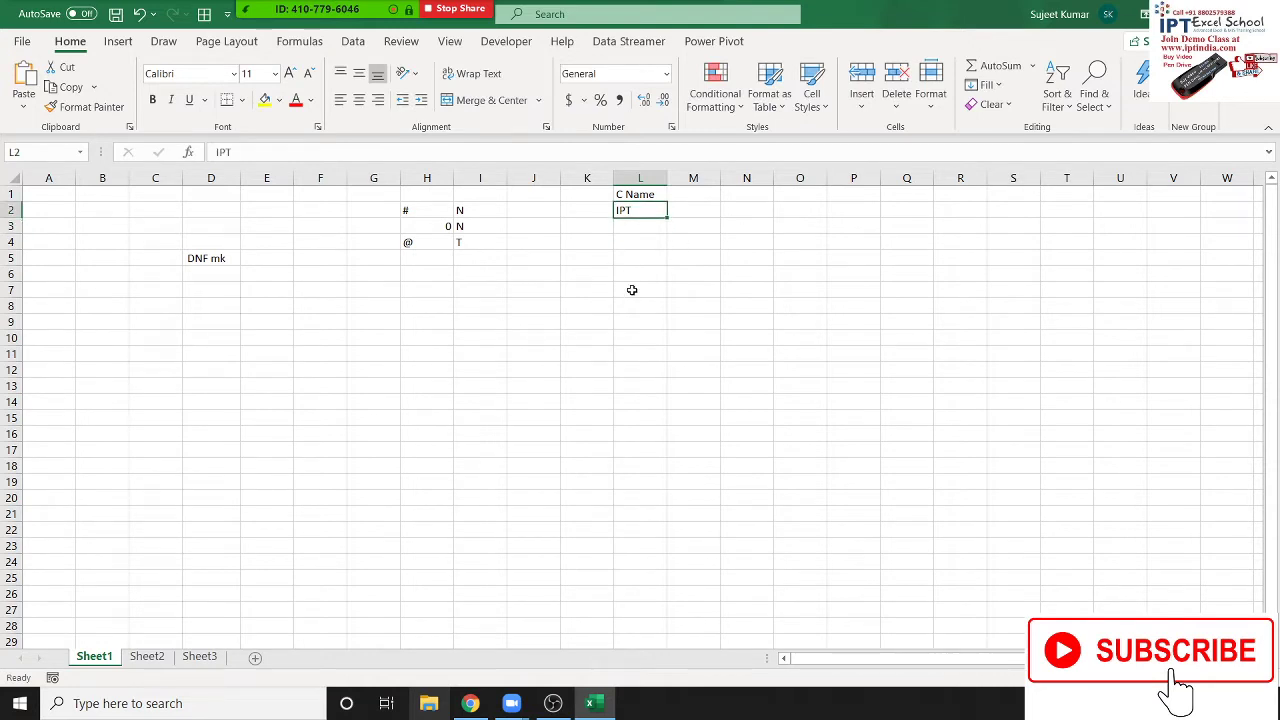
pyautogui.keyDown('shift'); pyautogui.click(631, 289); pyautogui.keyUp('shift')
# Give L2:L7 the custom format "M/S" @ so IPT displays as M/S IPT.
pyautogui.click(671, 127)
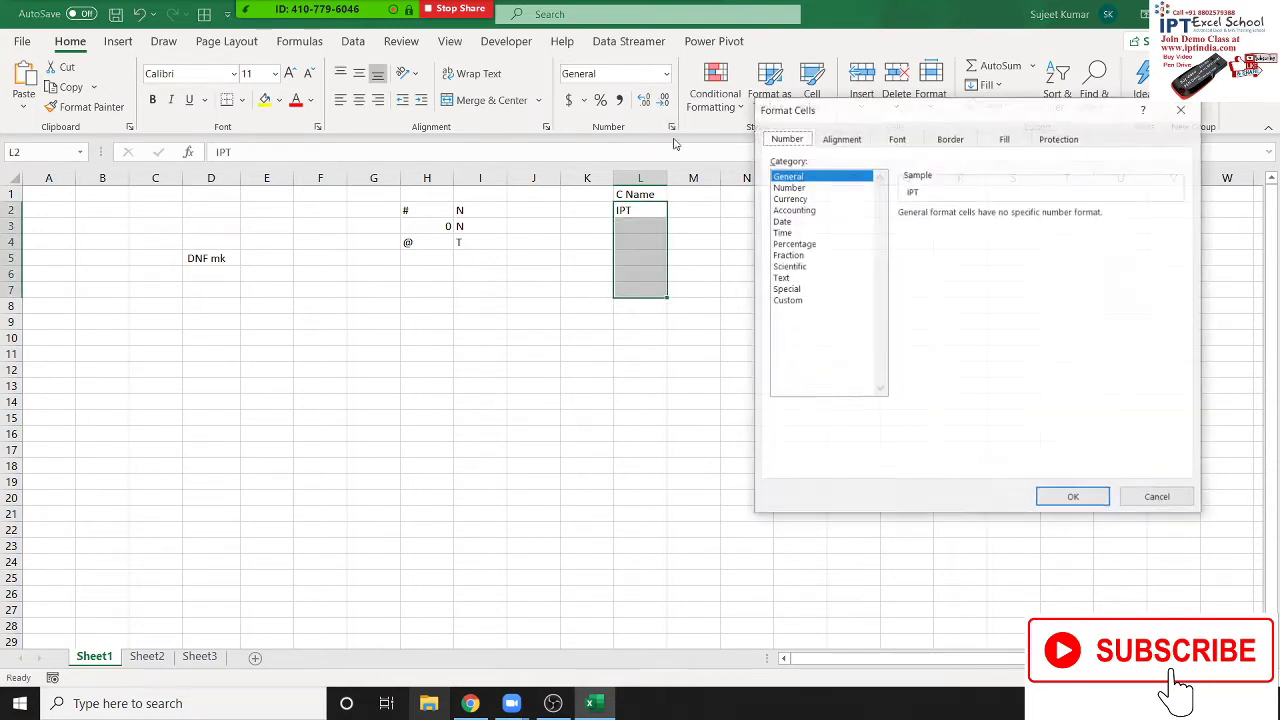
pyautogui.click(787, 301)
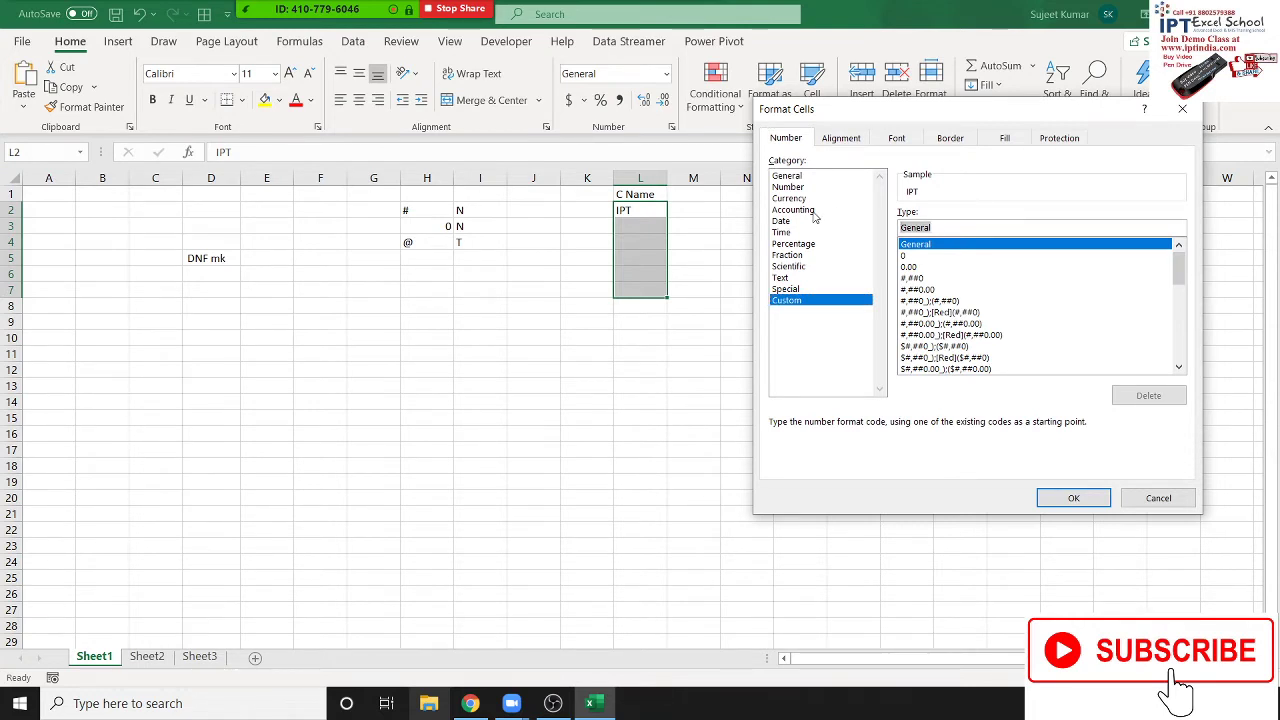
pyautogui.write('"M/')
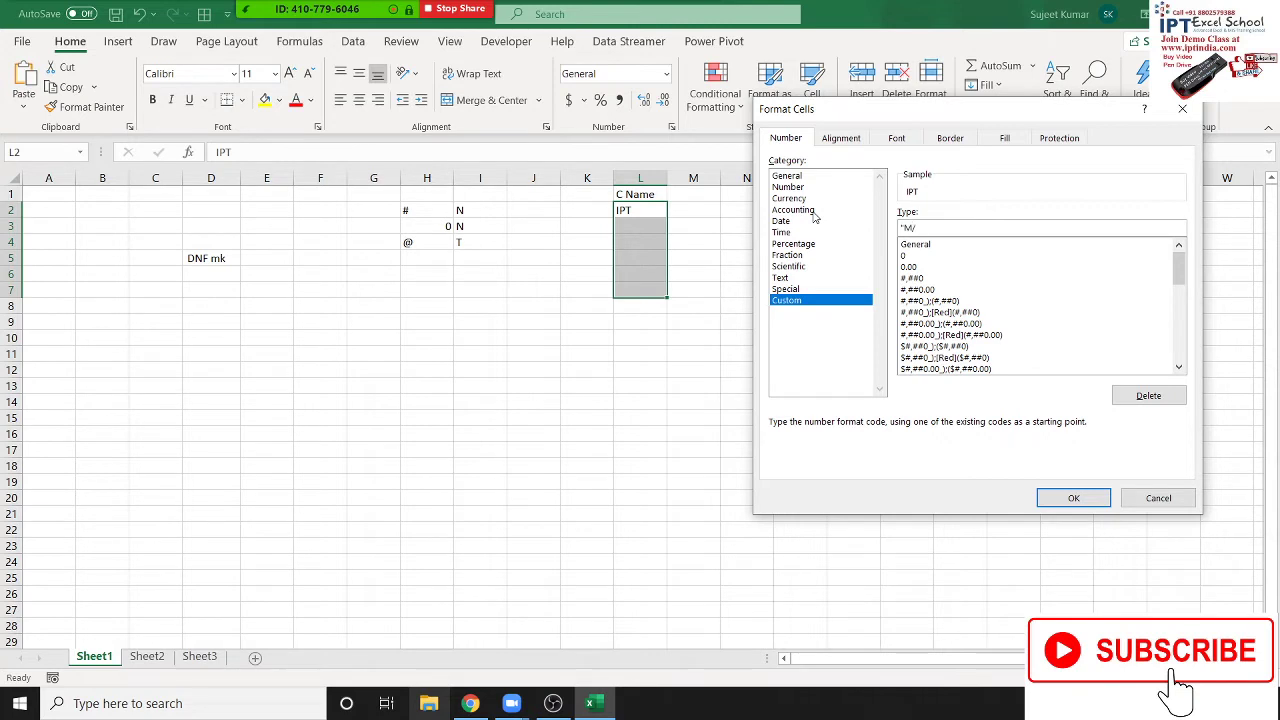
pyautogui.write('S"')
pyautogui.write(' @')
pyautogui.click(1069, 499)
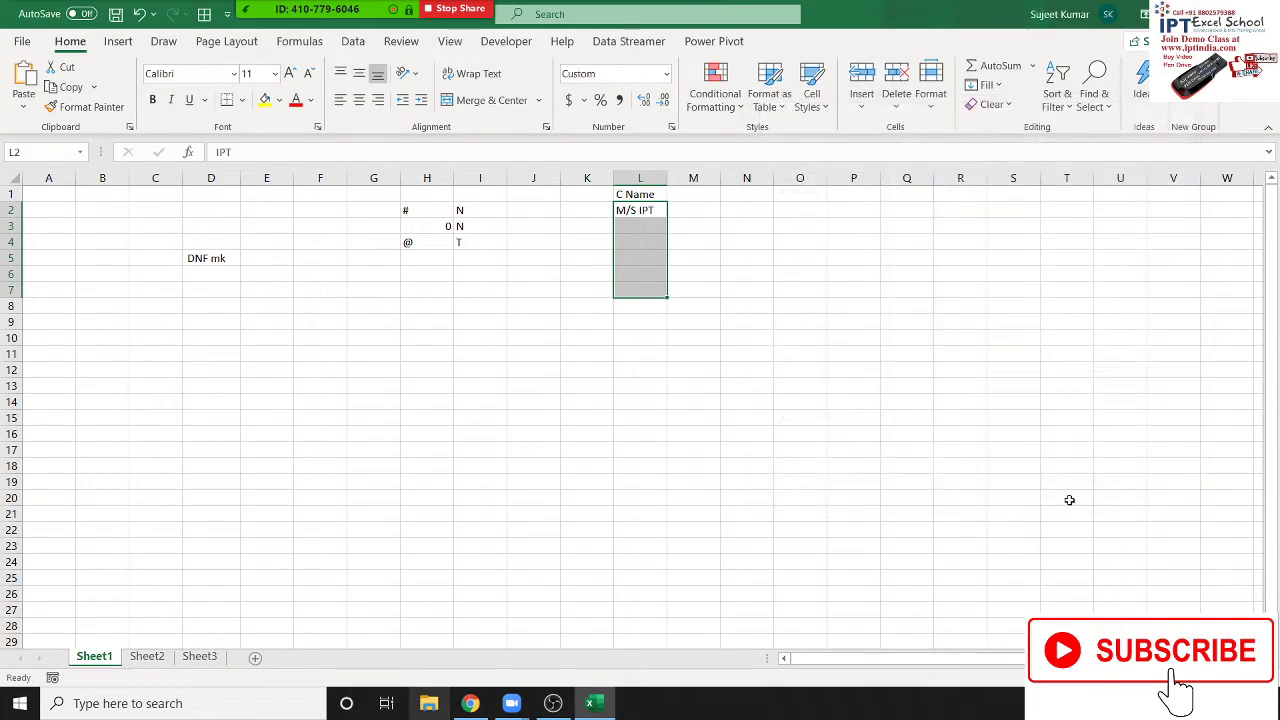
pyautogui.click(637, 227)
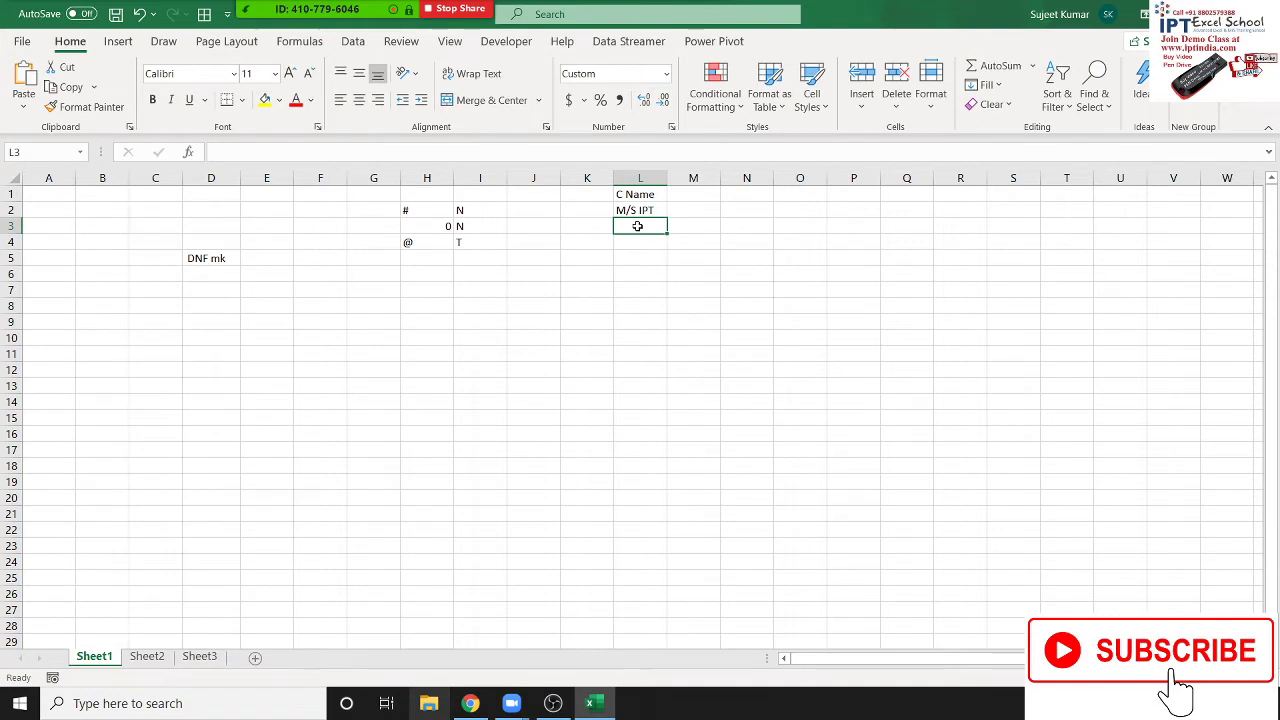
# Enter company Ge in L3, add an Add header in M1, and select M2:M3.
pyautogui.write('M/S Ge')
pyautogui.press('Return')
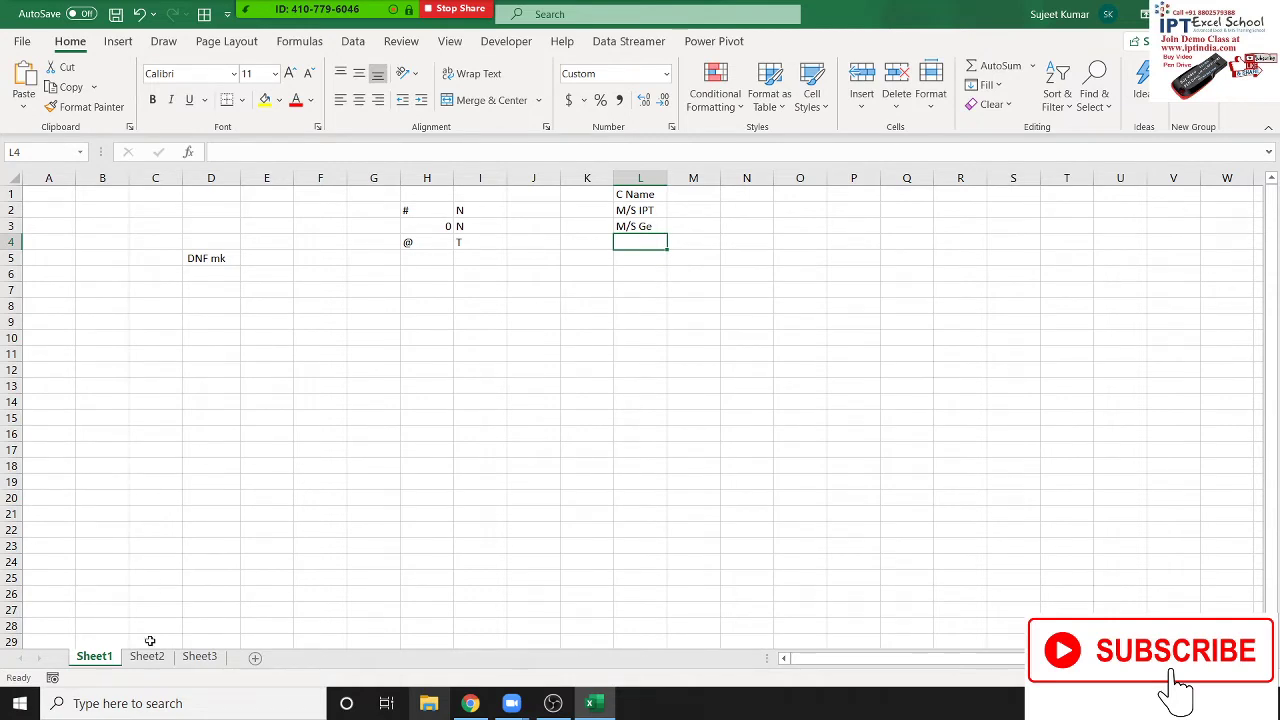
pyautogui.click(691, 196)
pyautogui.write('Ad')
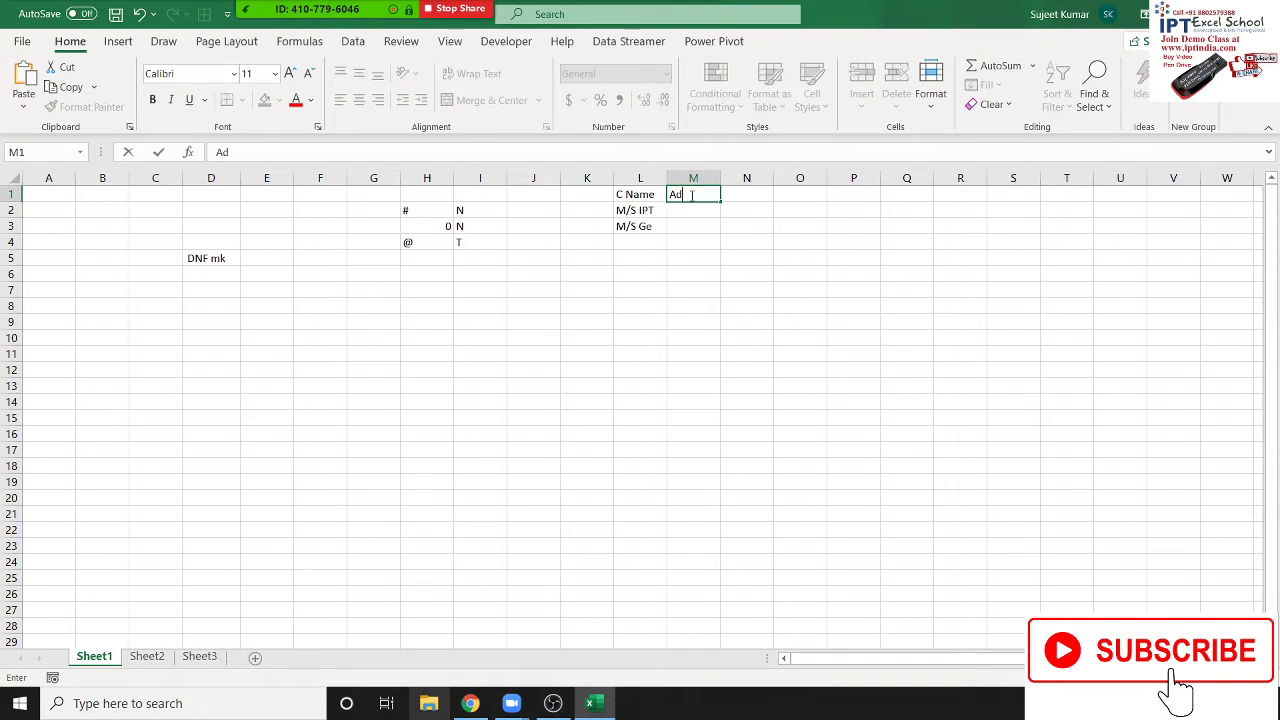
pyautogui.write('d')
pyautogui.press('Return')
pyautogui.hotkey('shift', 'Down')
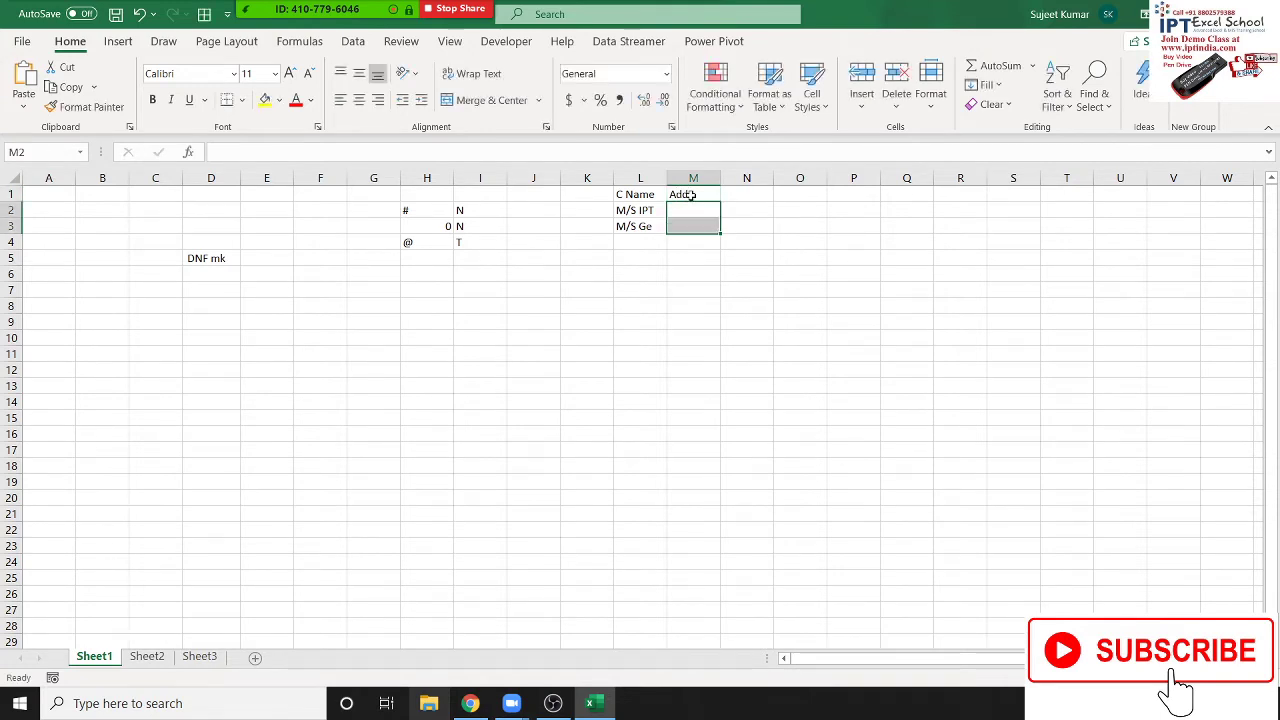
# Give M2:M3 a custom text format that appends the New Delhi address suffix.
pyautogui.click(671, 128)
pyautogui.click(790, 300)
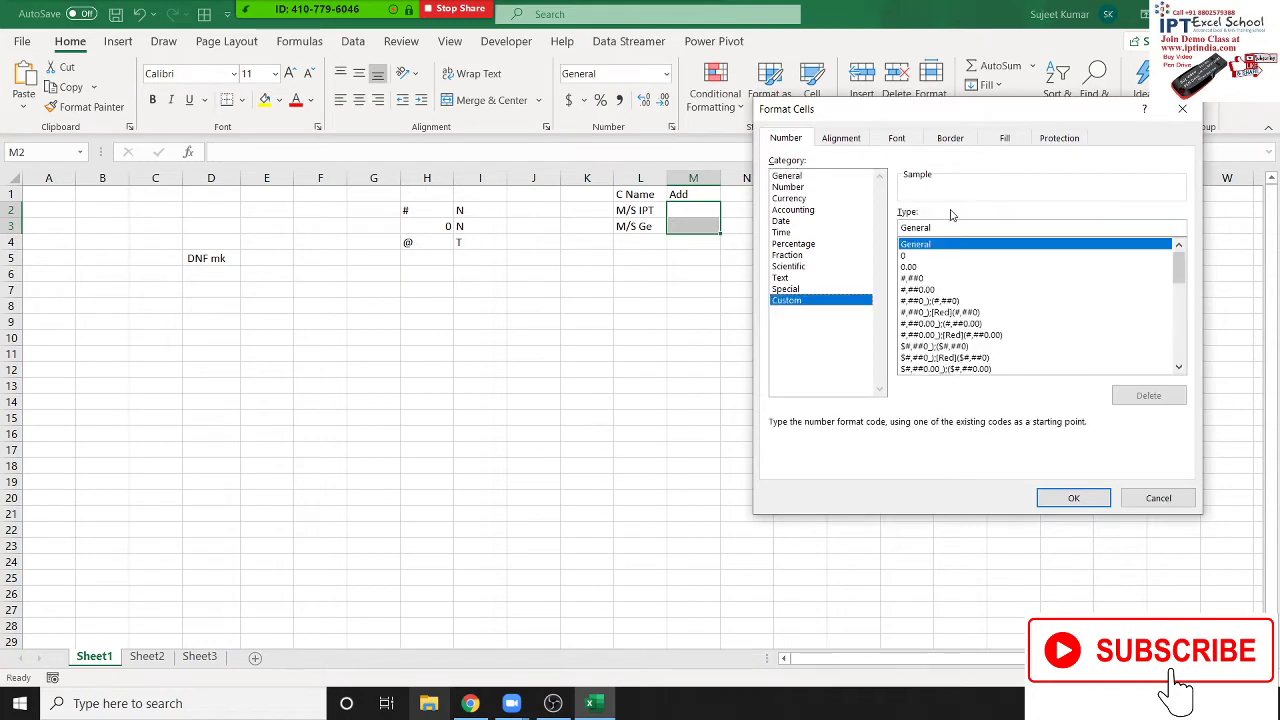
pyautogui.doubleClick(953, 229)
pyautogui.write('@')
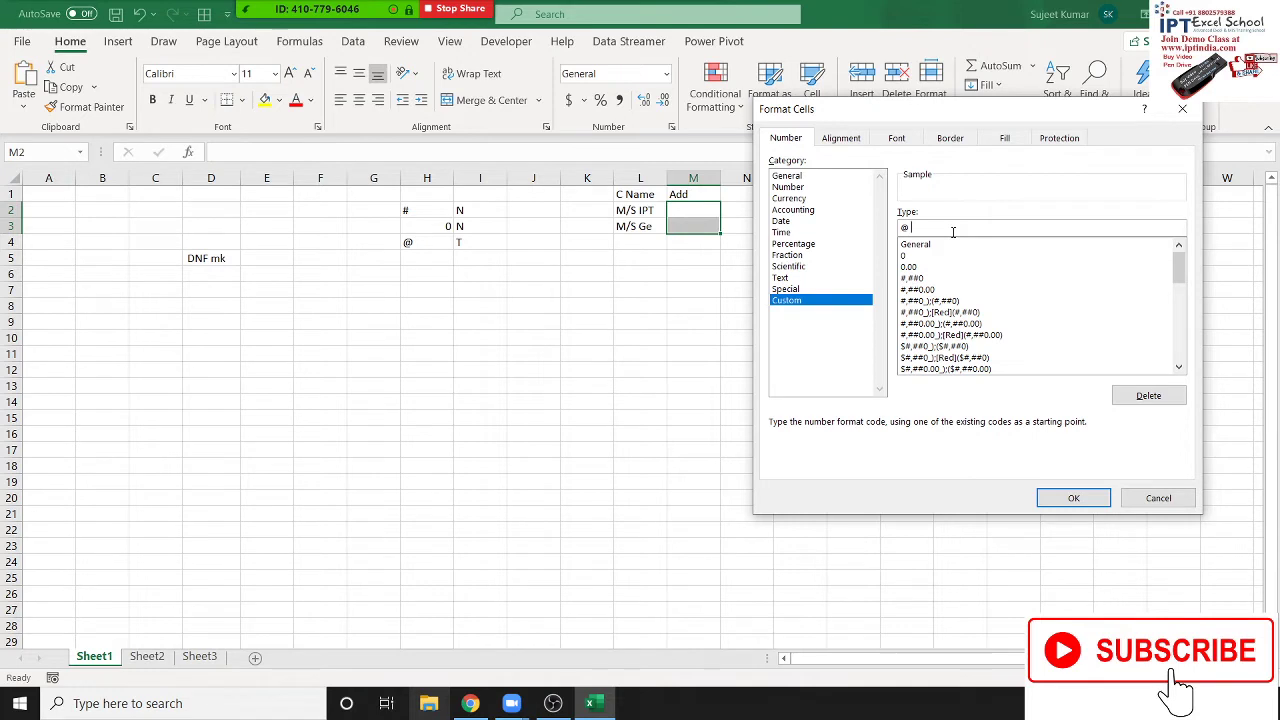
pyautogui.write('*')
pyautogui.write('New D')
pyautogui.write('elhi')
pyautogui.write('-1')
pyautogui.write('10062')
pyautogui.click(1072, 497)
# Enter the street code in M2 so it displays with the address suffix.
pyautogui.press('Up')
pyautogui.press('Down')
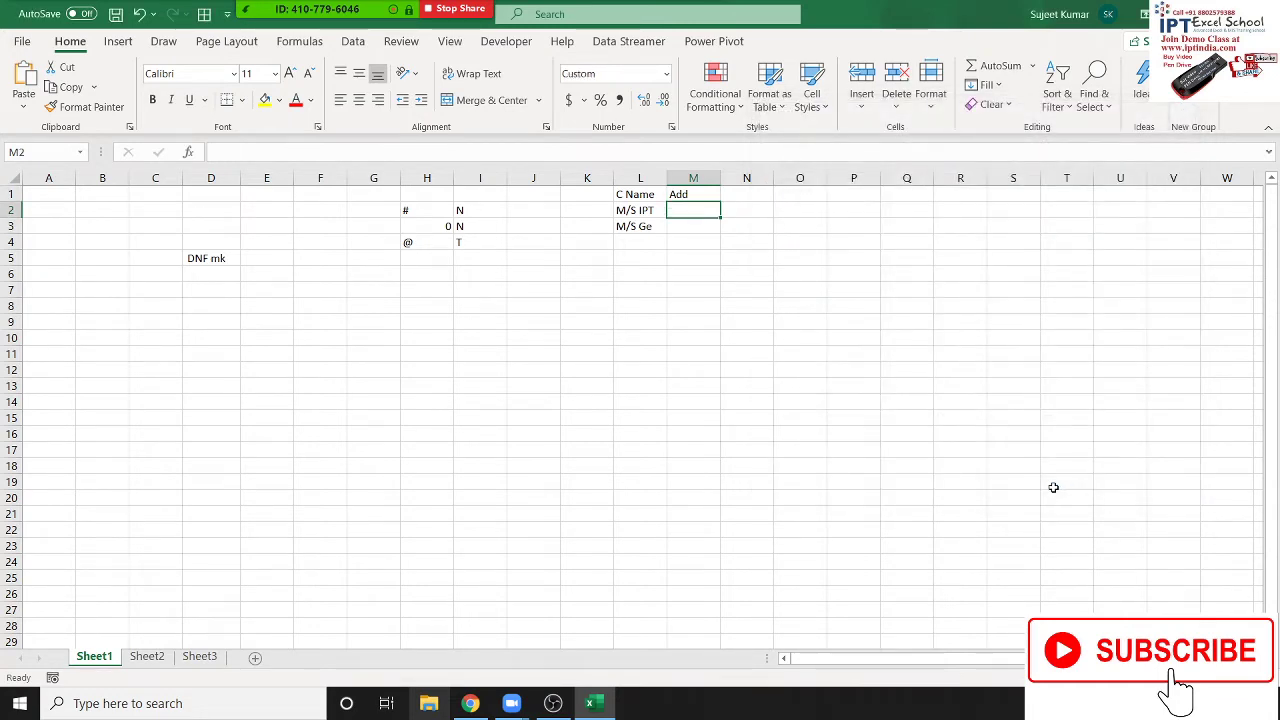
pyautogui.write('F215')
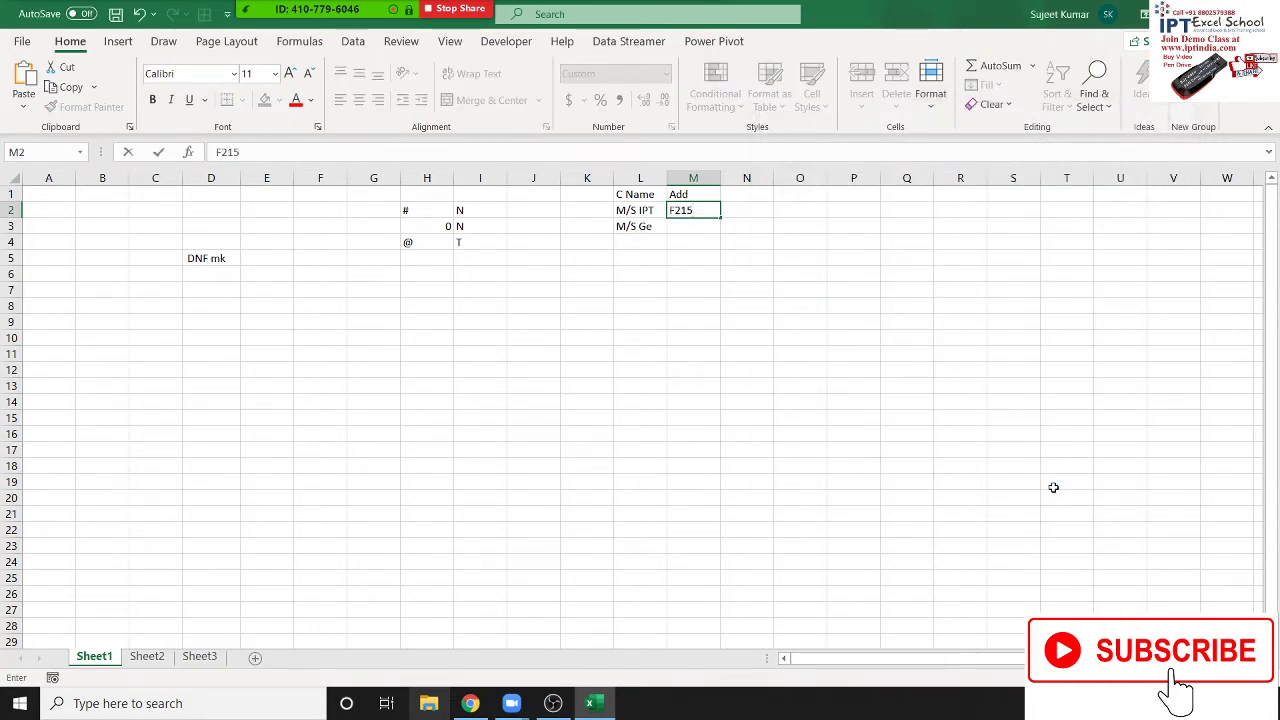
pyautogui.write('  New Delhi 110062')
pyautogui.press('Return')
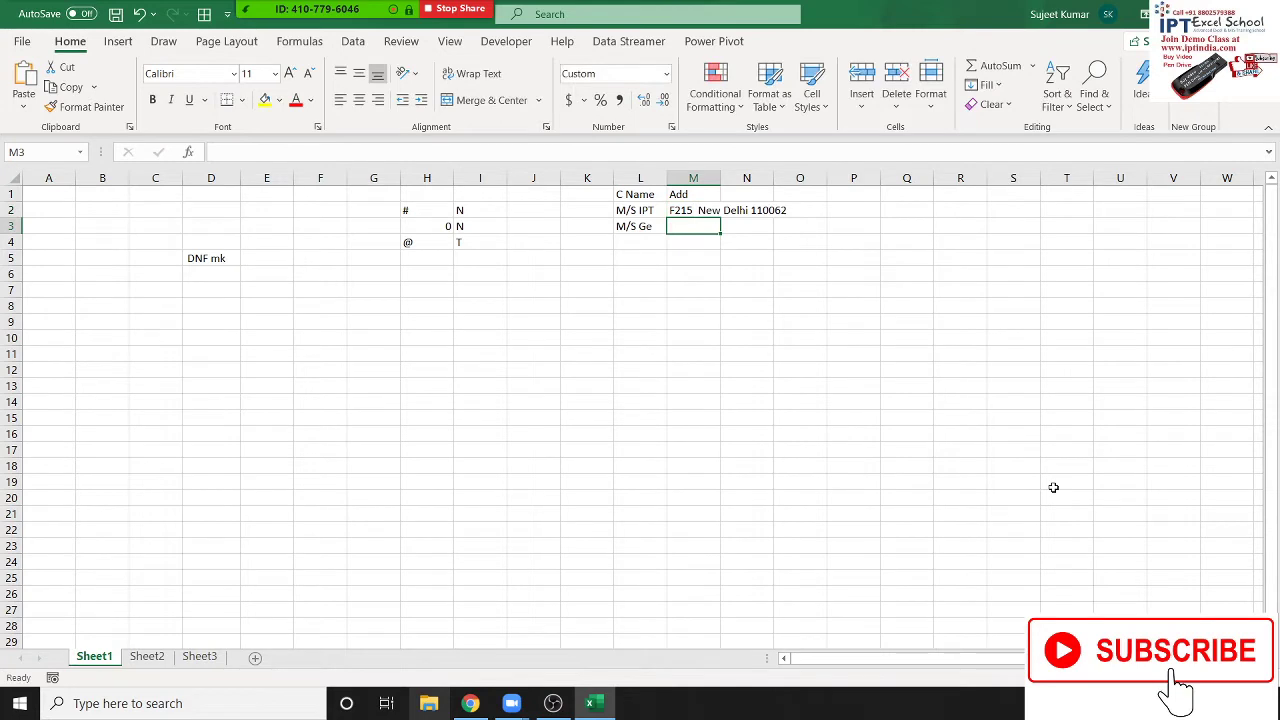
# Enter 1500 as text in Q5 using '1500.
pyautogui.click(906, 266)
pyautogui.write("'")
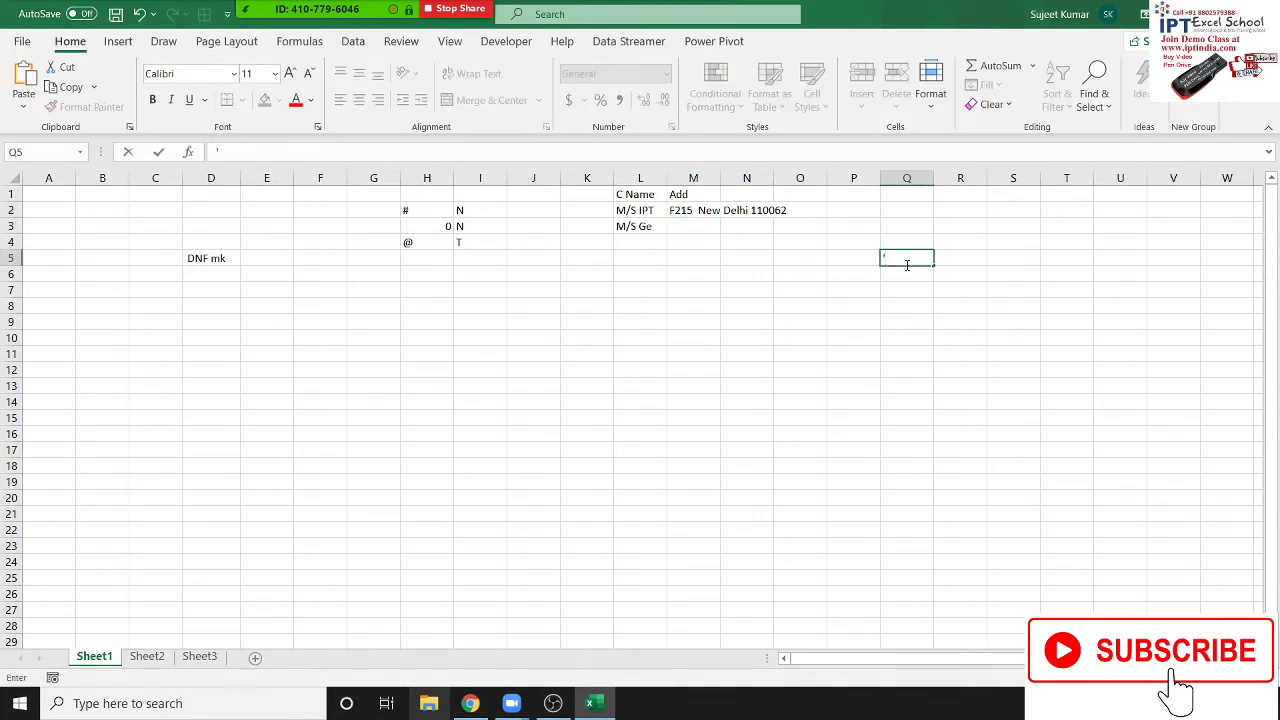
pyautogui.write('1500')
pyautogui.press('Return')
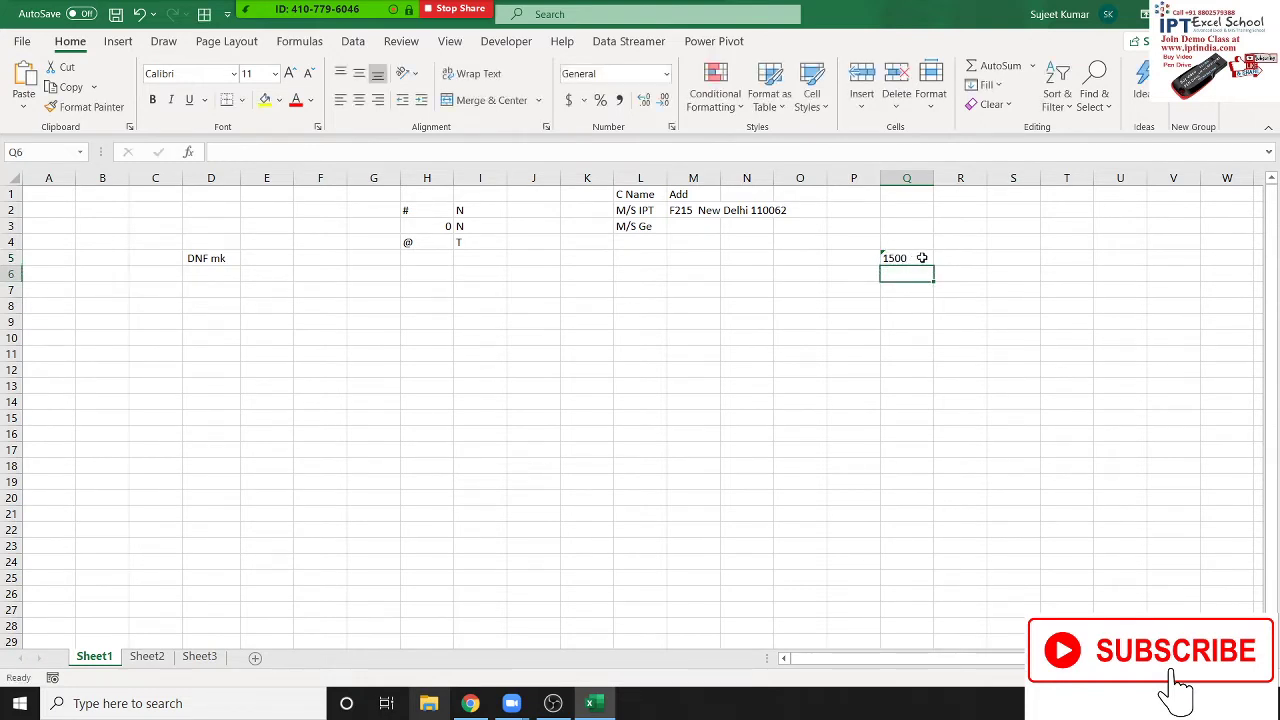
# Replace Q5's format with a custom text format that adds asterisks after the value.
pyautogui.click(922, 258)
pyautogui.click(671, 127)
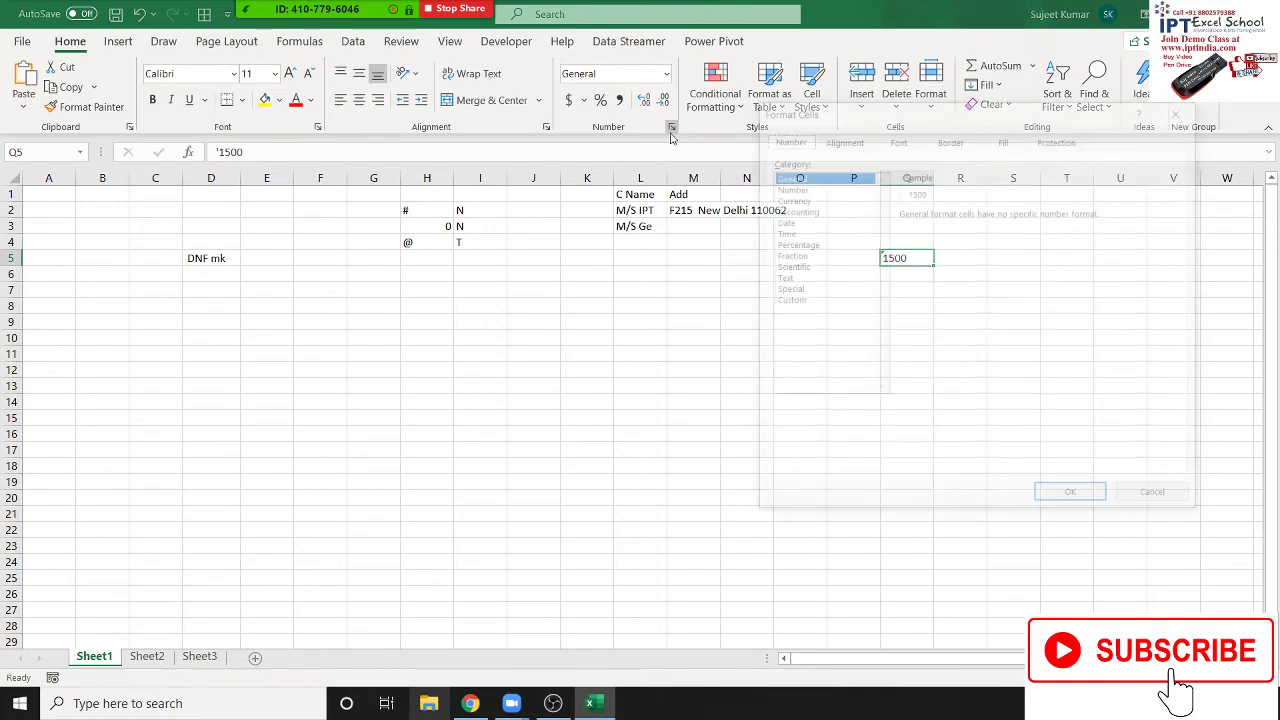
pyautogui.click(782, 300)
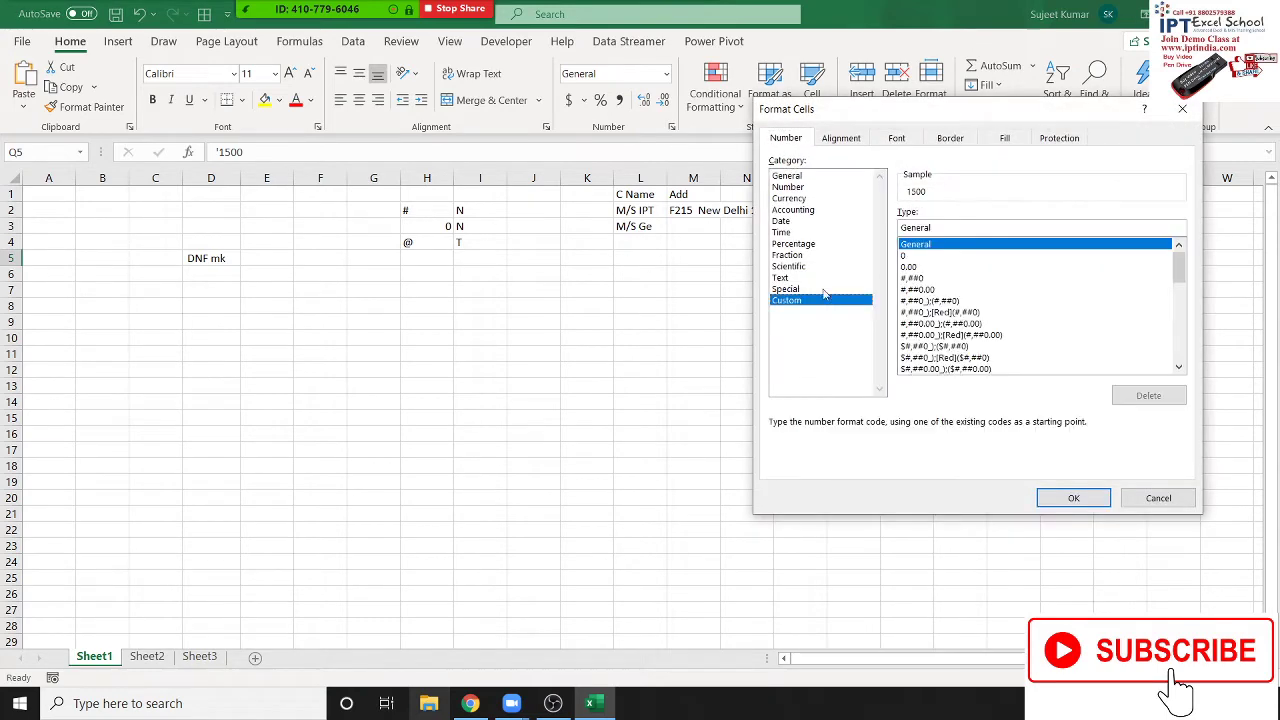
pyautogui.doubleClick(943, 225)
pyautogui.write('@')
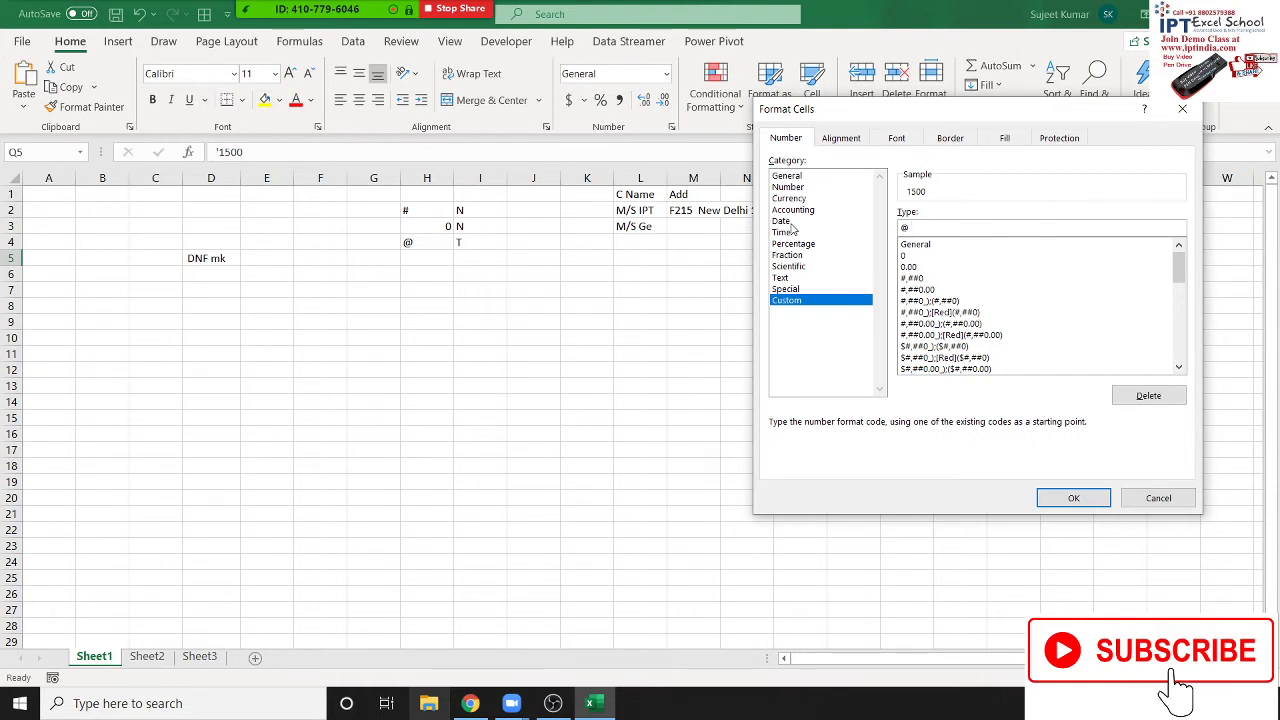
pyautogui.write(' ""')
pyautogui.click(1063, 499)
# Widen column Q so asterisks fill Q5 after 1500, then select D5.
pyautogui.click(812, 392)
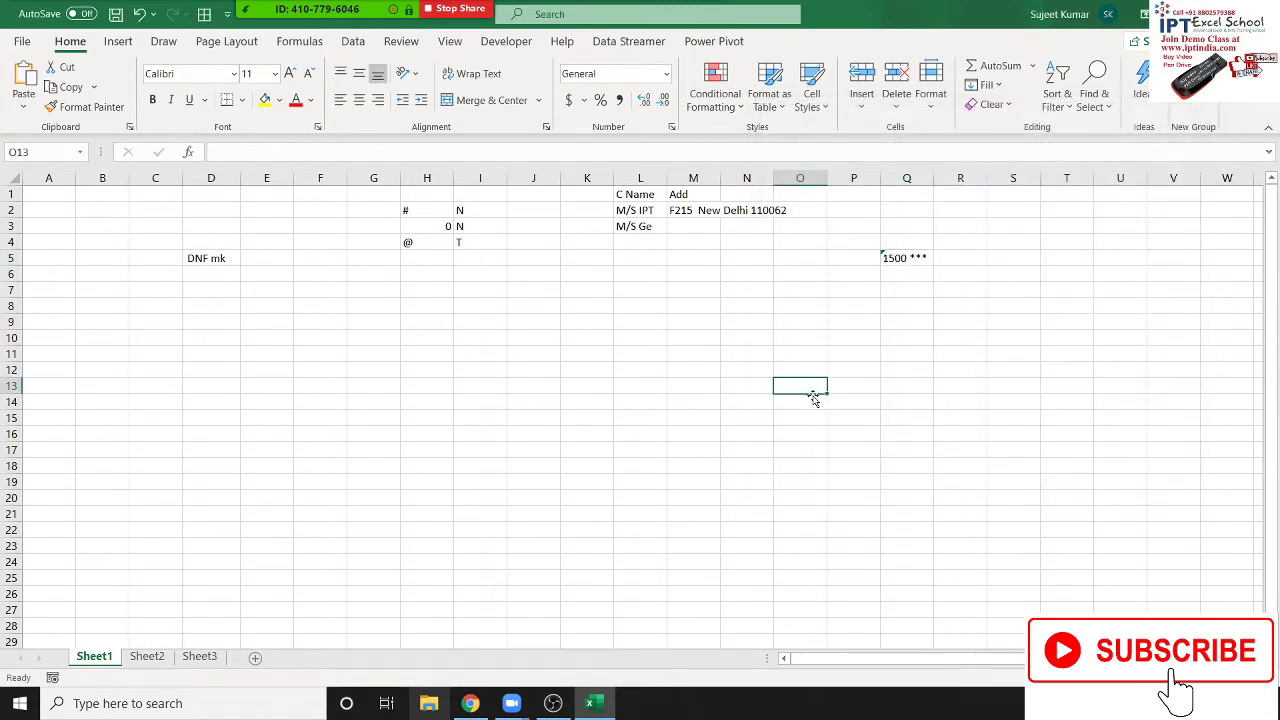
pyautogui.moveTo(934, 178)
pyautogui.mouseDown()
pyautogui.moveTo(1018, 177)
pyautogui.moveTo(973, 177)
pyautogui.mouseUp()
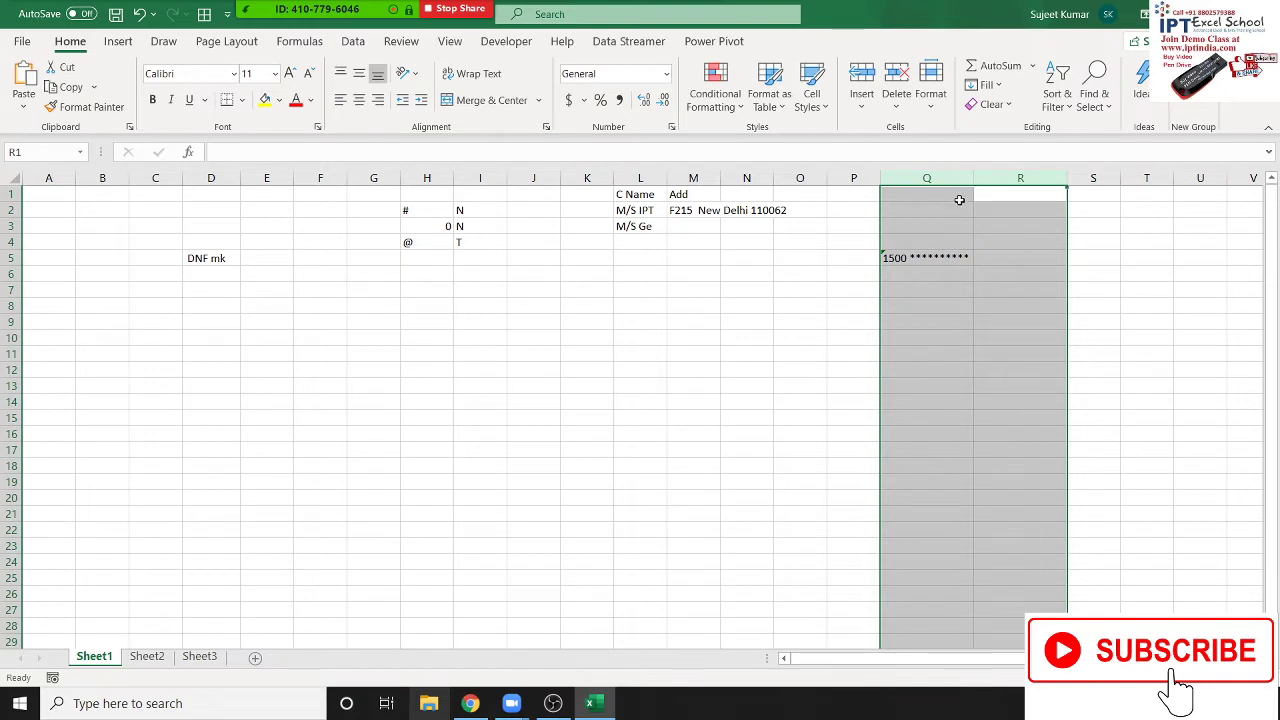
pyautogui.moveTo(926, 262); pyautogui.dragTo(621, 189)
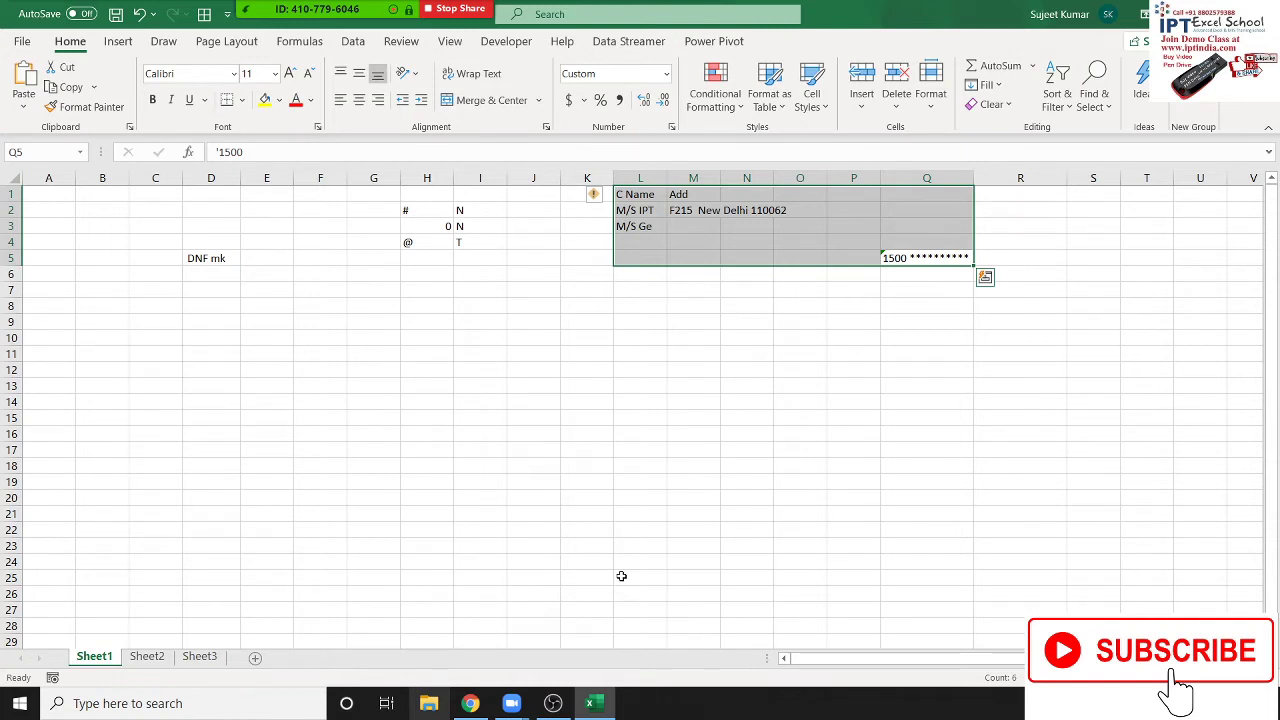
pyautogui.click(218, 257)
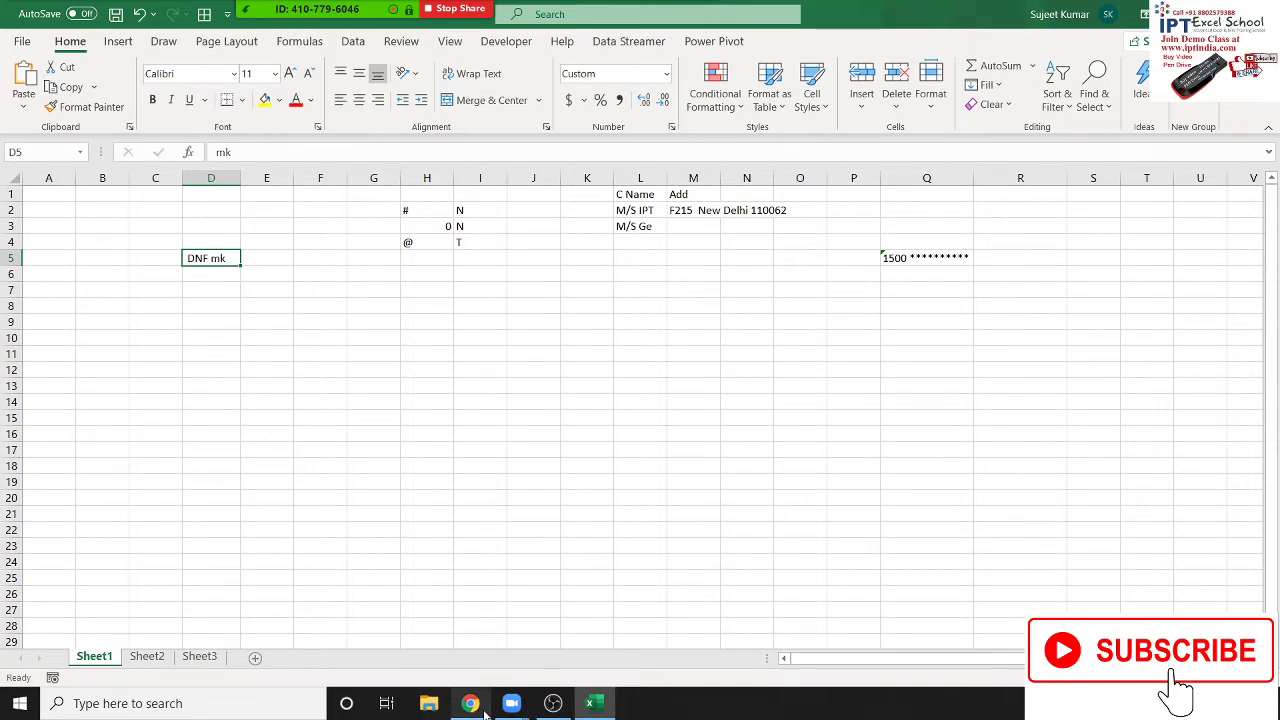
# Check the <POSITIVE>;<NEGATIVE>;<ZERO>;<TEXT> section order on the support page, then go to Sheet2.
pyautogui.hotkey('alt', 'Tab')
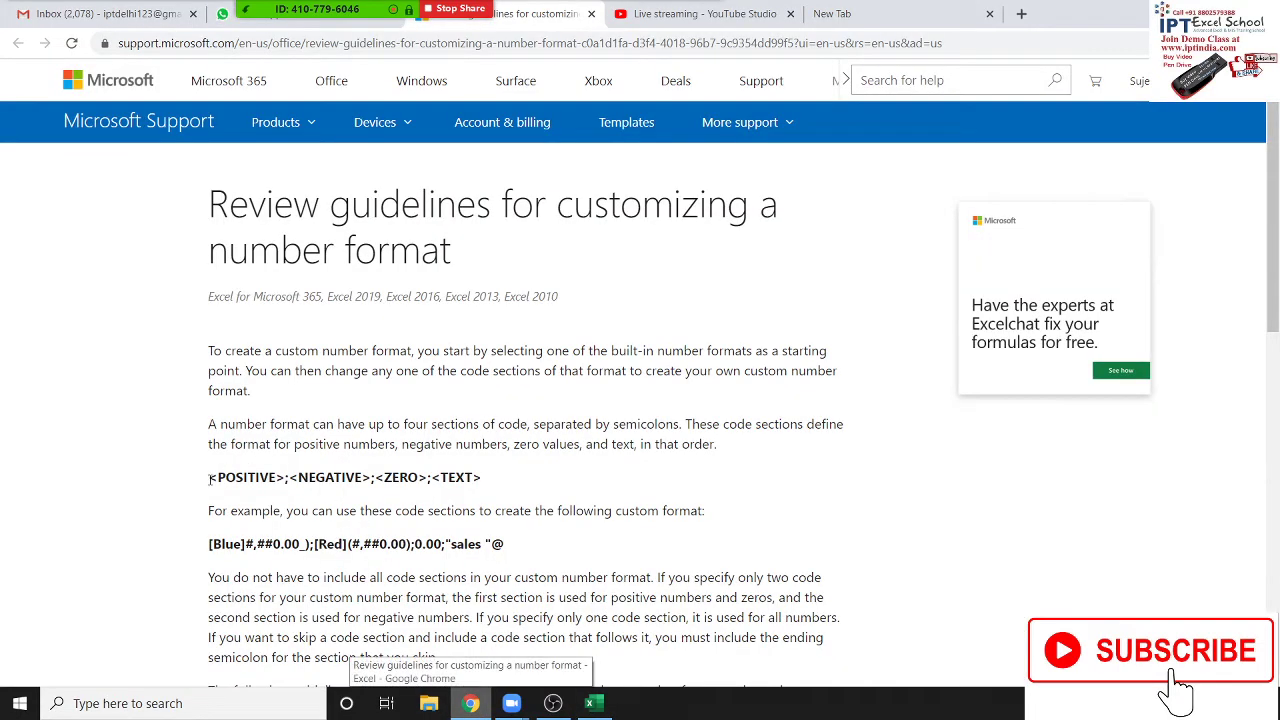
pyautogui.moveTo(209, 477); pyautogui.dragTo(541, 479)
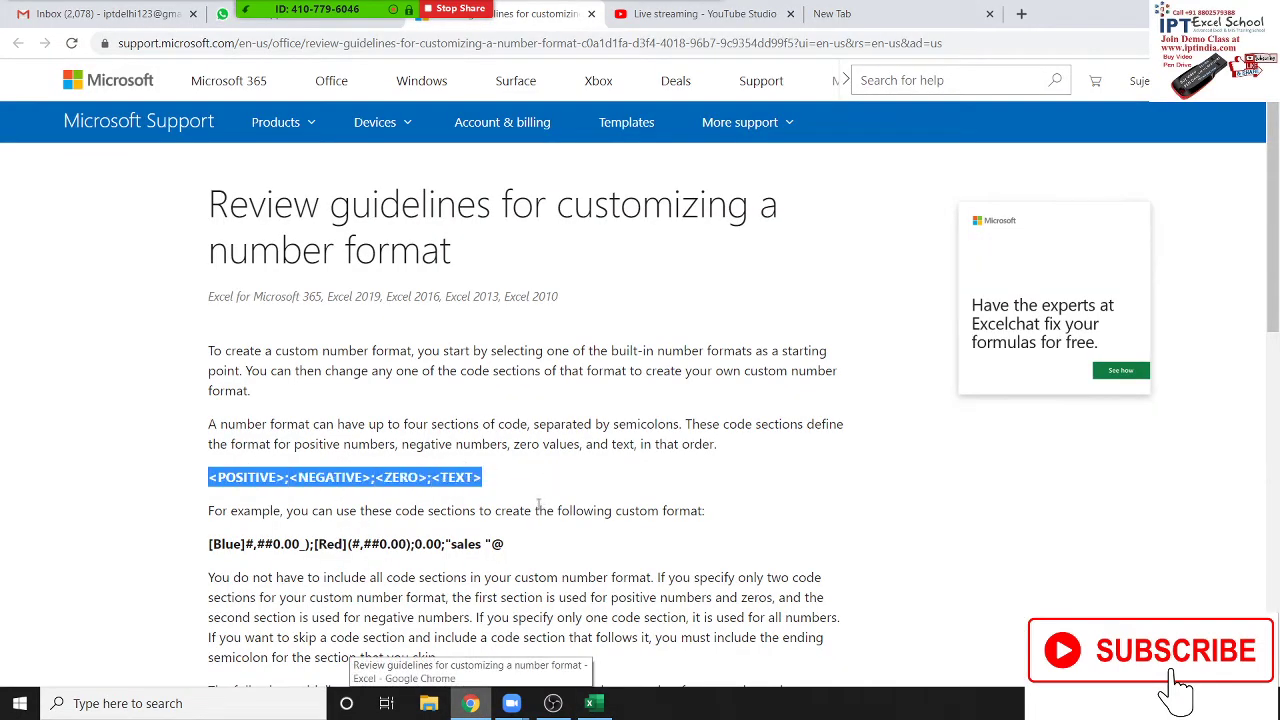
pyautogui.hotkey('alt', 'Tab')
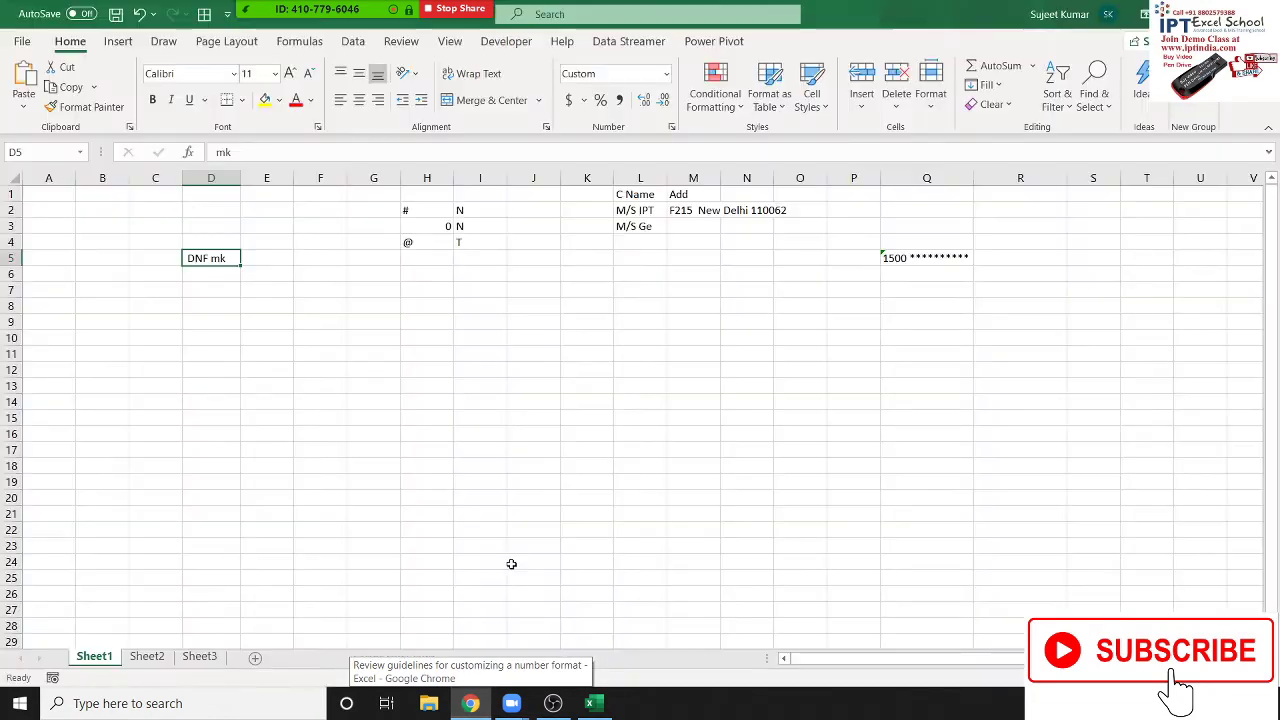
pyautogui.click(147, 657)
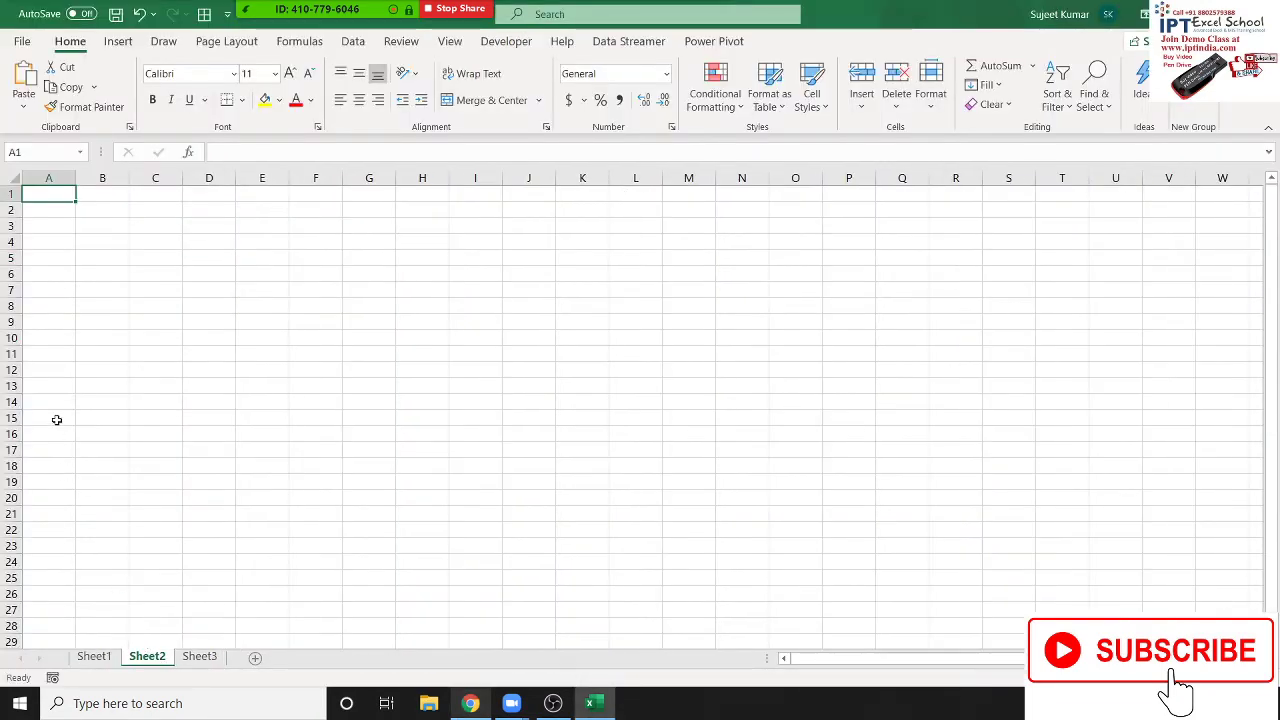
# Put the Name header in A1 and the date 1-Apr in B1.
pyautogui.press('Down')
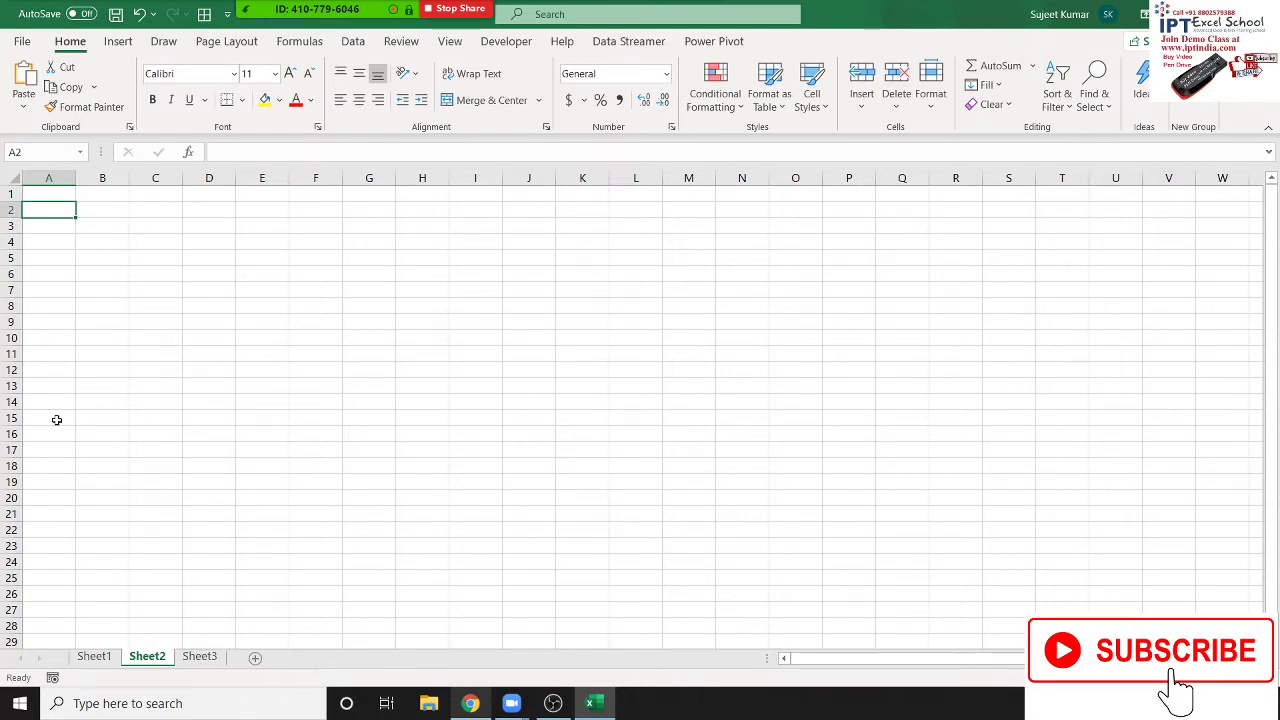
pyautogui.press('Up')
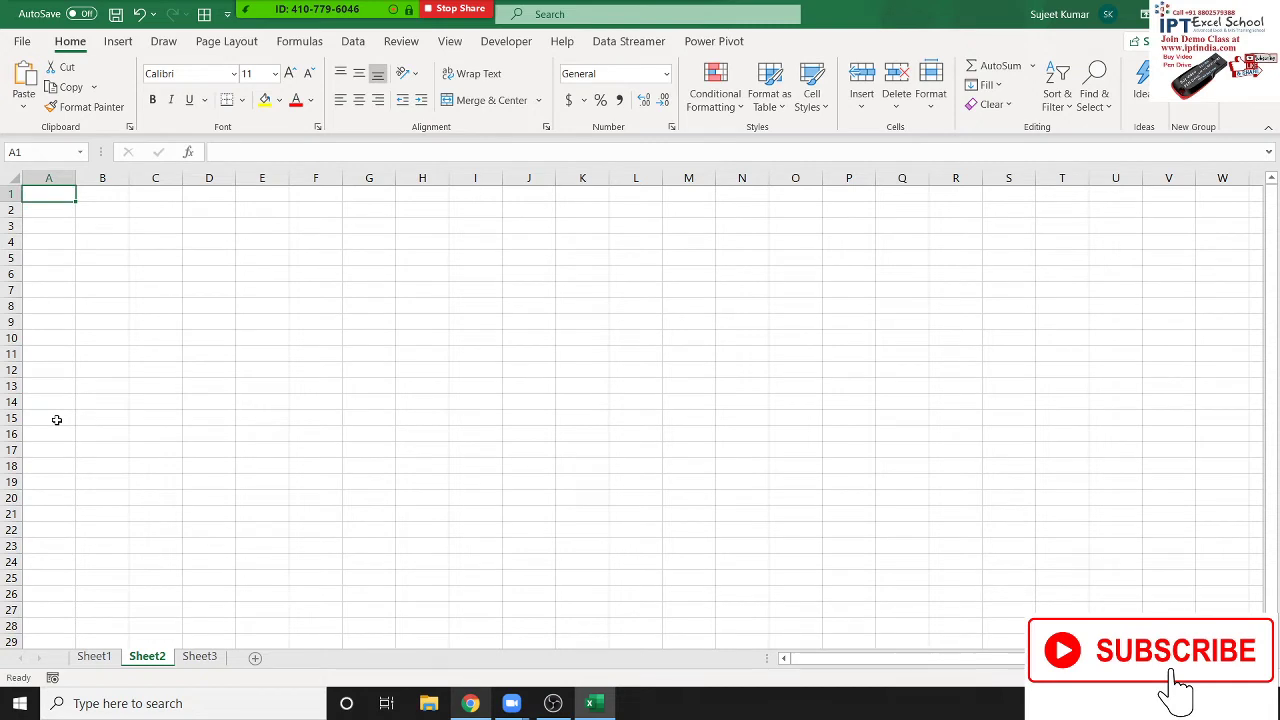
pyautogui.write('Name')
pyautogui.press('Up')
pyautogui.press('Right')
pyautogui.write('1/1')
pyautogui.press('Return')
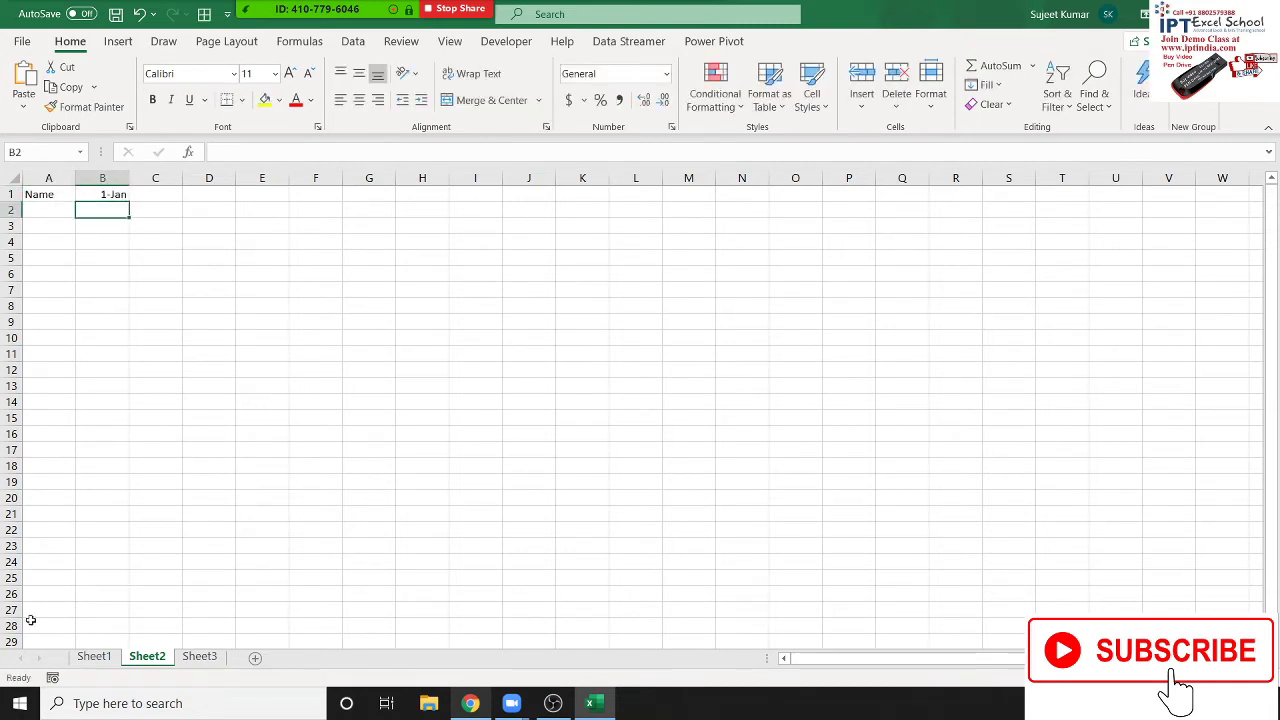
pyautogui.click(105, 193)
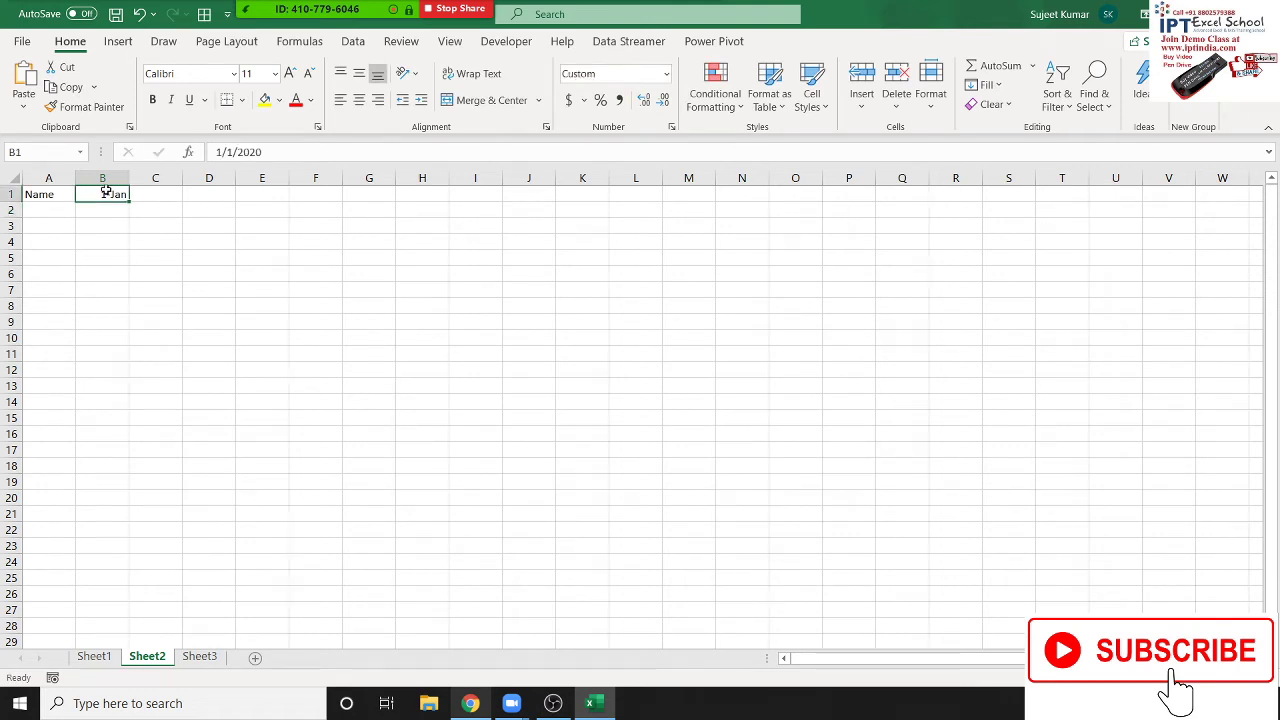
pyautogui.write('4/1')
pyautogui.press('Return')
# Fill daily dates across row 1 through 30-Apr, deleting the extra May columns.
pyautogui.click(105, 193)
pyautogui.moveTo(129, 201); pyautogui.dragTo(874, 195)
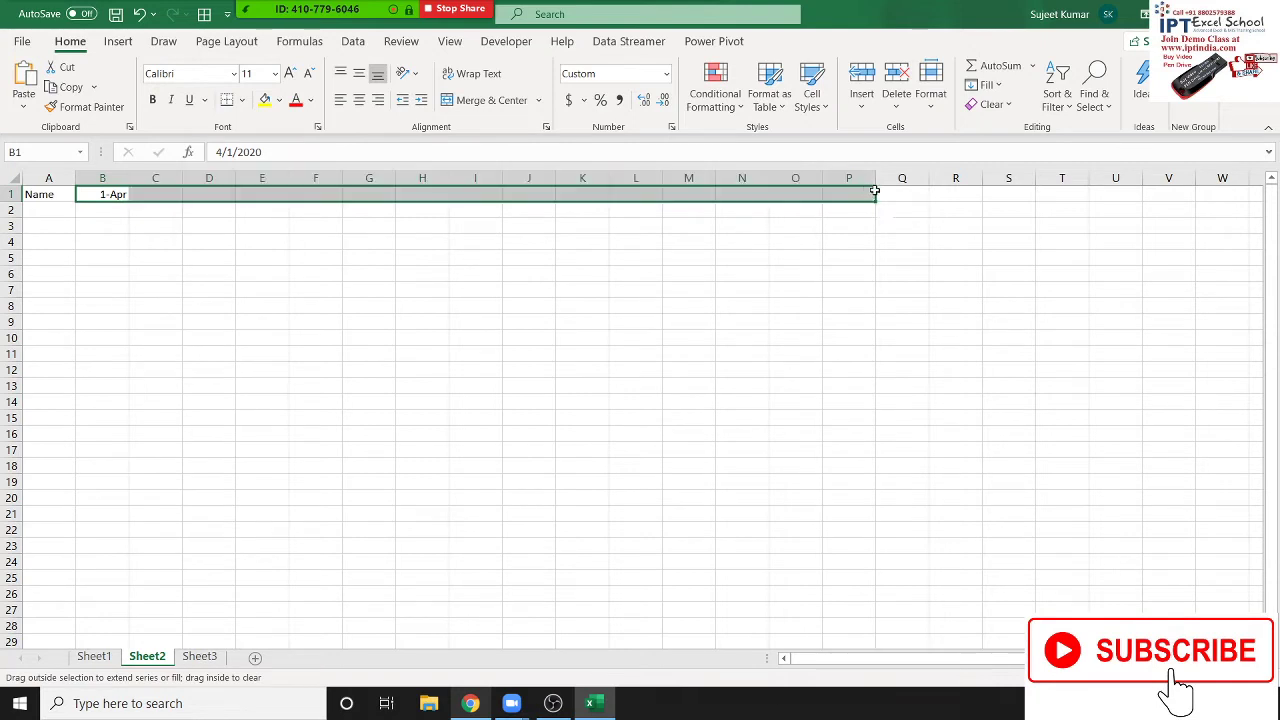
pyautogui.click(872, 195)
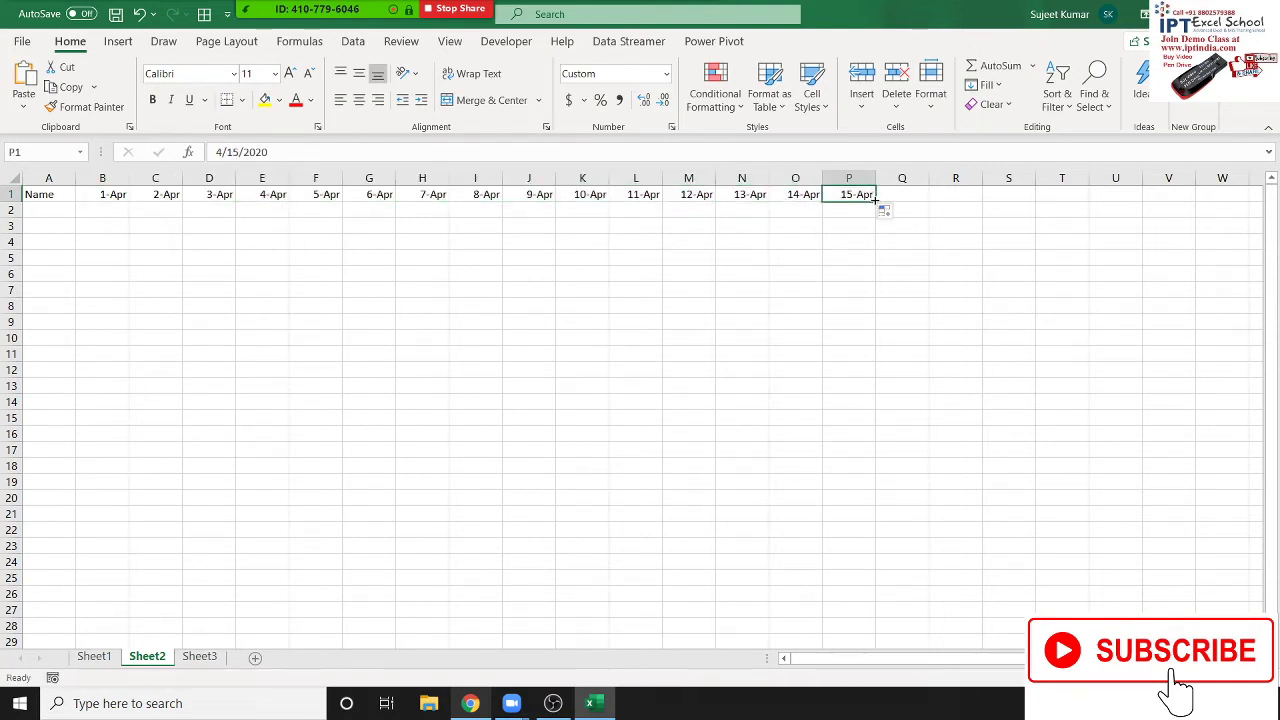
pyautogui.moveTo(874, 199)
pyautogui.mouseDown()
pyautogui.moveTo(1217, 228)
pyautogui.moveTo(1195, 205)
pyautogui.moveTo(899, 205)
pyautogui.mouseUp()
pyautogui.click(1188, 197)
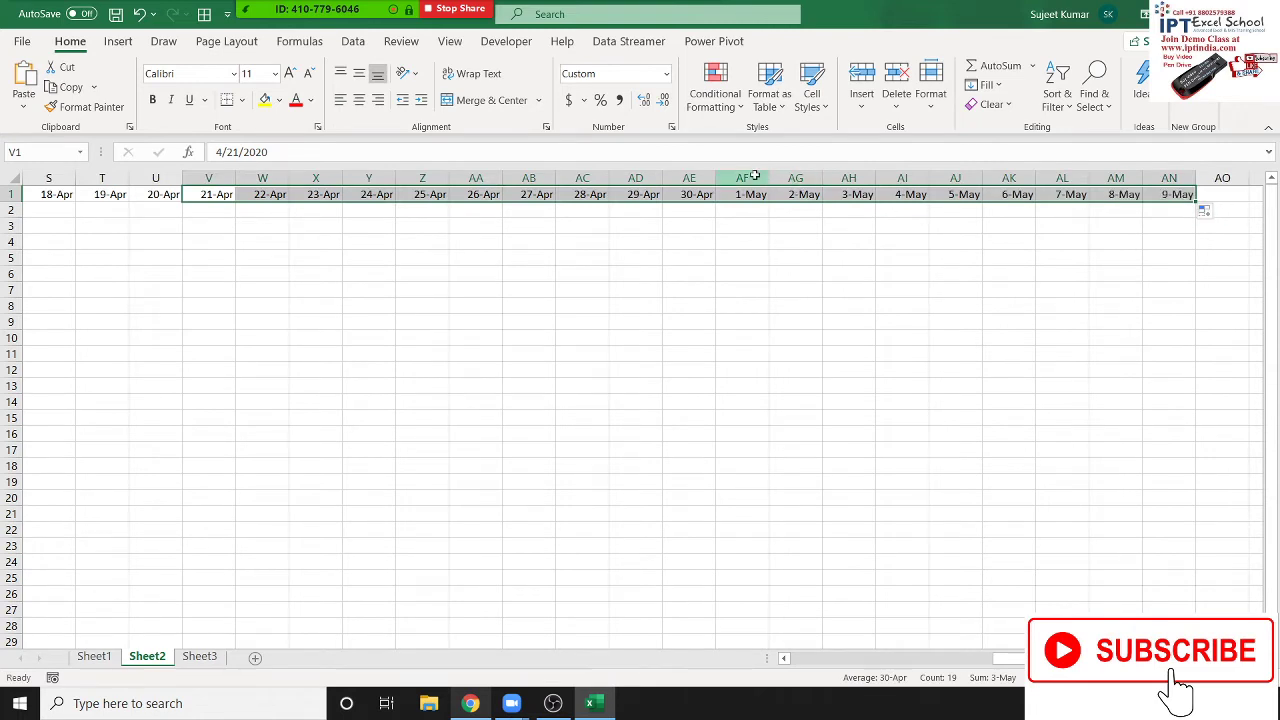
pyautogui.moveTo(750, 178); pyautogui.dragTo(1210, 191)
pyautogui.hotkey('ctrl', '-')
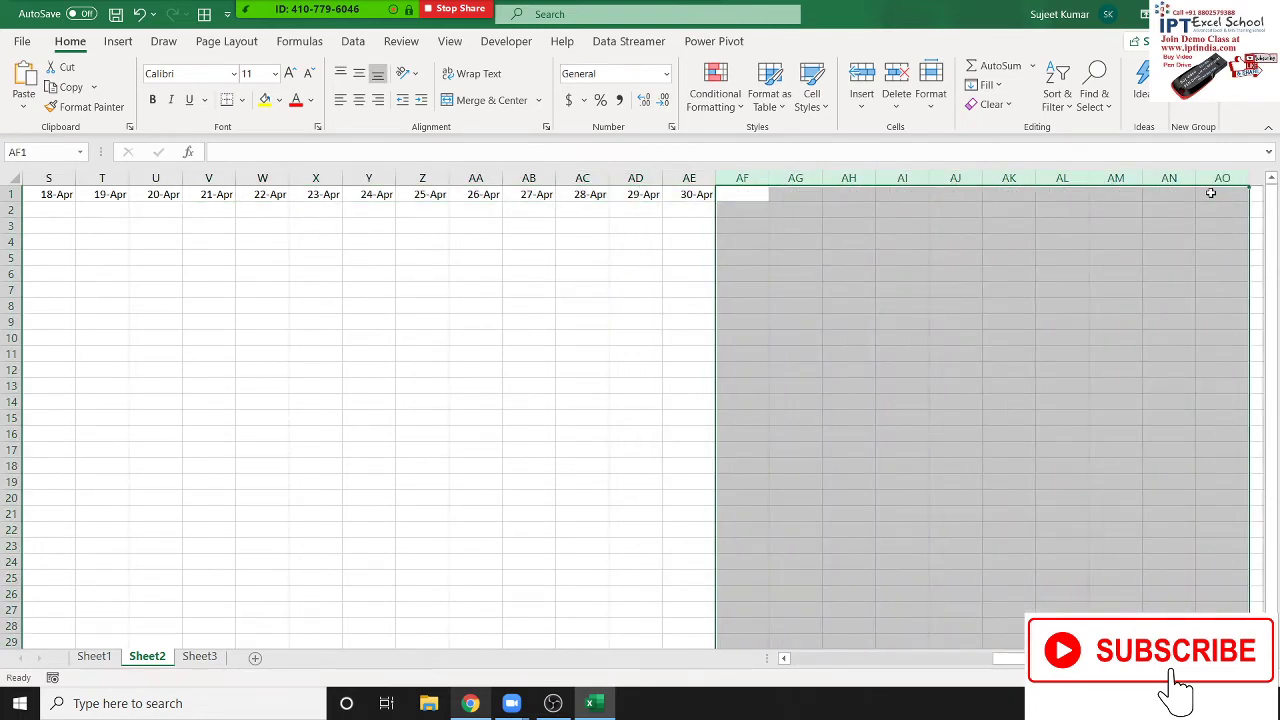
pyautogui.press('Left')
pyautogui.hotkey('ctrl', 'Home')
# Enter the first person's name in A2.
pyautogui.press('Down')
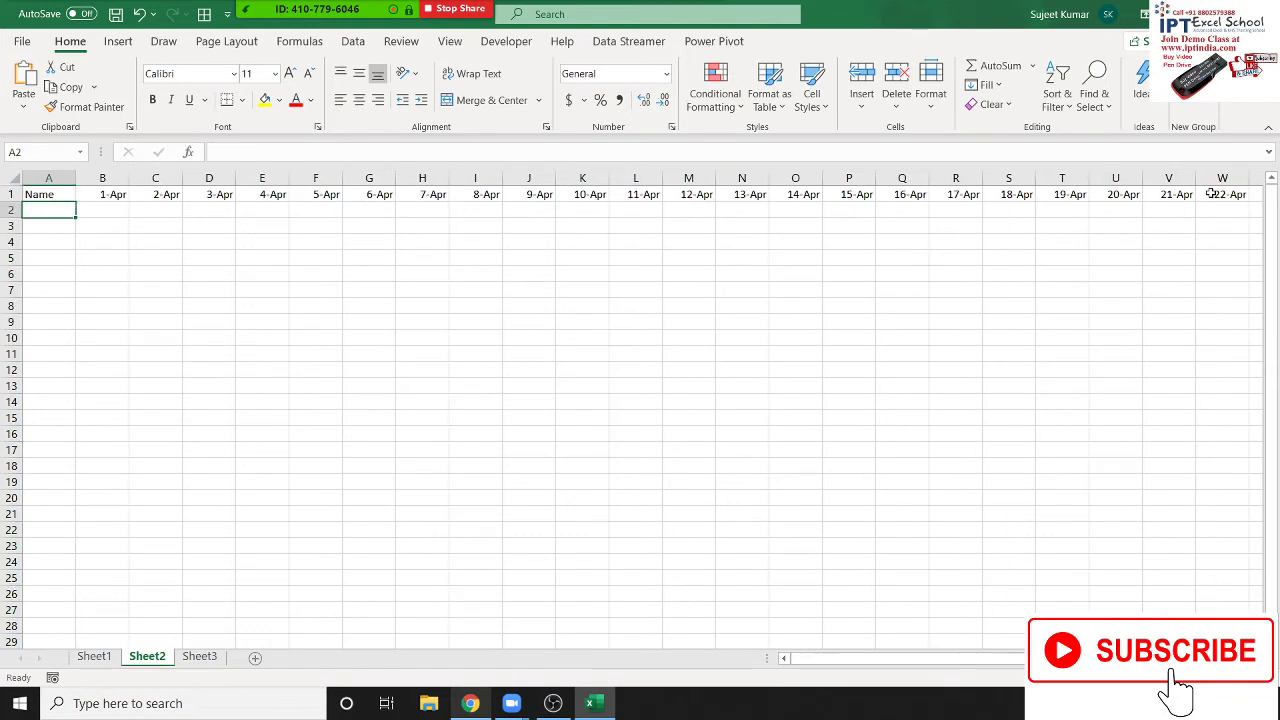
pyautogui.write('Puja')
pyautogui.press('Return')
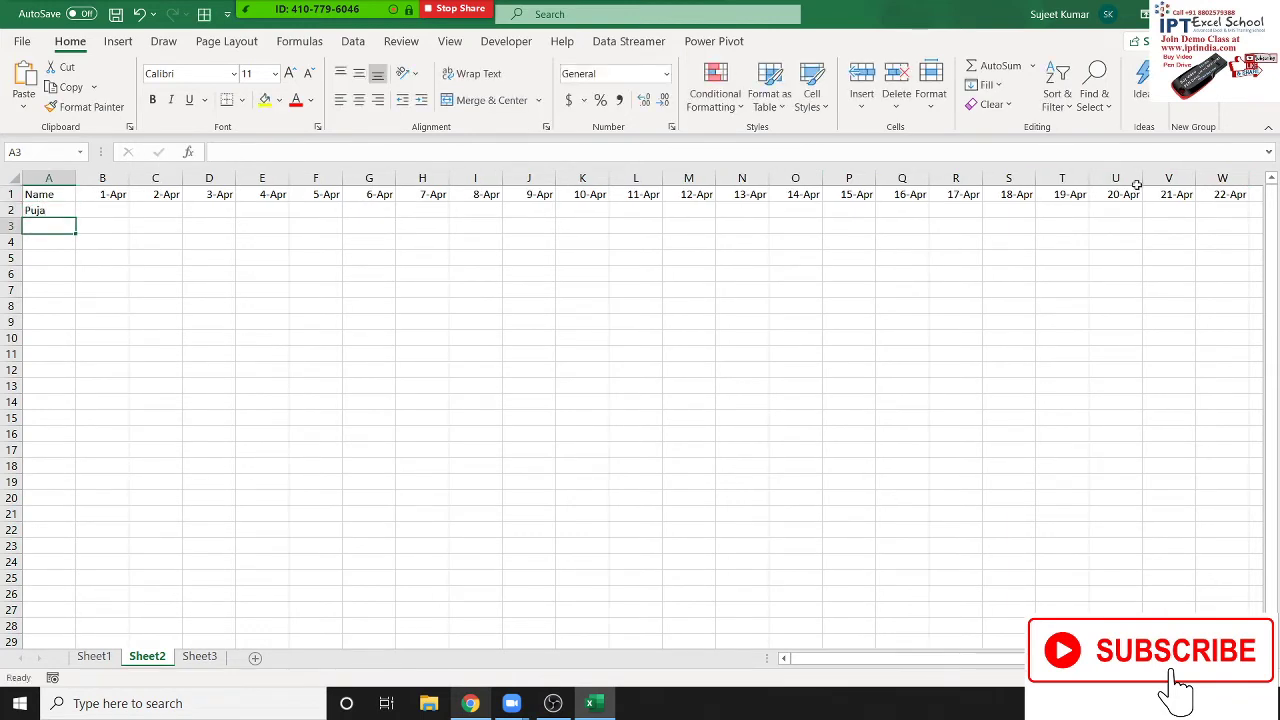
# Auto-fill the custom name list down column A to twelve names in A2:A13.
pyautogui.click(66, 212)
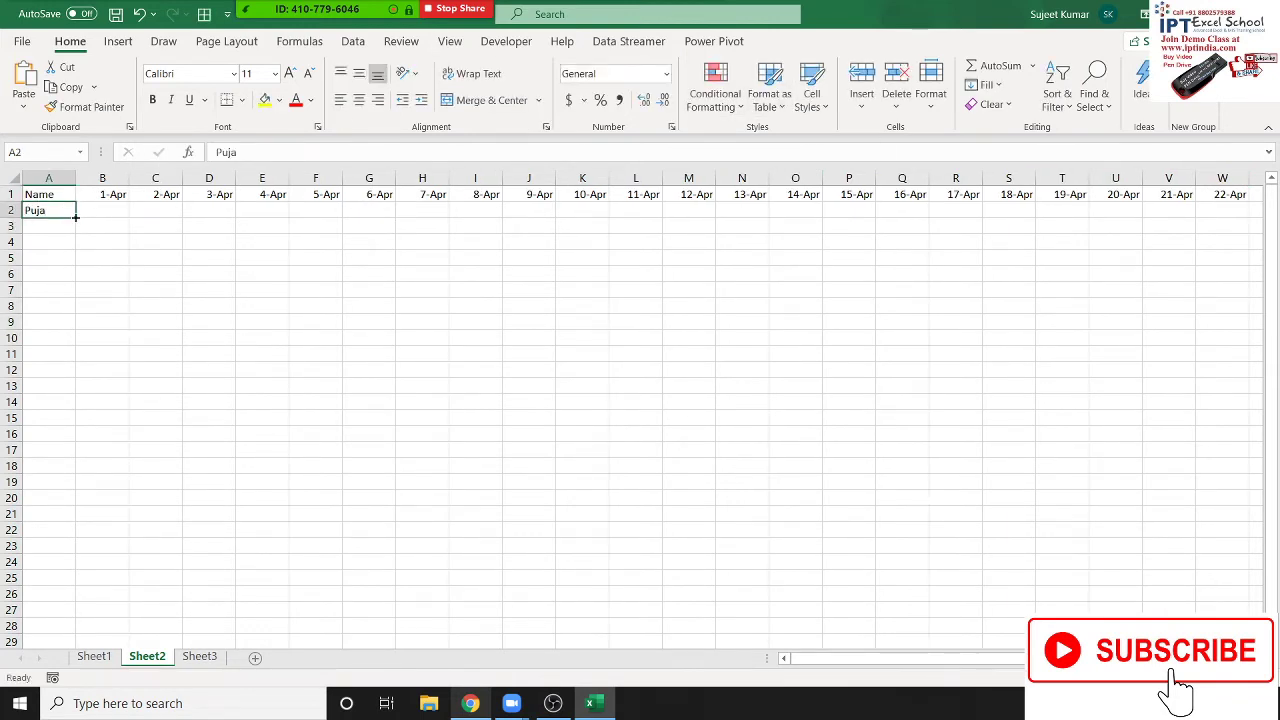
pyautogui.moveTo(75, 218)
pyautogui.mouseDown()
pyautogui.moveTo(62, 306)
pyautogui.moveTo(71, 357)
pyautogui.mouseUp()
pyautogui.click(60, 306)
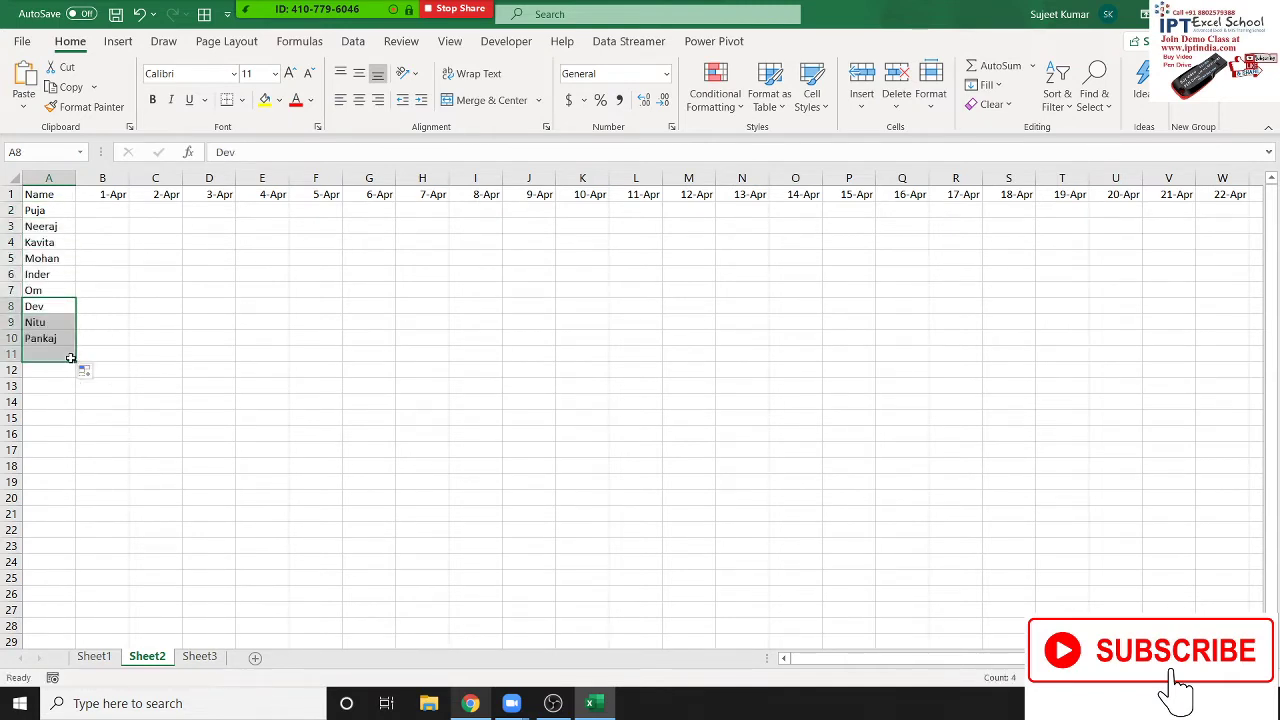
pyautogui.click(65, 351)
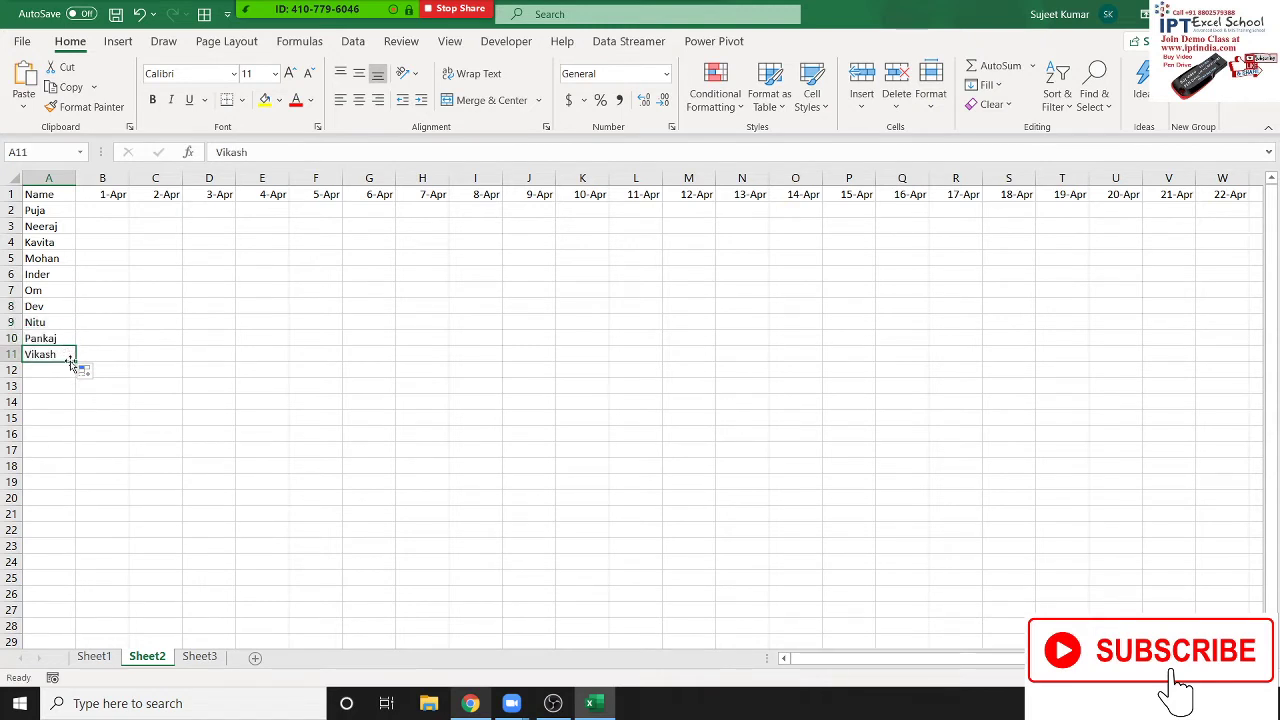
pyautogui.moveTo(75, 362); pyautogui.dragTo(76, 403)
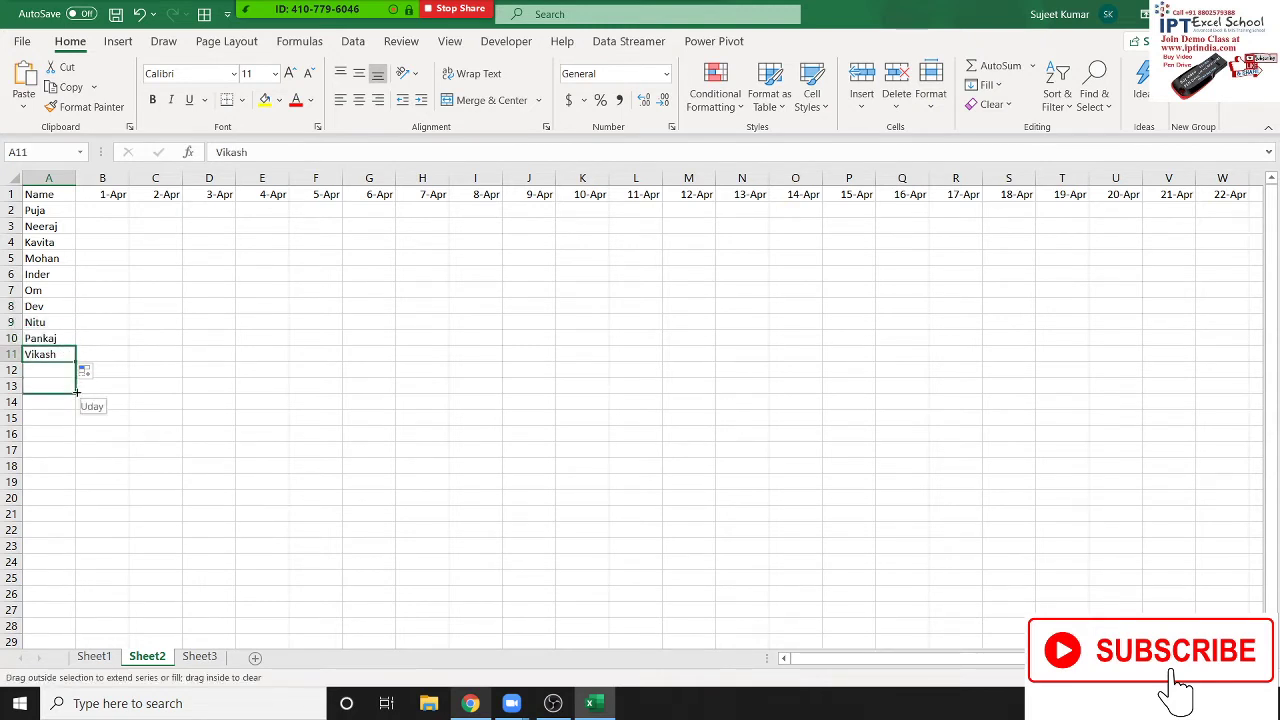
pyautogui.moveTo(76, 403); pyautogui.dragTo(78, 399)
# Enter the formula =RANDBETWEEN(1,10) in cell B2.
pyautogui.click(111, 211)
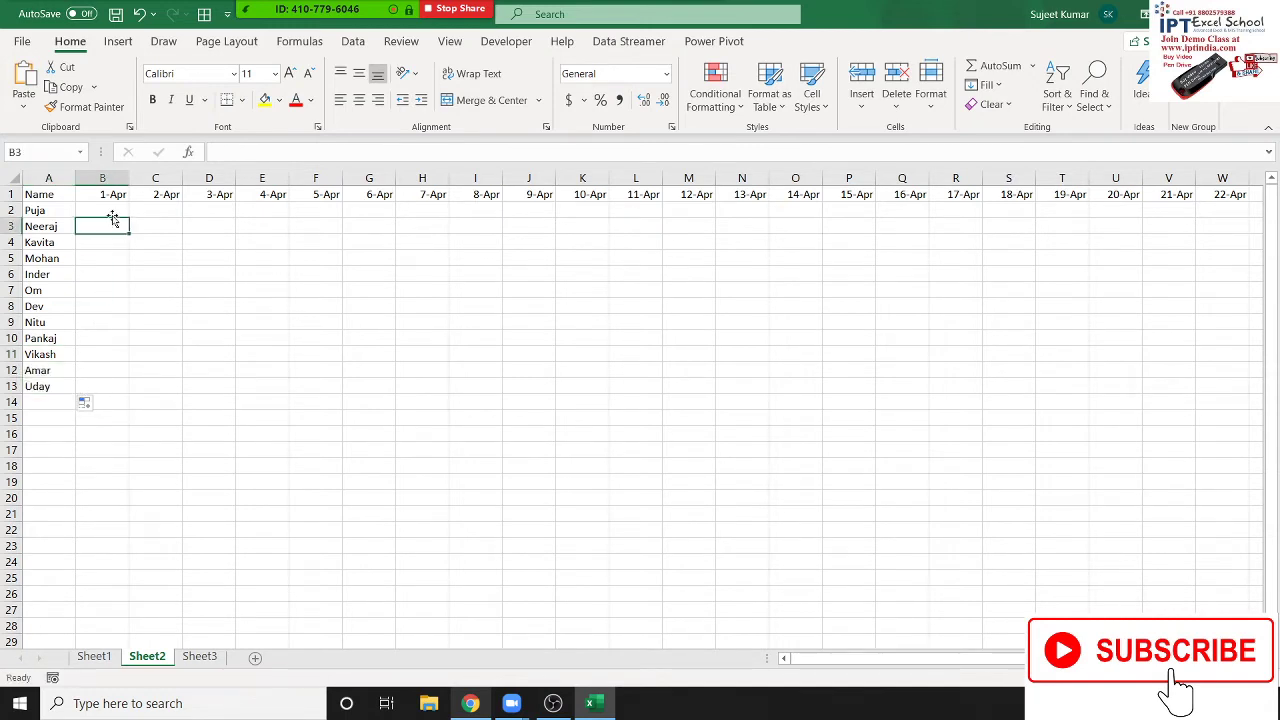
pyautogui.write('=ra')
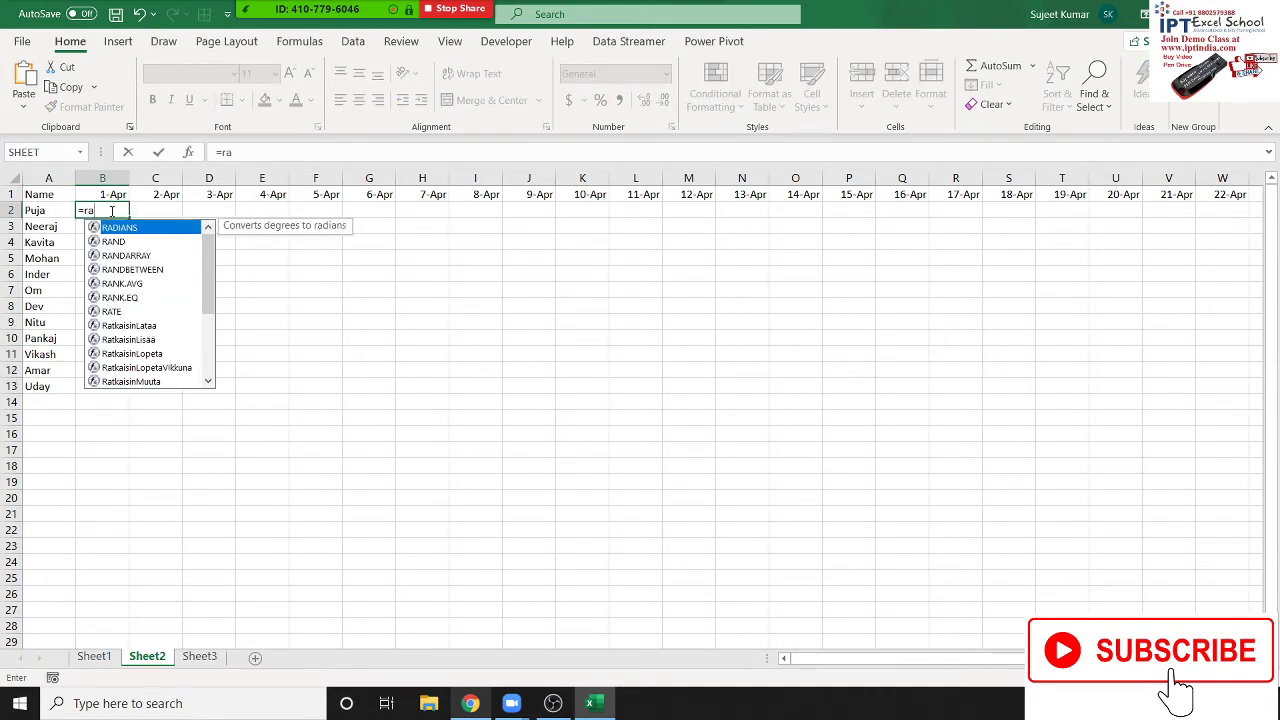
pyautogui.press('Down')
pyautogui.press('Down')
# Select B2:AE13 and fill the random formula across to 30-Apr and down to row 13.
pyautogui.press('Down')
pyautogui.press('Tab')
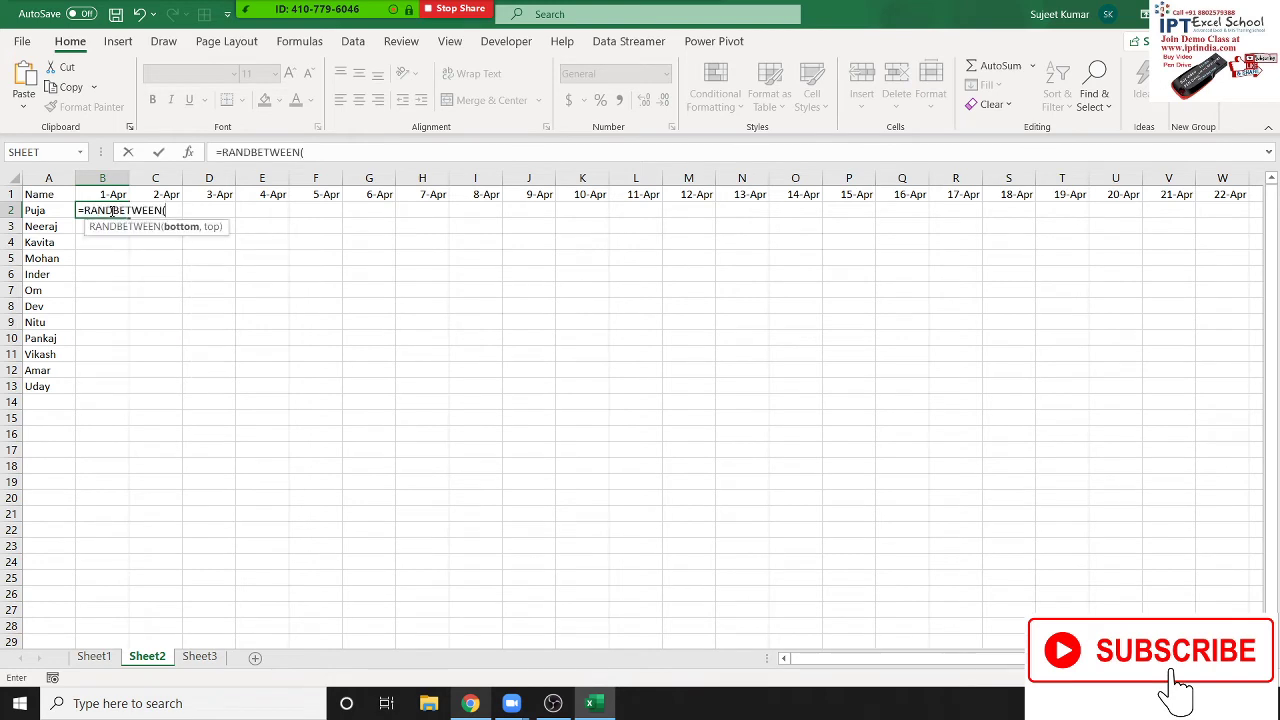
pyautogui.write('1,10')
pyautogui.press('Return')
pyautogui.press('Up')
pyautogui.press('Up')
pyautogui.hotkey('ctrl', 'Right')
pyautogui.press('Down')
pyautogui.hotkey('shift', 'Left')
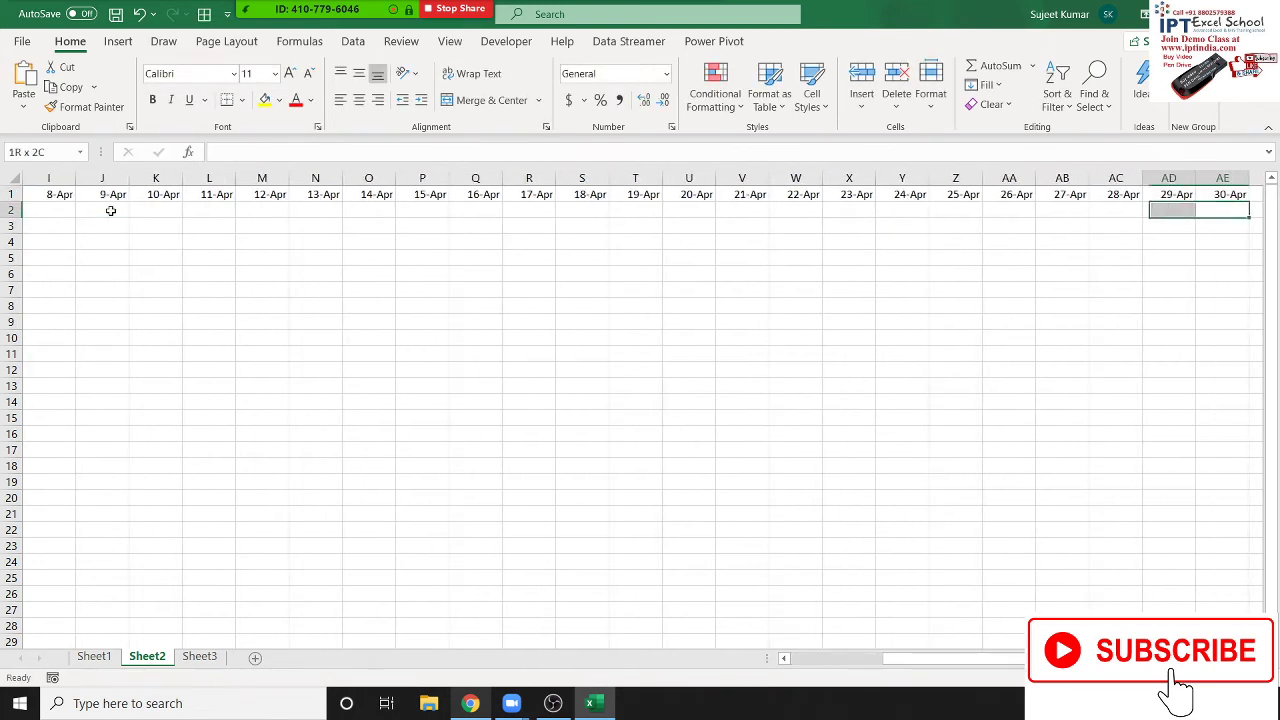
pyautogui.hotkey('ctrl', 'shift', 'Left')
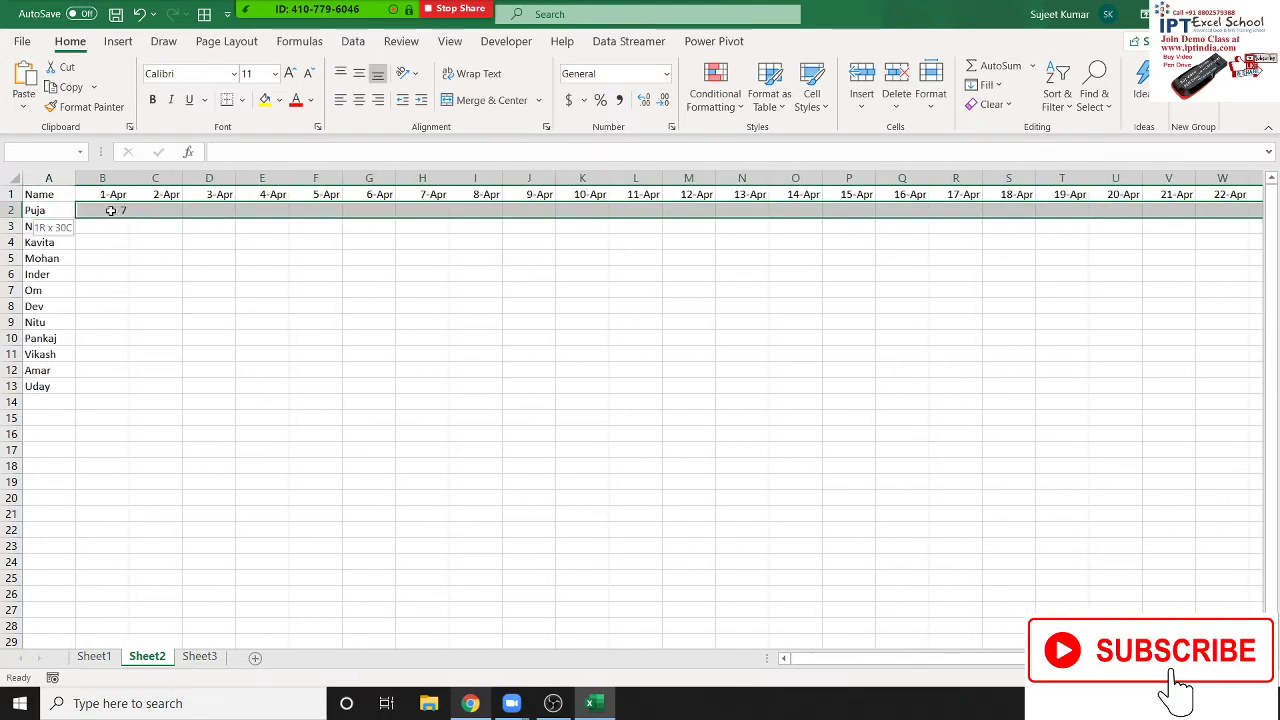
pyautogui.hotkey('shift', 'Down')
pyautogui.hotkey('shift', 'Down')
pyautogui.hotkey('shift', 'Down')
pyautogui.hotkey('shift', 'Down')
pyautogui.hotkey('shift', 'Down')
pyautogui.hotkey('shift', 'Down')
pyautogui.hotkey('shift', 'Down')
pyautogui.hotkey('shift', 'Down')
pyautogui.hotkey('shift', 'Down')
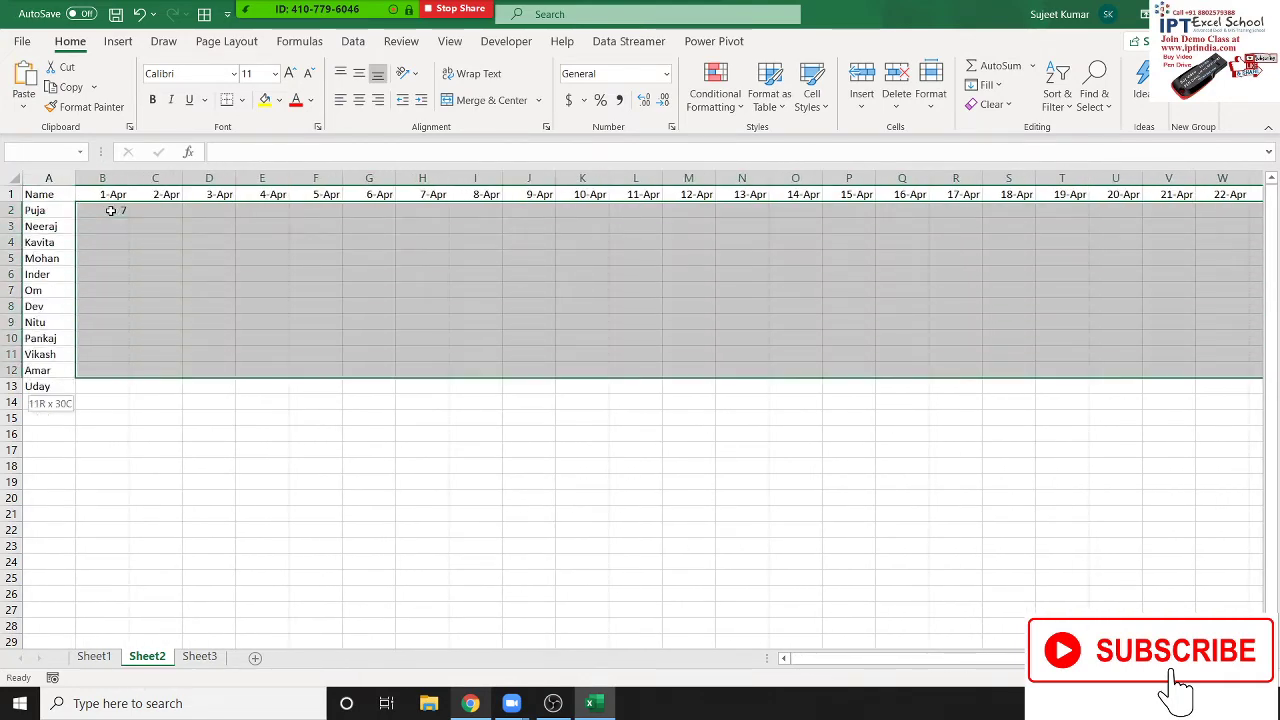
pyautogui.hotkey('shift', 'Down')
pyautogui.hotkey('ctrl', 'r')
pyautogui.hotkey('ctrl', 'd')
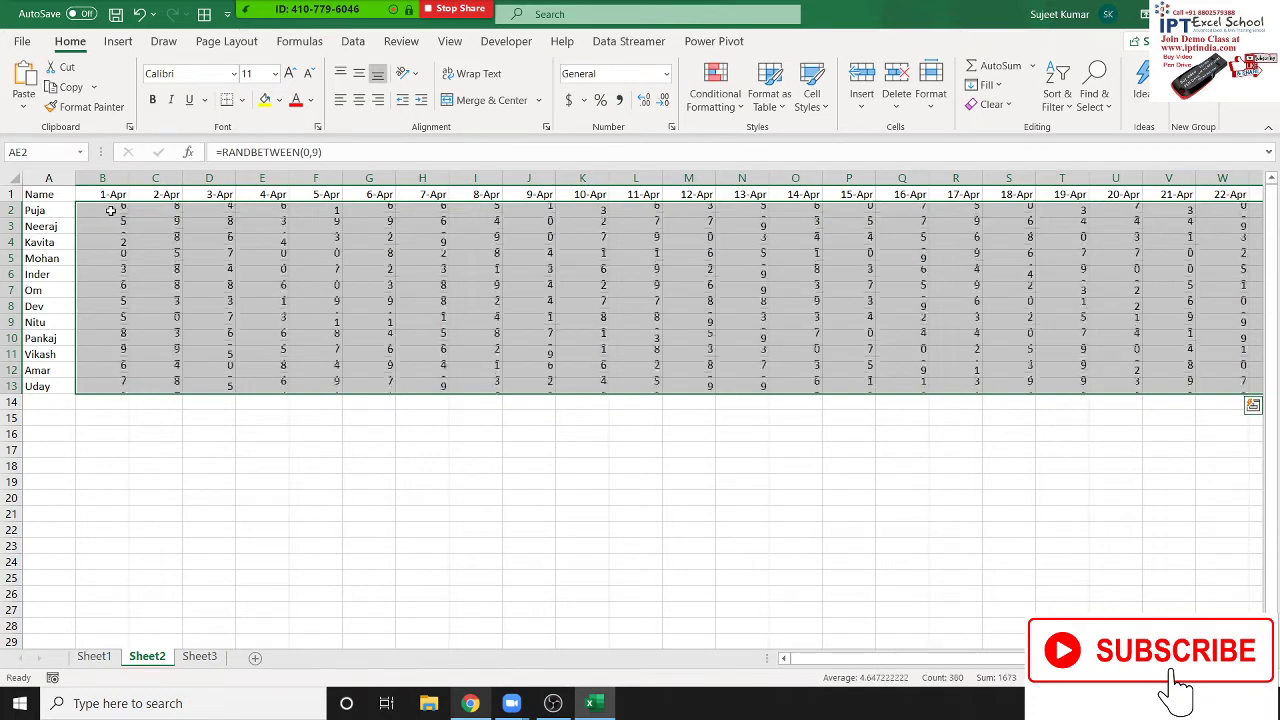
# Copy the random grid, paste it back as fixed values, and clear the copy marquee.
pyautogui.hotkey('ctrl', 'c')
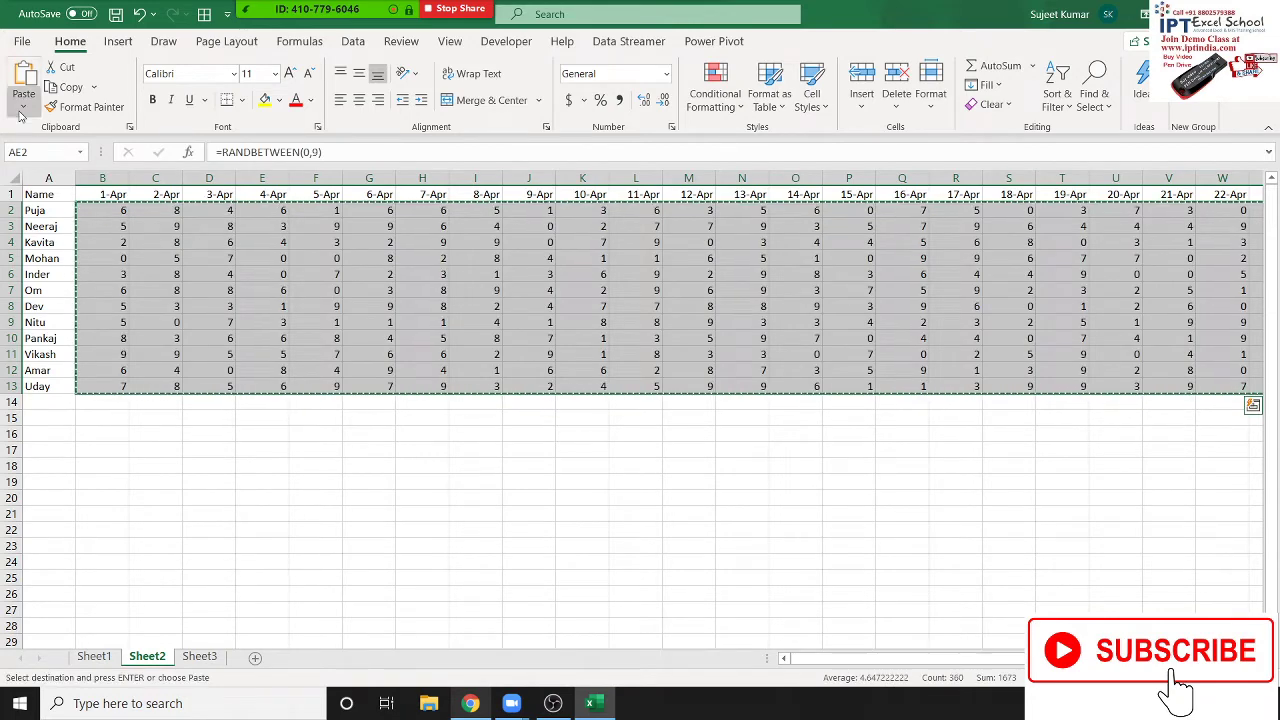
pyautogui.click(23, 107)
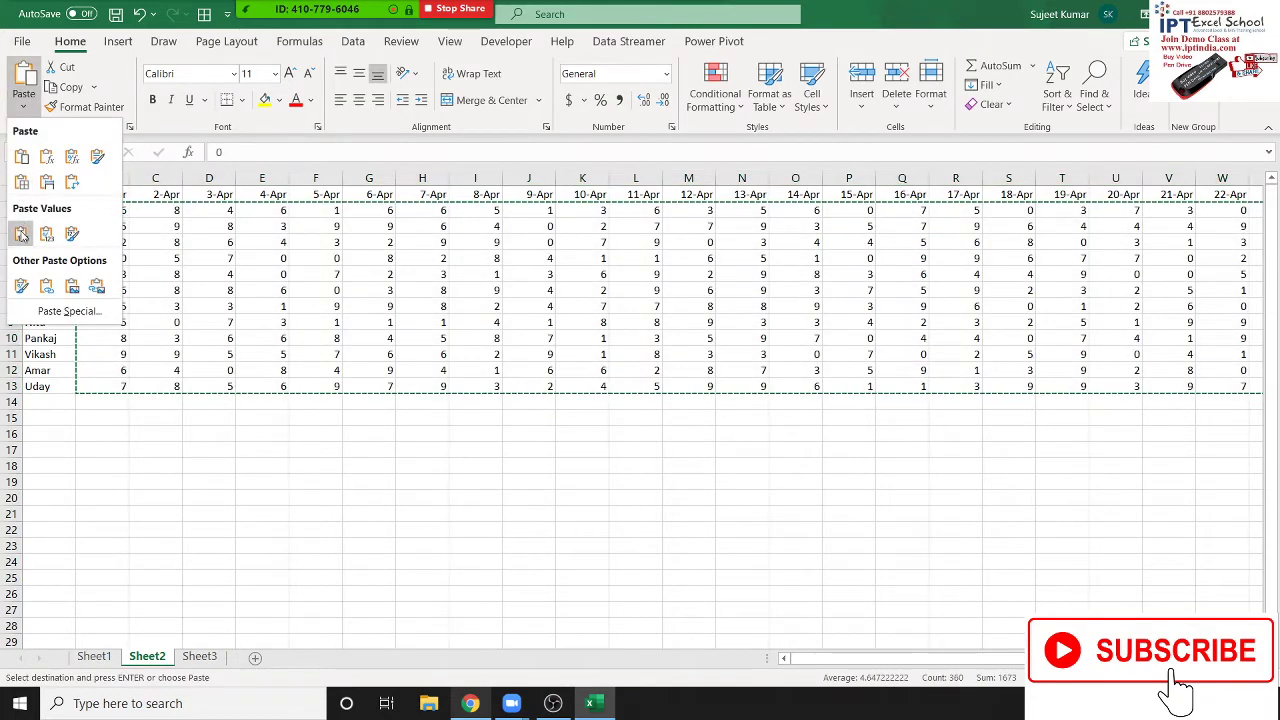
pyautogui.click(21, 233)
pyautogui.hotkey('ctrl', 'Right')
pyautogui.click(232, 276)
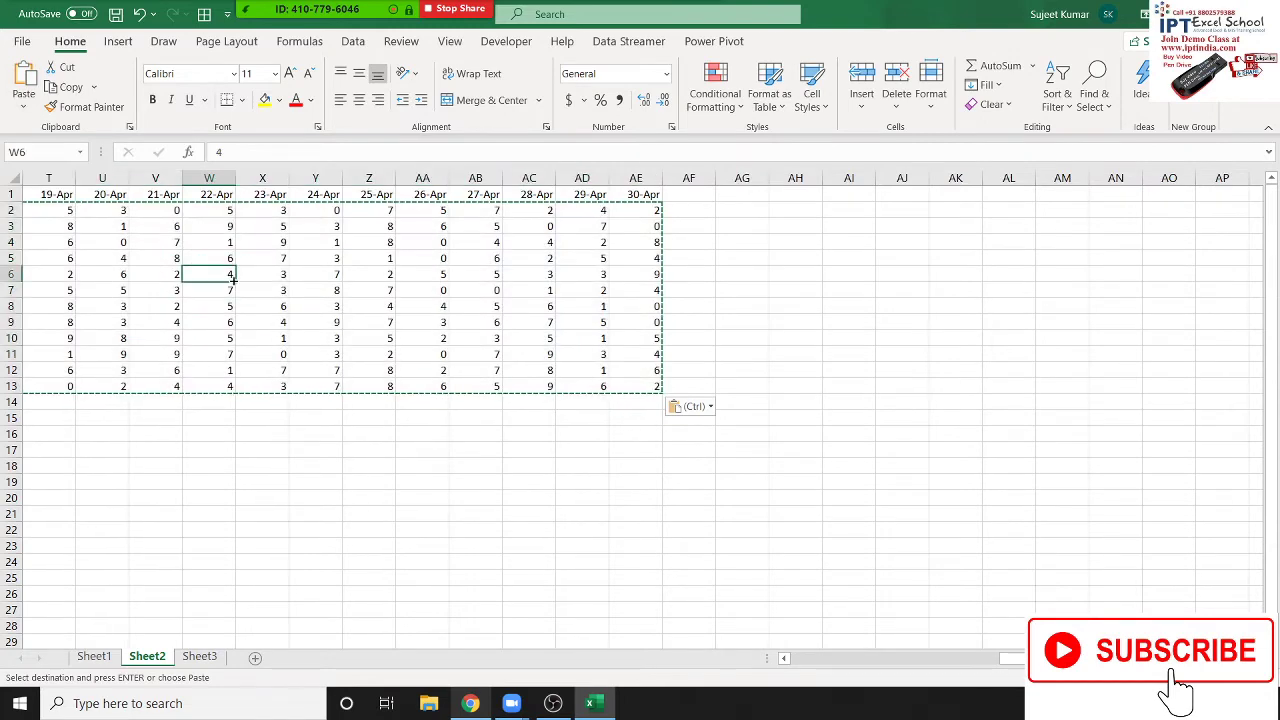
pyautogui.hotkey('ctrl', 'Left')
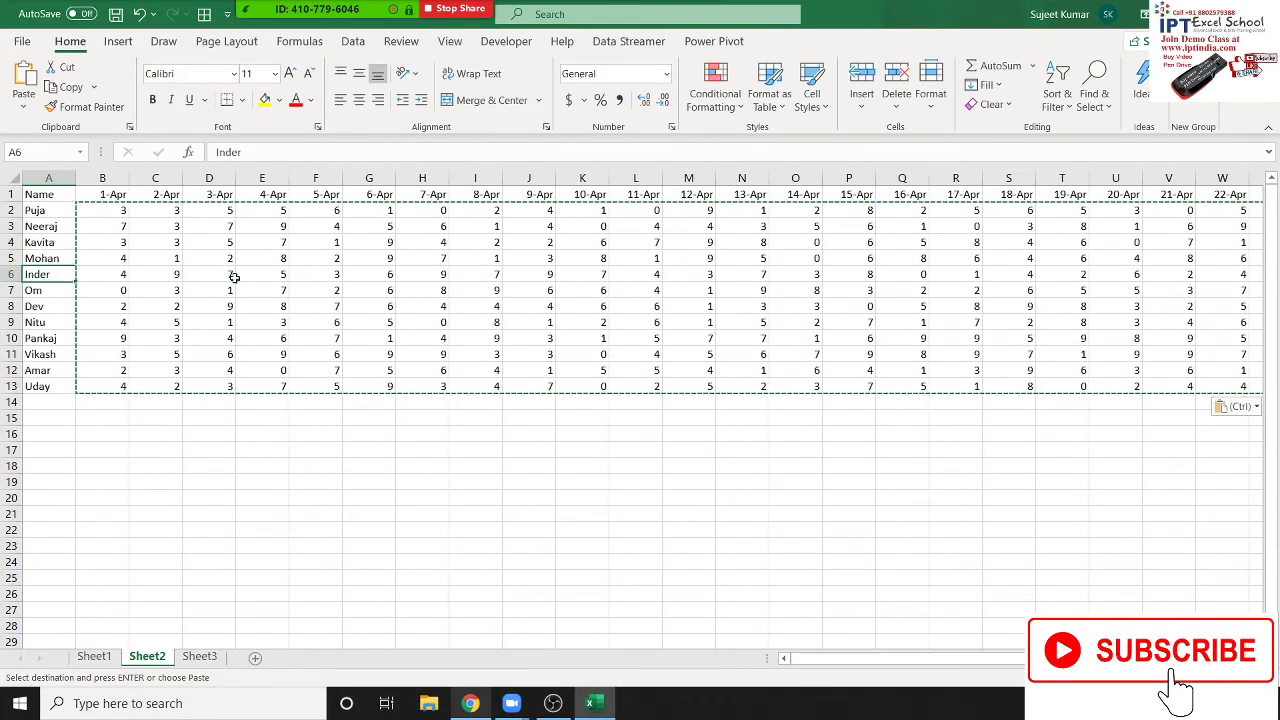
pyautogui.press('Escape')
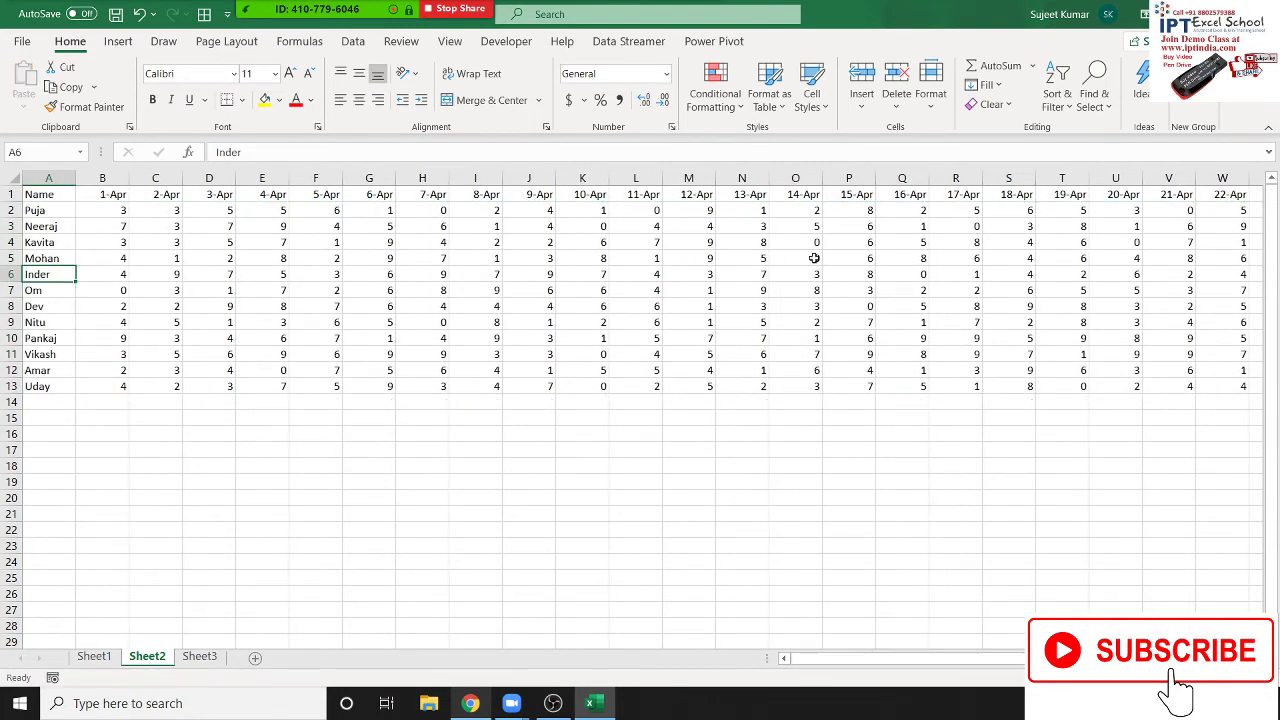
# Inspect the pasted values for Kavita, Mohan, Neeraj and Puja around cell B2.
pyautogui.moveTo(815, 258); pyautogui.dragTo(816, 246)
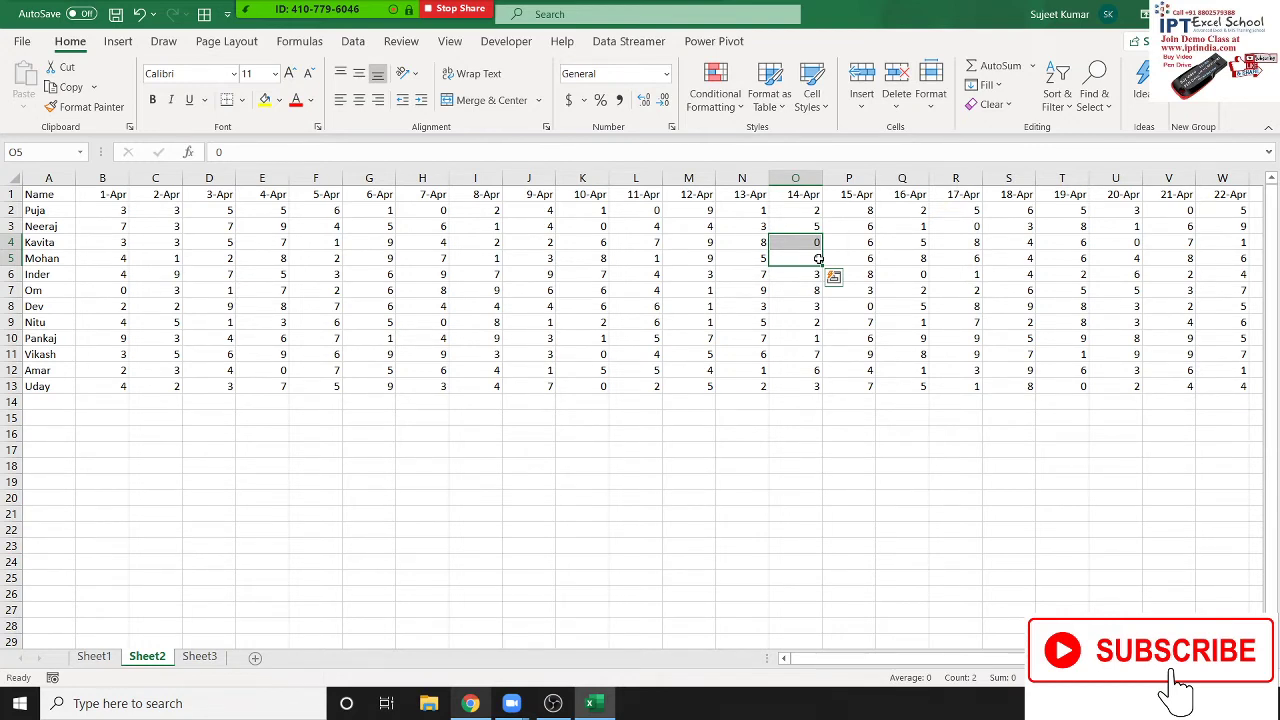
pyautogui.press('Up')
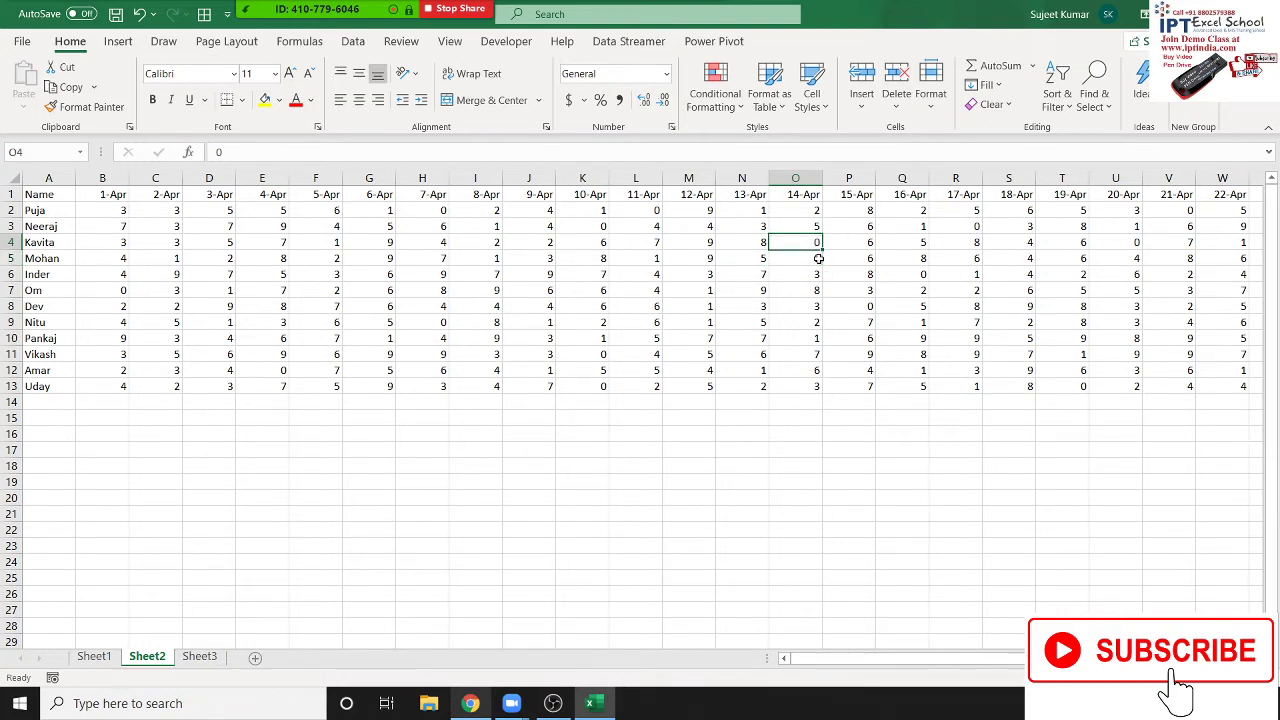
pyautogui.press('Left')
pyautogui.press('Left')
pyautogui.press('Left')
pyautogui.press('Left')
pyautogui.press('Left')
pyautogui.press('Left')
pyautogui.press('Left')
pyautogui.press('Up')
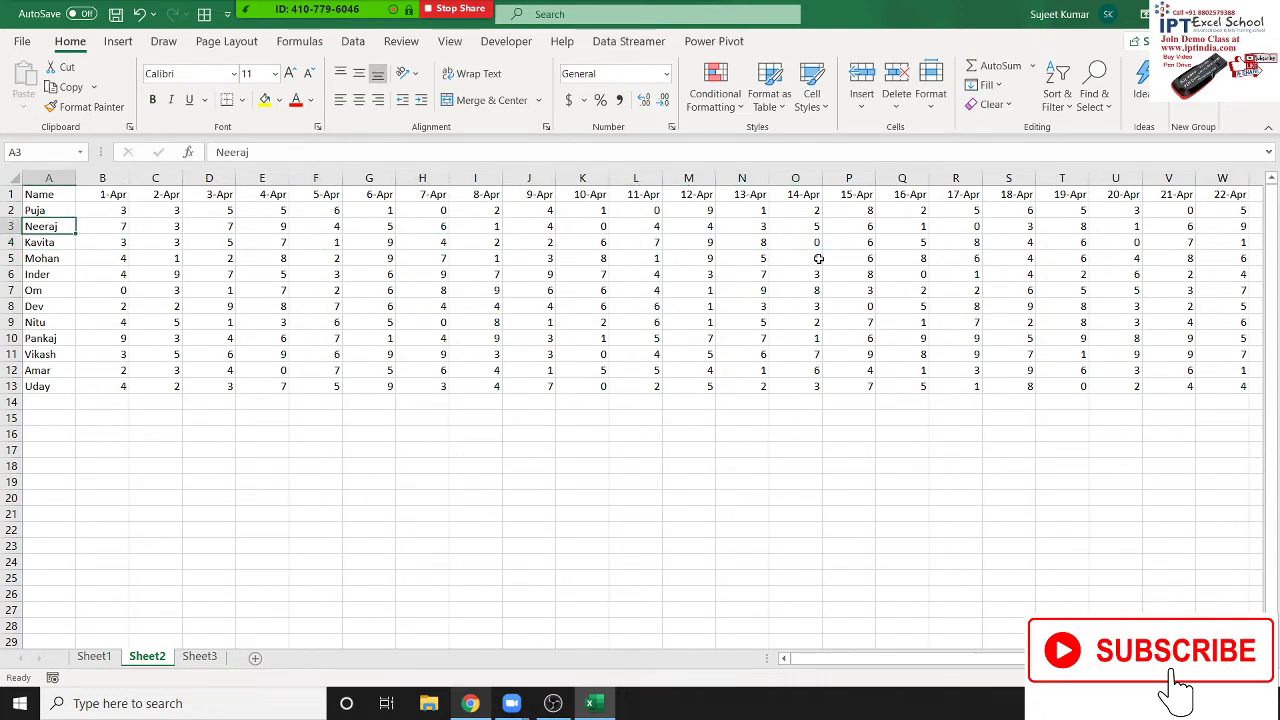
pyautogui.press('Up')
pyautogui.press('Right')
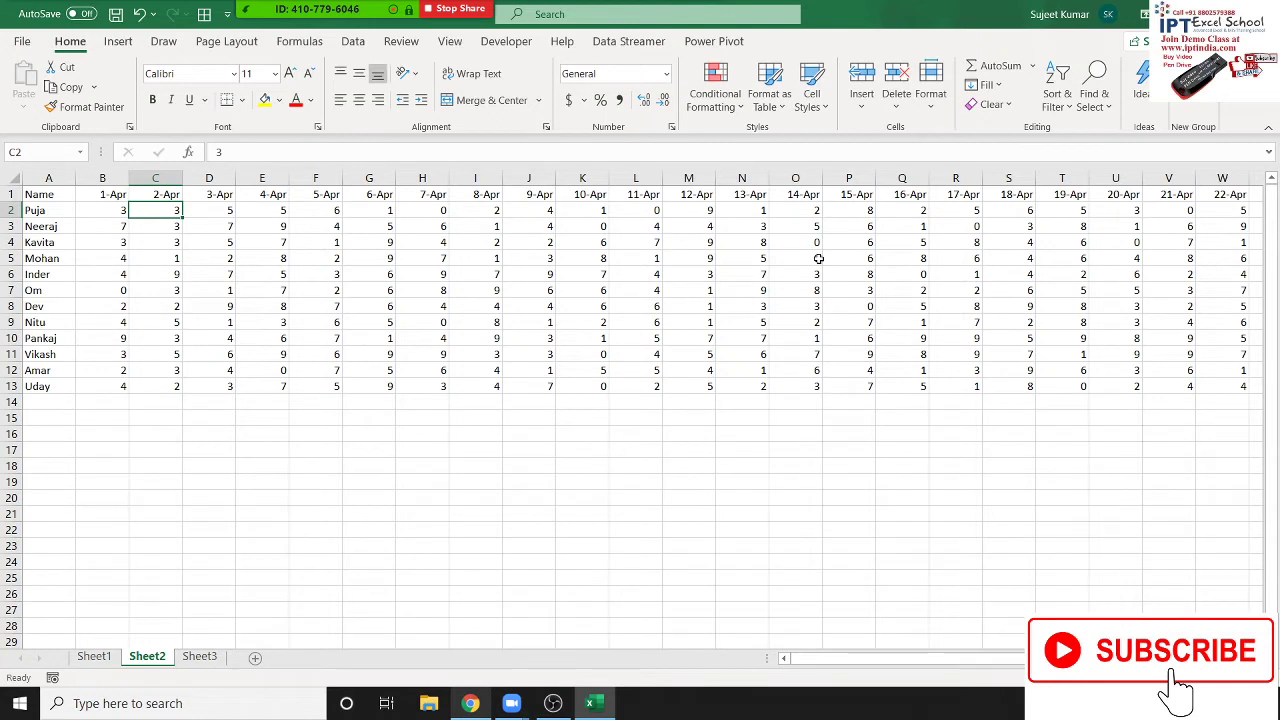
pyautogui.press('Down')
pyautogui.press('Up')
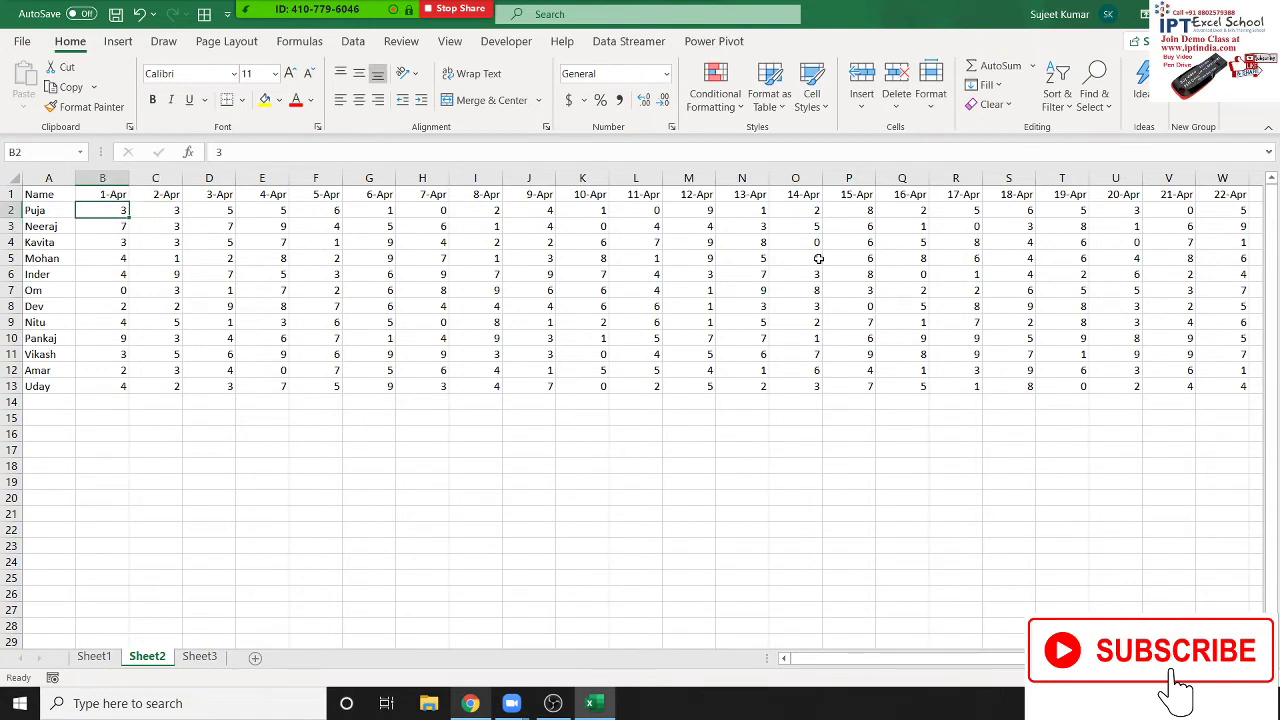
# Return to B2 from the top of the sheet and begin selecting Puja's row.
pyautogui.press('Right')
pyautogui.press('Right')
pyautogui.press('Right')
pyautogui.press('Right')
pyautogui.press('Right')
pyautogui.press('Right')
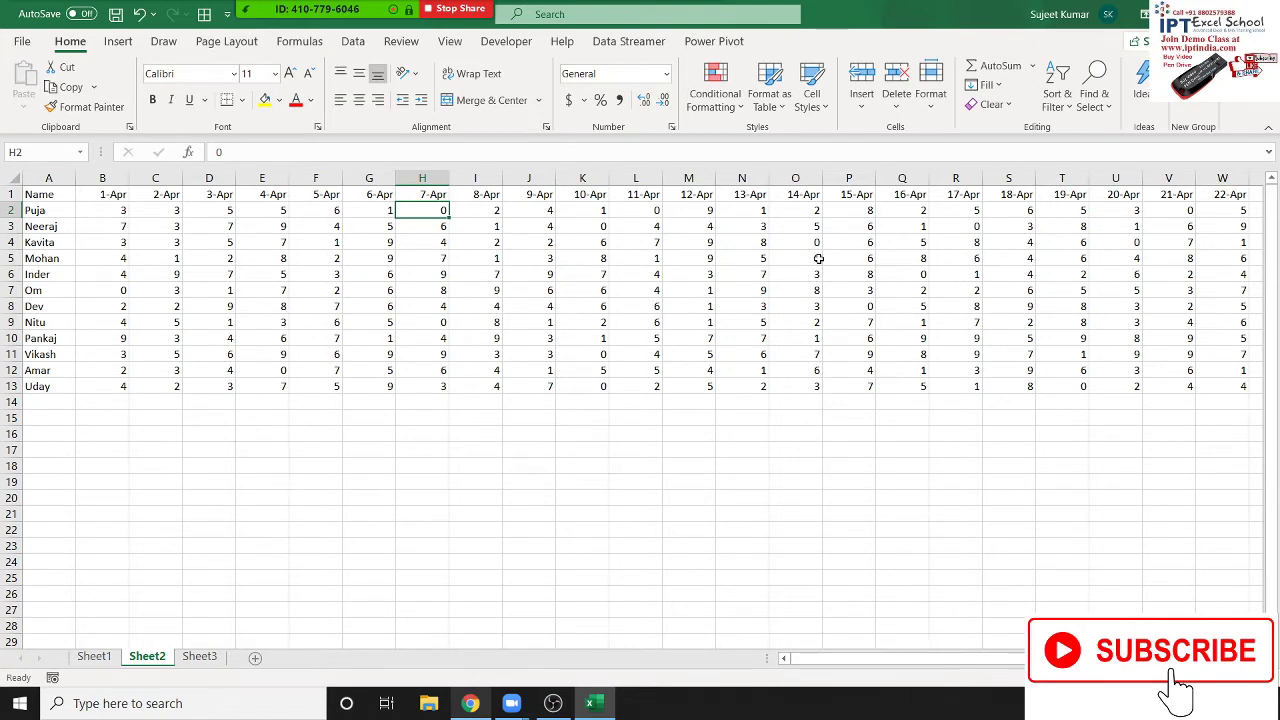
pyautogui.hotkey('ctrl', 'Home')
pyautogui.press('Down')
pyautogui.press('Right')
# Select B2:AE13 and start a Custom number format code with "P" in Format Cells.
pyautogui.hotkey('ctrl', 'shift', 'Right')
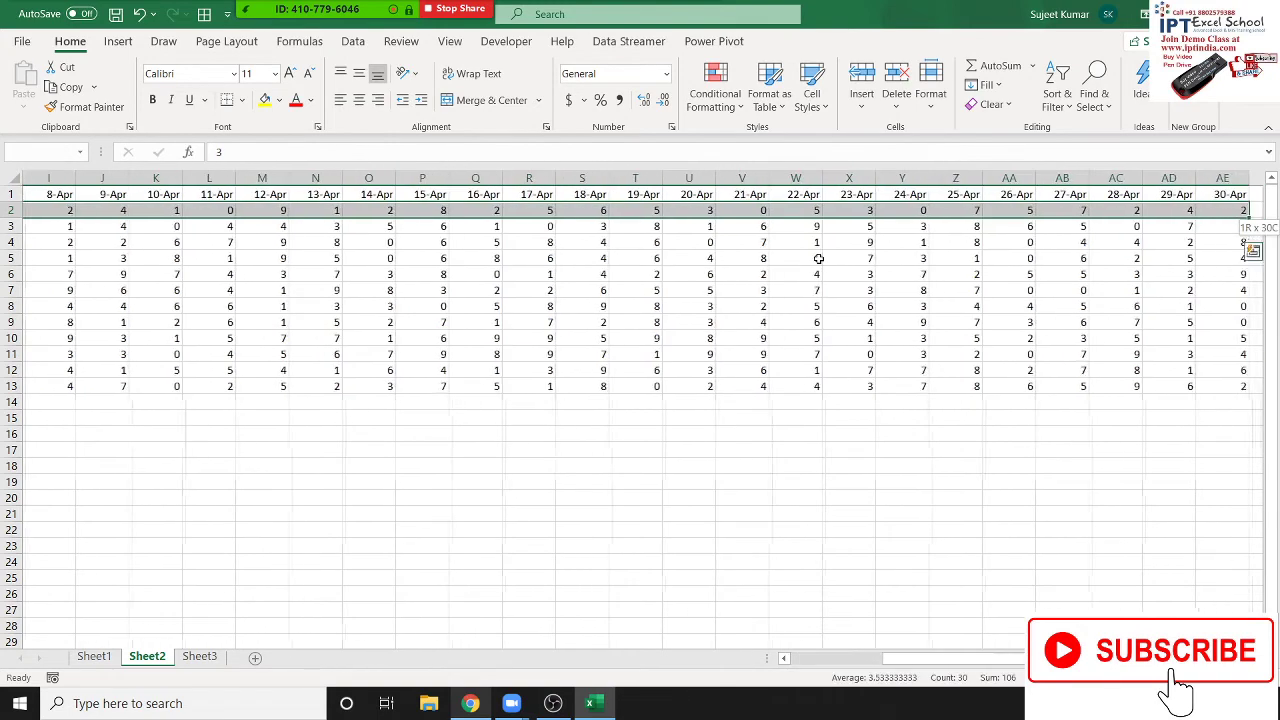
pyautogui.hotkey('ctrl', 'shift', 'Down')
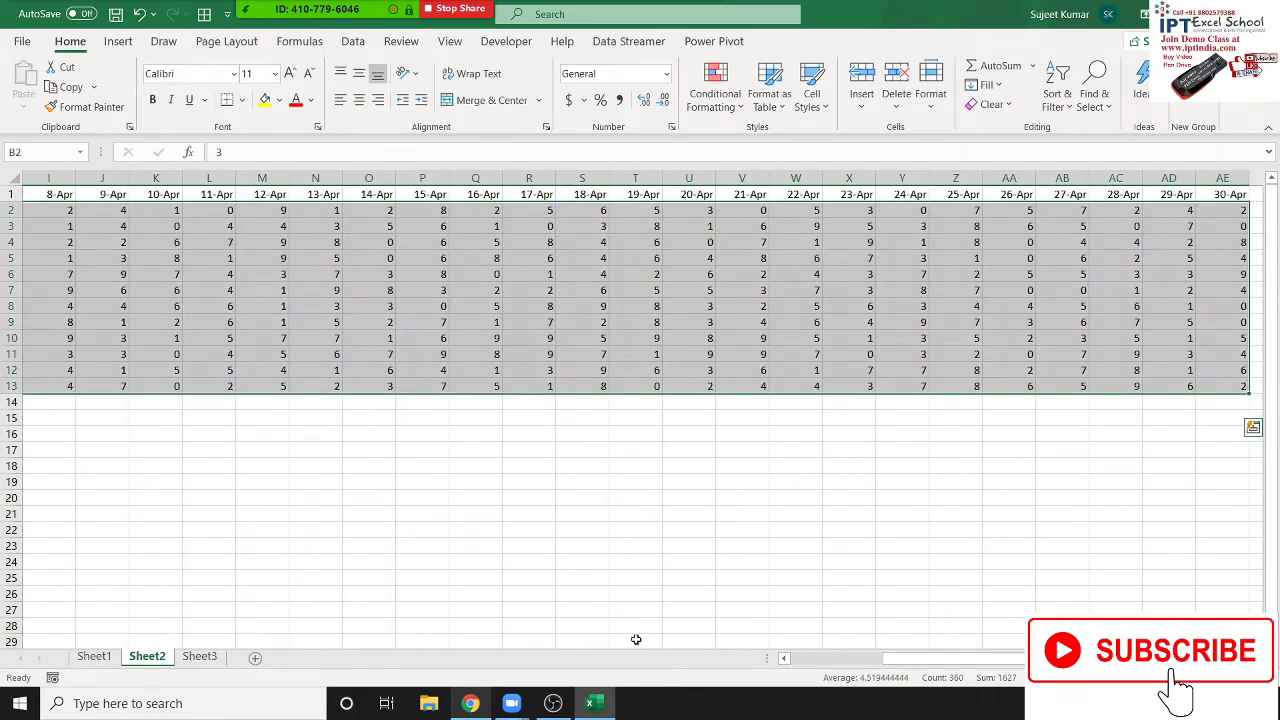
pyautogui.click(671, 127)
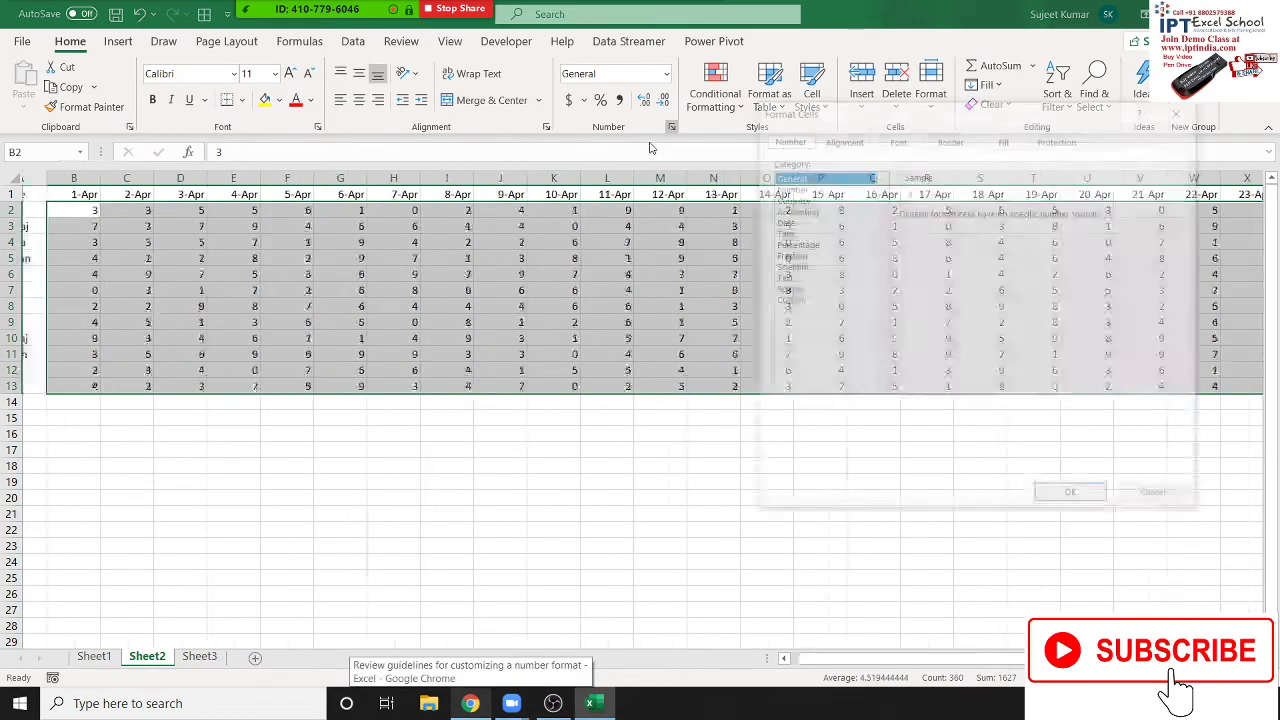
pyautogui.click(787, 300)
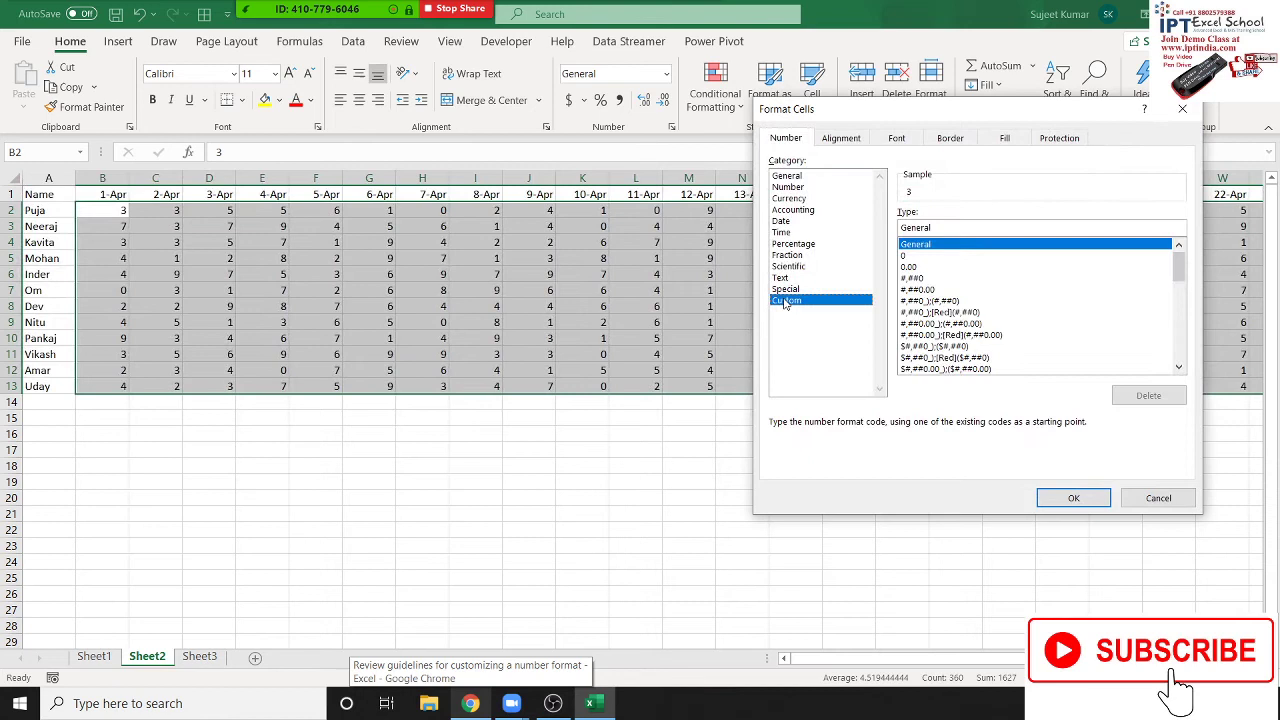
pyautogui.doubleClick(919, 227)
pyautogui.write('"')
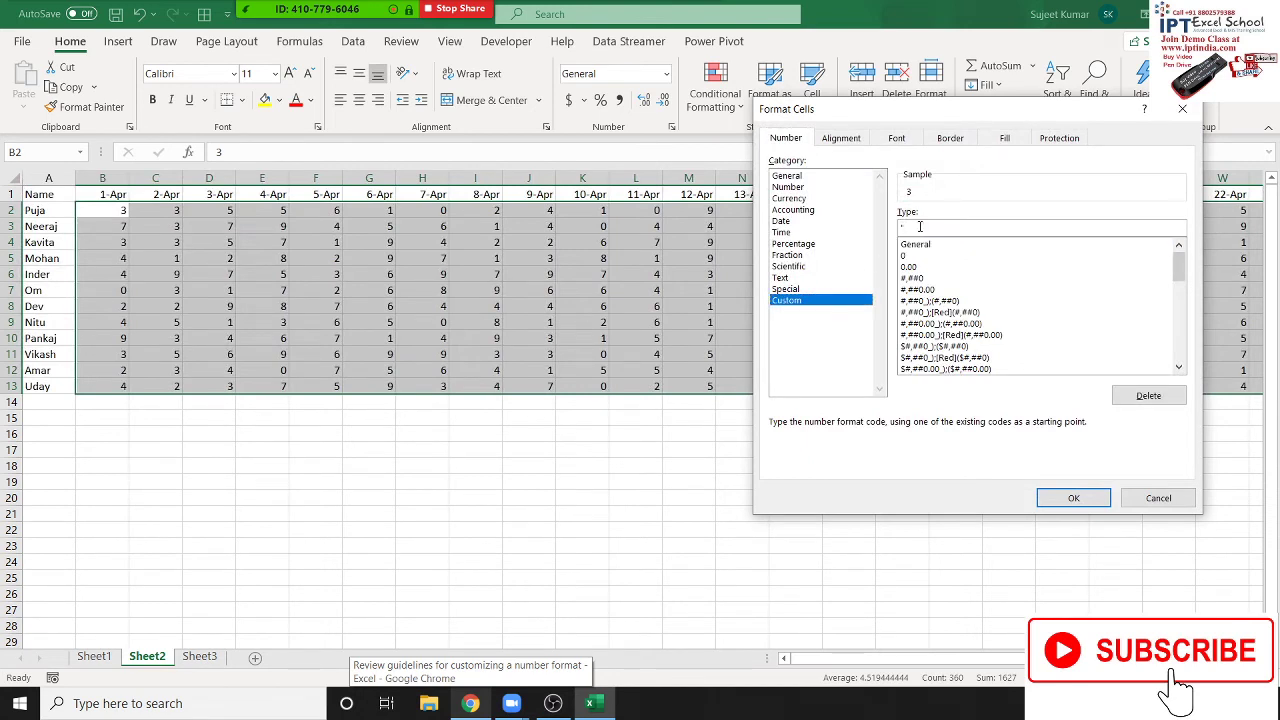
pyautogui.write('P";')
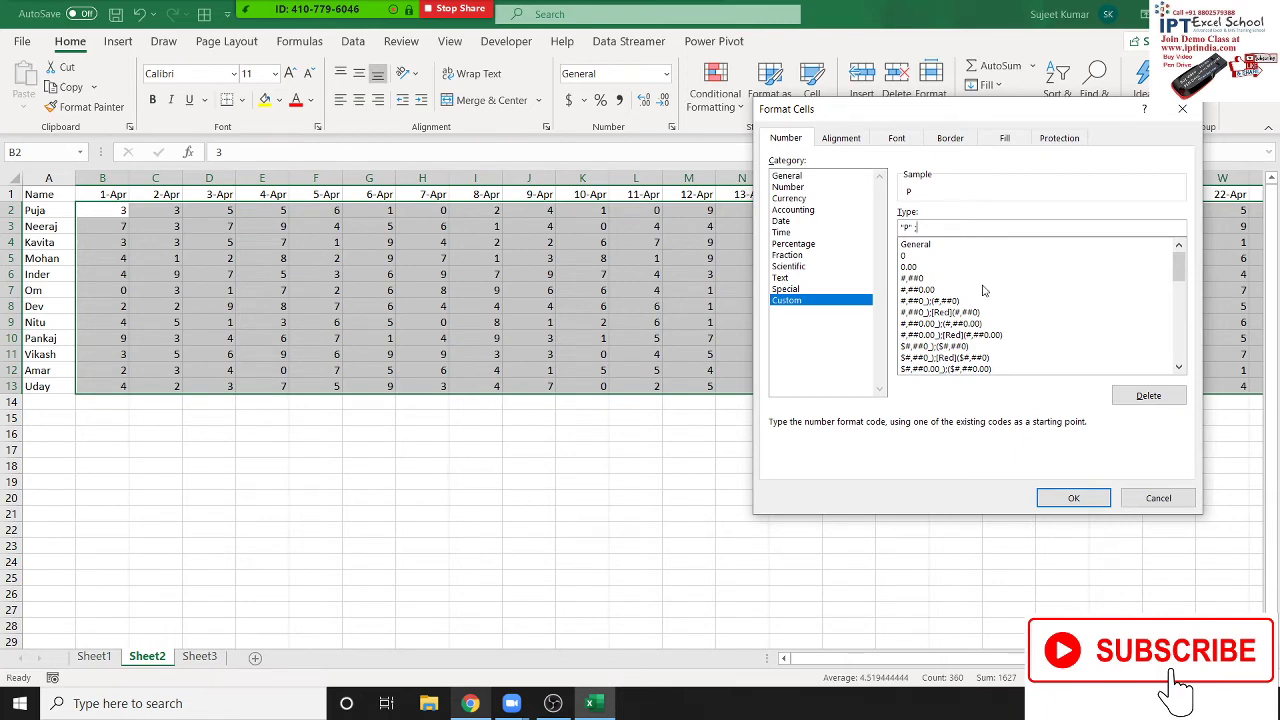
pyautogui.click(470, 703)
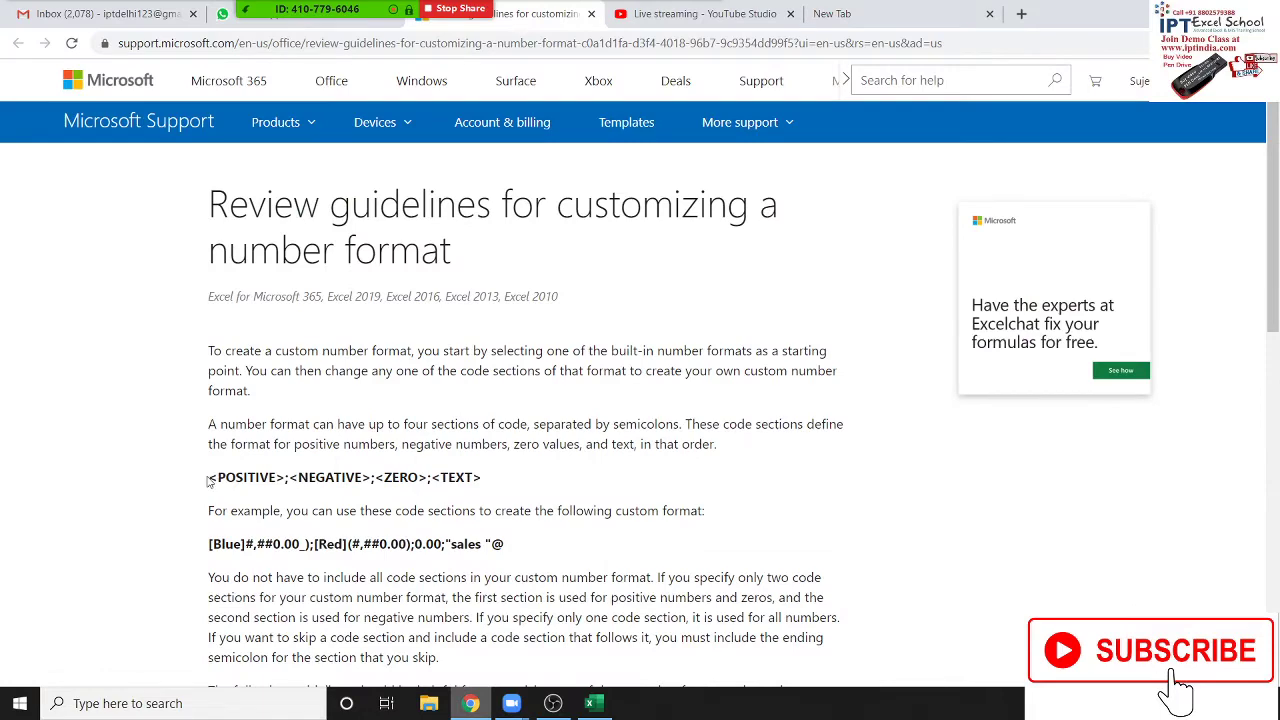
pyautogui.moveTo(208, 477); pyautogui.dragTo(505, 480)
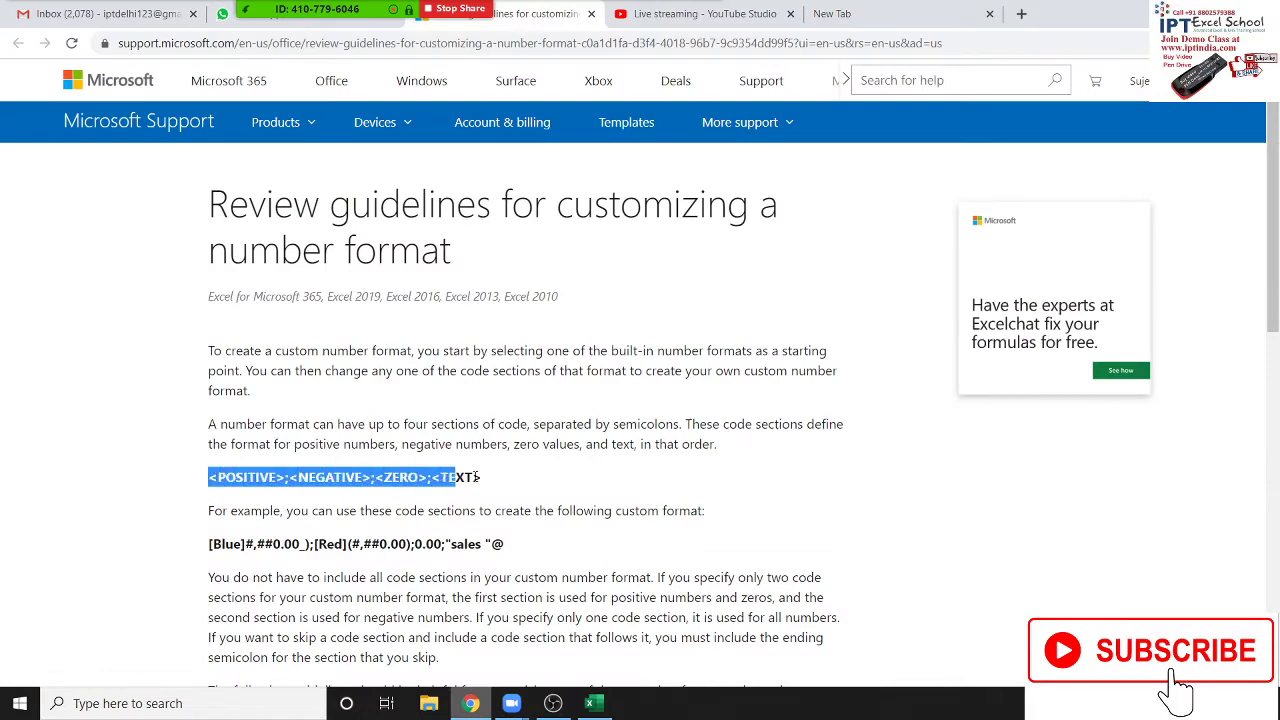
pyautogui.doubleClick(334, 477)
pyautogui.click(596, 703)
pyautogui.write('"P";;"')
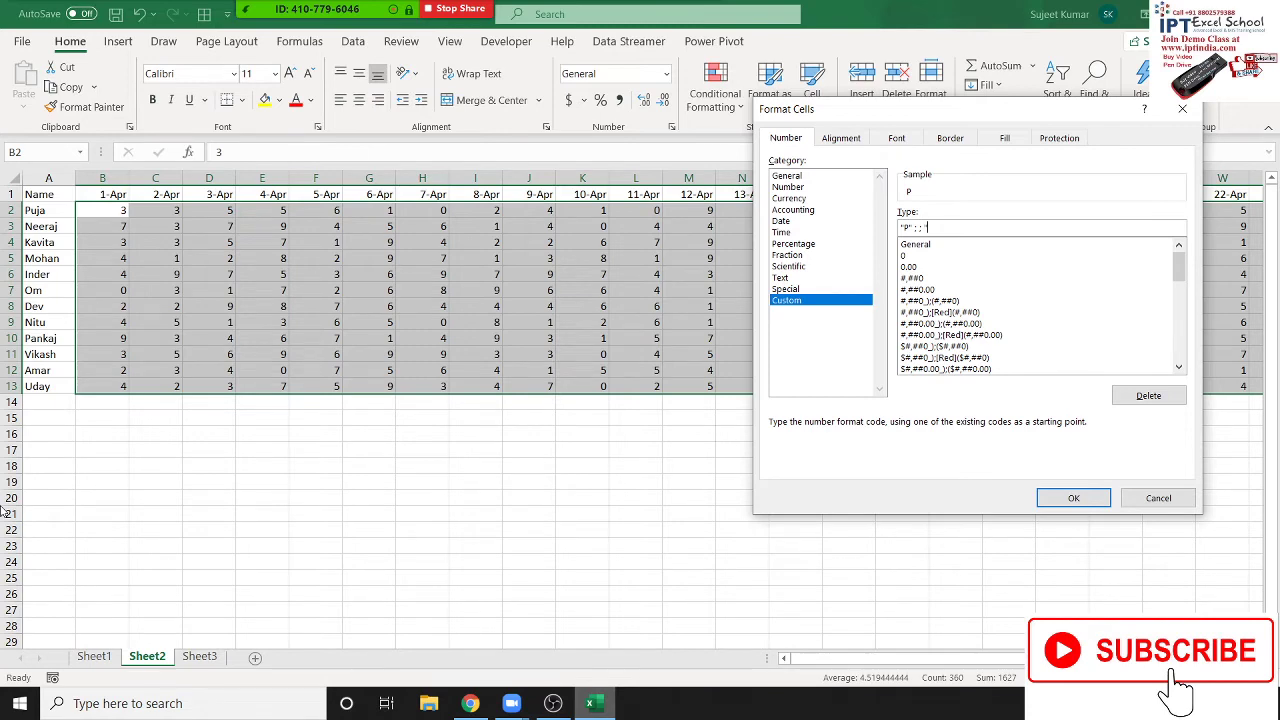
# Complete the format code as "P";;"A" and apply it to the daily grid.
pyautogui.write('A"')
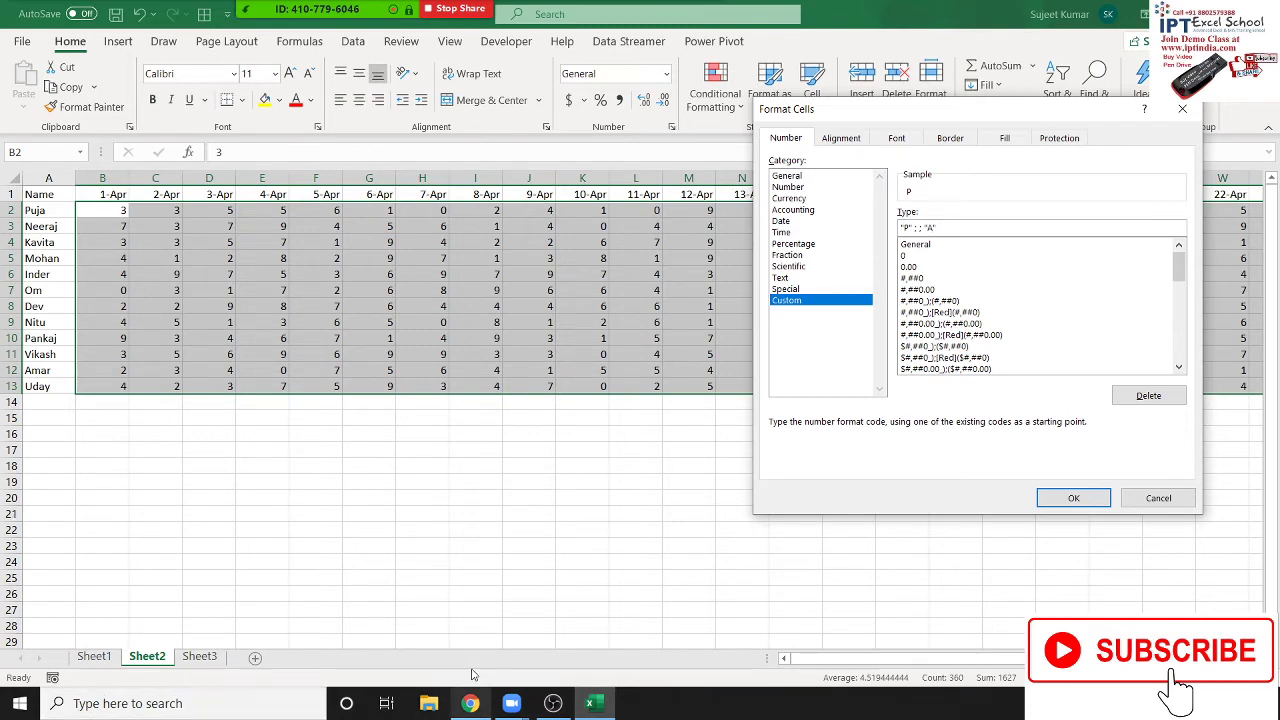
pyautogui.click(1058, 498)
pyautogui.click(308, 307)
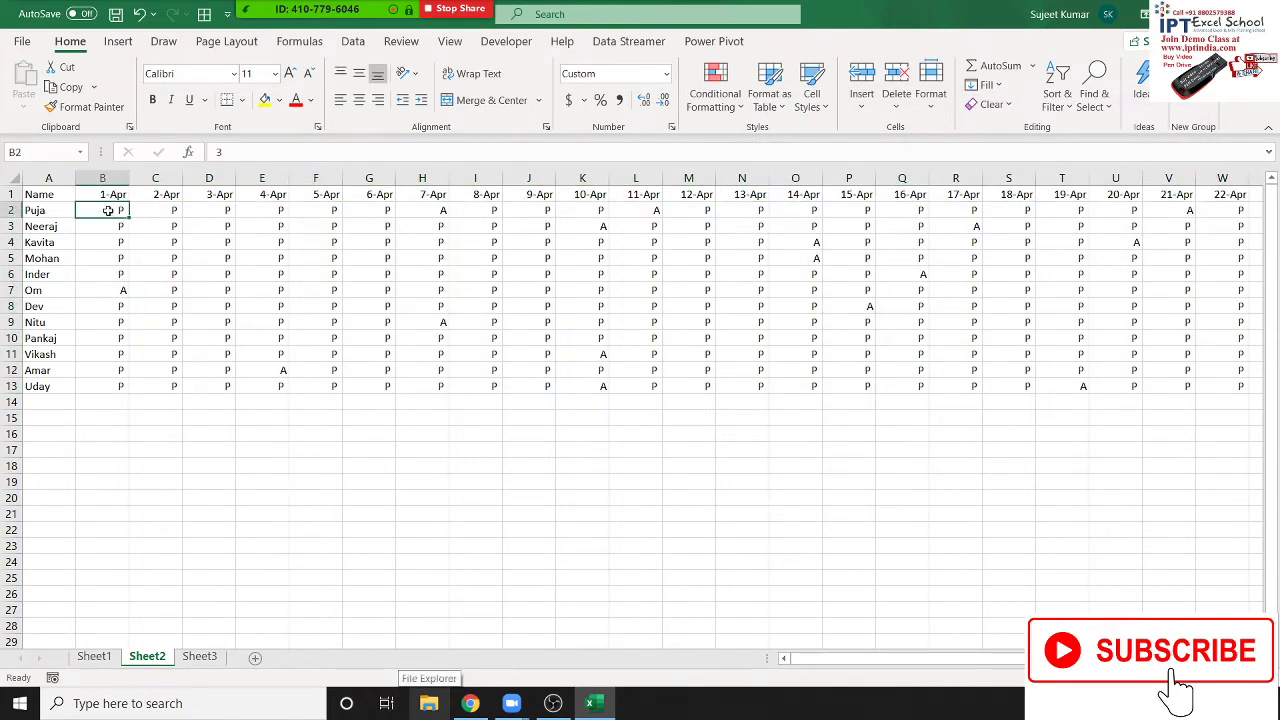
pyautogui.moveTo(110, 211)
pyautogui.mouseDown()
pyautogui.moveTo(984, 365)
pyautogui.moveTo(1277, 393)
pyautogui.mouseUp()
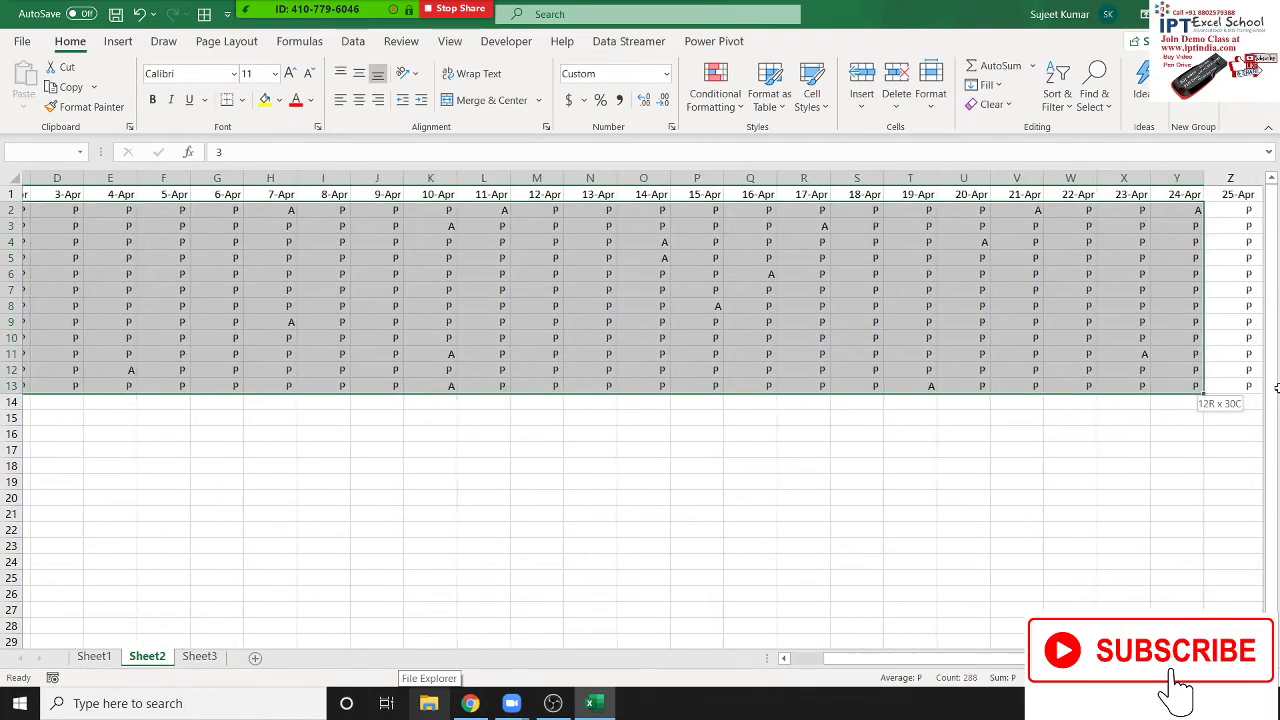
pyautogui.click(810, 327)
# Confirm B2 still stores the value 3 behind the displayed P.
pyautogui.press('Home')
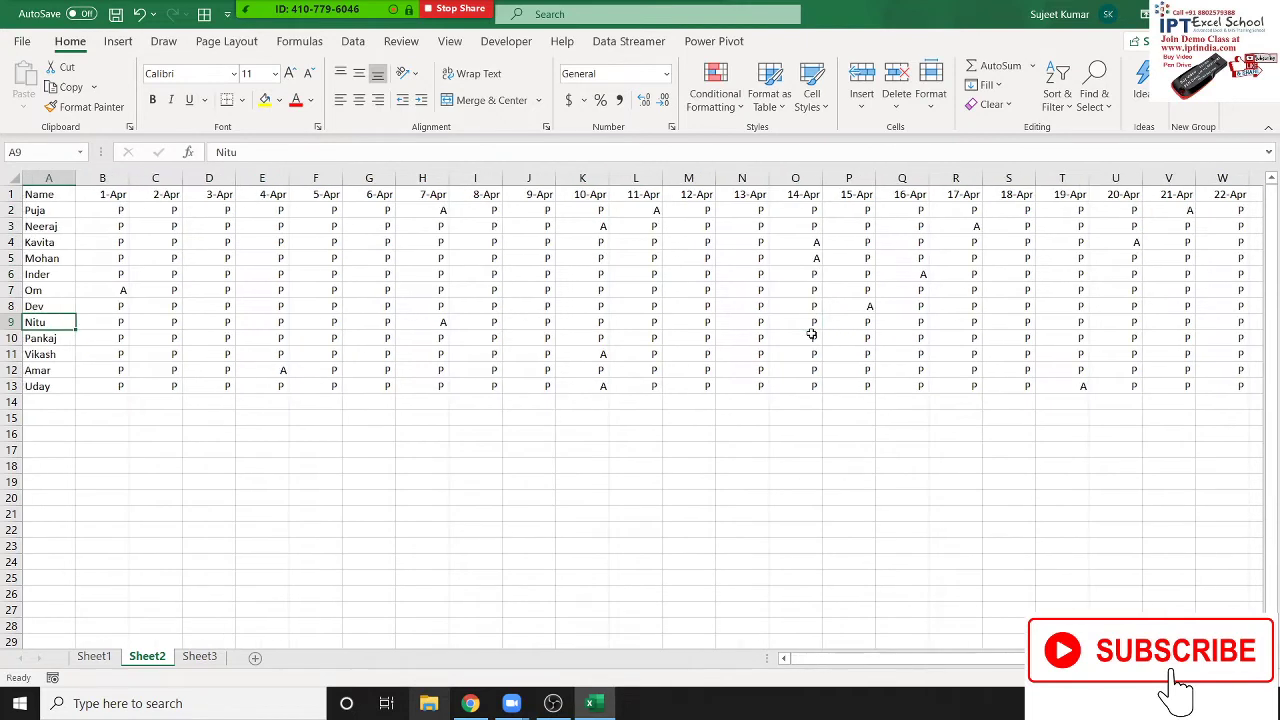
pyautogui.click(110, 209)
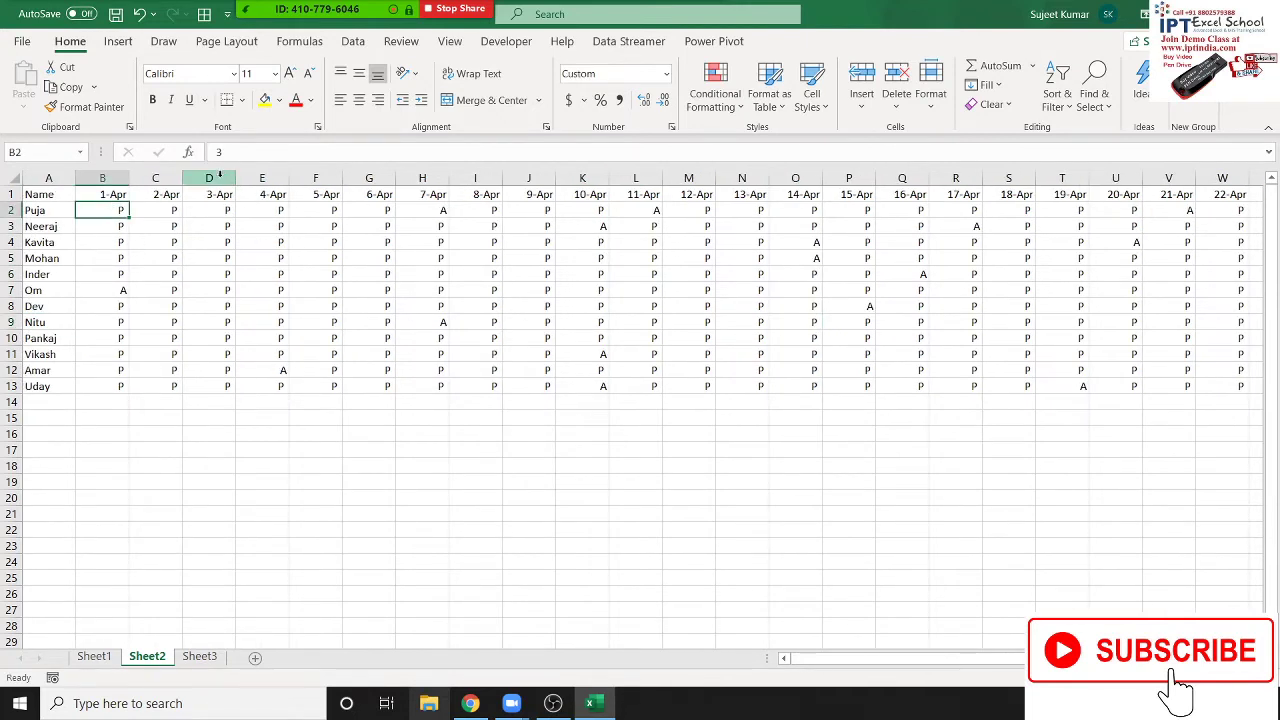
pyautogui.click(110, 230)
pyautogui.click(110, 212)
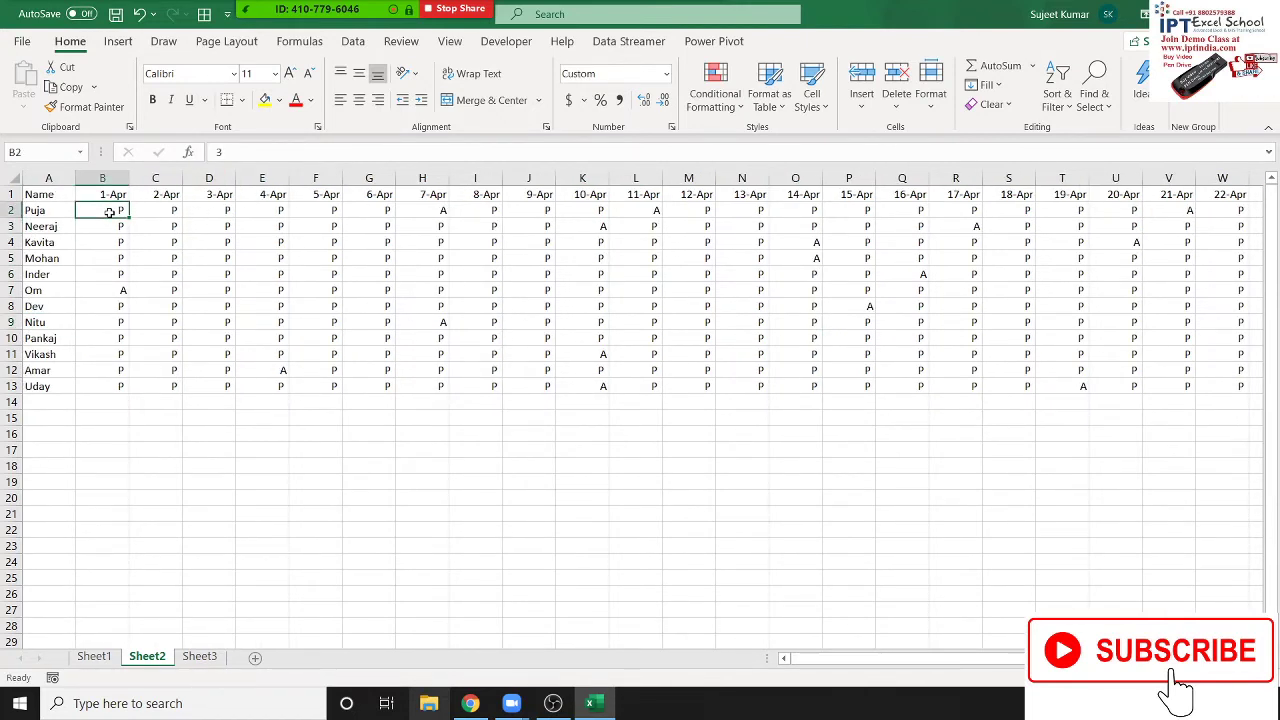
pyautogui.doubleClick(119, 210)
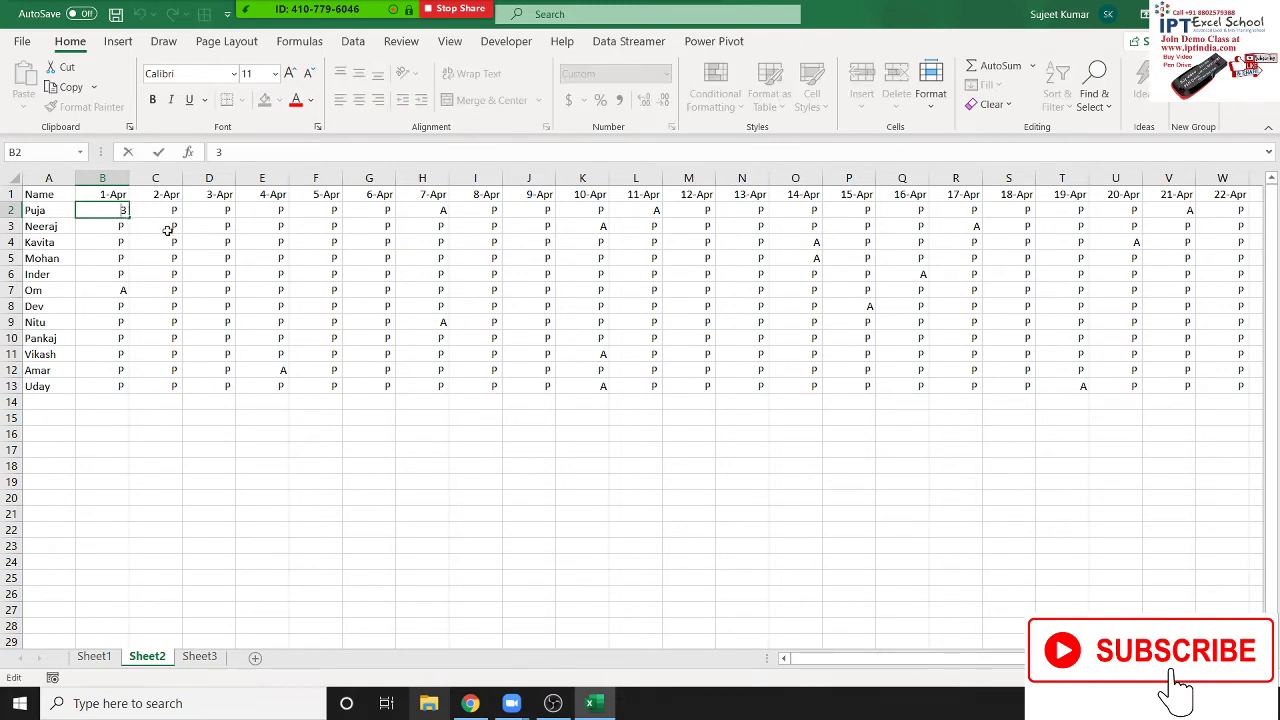
pyautogui.press('Escape')
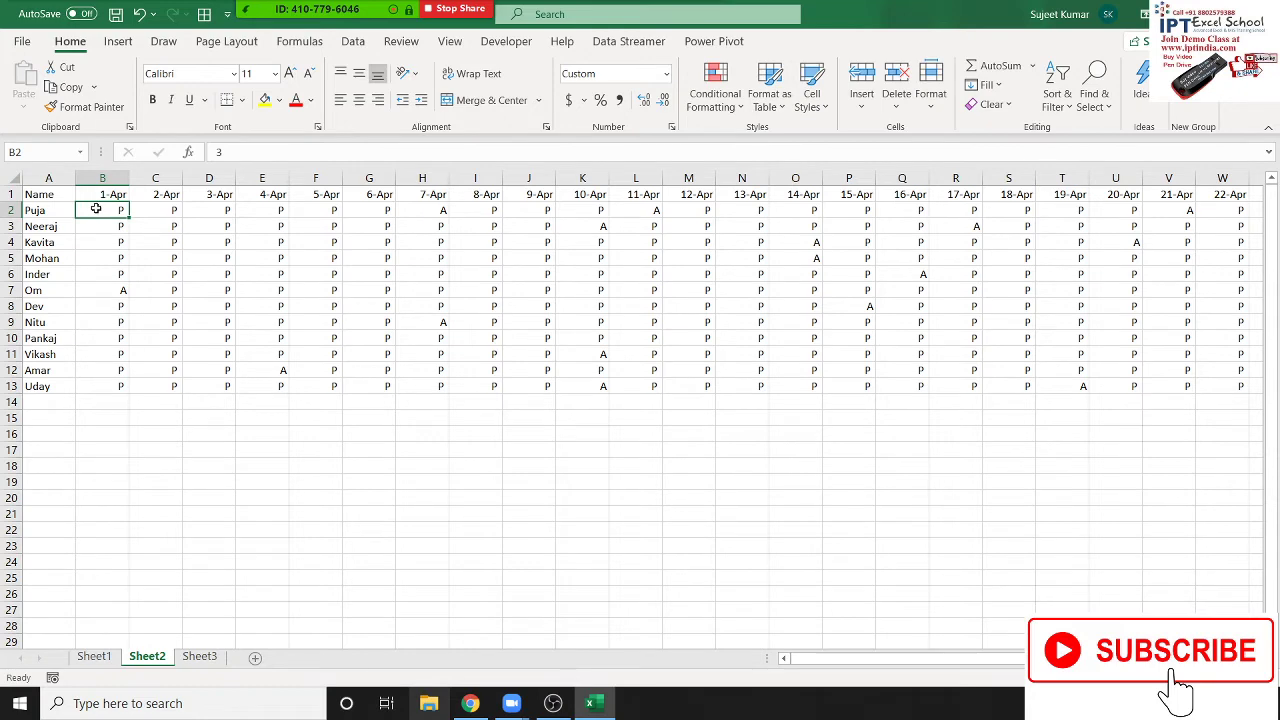
# Reselect the whole daily grid B2:AE13.
pyautogui.hotkey('ctrl', 'shift', 'Right')
pyautogui.hotkey('ctrl', 'shift', 'Down')
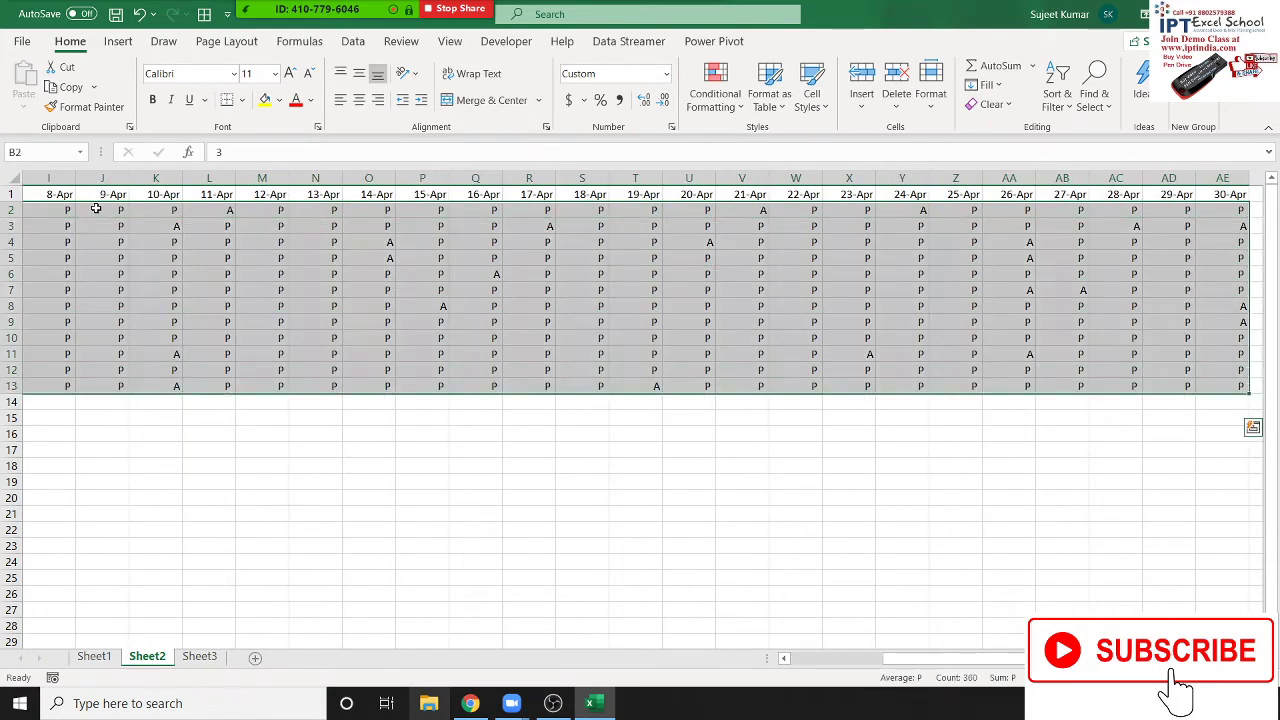
pyautogui.press('Home')
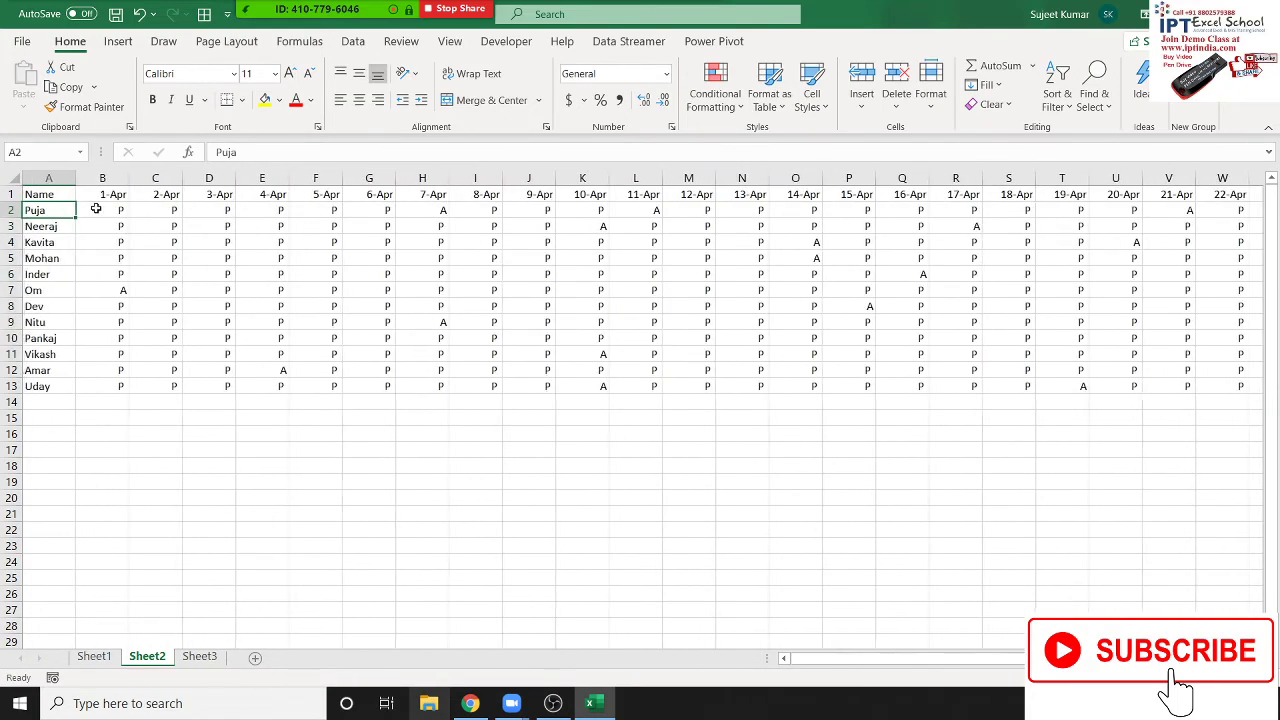
pyautogui.click(117, 210)
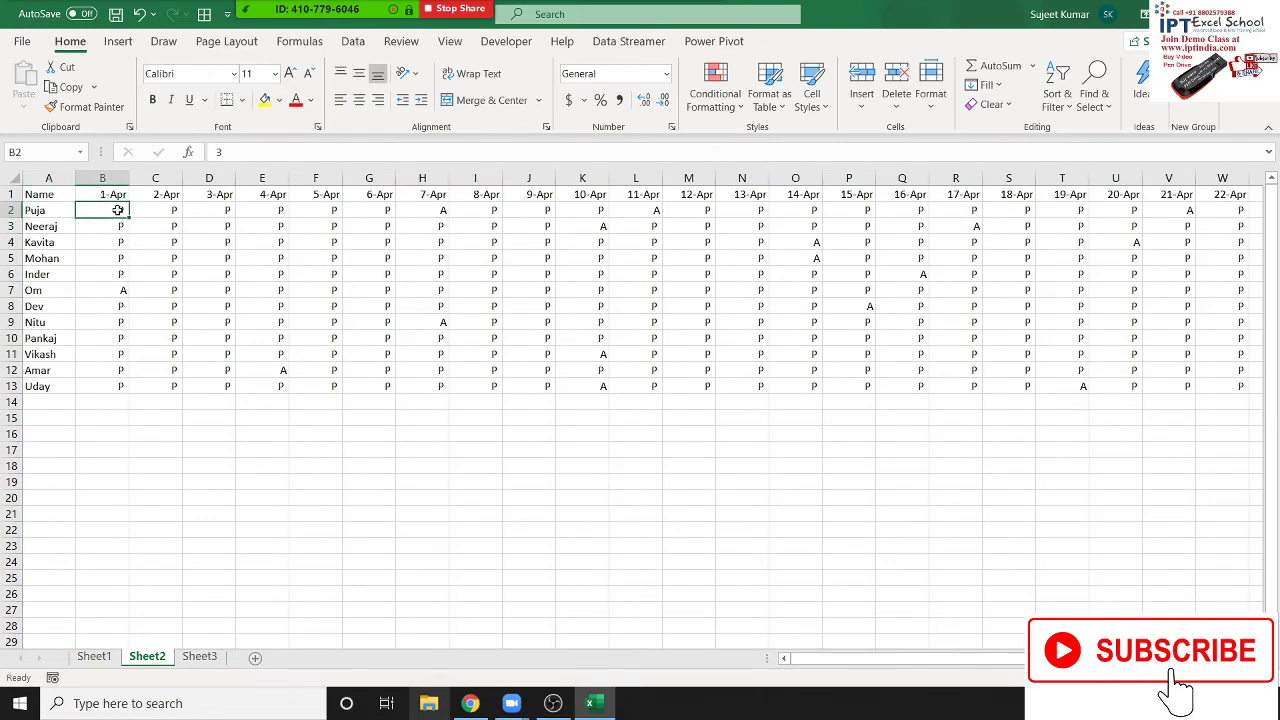
pyautogui.hotkey('ctrl', 'shift', 'Right')
pyautogui.hotkey('ctrl', 'shift', 'Down')
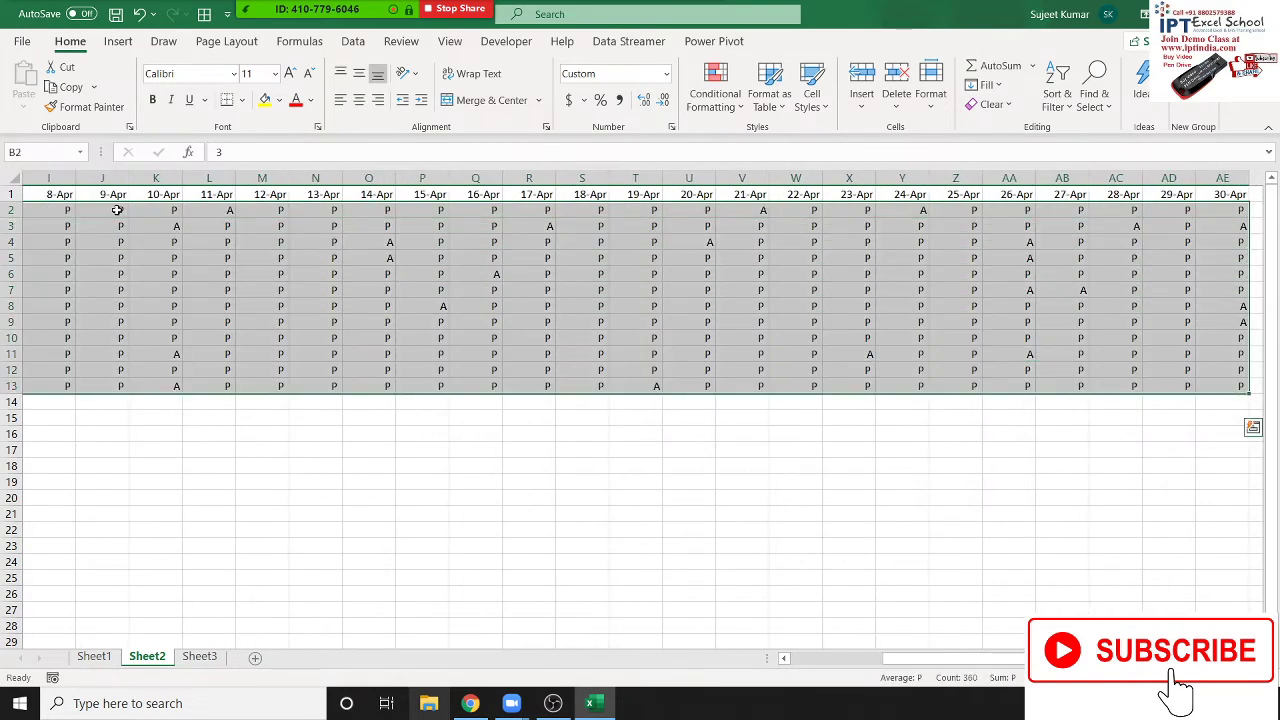
pyautogui.click(470, 703)
pyautogui.doubleClick(223, 544)
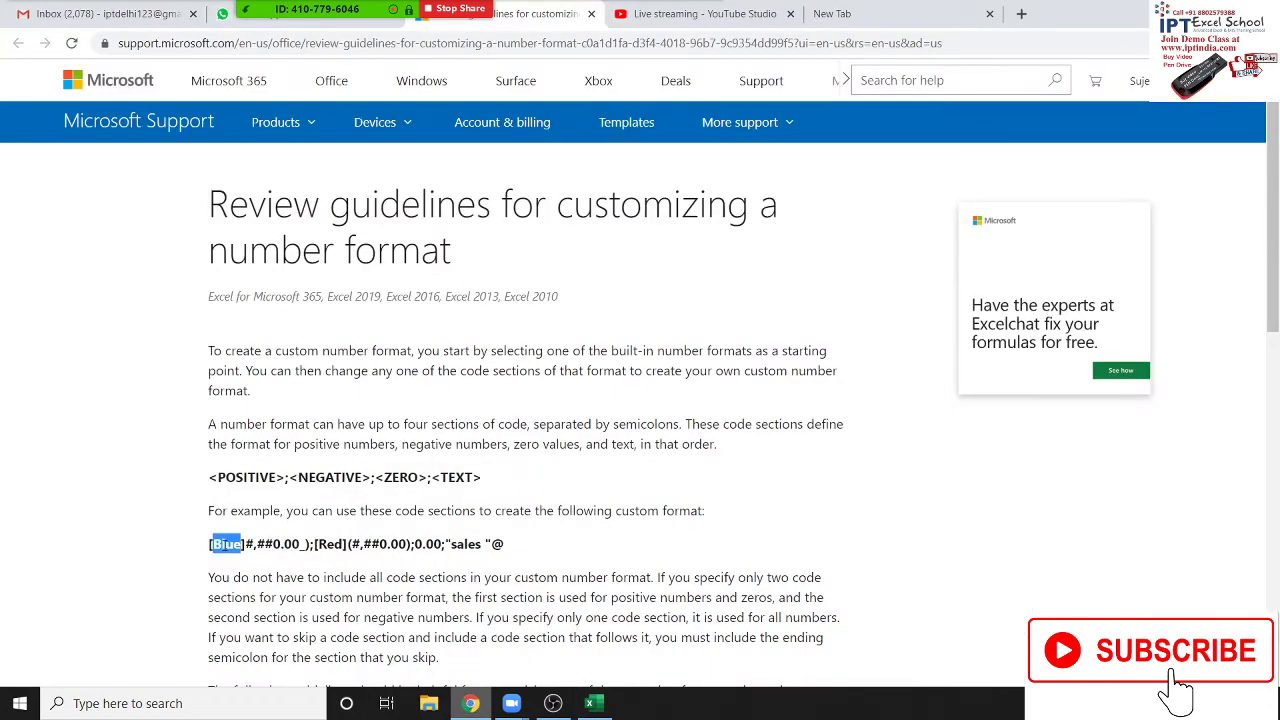
pyautogui.moveTo(245, 546); pyautogui.dragTo(208, 550)
pyautogui.moveTo(314, 544); pyautogui.dragTo(347, 546)
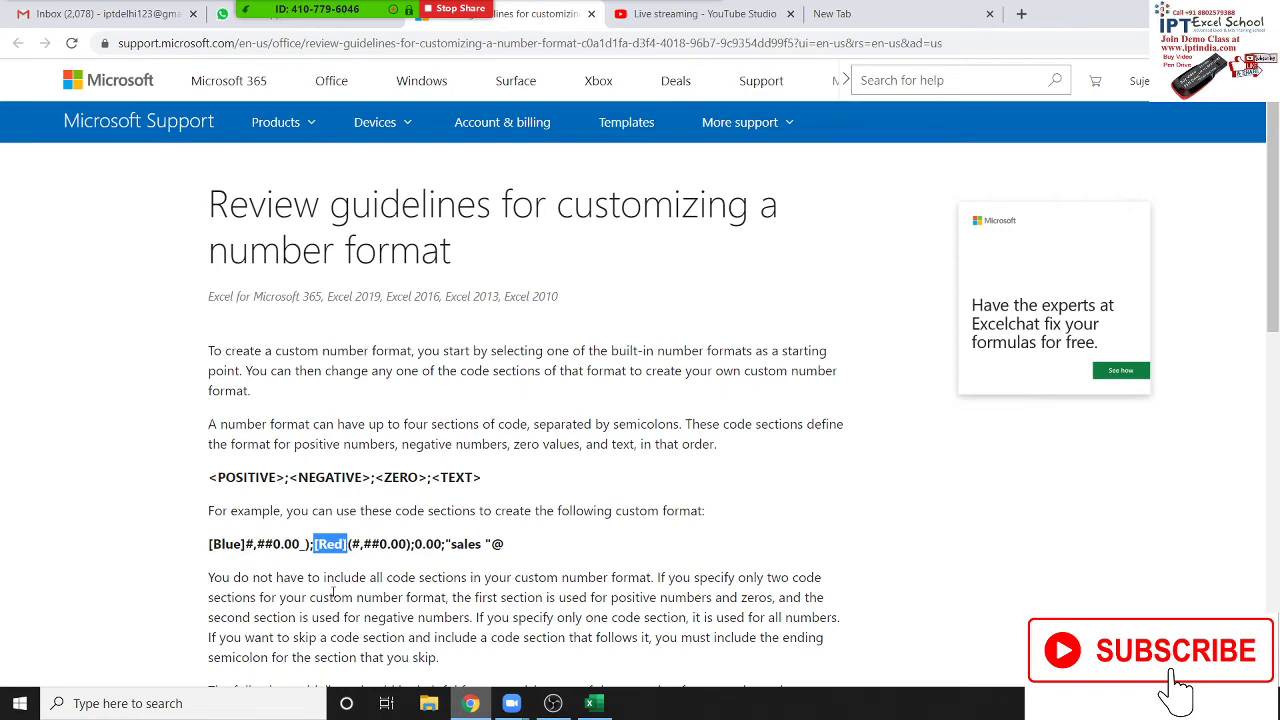
pyautogui.hotkey('alt', 'Tab')
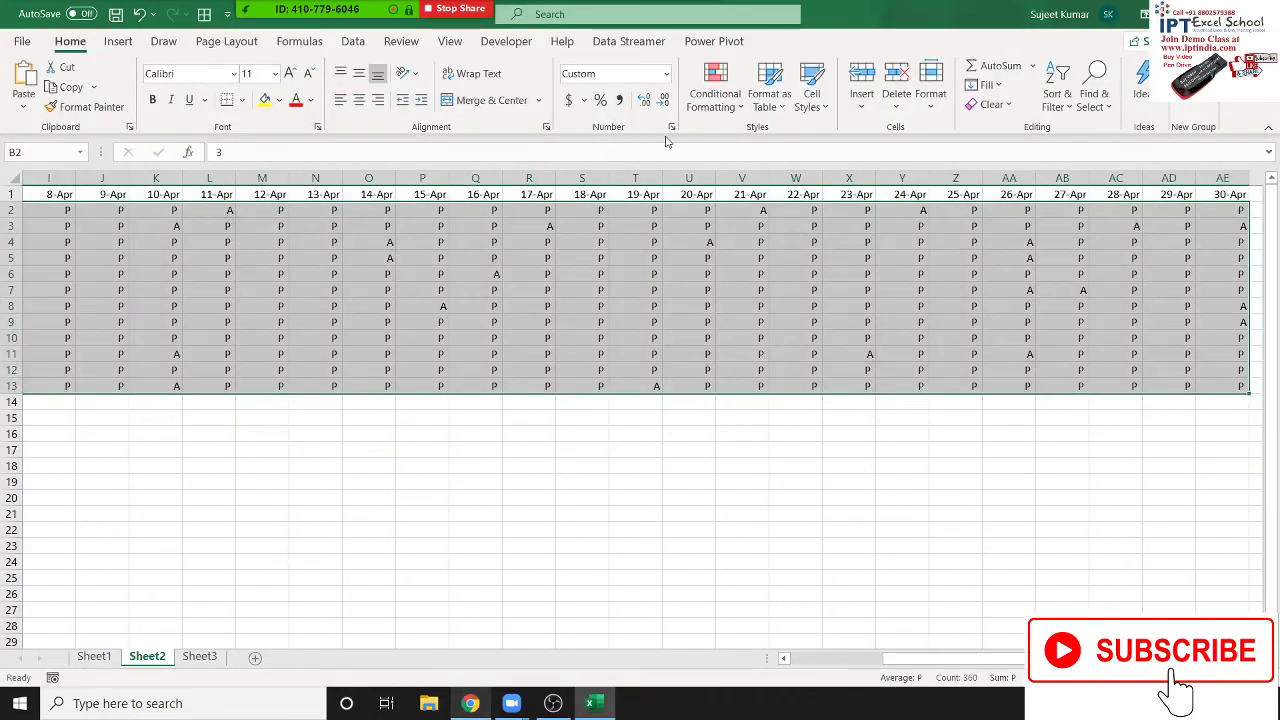
# Insert [Red] before "A" in the custom format code so zeros show a red A.
pyautogui.click(671, 127)
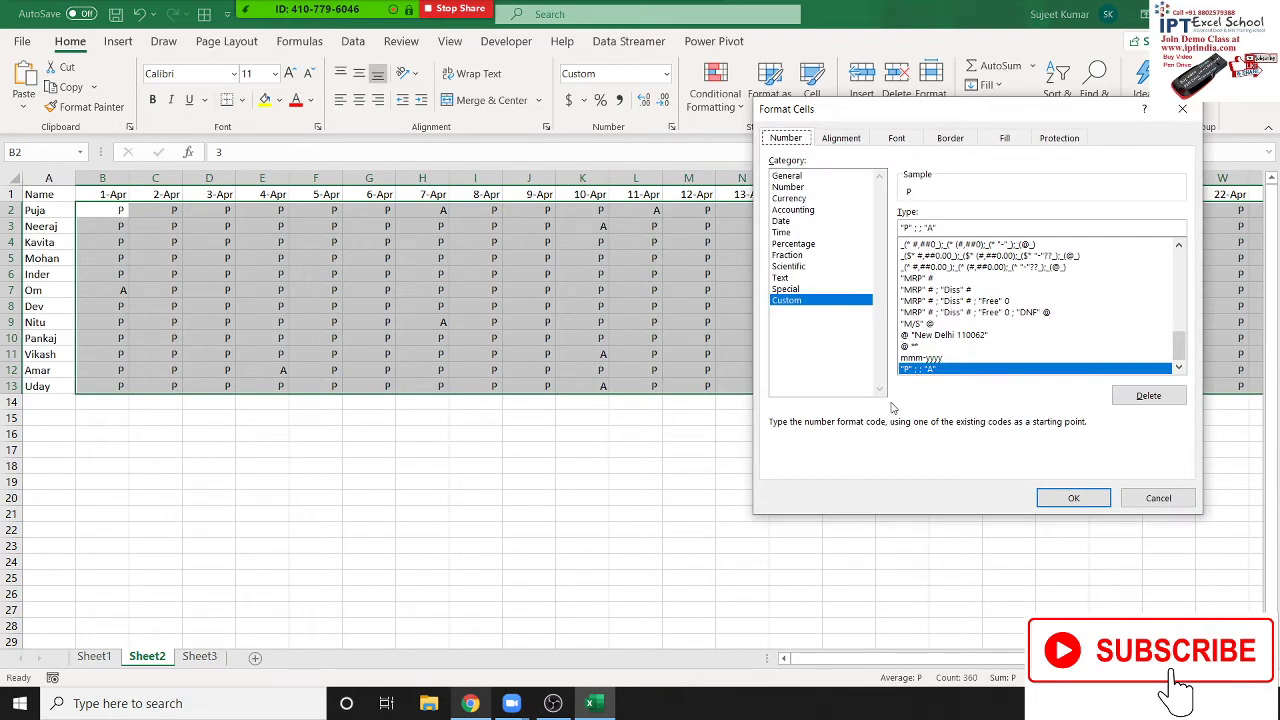
pyautogui.click(927, 227)
pyautogui.write('[Red]')
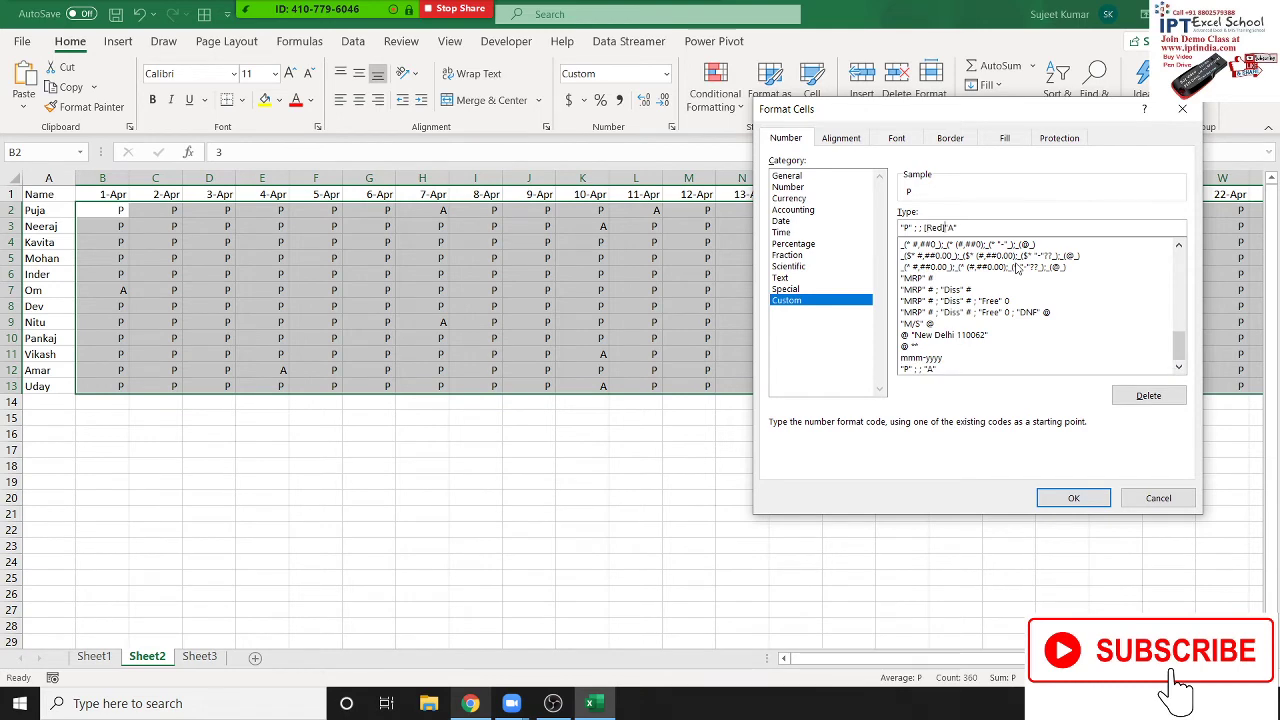
pyautogui.click(1068, 502)
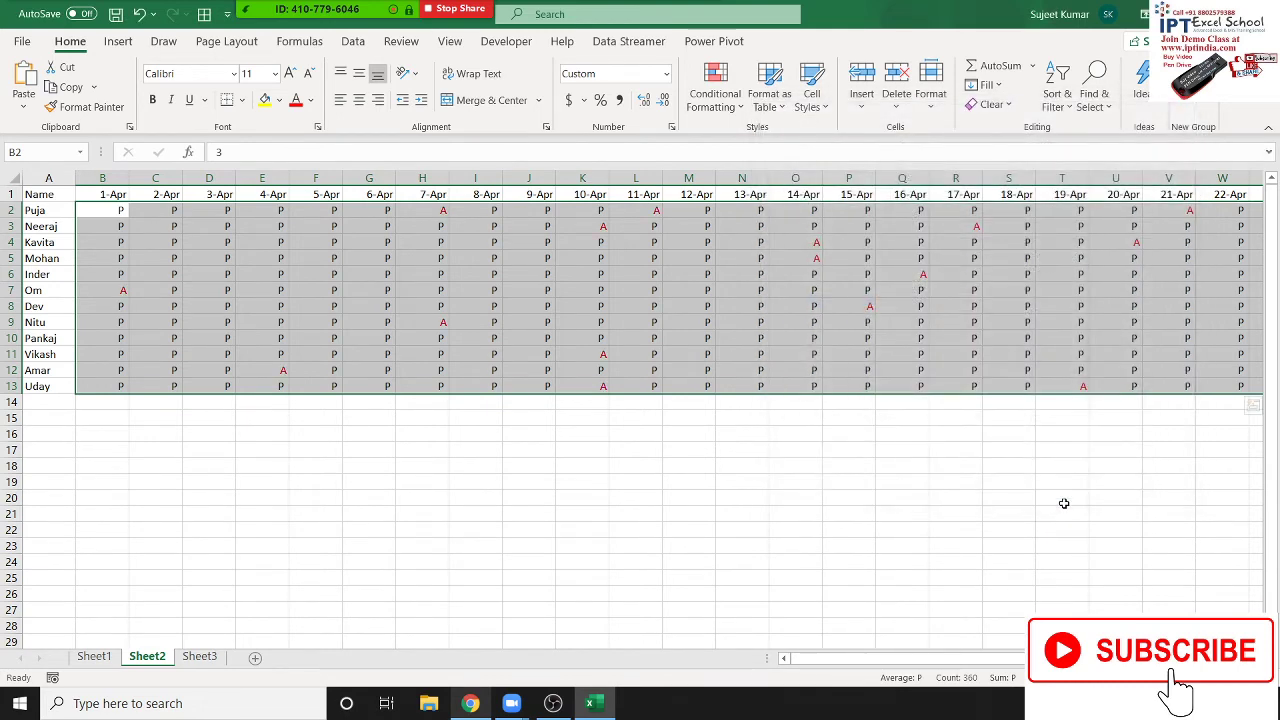
# Check the values behind several red A cells, including K13, then go to Sheet3.
pyautogui.click(690, 388)
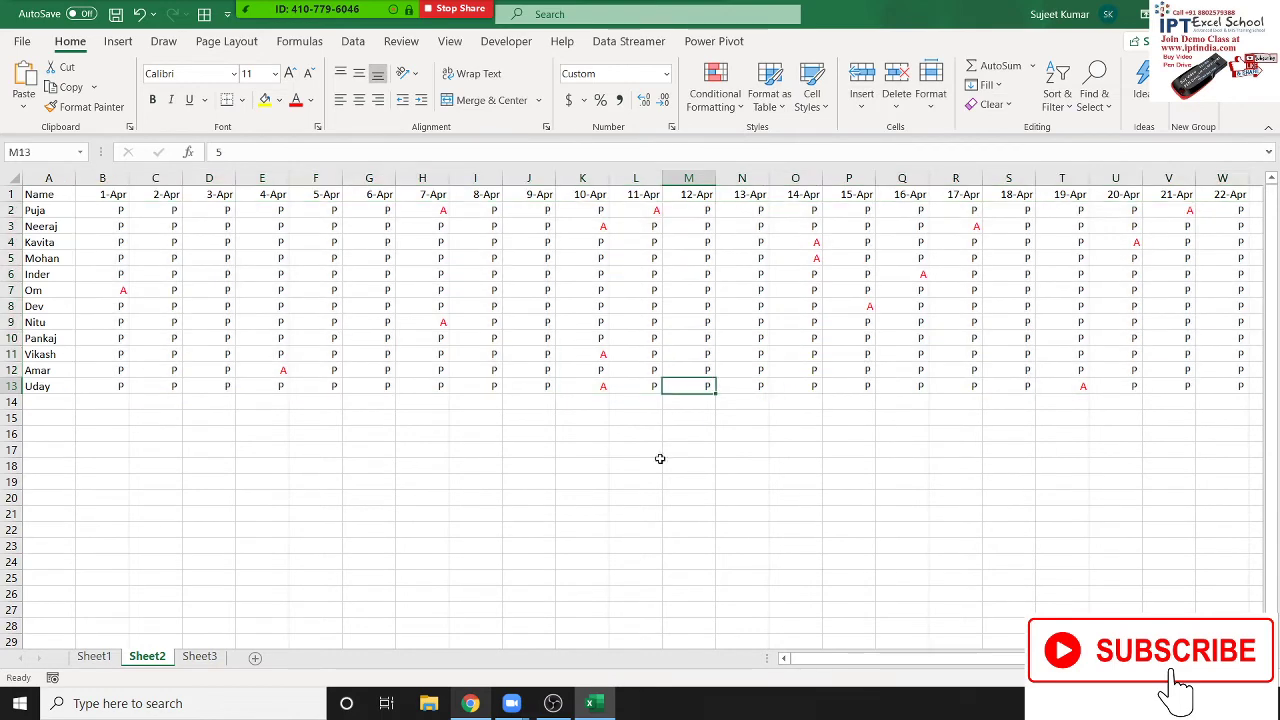
pyautogui.click(431, 327)
pyautogui.click(433, 214)
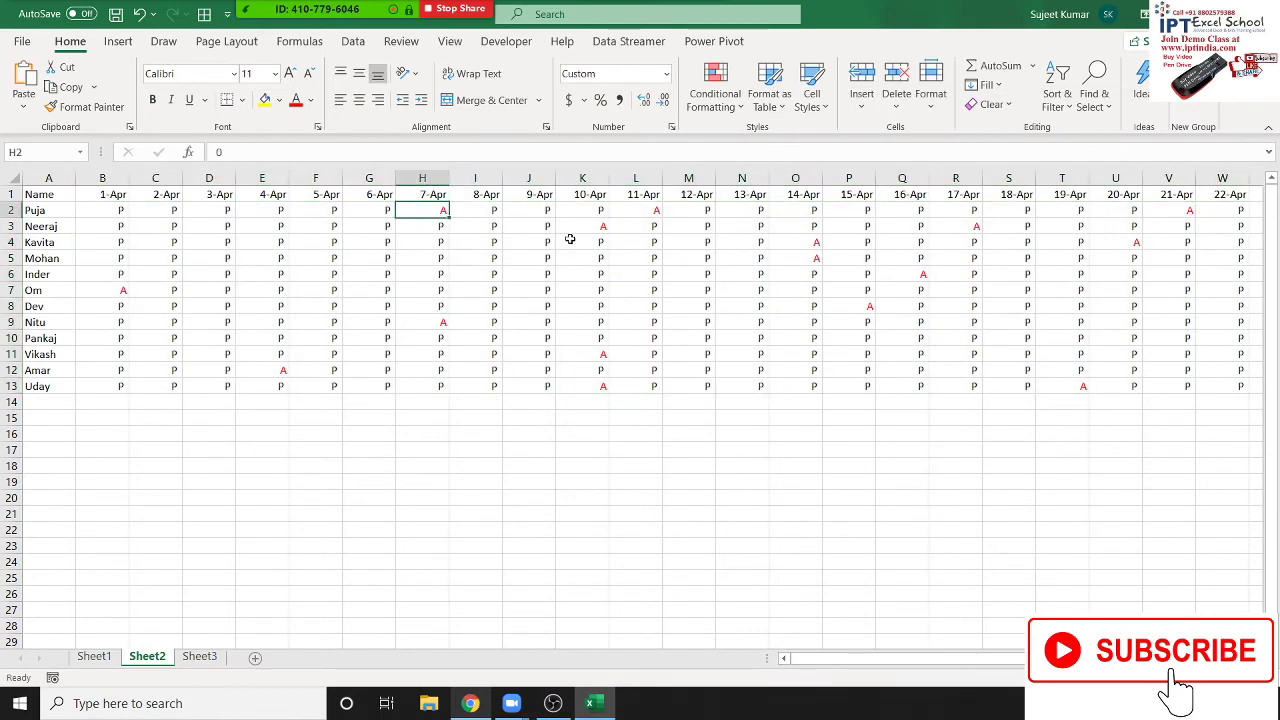
pyautogui.click(598, 214)
pyautogui.click(652, 213)
pyautogui.click(653, 339)
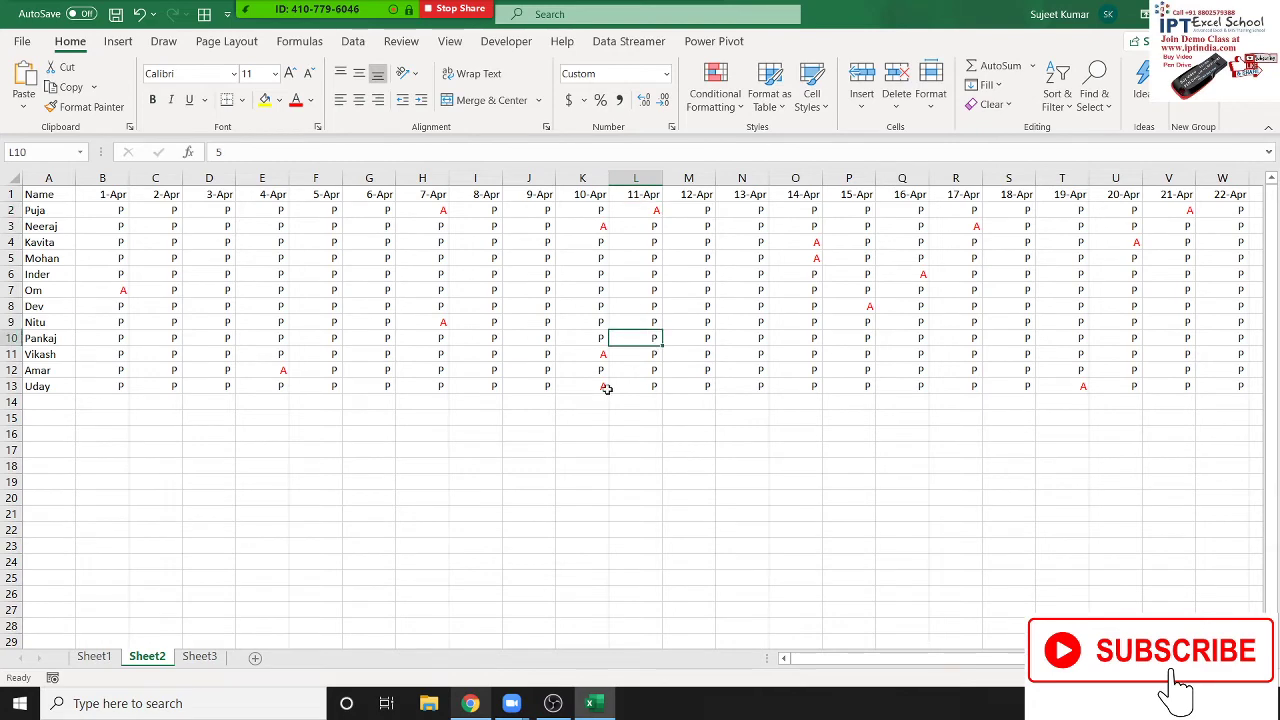
pyautogui.click(604, 387)
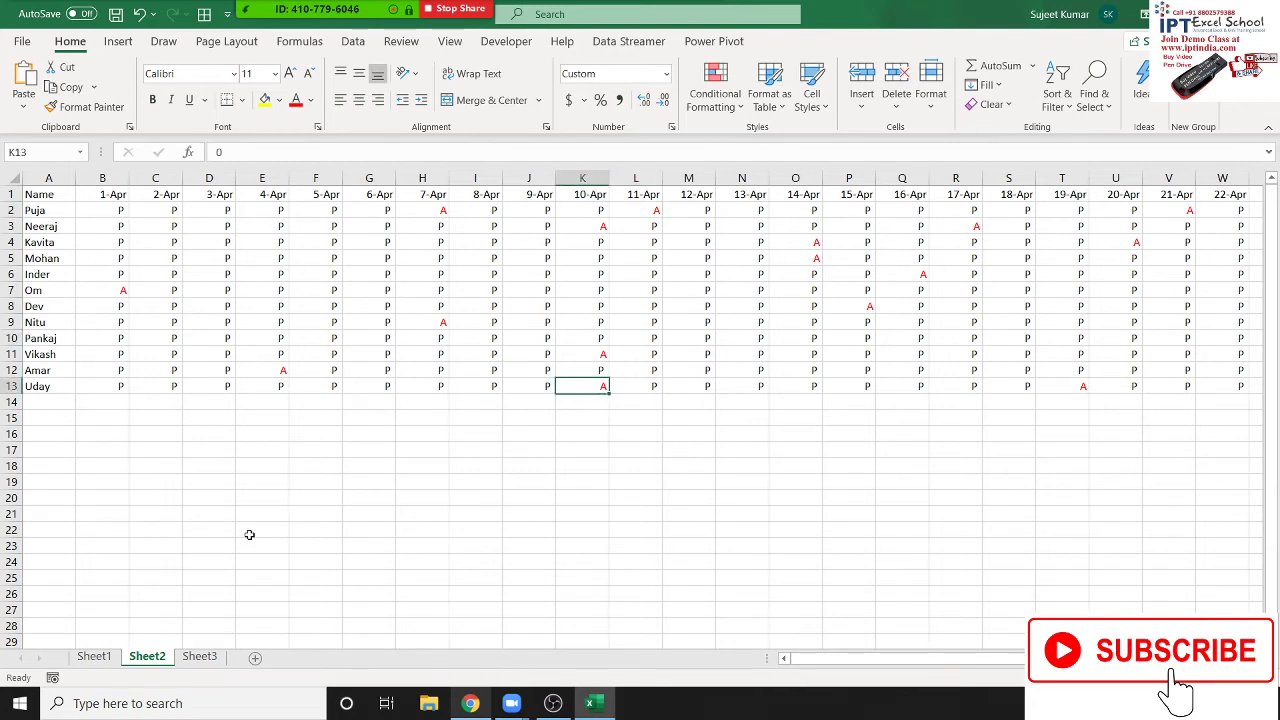
pyautogui.click(205, 664)
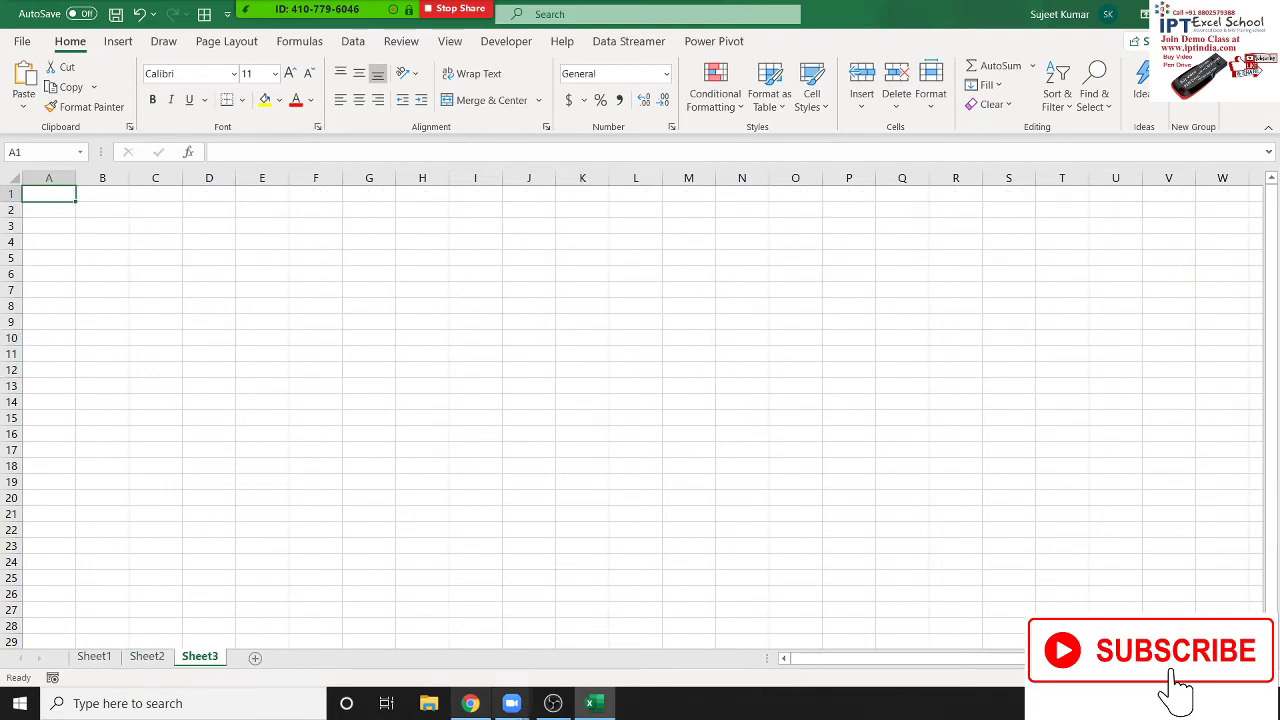
# Expand the support page's guideline sections for dates, currency, colours and conditions, and text.
pyautogui.click(470, 703)
pyautogui.scroll(-10, 519, 573)
pyautogui.scroll(9, 523, 583)
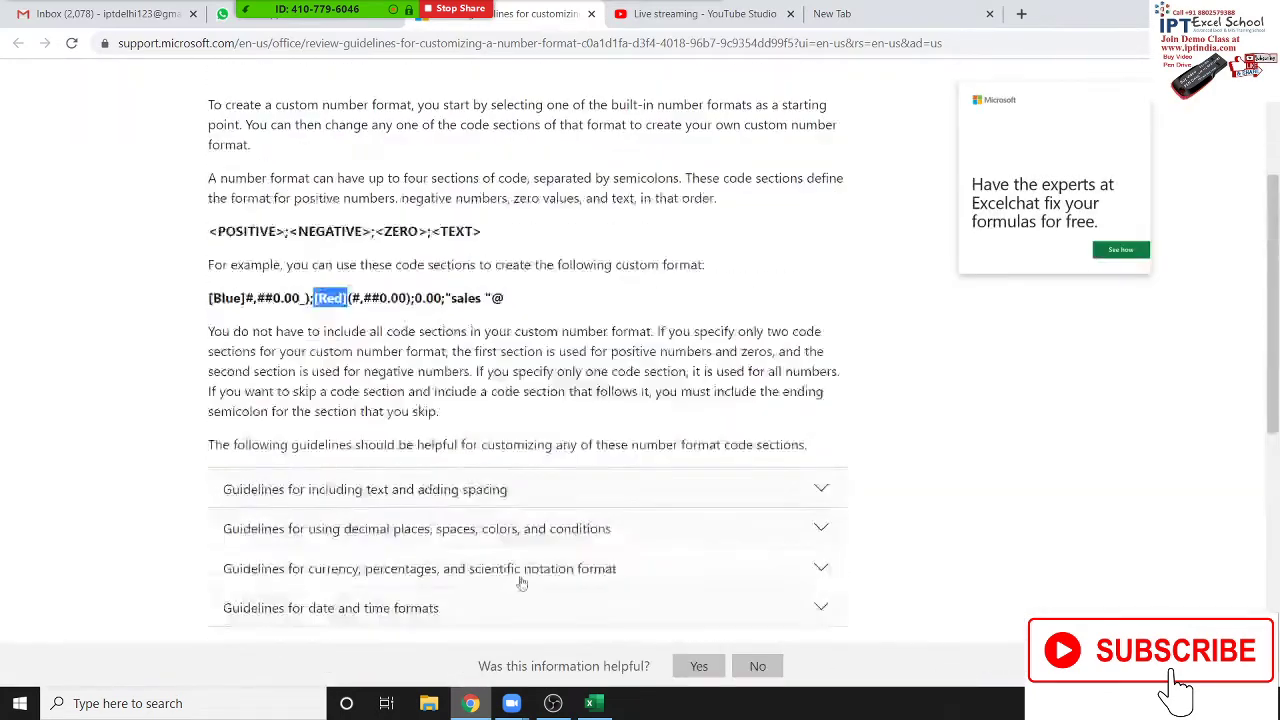
pyautogui.scroll(-1, 480, 500)
pyautogui.scroll(-1, 435, 402)
pyautogui.click(437, 357)
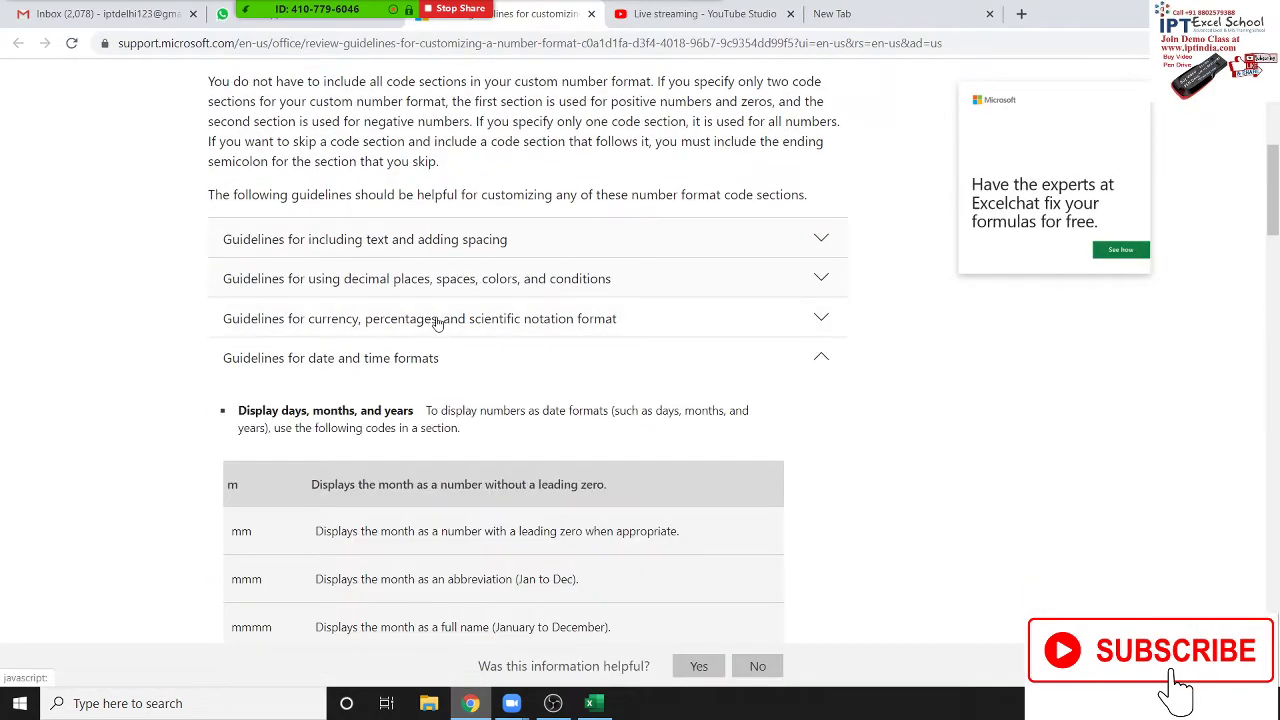
pyautogui.click(438, 318)
pyautogui.click(442, 280)
pyautogui.click(443, 243)
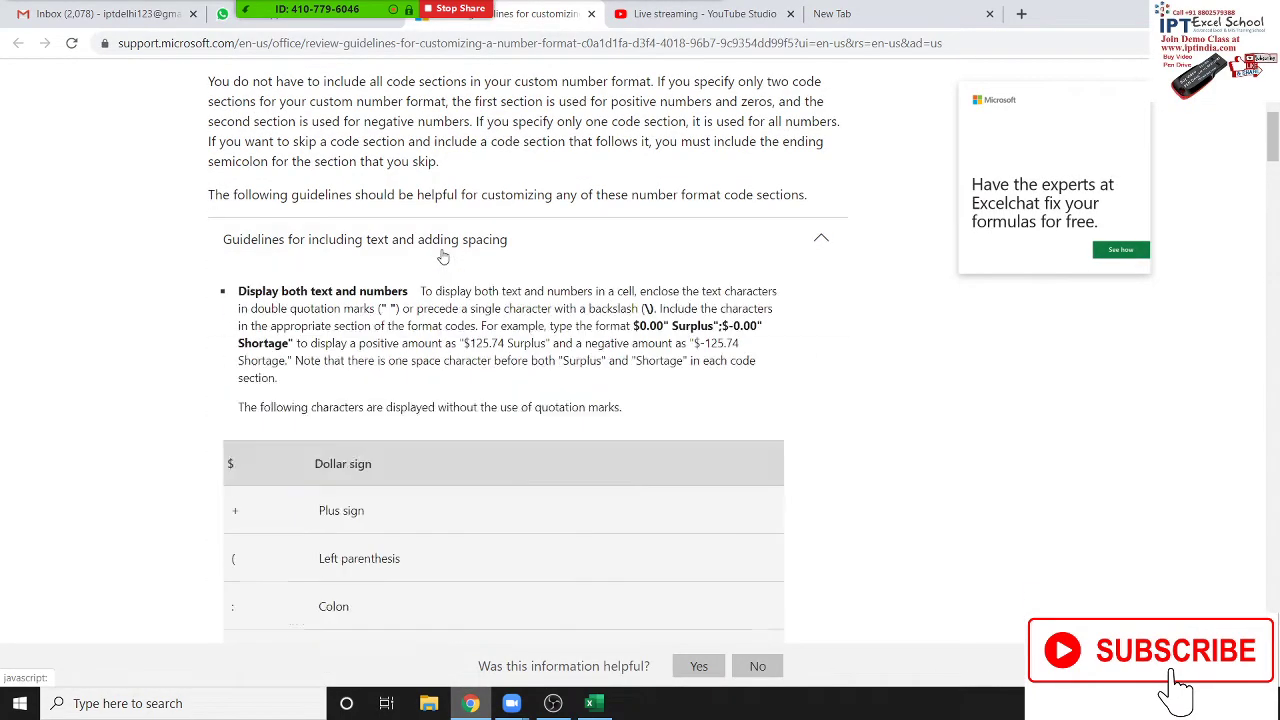
# Select the example code [Red][<=100];[Blue][>100] and return to Excel.
pyautogui.scroll(-1, 433, 459)
pyautogui.scroll(-5, 434, 511)
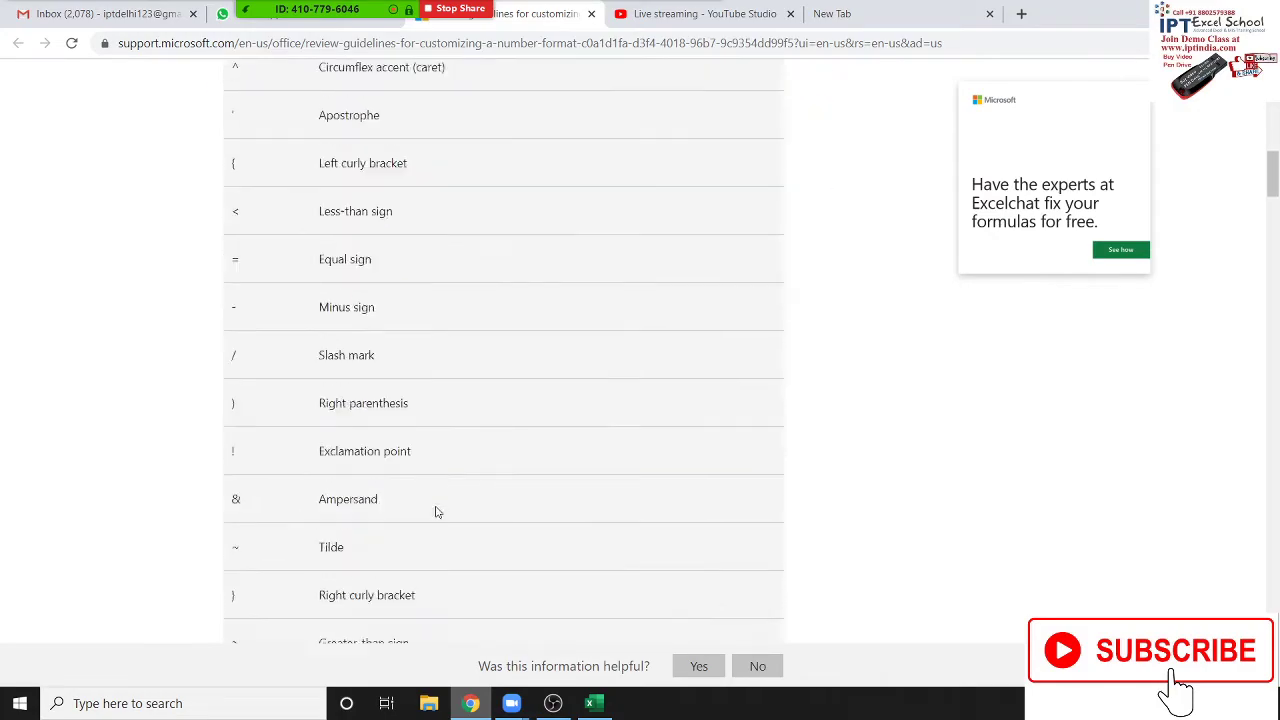
pyautogui.scroll(-5, 434, 530)
pyautogui.scroll(-5, 436, 550)
pyautogui.scroll(-5, 436, 550)
pyautogui.scroll(-5, 436, 548)
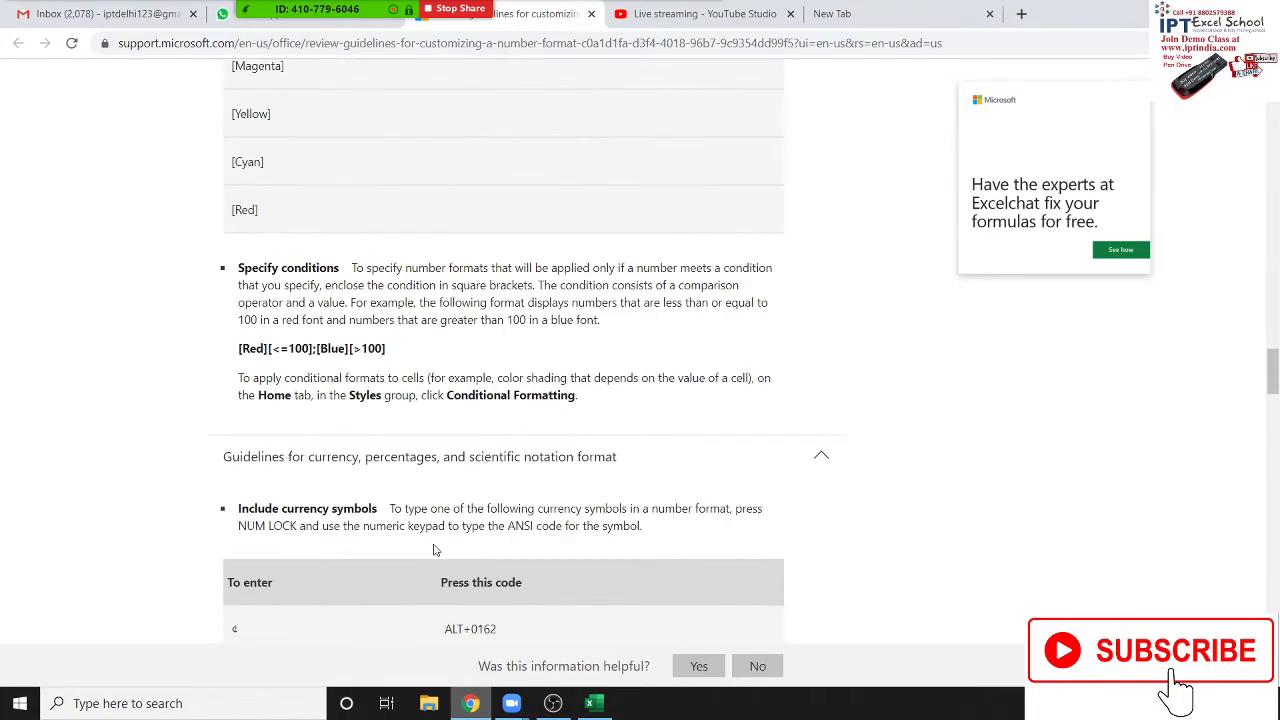
pyautogui.scroll(4, 436, 547)
pyautogui.scroll(-3, 435, 545)
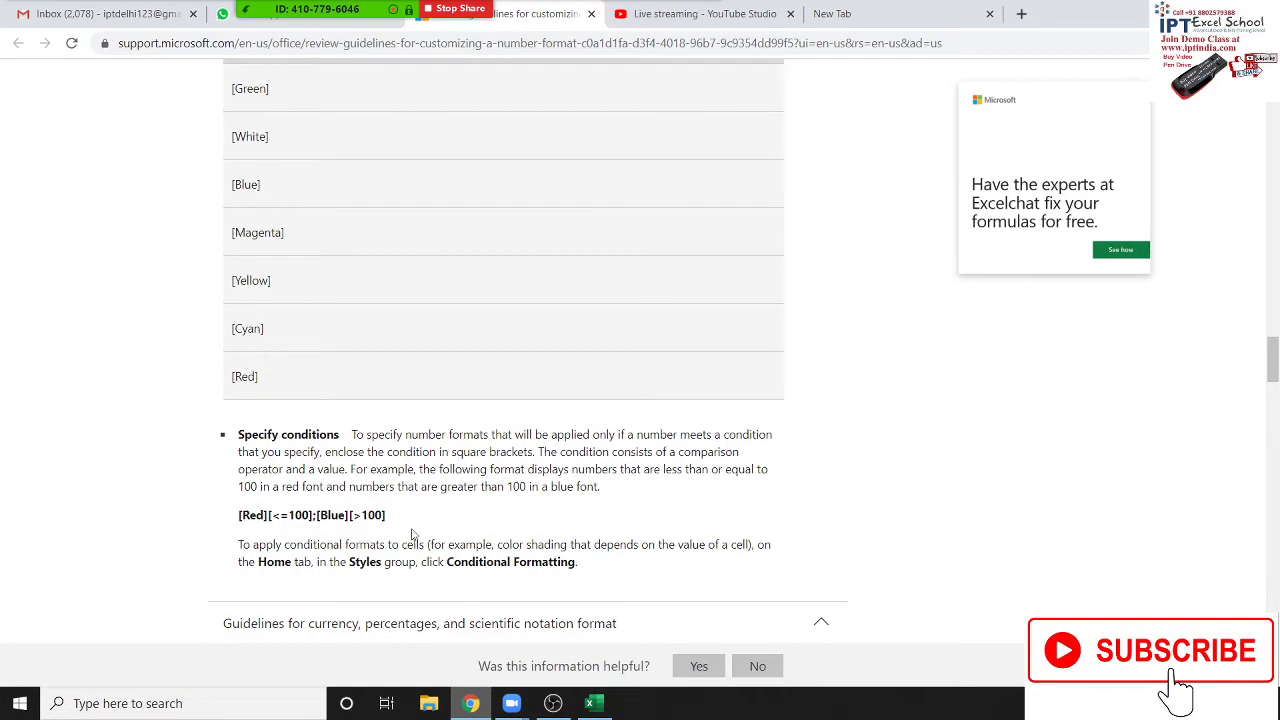
pyautogui.moveTo(386, 516); pyautogui.dragTo(240, 517)
pyautogui.hotkey('ctrl', 'c')
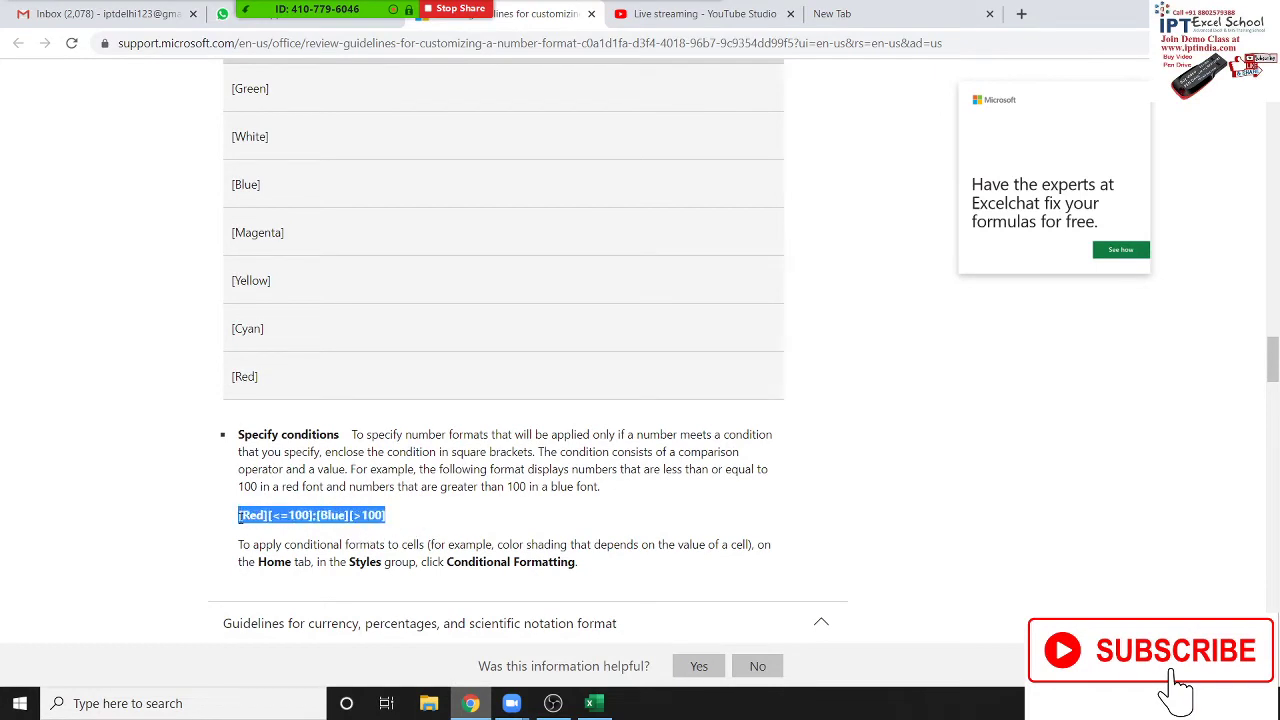
pyautogui.scroll(2, 300, 480)
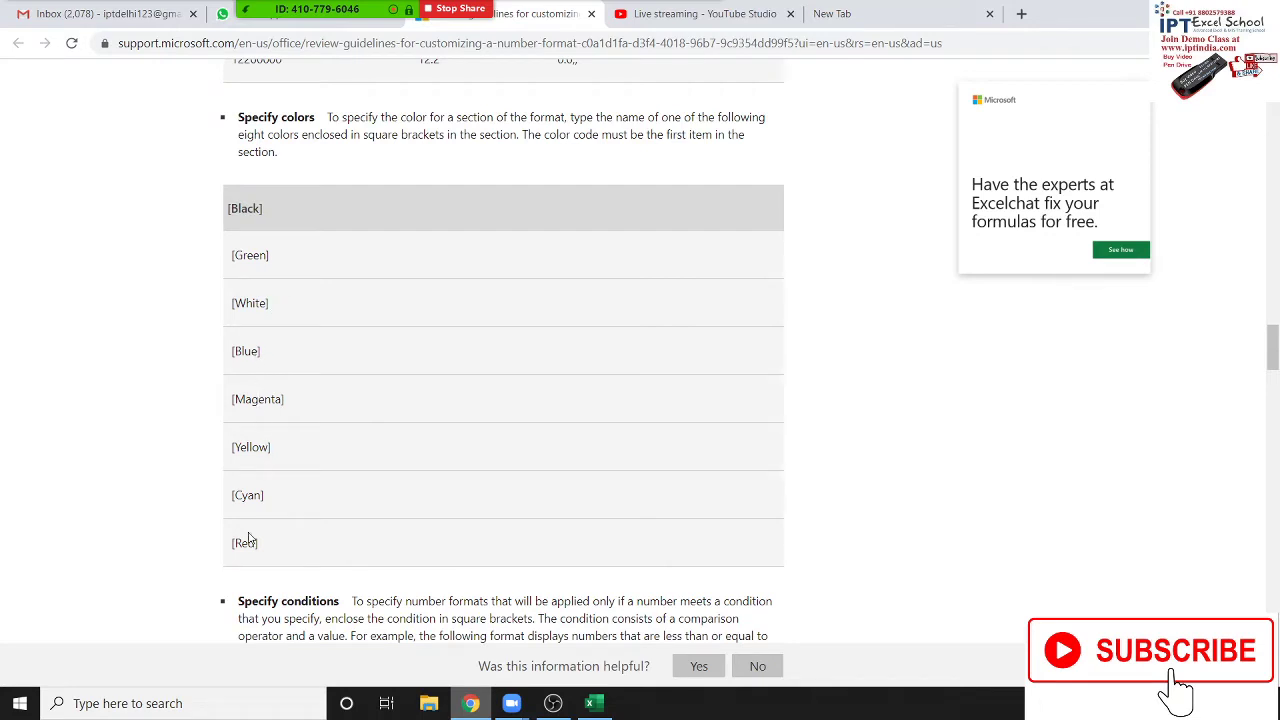
pyautogui.click(594, 703)
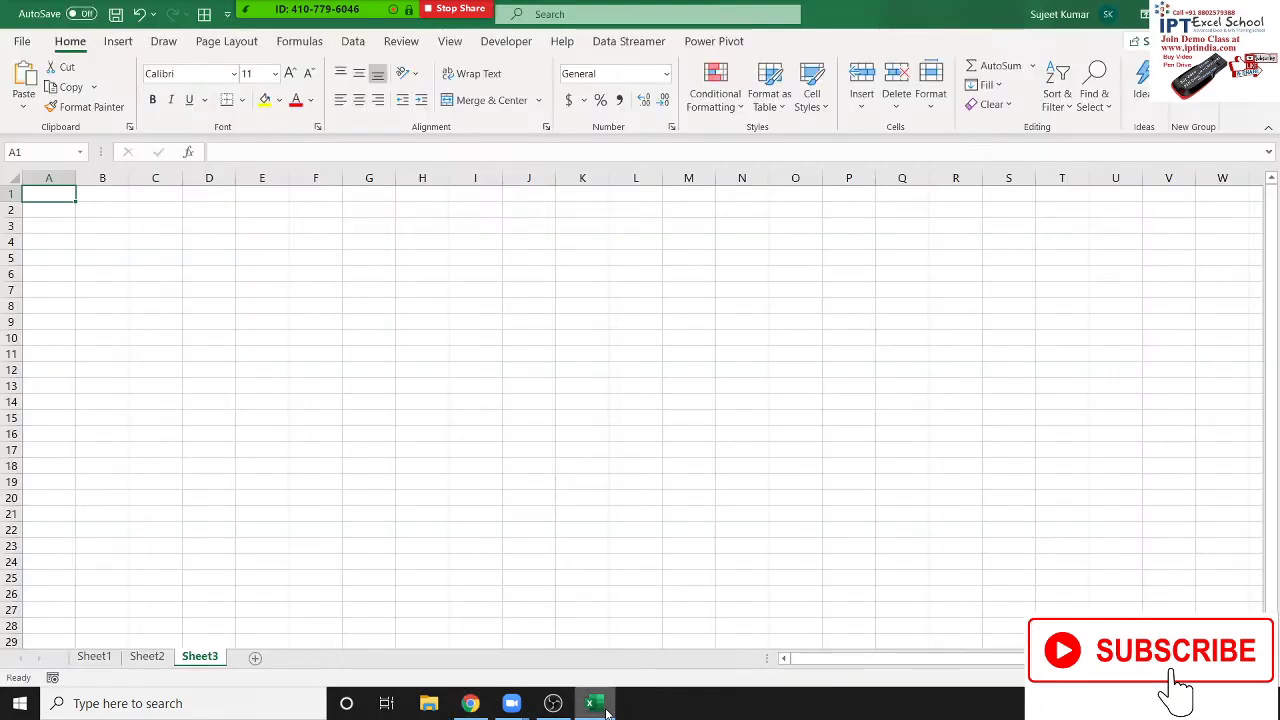
# Paste the custom format [Red][<=100];[Blue][>100] as column A's number format.
pyautogui.click(48, 178)
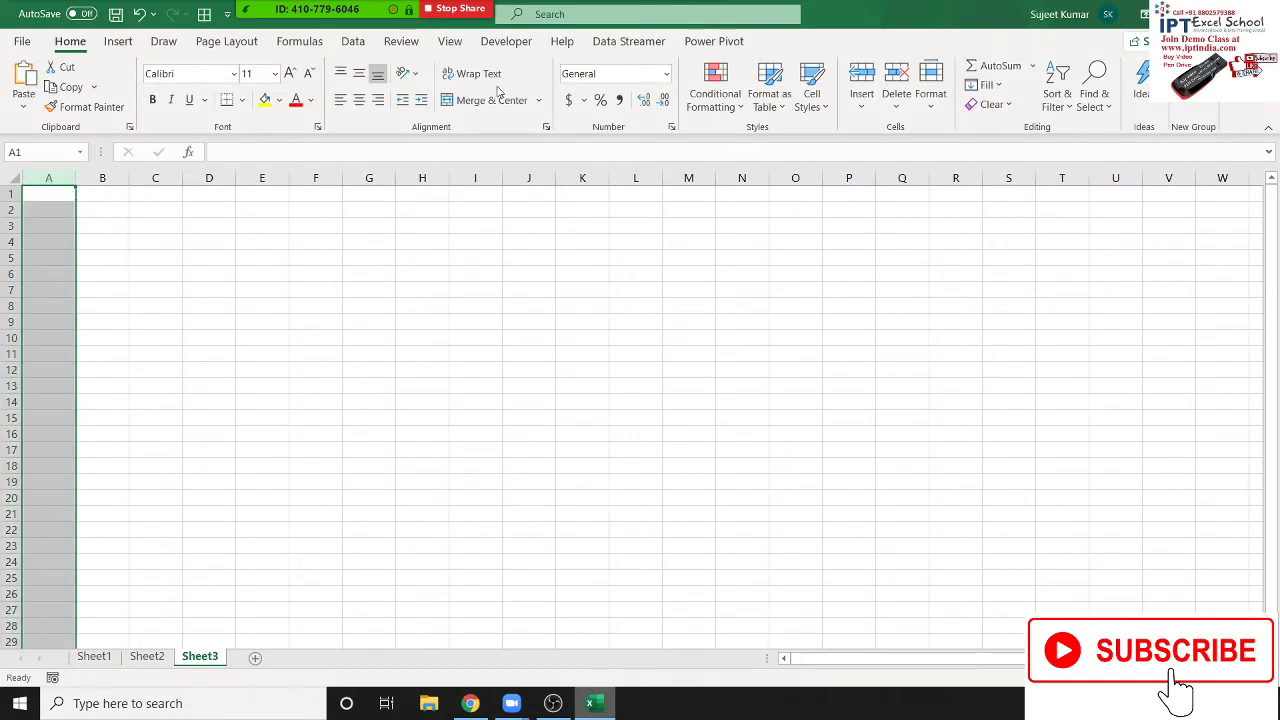
pyautogui.click(671, 127)
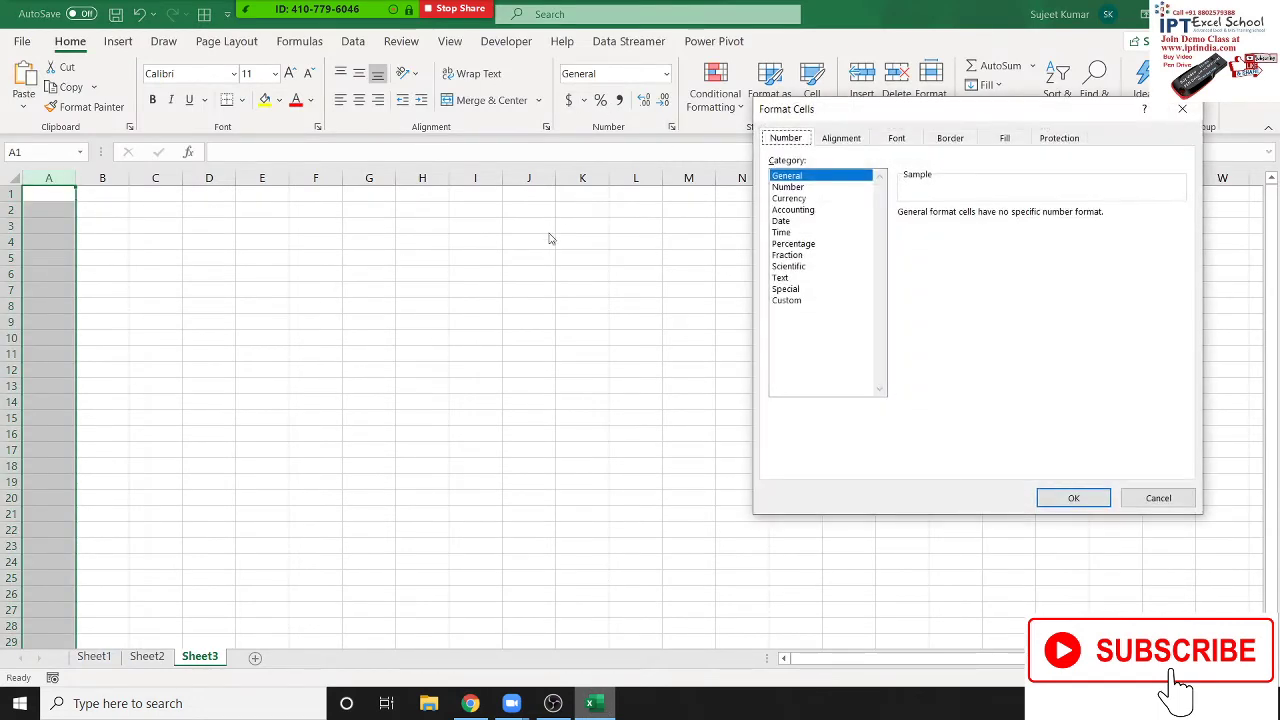
pyautogui.click(790, 300)
pyautogui.doubleClick(913, 227)
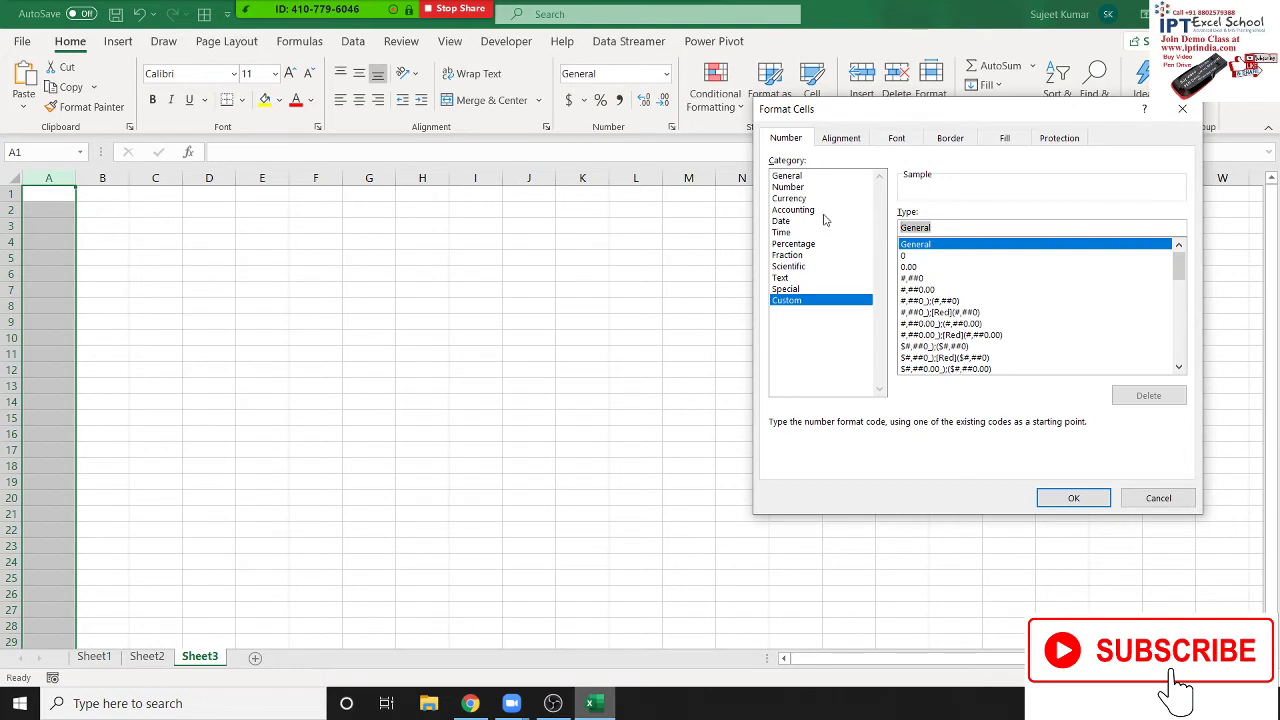
pyautogui.hotkey('ctrl', 'v')
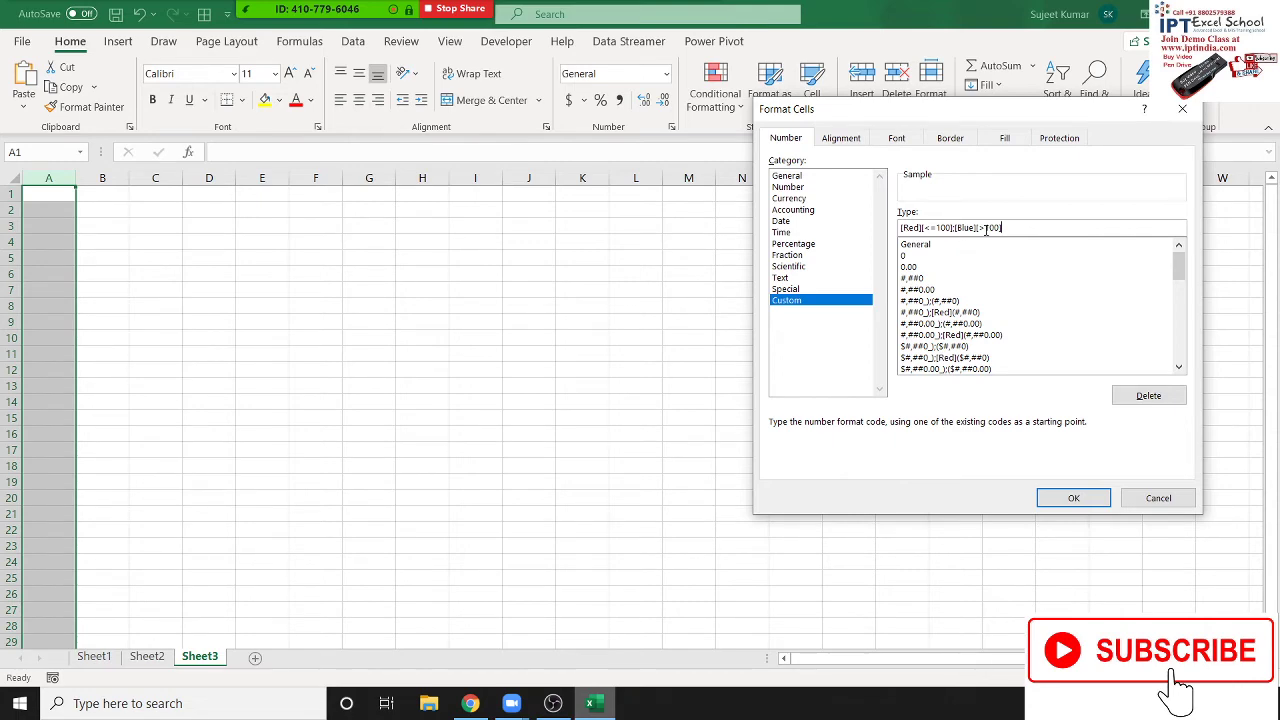
pyautogui.click(1082, 507)
# Enter 15 in A4 and 652 in A5.
pyautogui.click(66, 240)
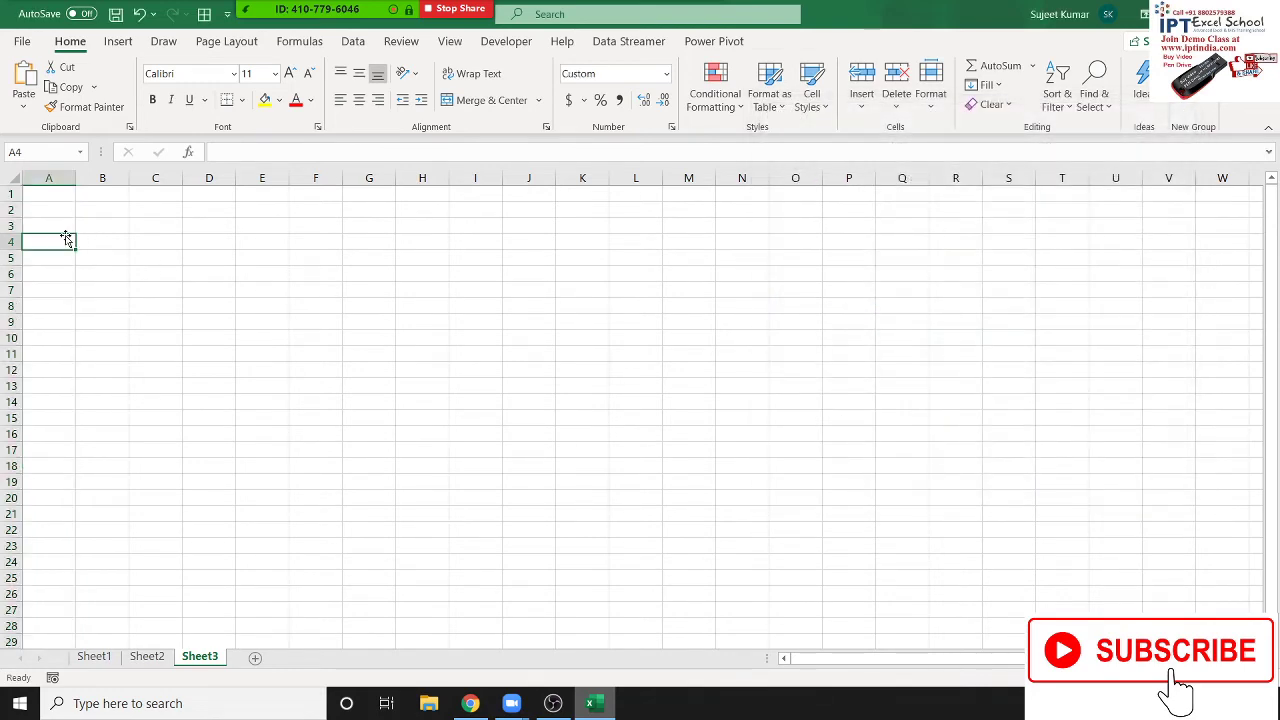
pyautogui.write('13')
pyautogui.press('Return')
pyautogui.write('652')
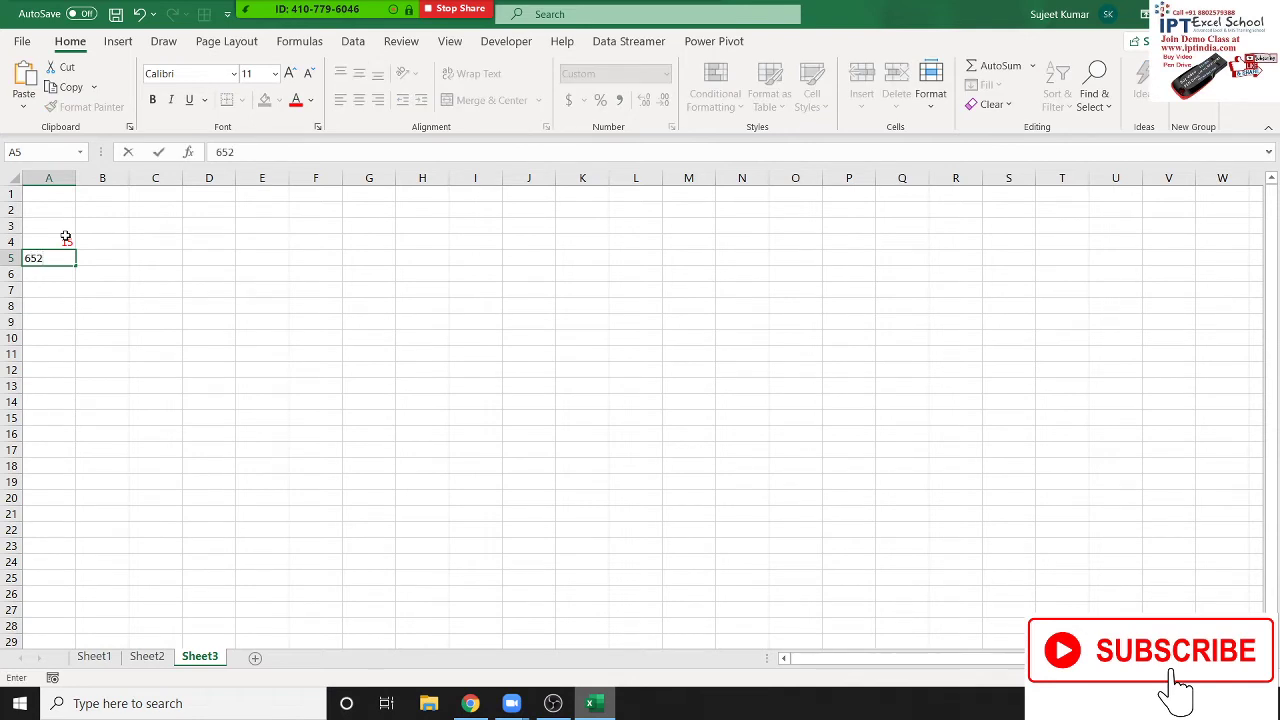
pyautogui.hotkey('ctrl', 'Return')
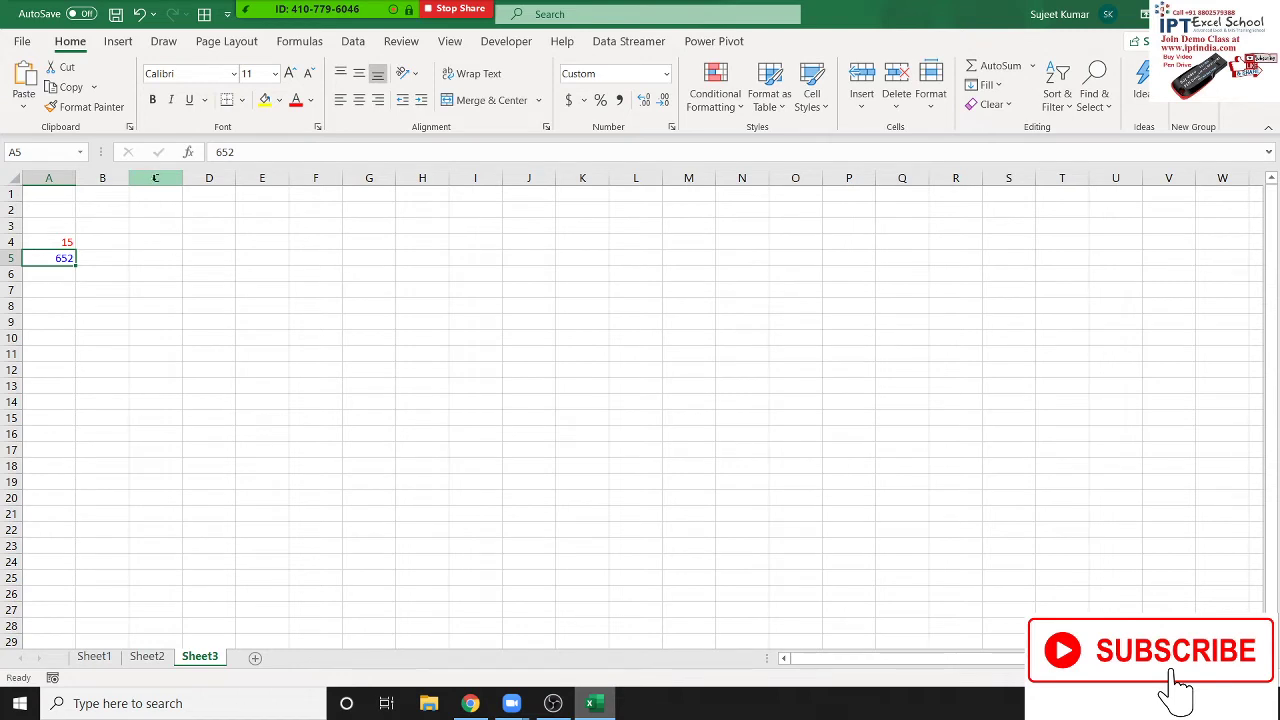
# Browse the Conditional Formatting menu without choosing anything, then select A3:A5.
pyautogui.click(717, 107)
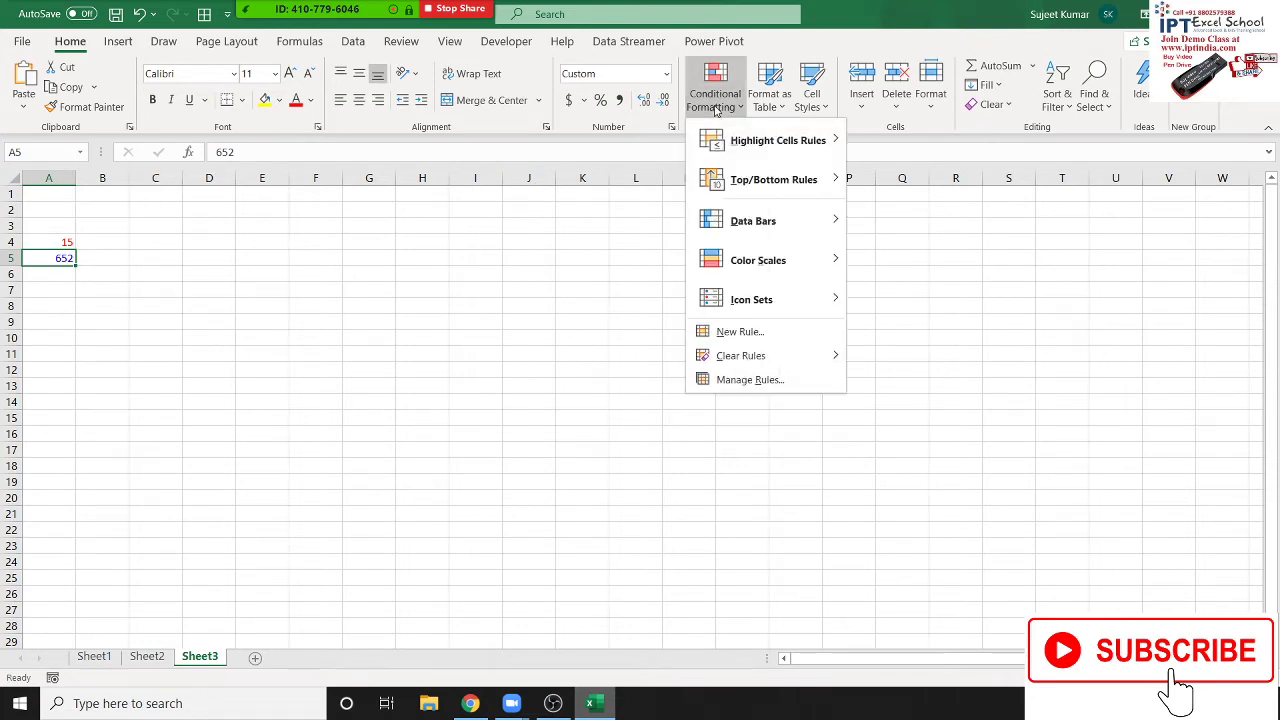
pyautogui.moveTo(765, 140)
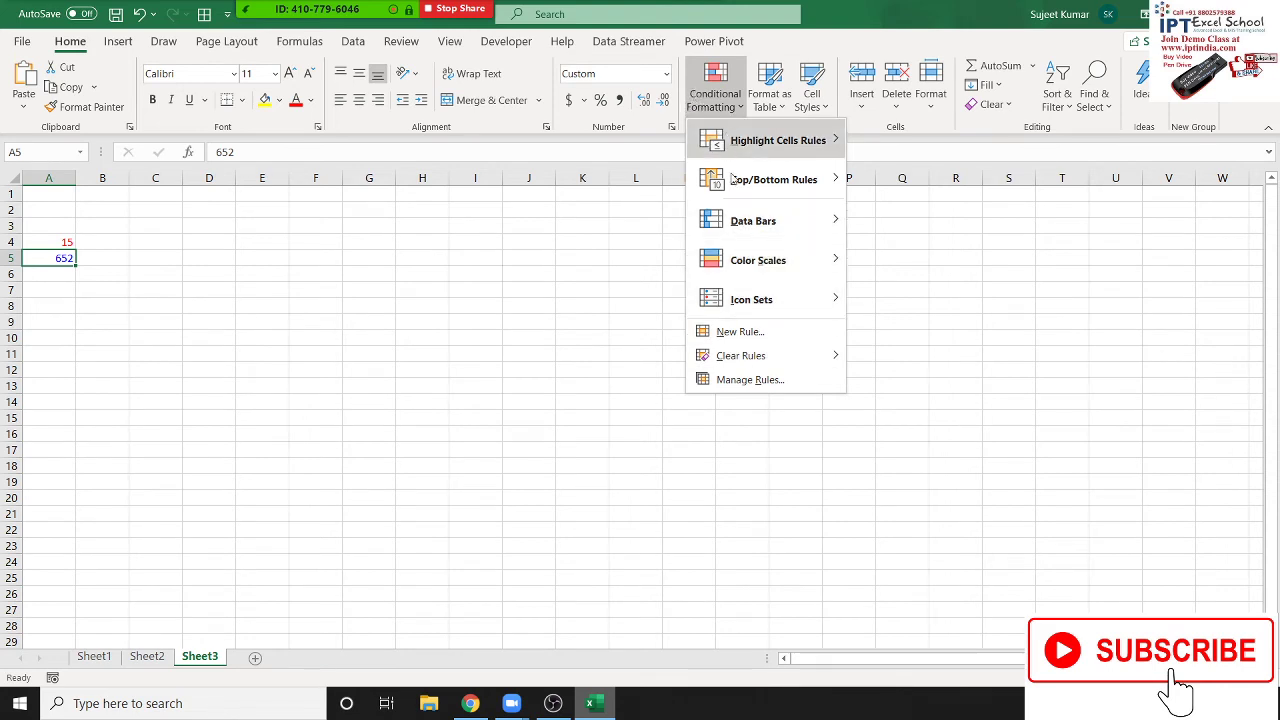
pyautogui.click(521, 286)
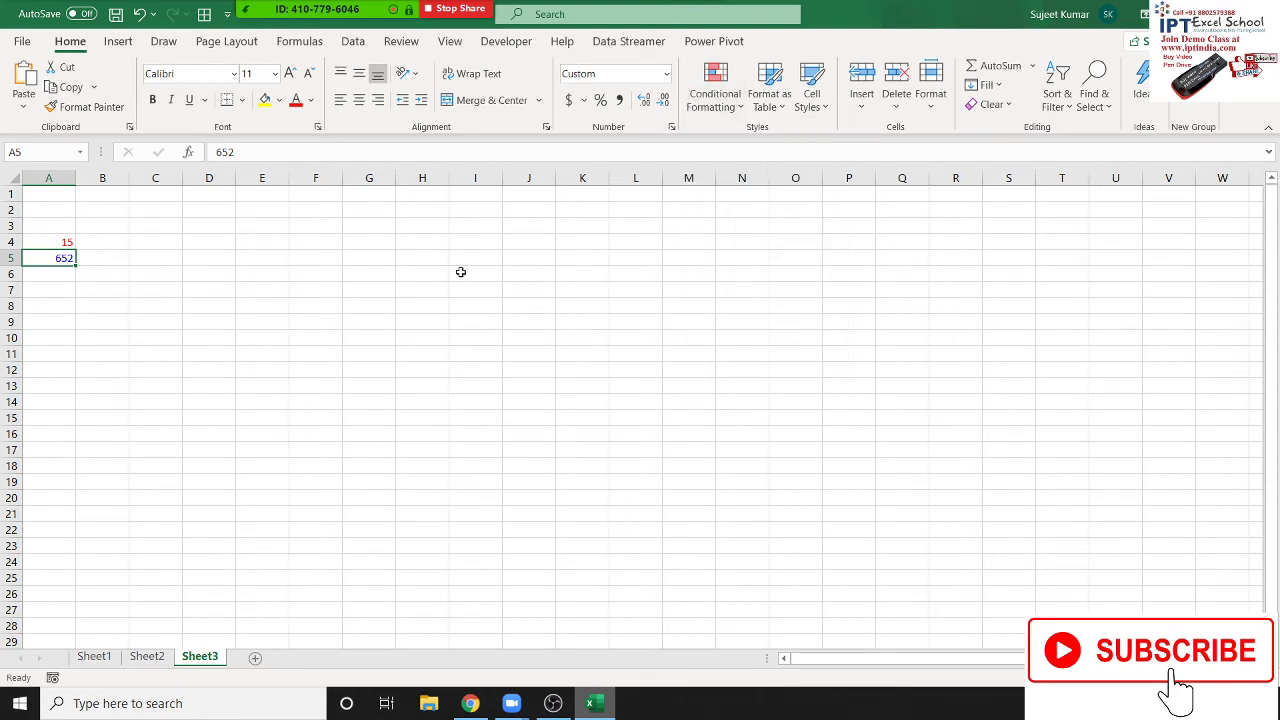
pyautogui.moveTo(51, 229); pyautogui.dragTo(55, 263)
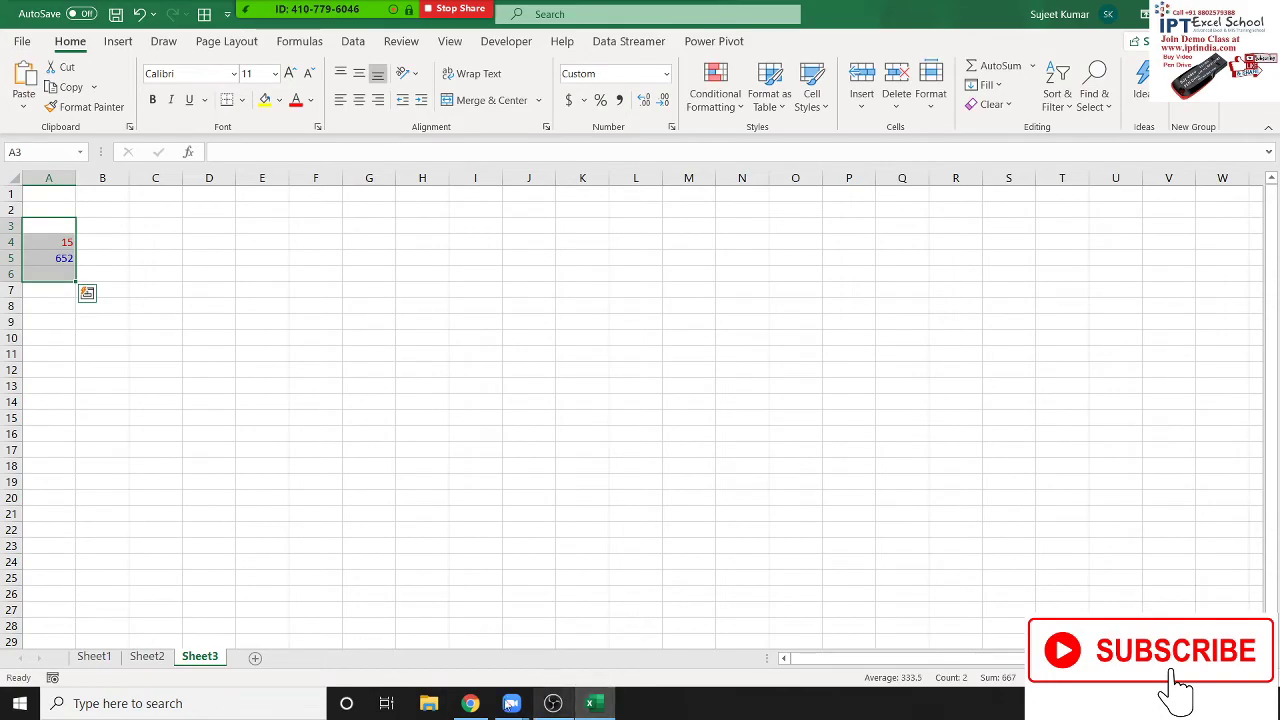
# On the support page, select the four-section example format code.
pyautogui.click(470, 703)
pyautogui.click(470, 703)
pyautogui.scroll(10, 428, 380)
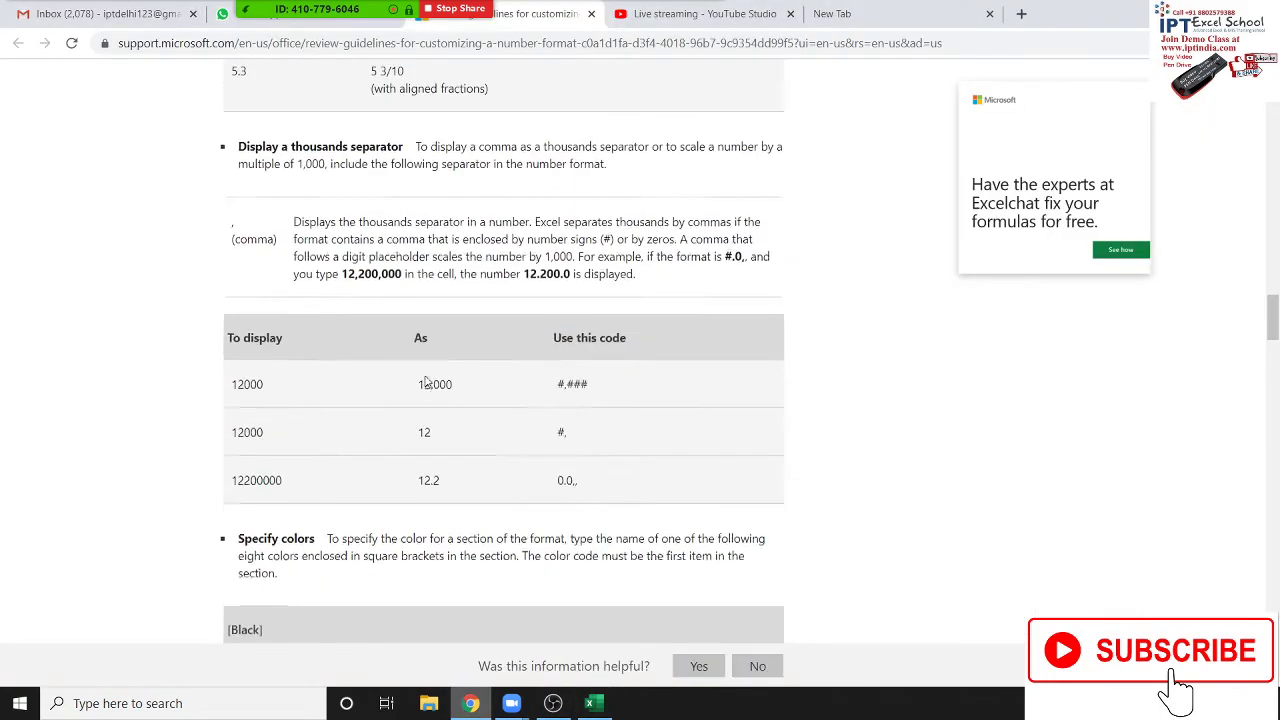
pyautogui.scroll(10, 428, 380)
pyautogui.scroll(10, 464, 421)
pyautogui.scroll(5, 464, 421)
pyautogui.scroll(10, 464, 421)
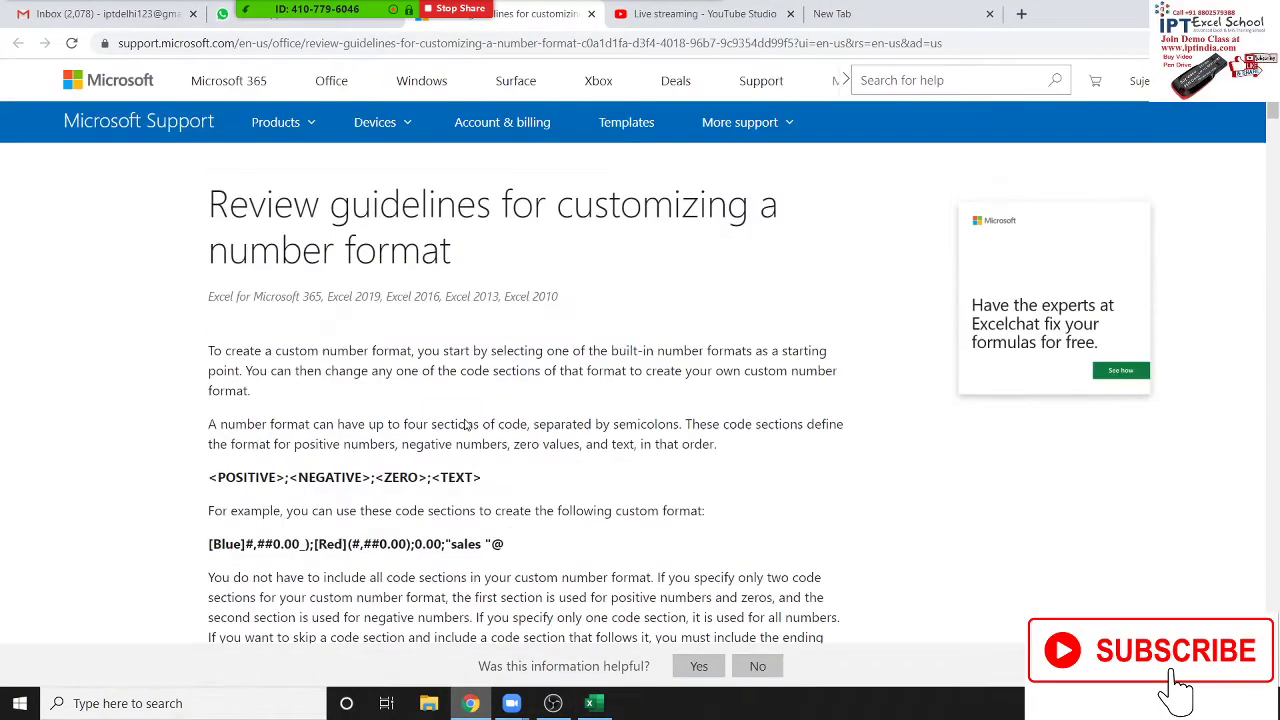
pyautogui.scroll(-3, 464, 421)
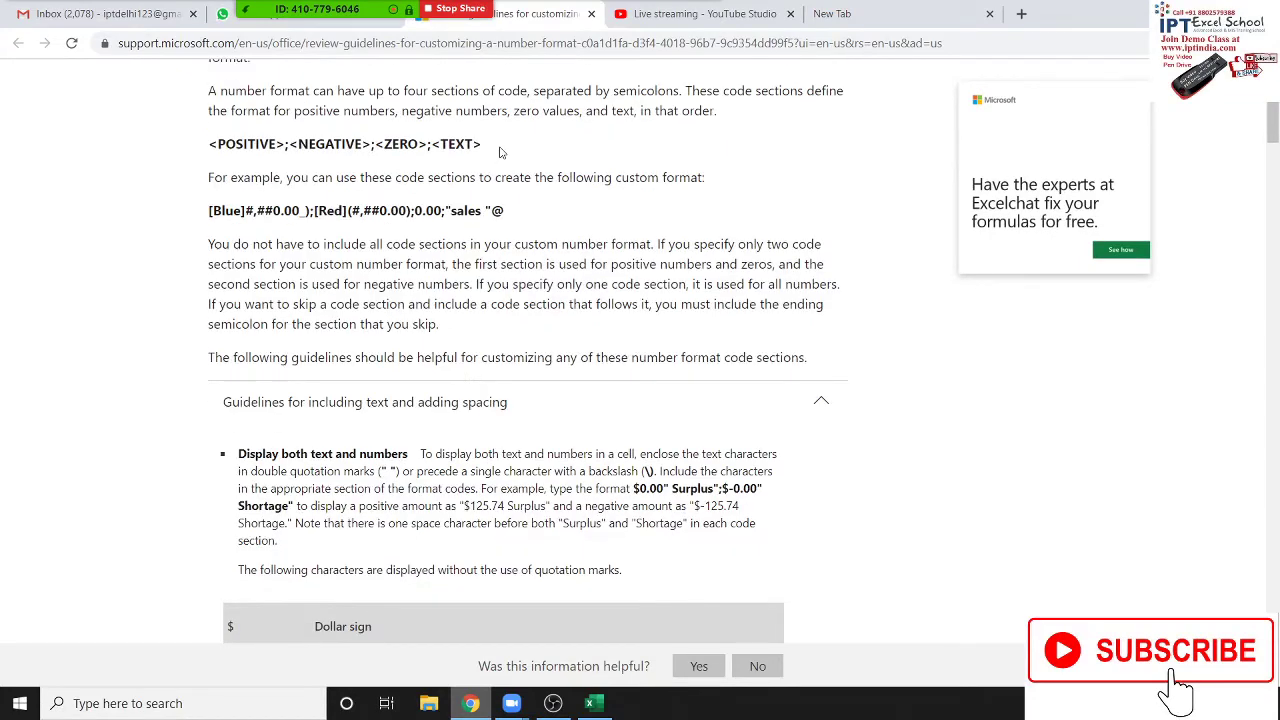
pyautogui.moveTo(481, 146); pyautogui.dragTo(192, 152)
pyautogui.moveTo(185, 219); pyautogui.dragTo(560, 219)
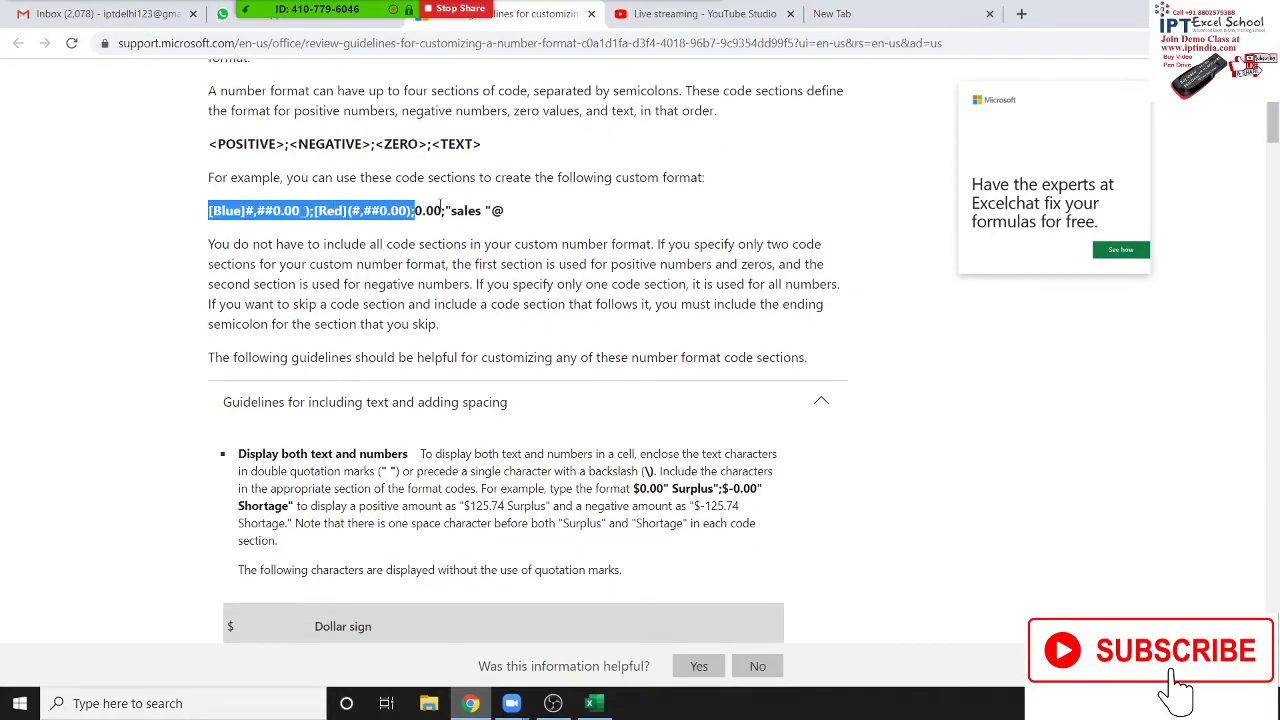
# Review the characters displayed without quotation marks, then return to Excel at cell J1.
pyautogui.scroll(-2, 560, 219)
pyautogui.scroll(-2, 561, 224)
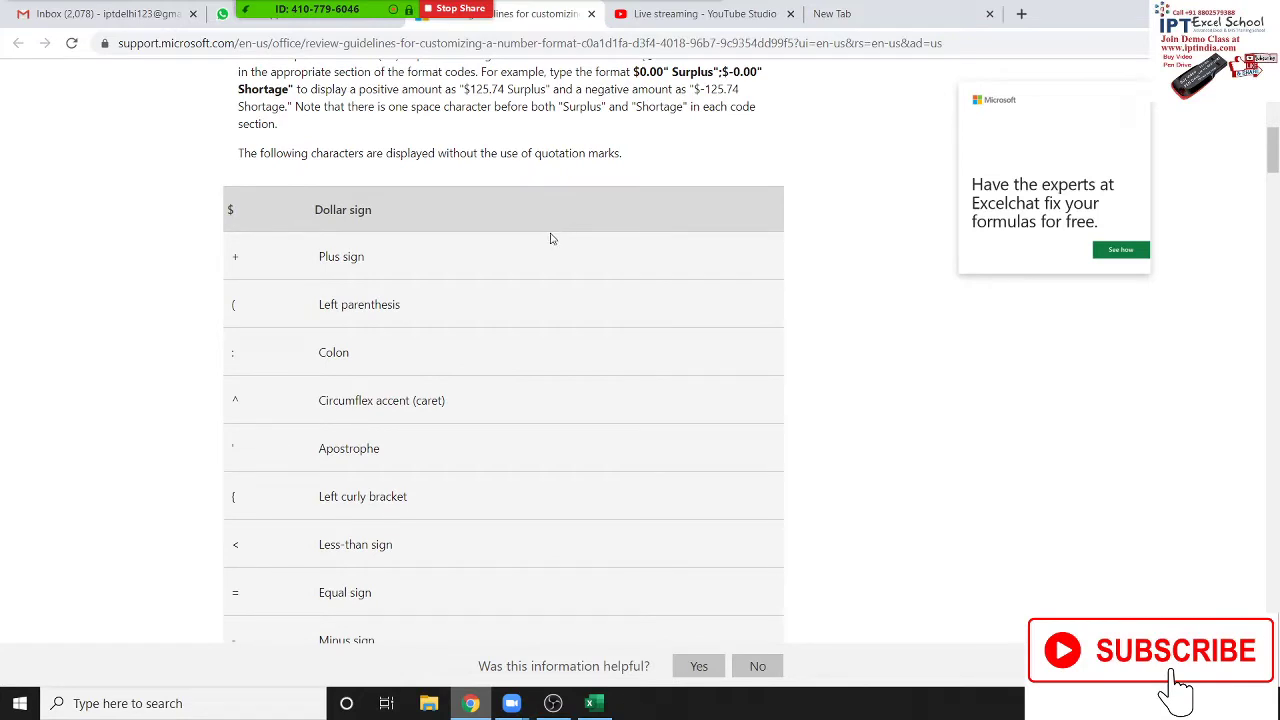
pyautogui.scroll(2, 550, 237)
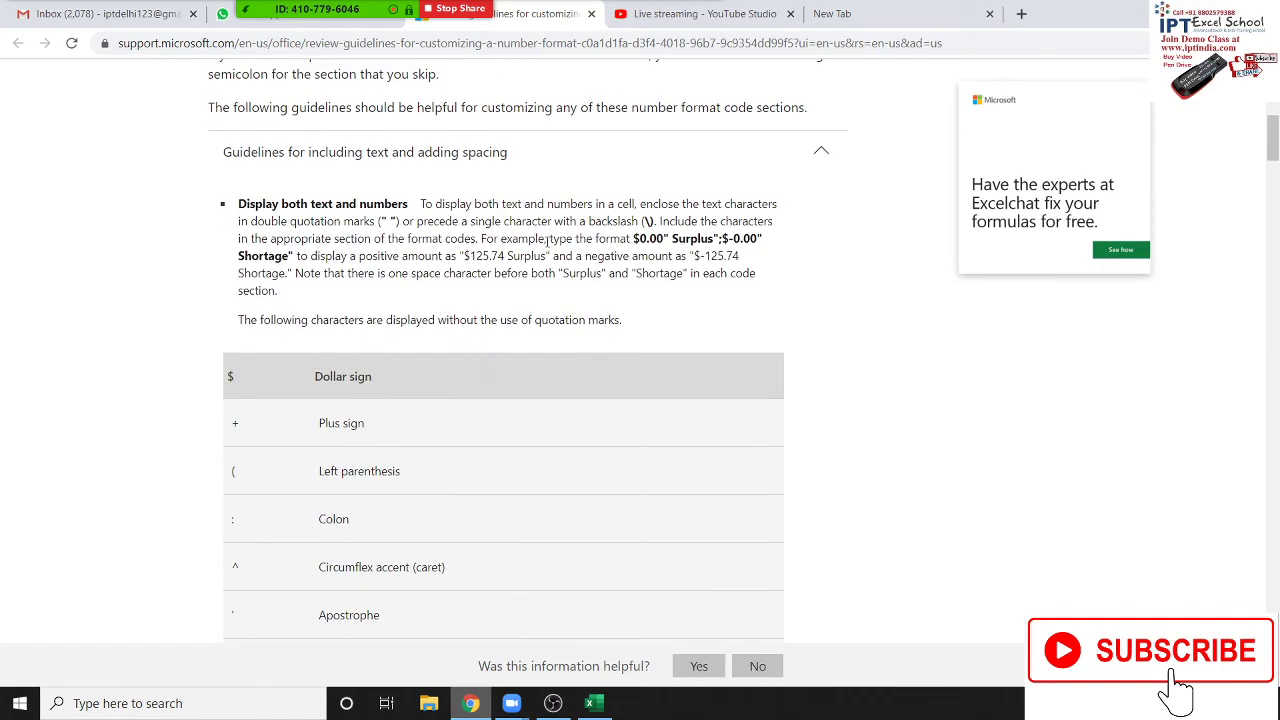
pyautogui.scroll(-2, 547, 240)
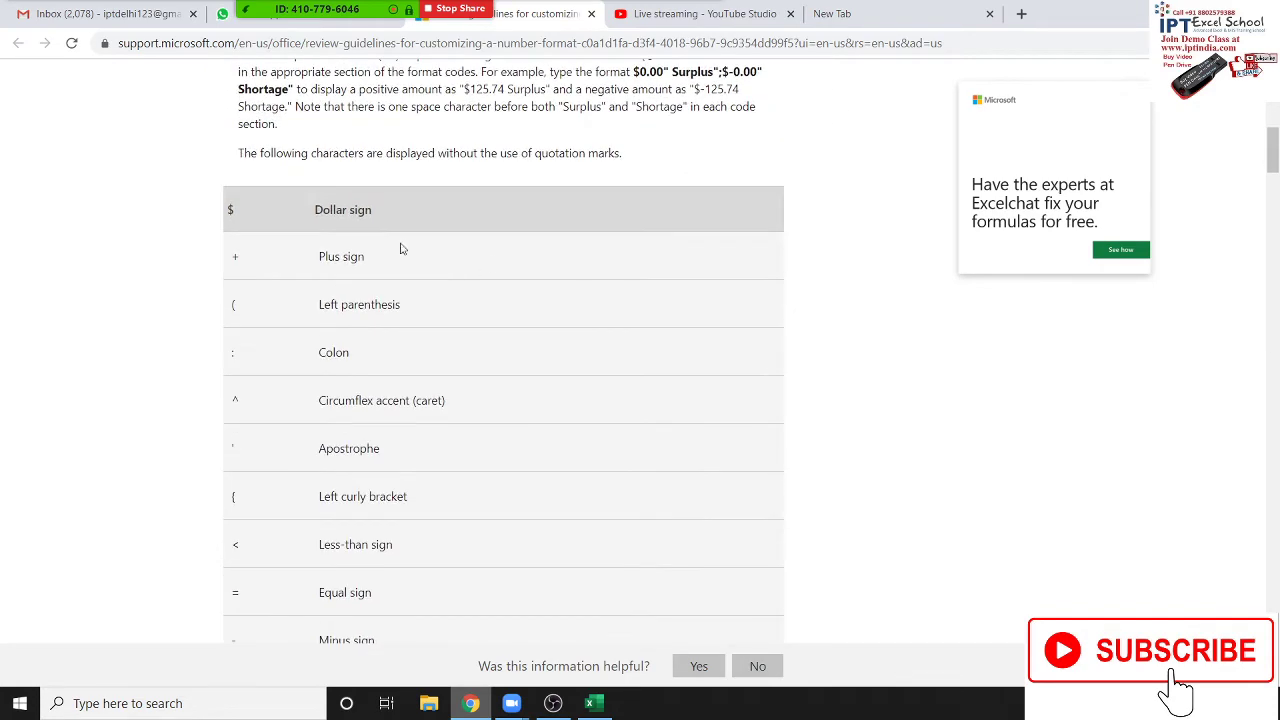
pyautogui.scroll(-1, 400, 249)
pyautogui.moveTo(228, 124); pyautogui.dragTo(236, 212)
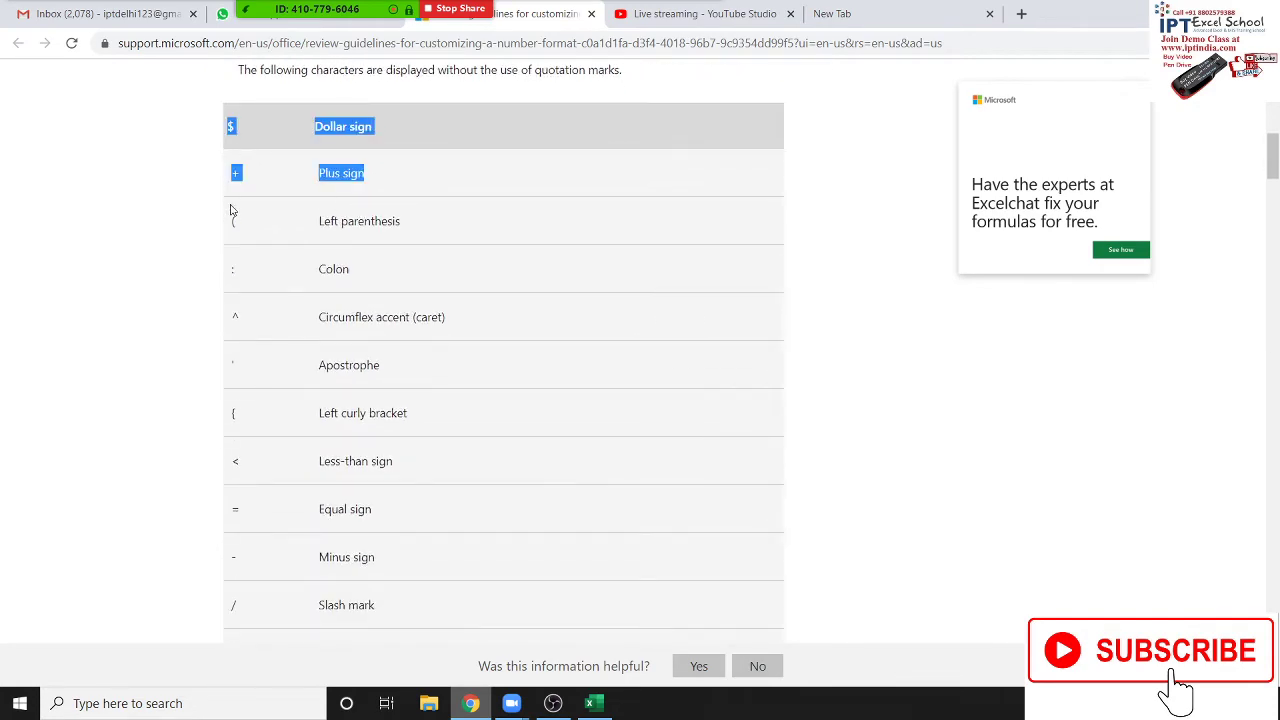
pyautogui.scroll(-2, 250, 345)
pyautogui.scroll(-2, 251, 348)
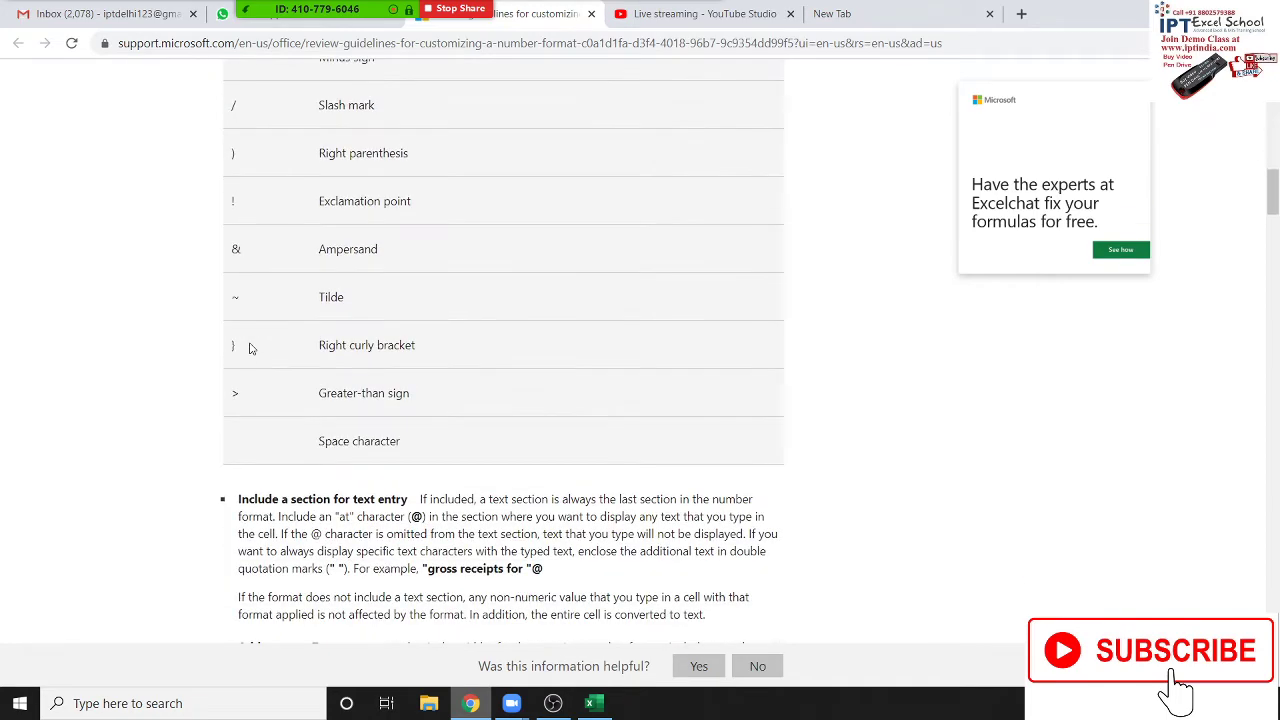
pyautogui.scroll(3, 251, 348)
pyautogui.scroll(1, 251, 348)
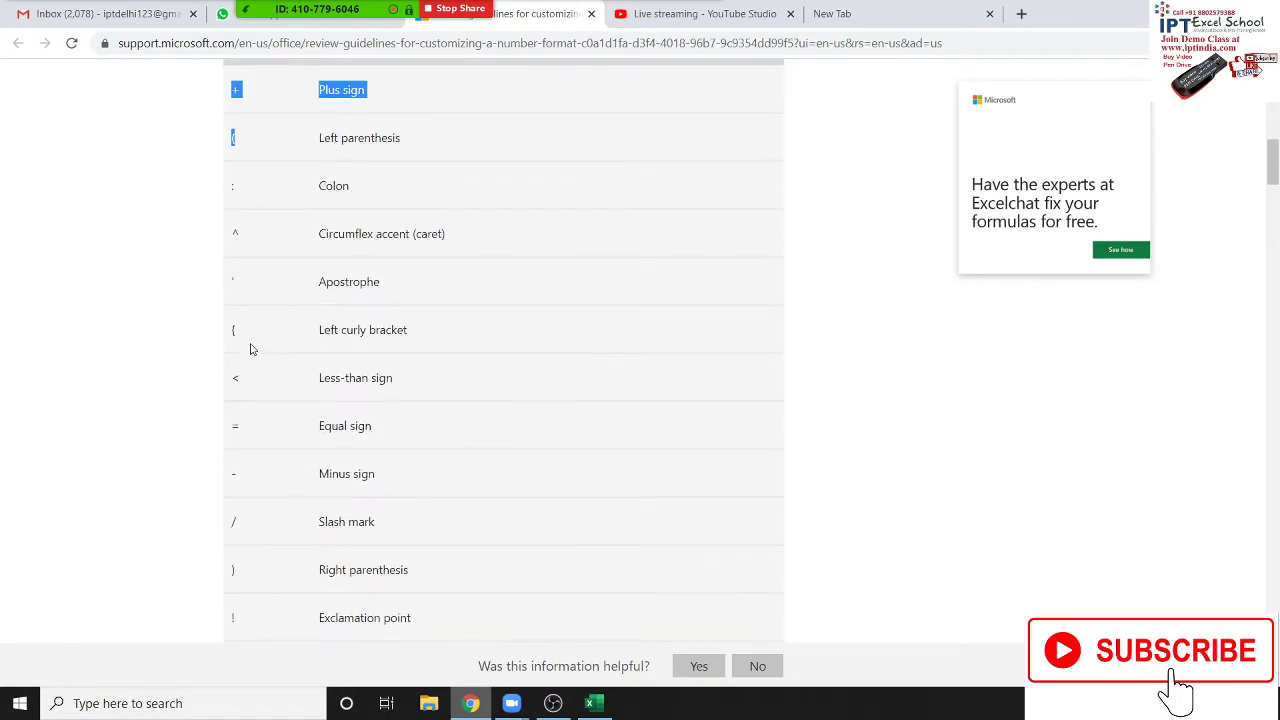
pyautogui.click(590, 703)
pyautogui.click(517, 274)
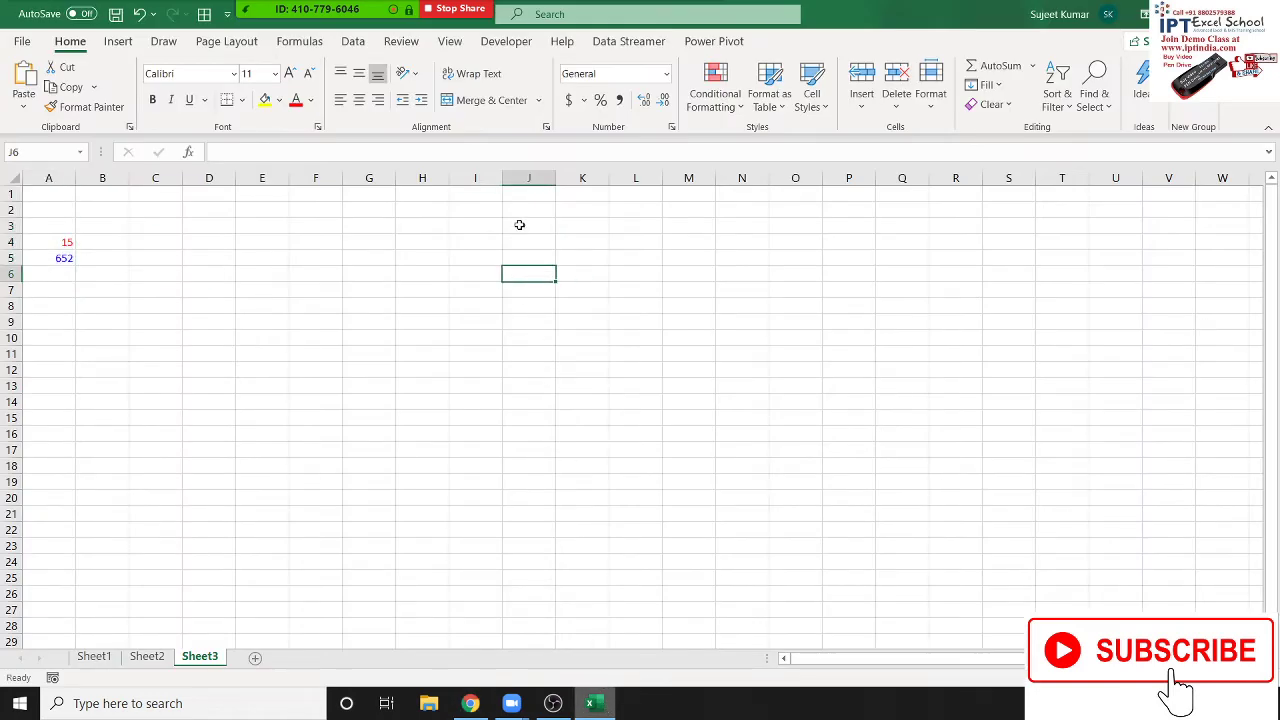
# Enter My in J1, 5' 23" in J2 and 523 in J3, then select J3:J9.
pyautogui.click(528, 193)
pyautogui.write('M')
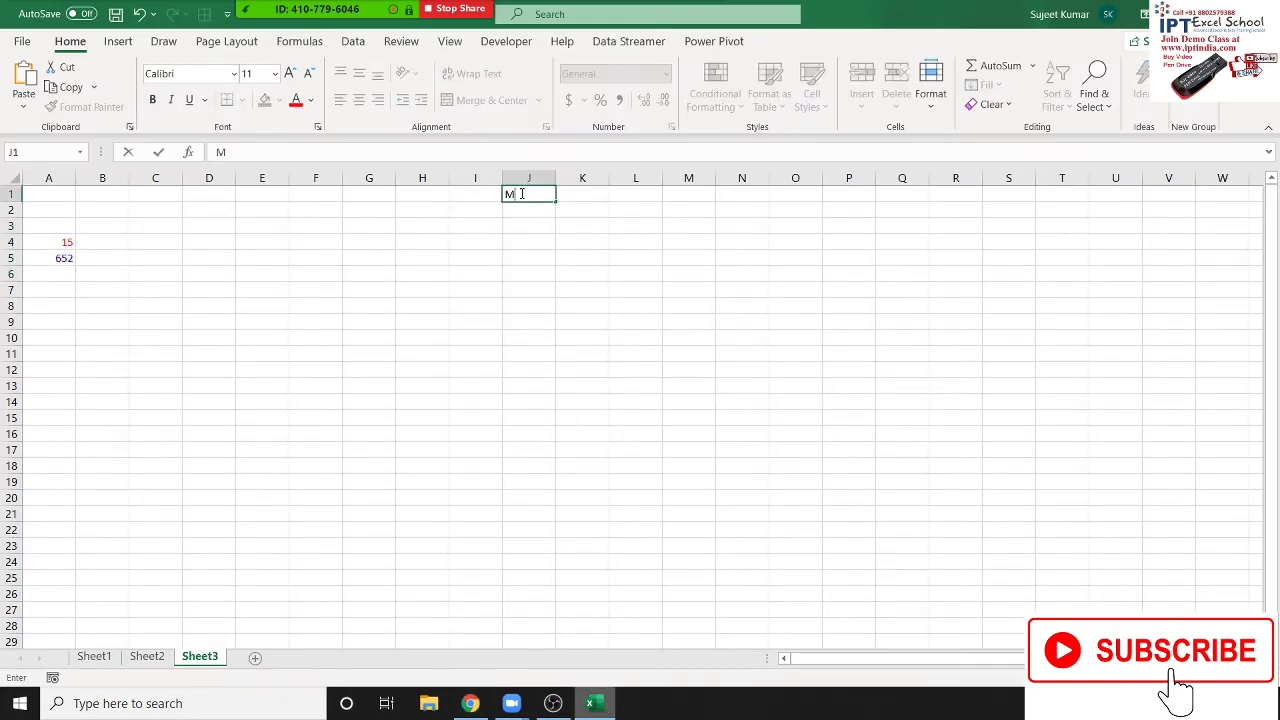
pyautogui.write('y')
pyautogui.press('Return')
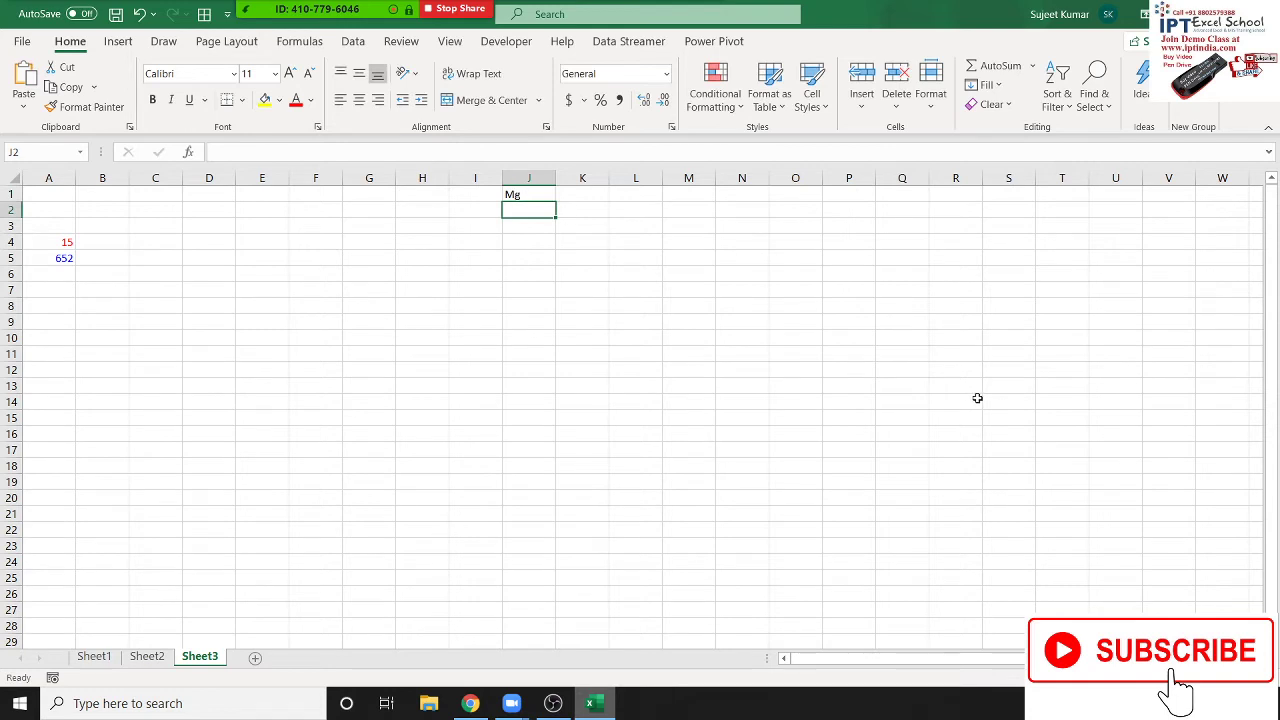
pyautogui.write('54')
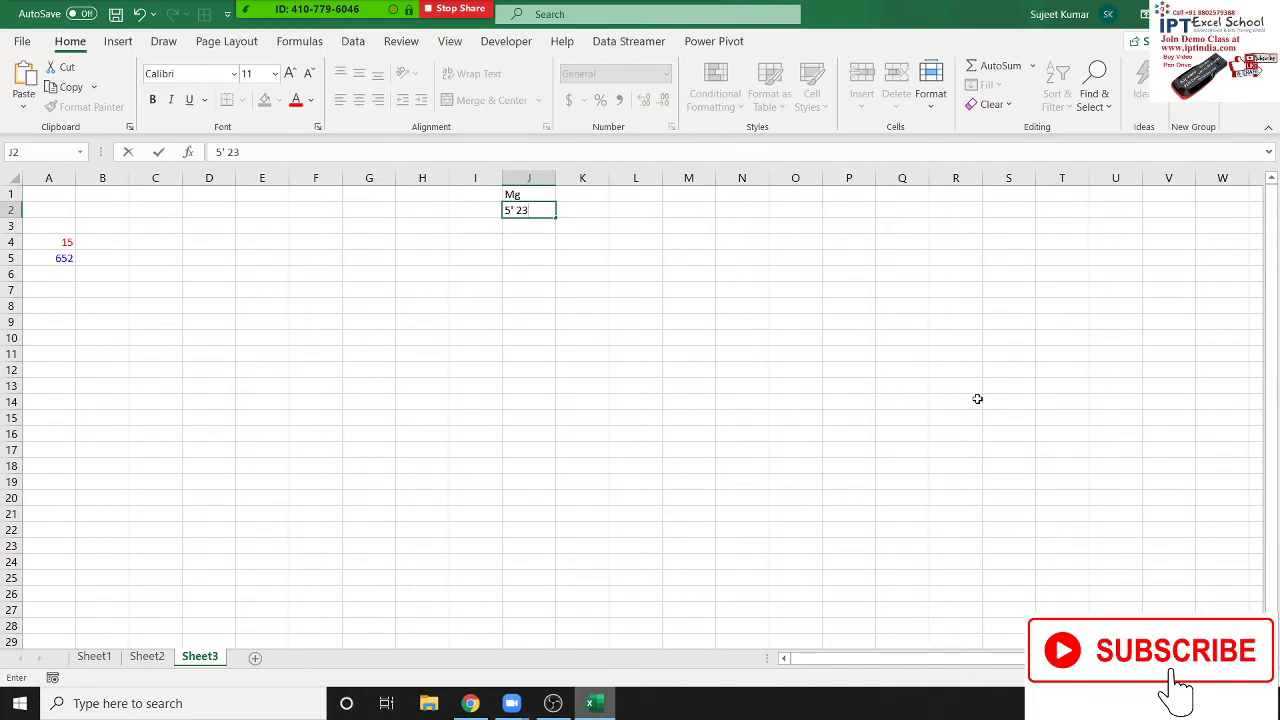
pyautogui.write('"')
pyautogui.press('Return')
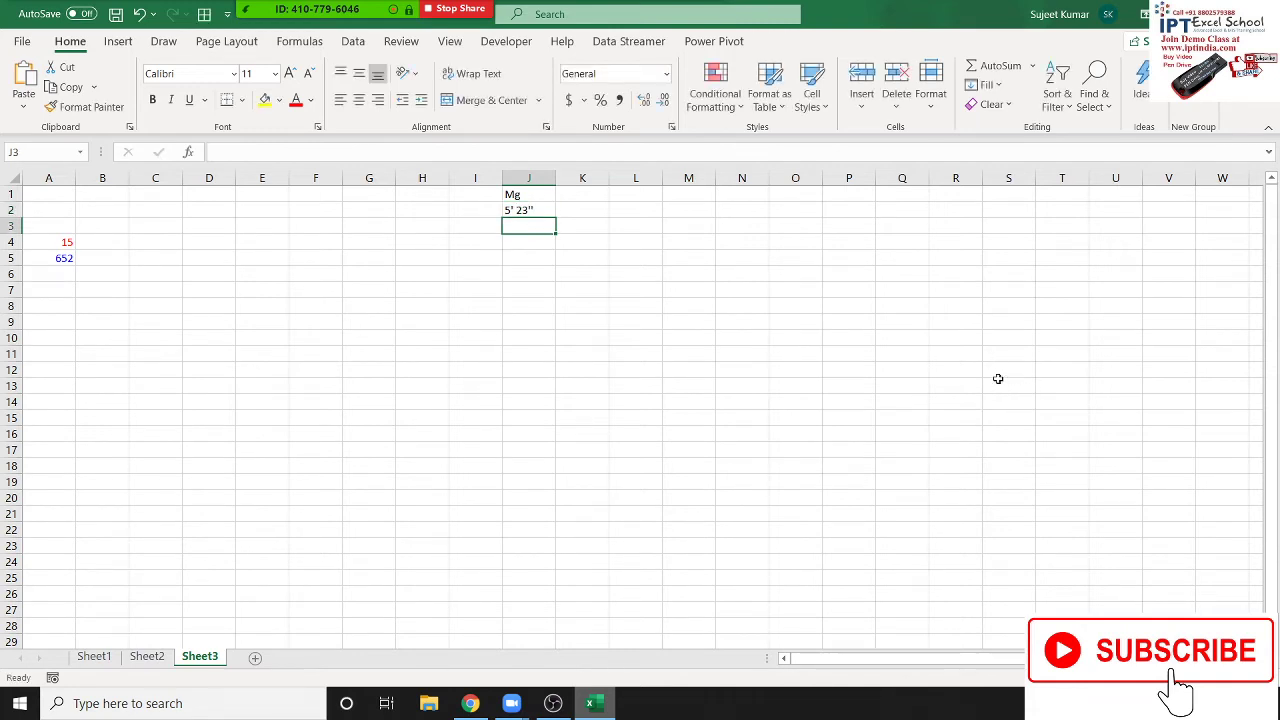
pyautogui.write('523')
pyautogui.press('Return')
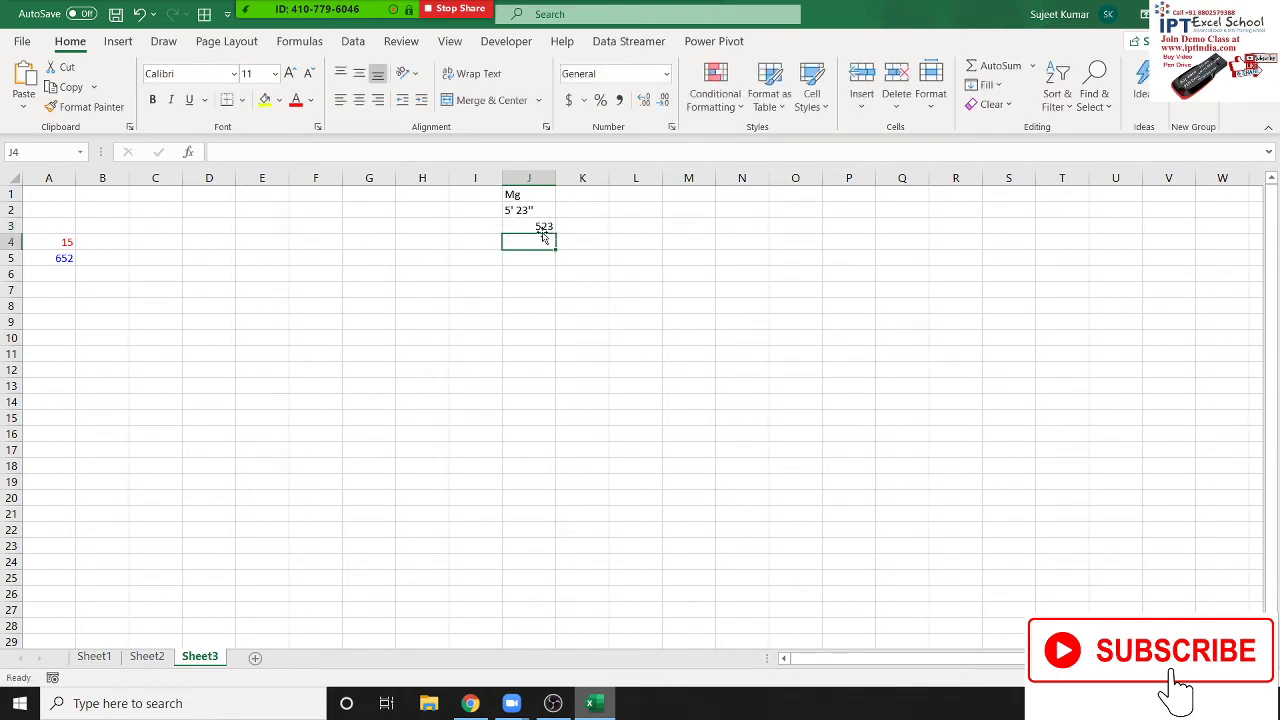
pyautogui.moveTo(541, 227); pyautogui.dragTo(531, 318)
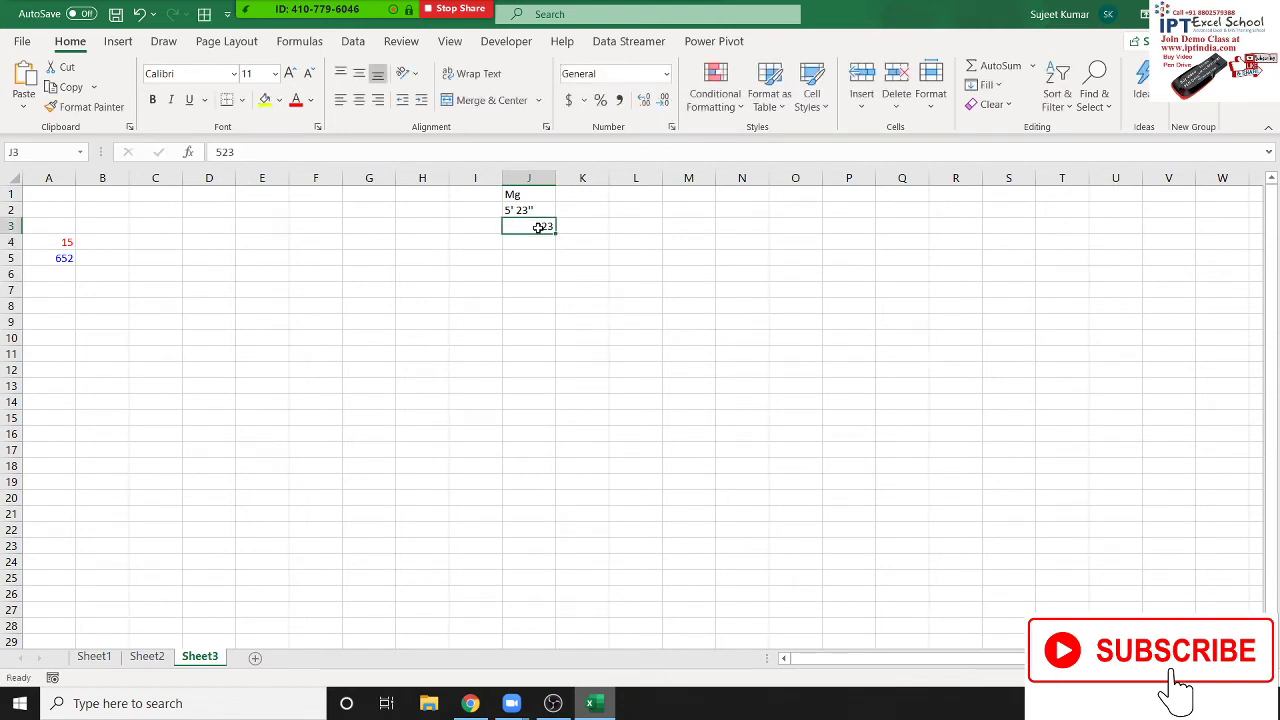
# Apply the custom number format 0' 00" to cells J3:J9.
pyautogui.click(672, 127)
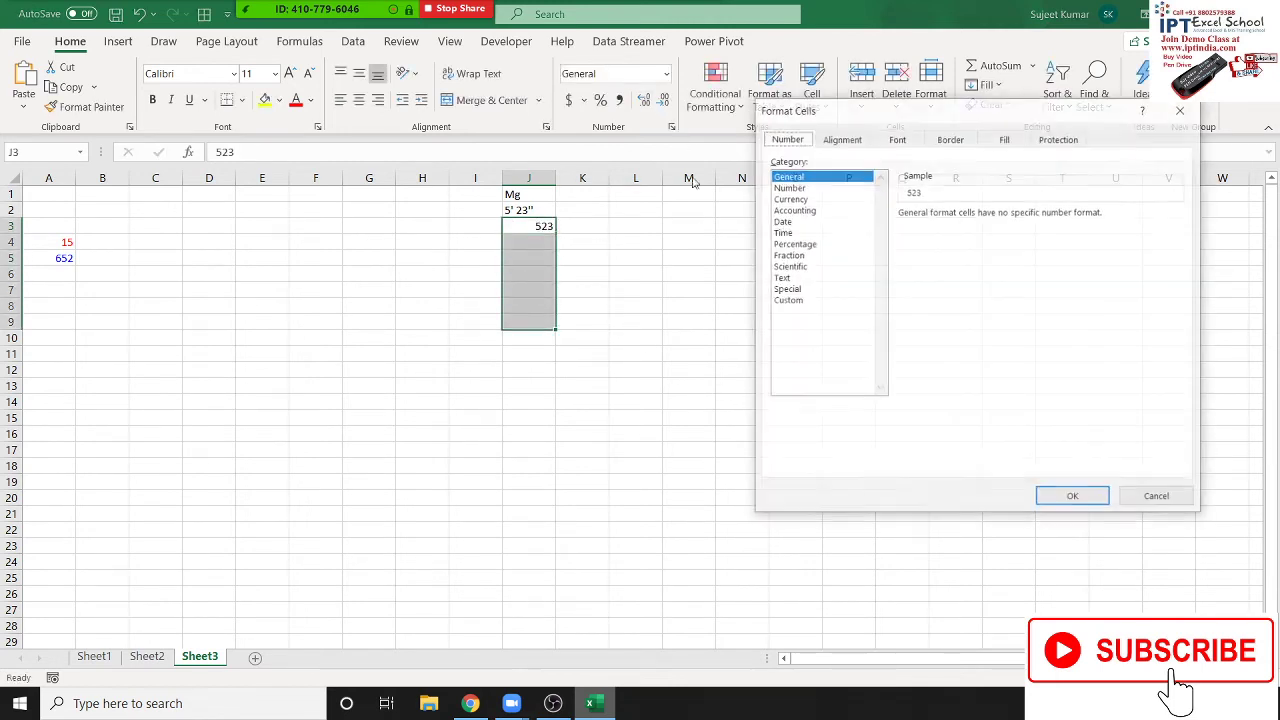
pyautogui.click(790, 302)
pyautogui.doubleClick(932, 228)
pyautogui.write('0')
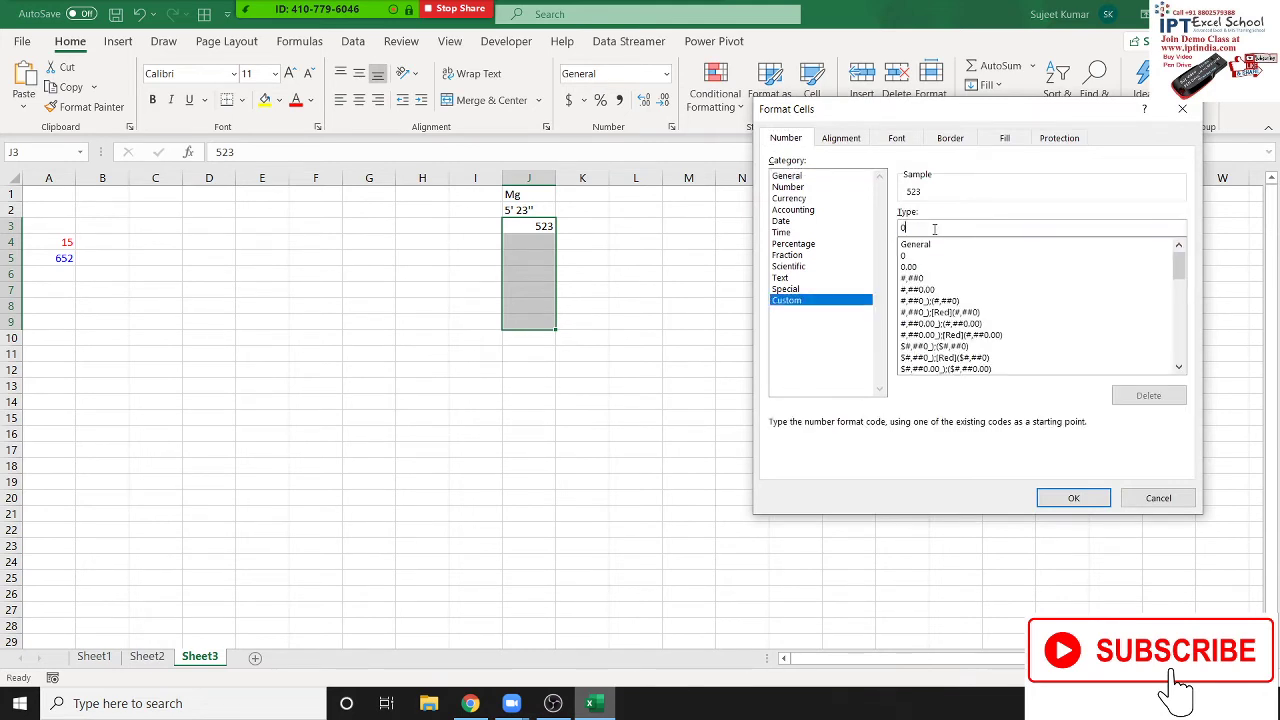
pyautogui.write("'")
pyautogui.write(' 00')
pyautogui.click(1072, 498)
# Enter 965 in J4 and 3652 in J5 so they display 9' 65" and 36' 52".
pyautogui.click(524, 262)
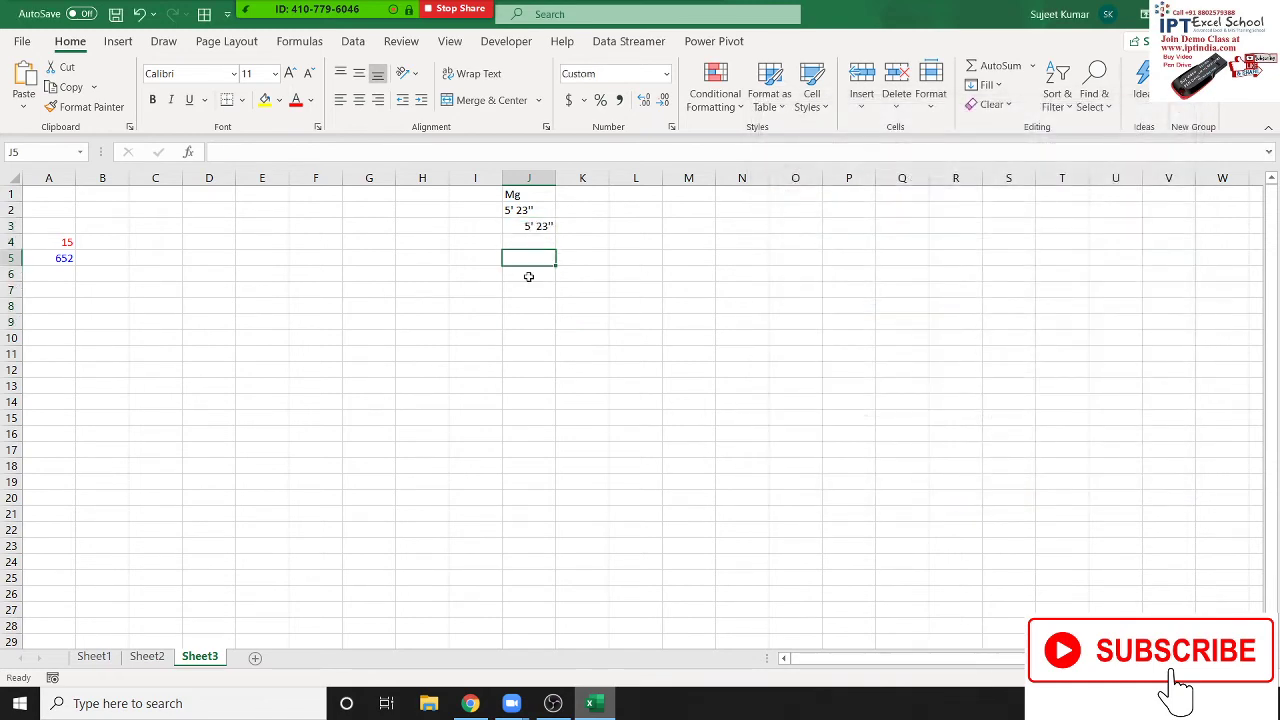
pyautogui.click(513, 243)
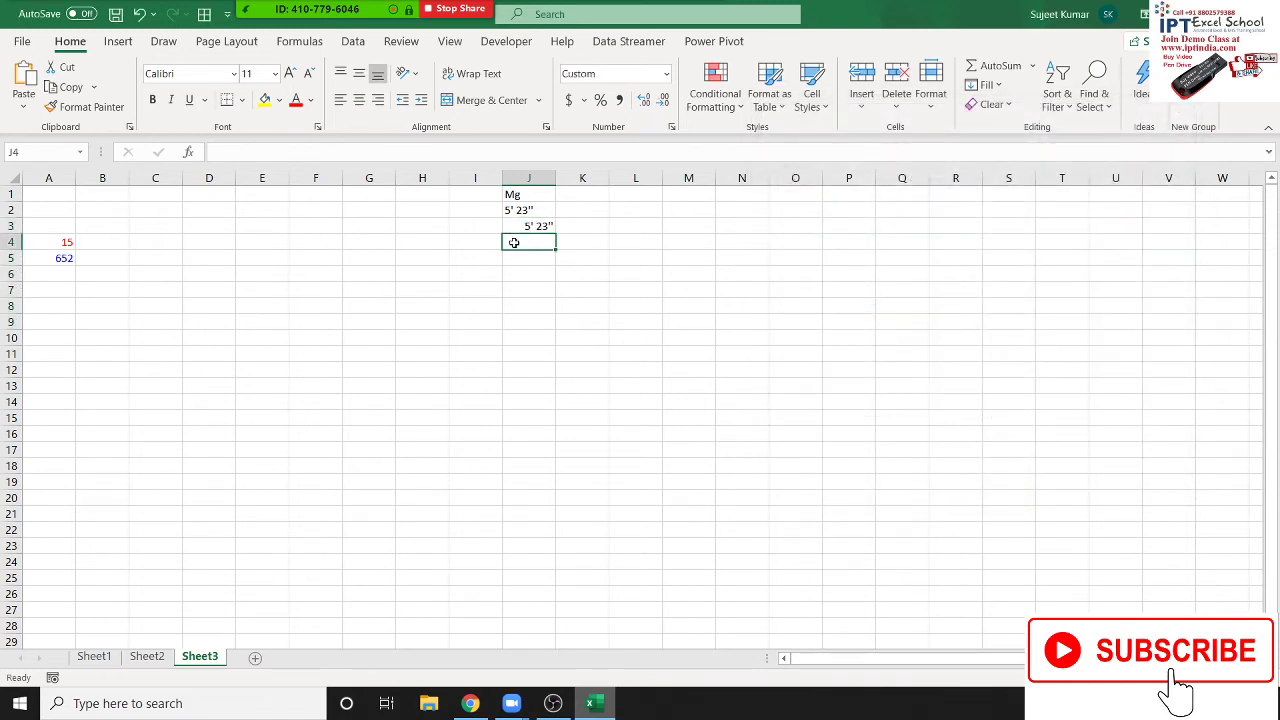
pyautogui.write('965')
pyautogui.press('Return')
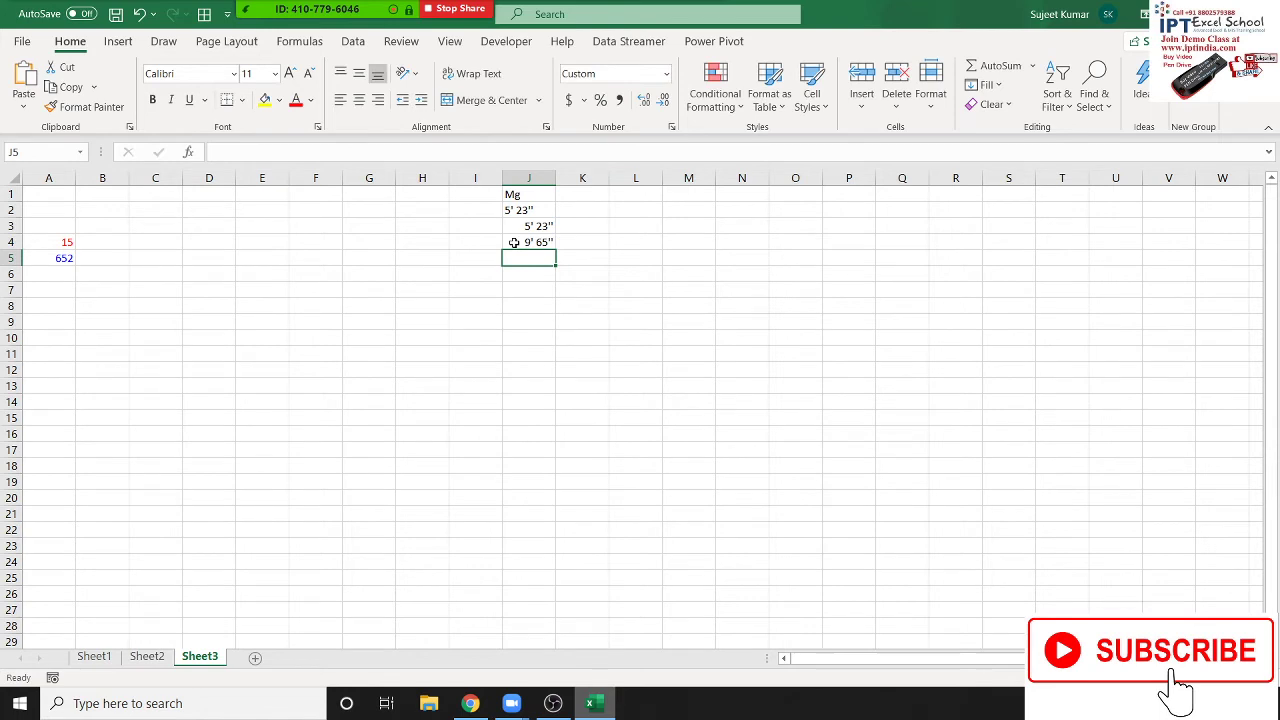
pyautogui.write("36' 52")
pyautogui.press('Return')
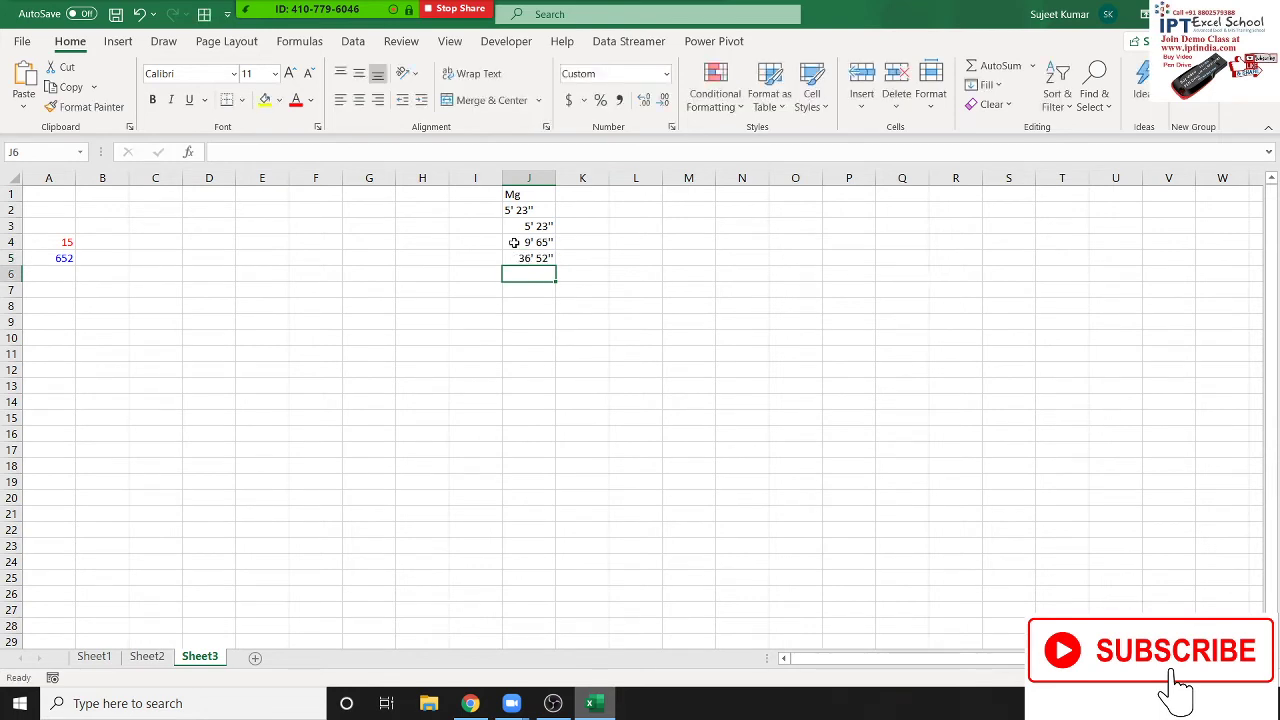
pyautogui.press('Up')
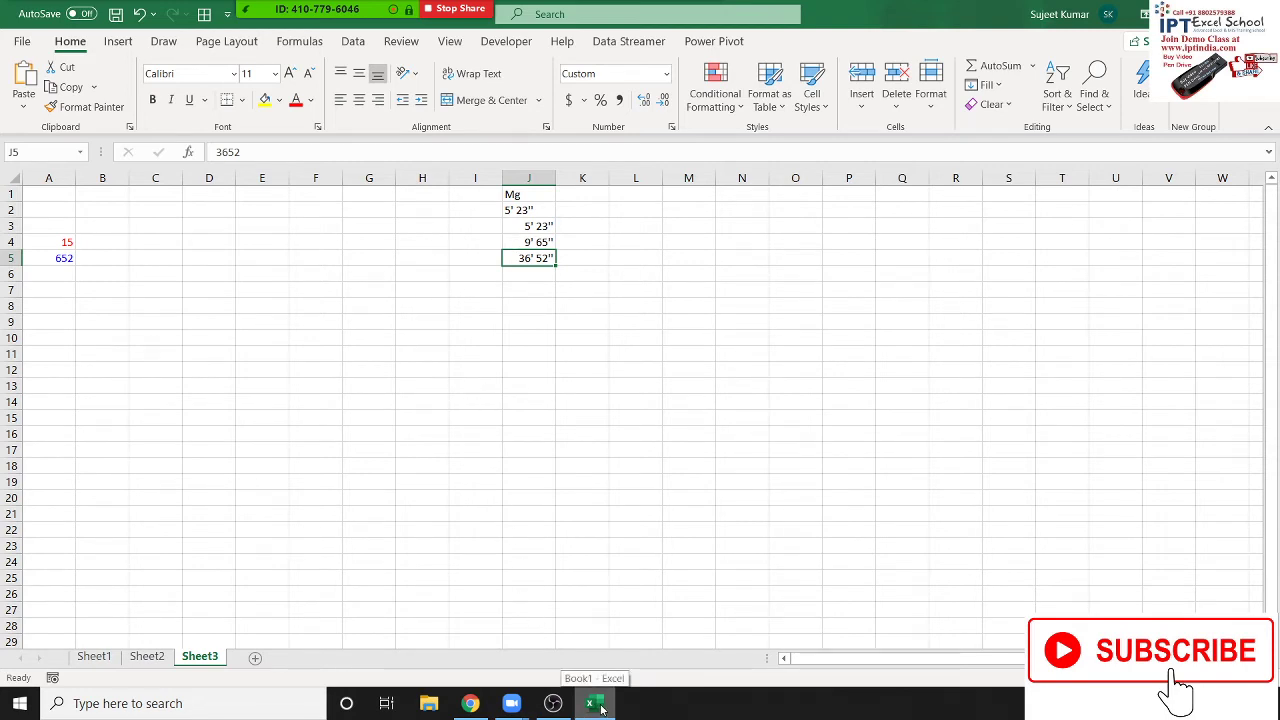
pyautogui.click(470, 703)
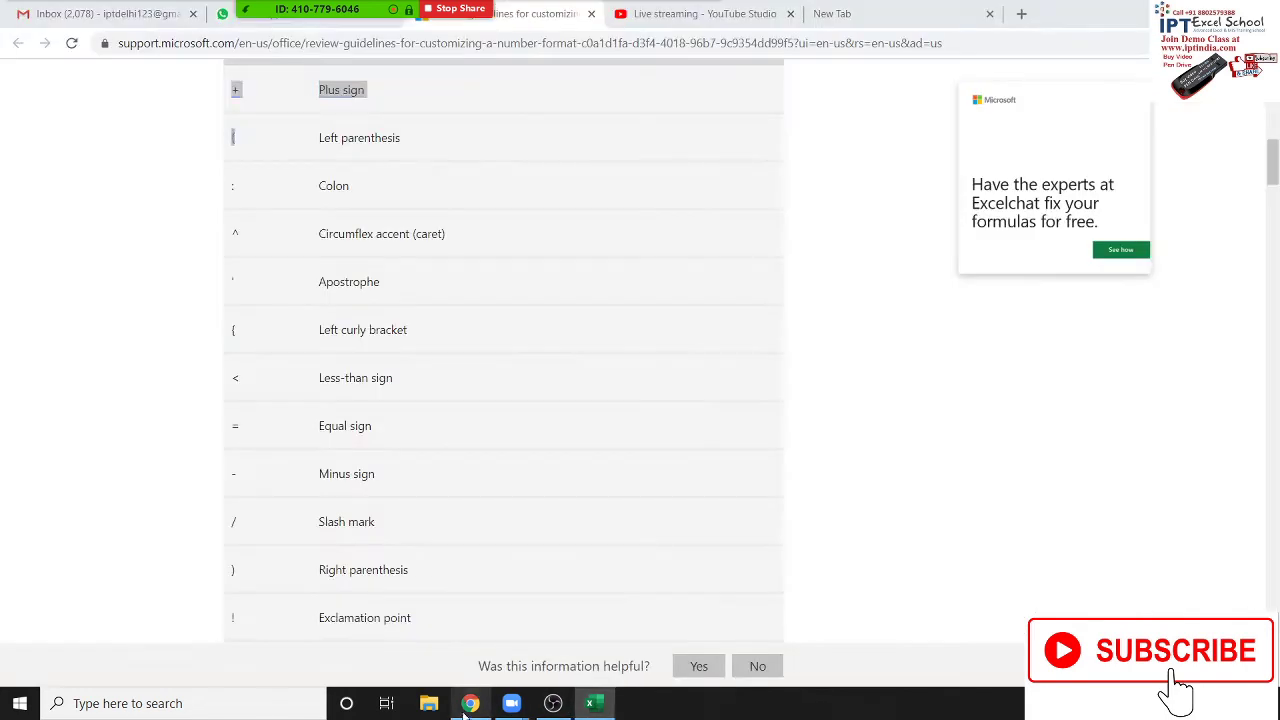
pyautogui.scroll(3, 258, 200)
pyautogui.scroll(-3, 258, 247)
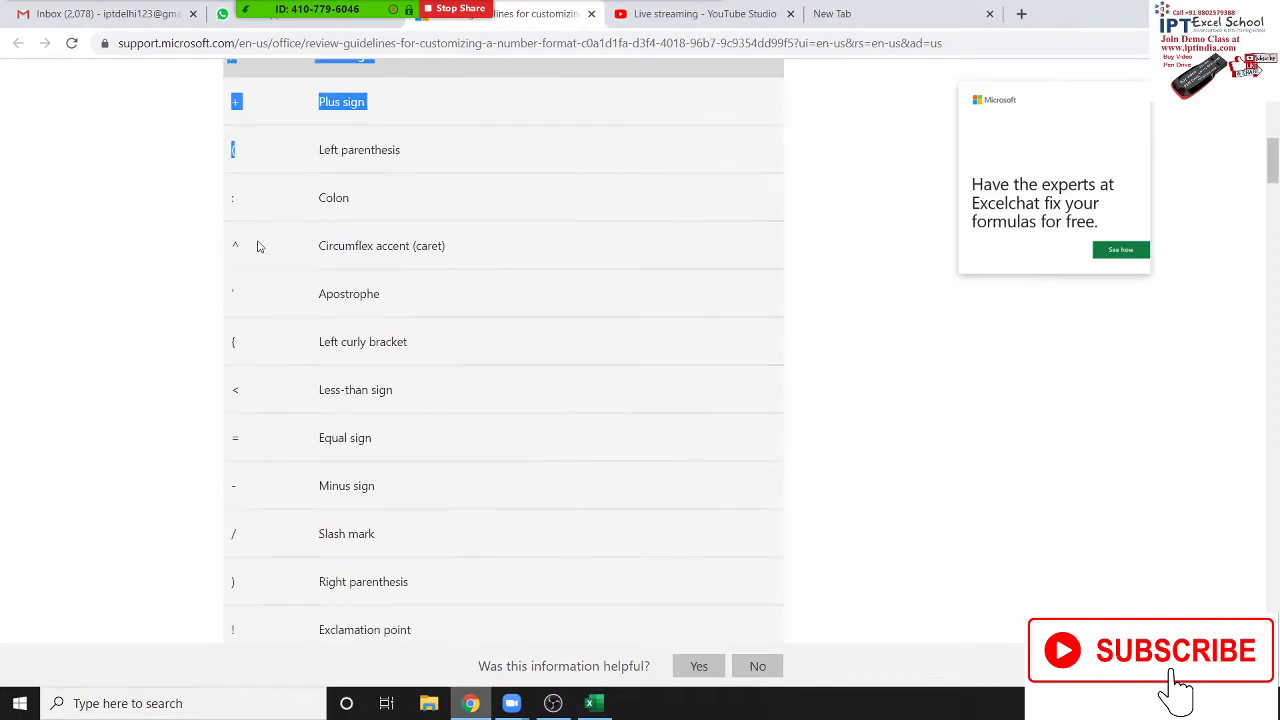
pyautogui.scroll(-4, 258, 247)
pyautogui.scroll(-2, 258, 247)
pyautogui.scroll(-2, 257, 247)
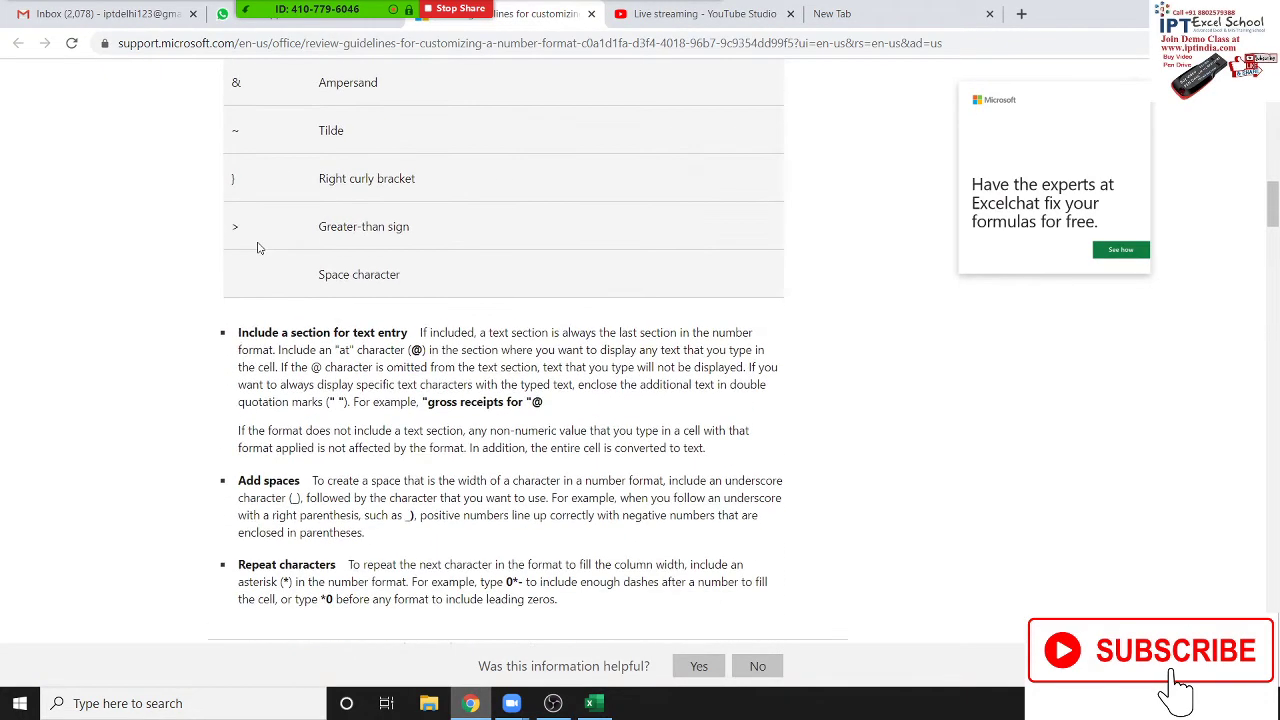
pyautogui.scroll(-2, 257, 247)
pyautogui.doubleClick(417, 266)
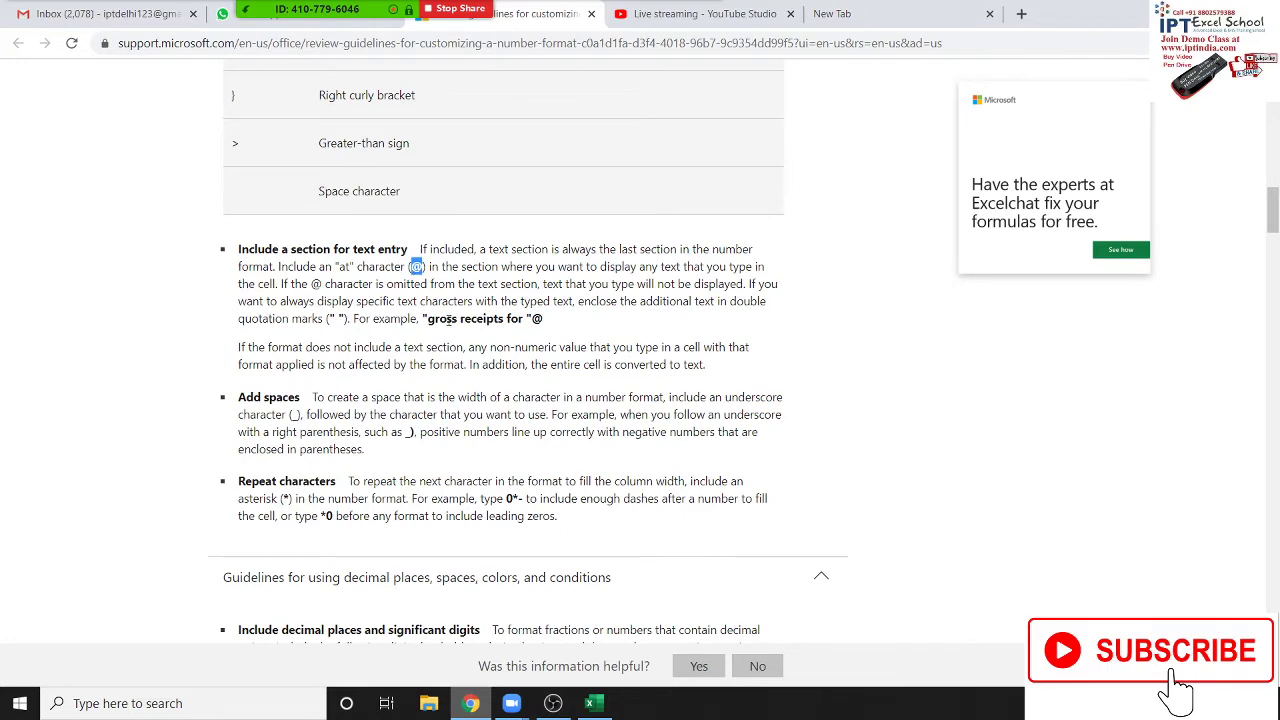
pyautogui.doubleClick(536, 318)
pyautogui.scroll(-2, 530, 416)
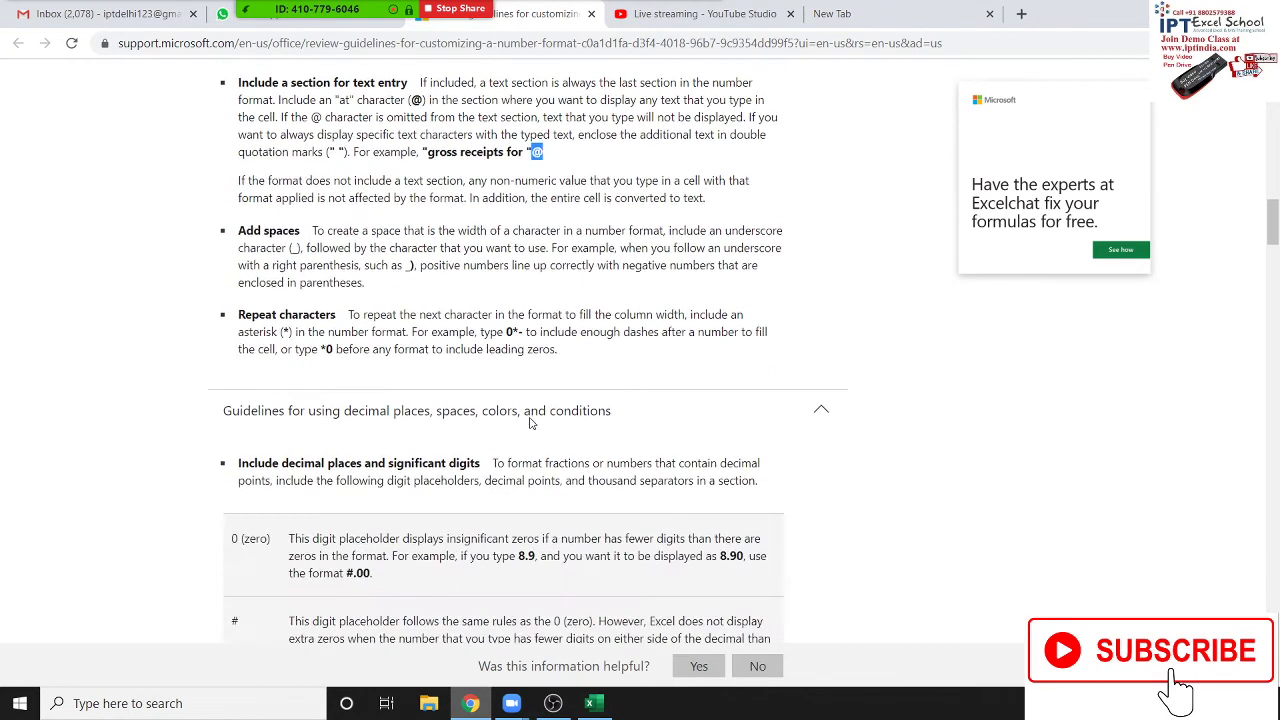
pyautogui.scroll(-3, 530, 420)
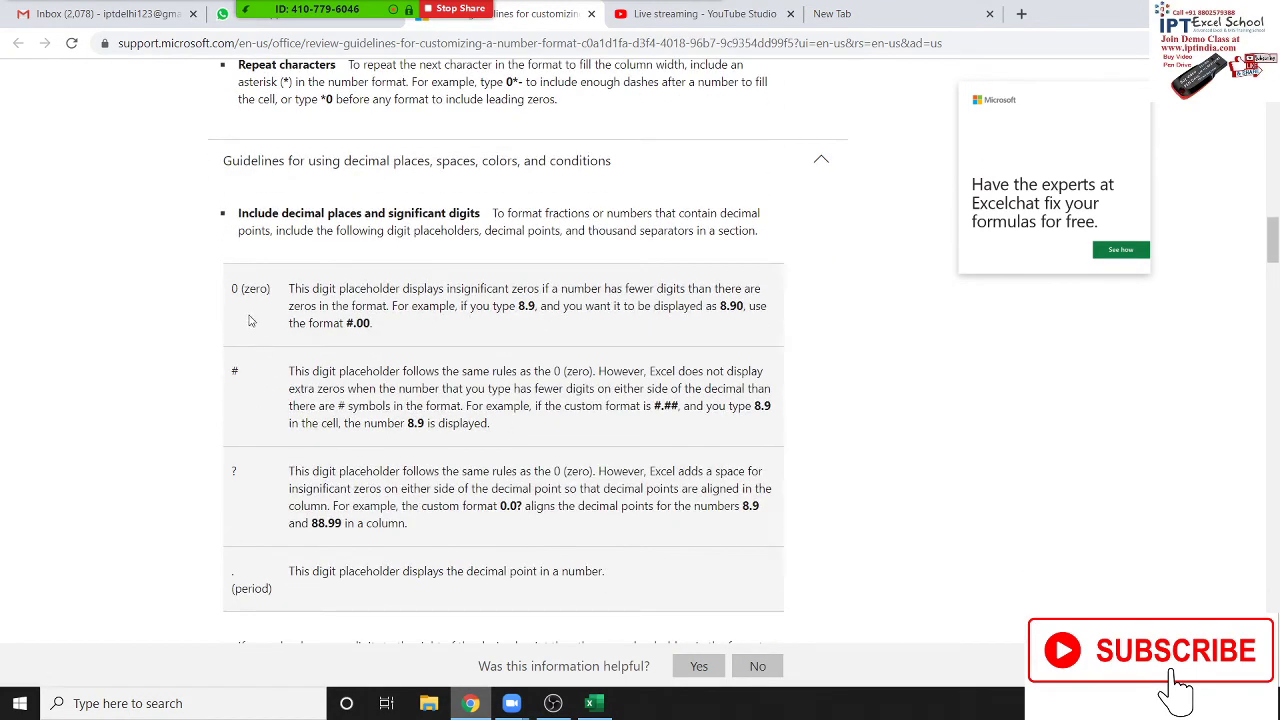
pyautogui.moveTo(257, 288); pyautogui.dragTo(260, 372)
pyautogui.scroll(-2, 465, 455)
pyautogui.scroll(-2, 465, 457)
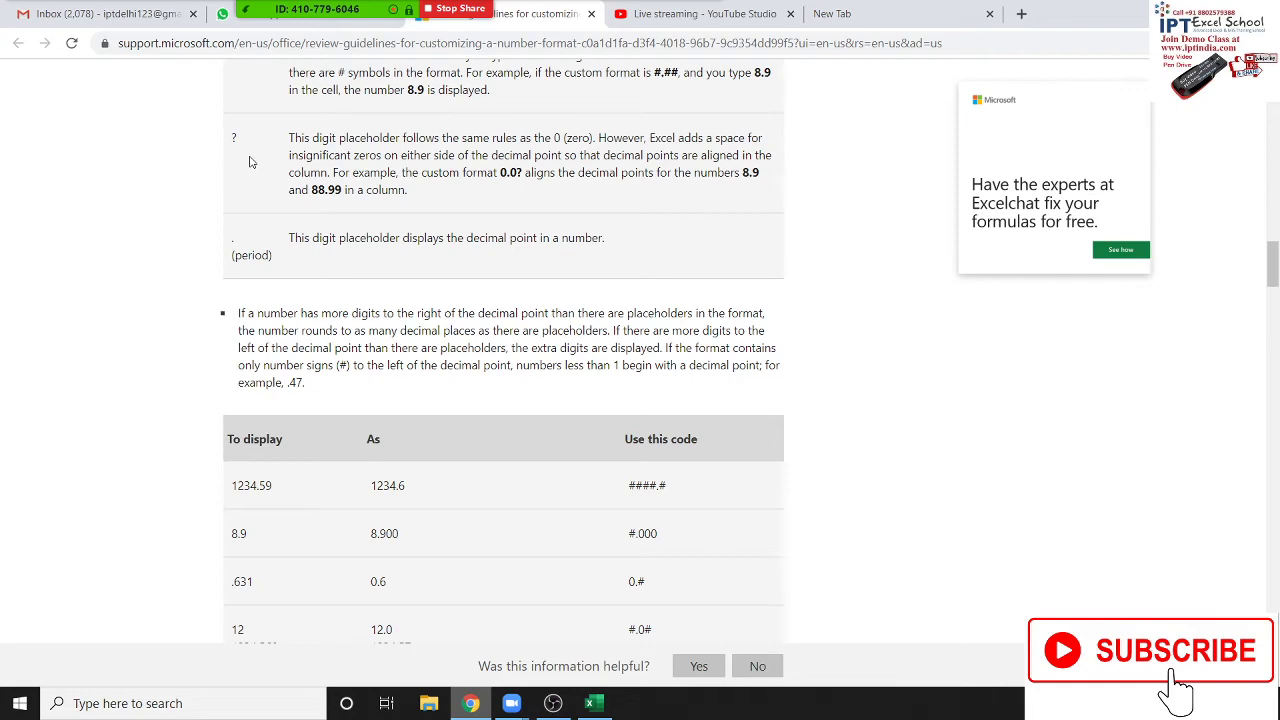
# Review the digit-placeholder example: 1234.59 with format ####.# displays as 1234.6.
pyautogui.scroll(-3, 251, 160)
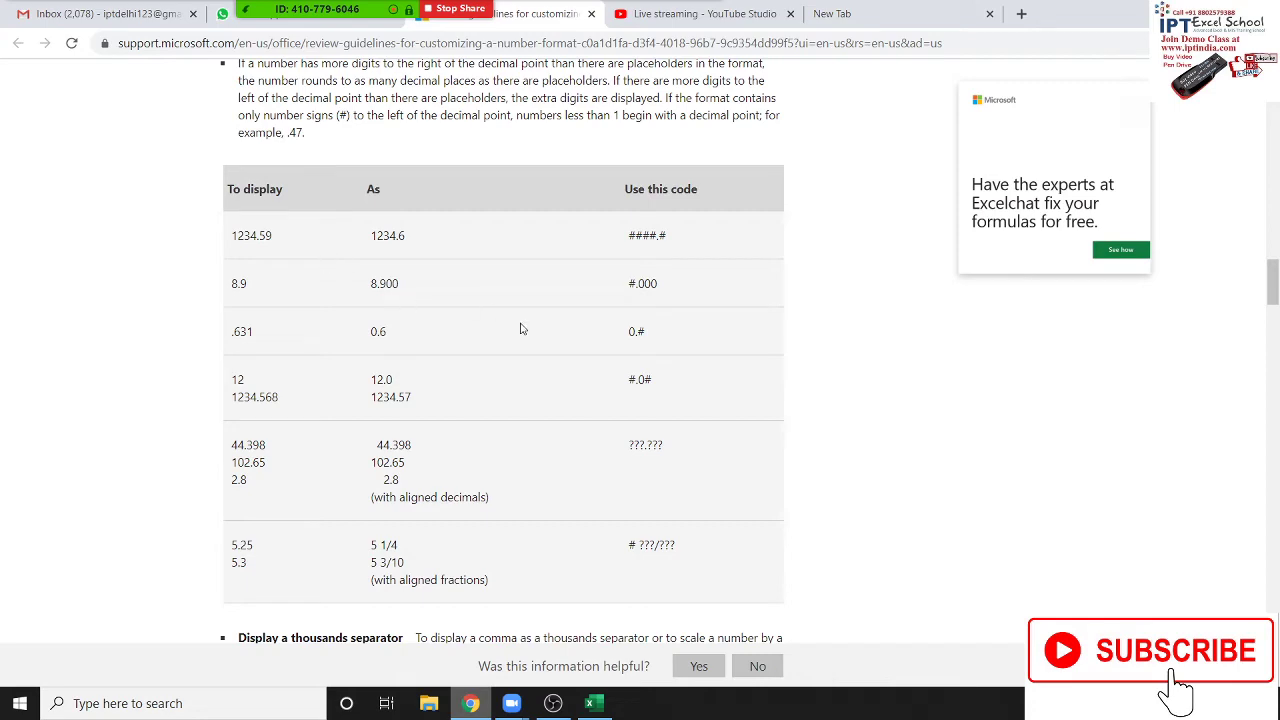
pyautogui.scroll(-1, 518, 324)
pyautogui.scroll(-2, 518, 324)
pyautogui.scroll(2, 518, 324)
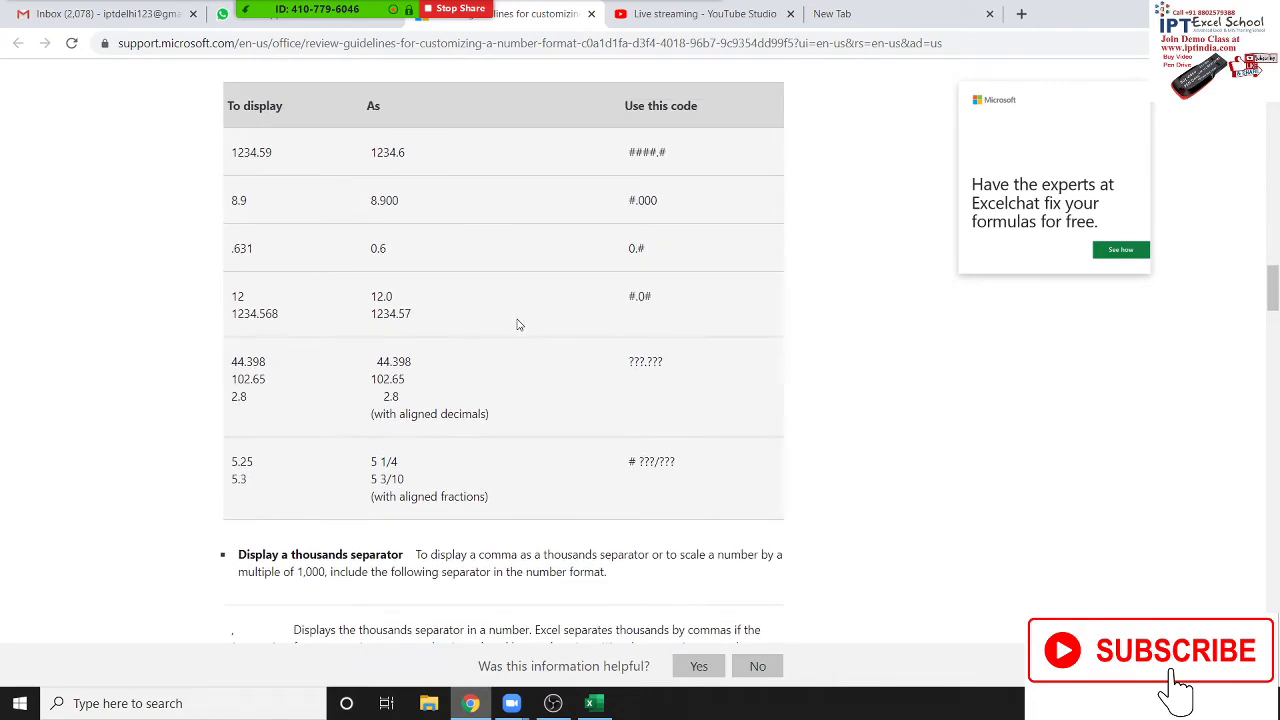
pyautogui.doubleClick(248, 158)
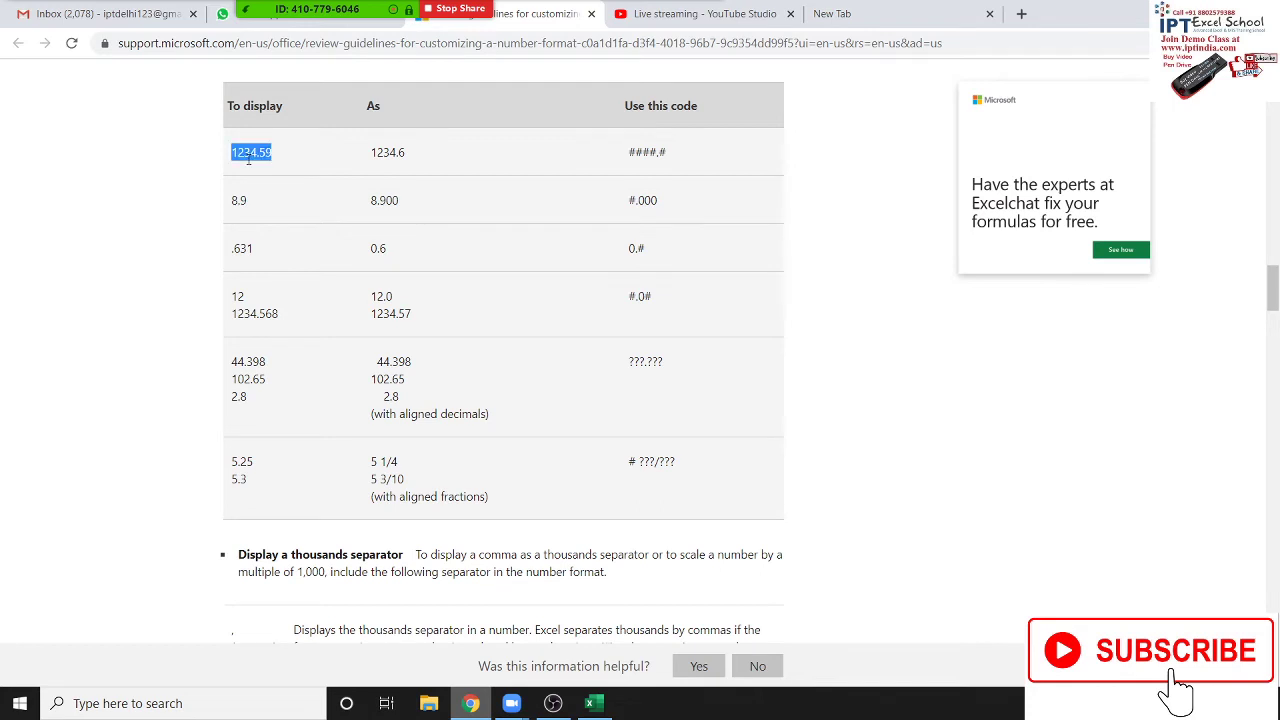
pyautogui.doubleClick(648, 152)
pyautogui.doubleClick(383, 150)
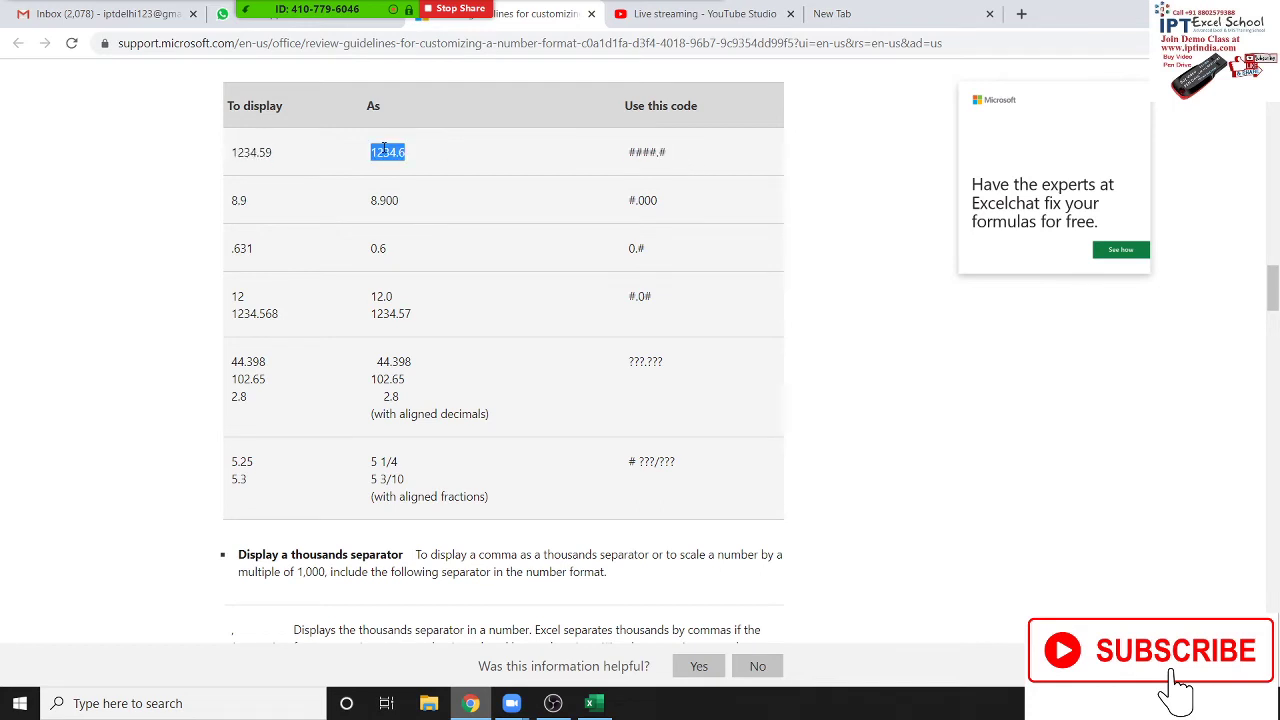
# Scroll past the thousands-separator, colour and condition guidelines toward the currency symbol codes.
pyautogui.scroll(-3, 451, 520)
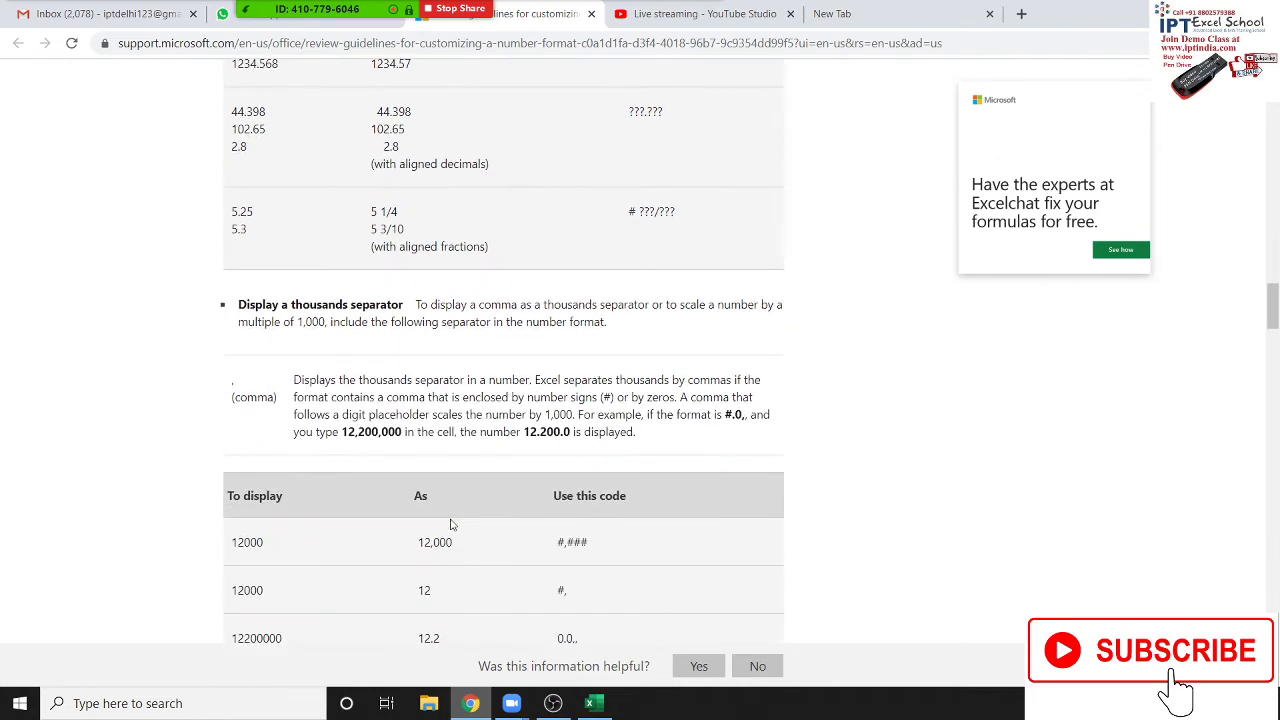
pyautogui.scroll(-2, 451, 520)
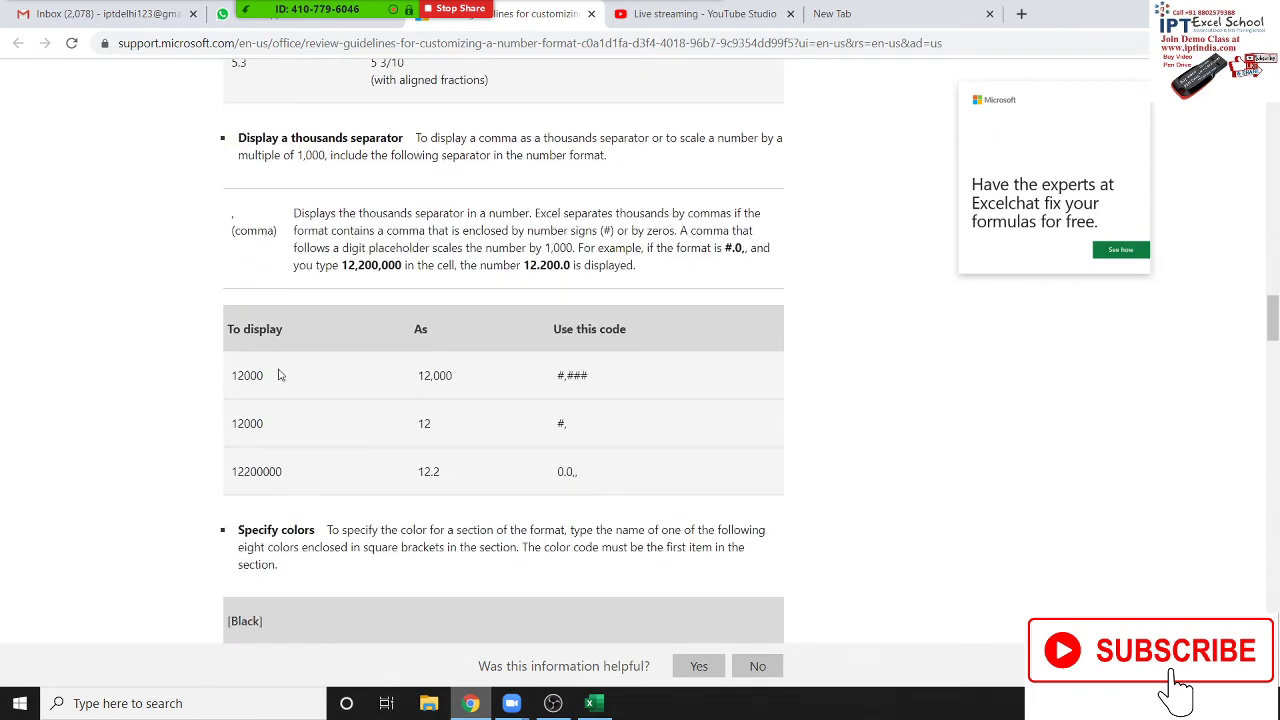
pyautogui.scroll(-1, 627, 456)
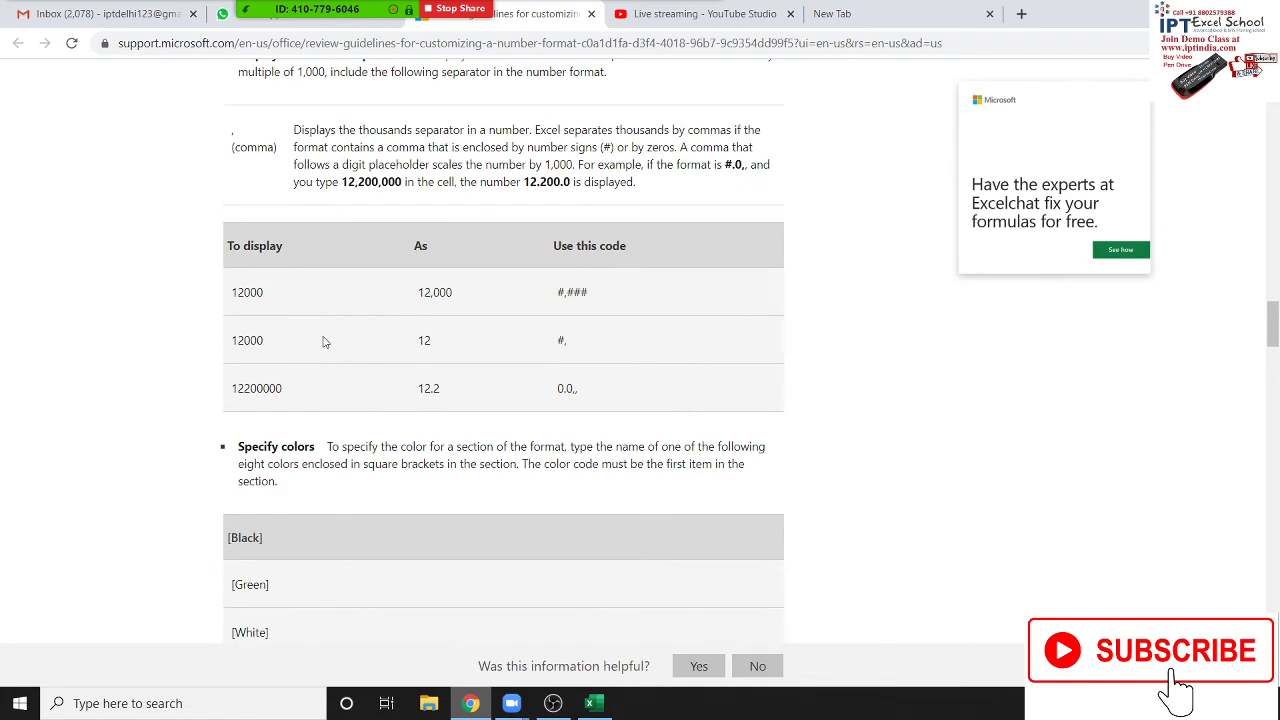
pyautogui.scroll(-3, 323, 345)
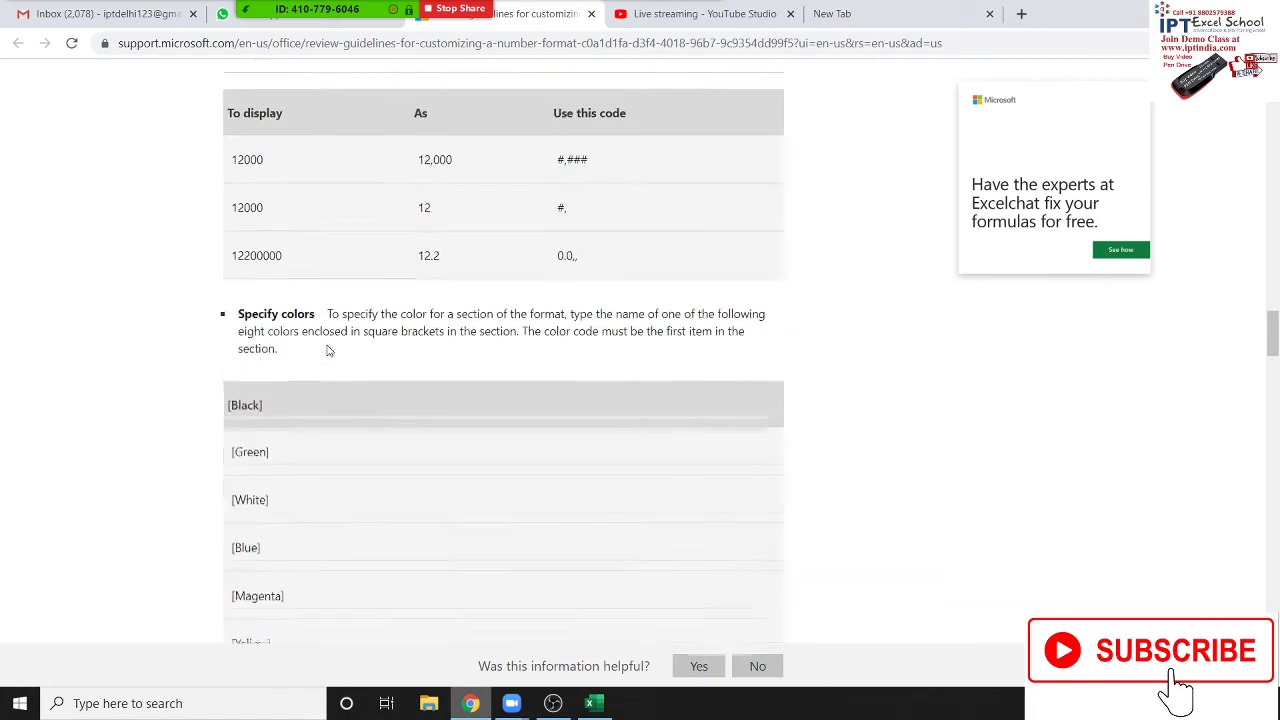
pyautogui.scroll(-3, 292, 314)
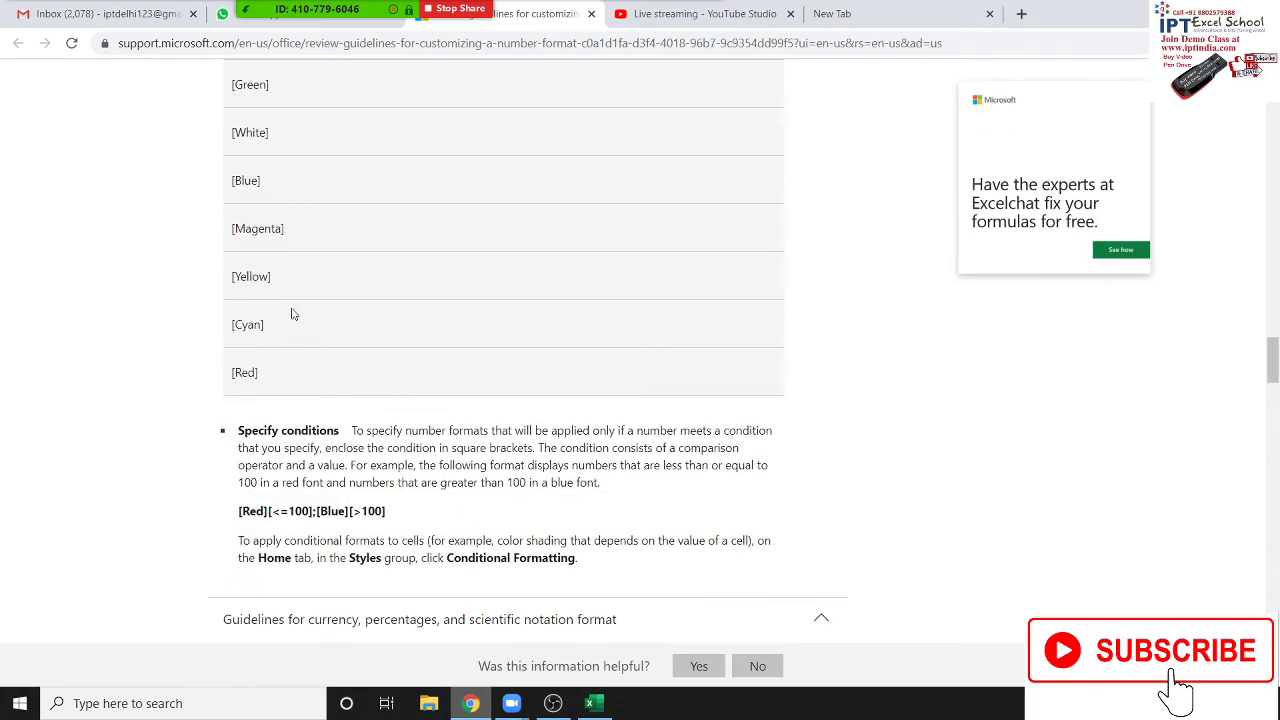
pyautogui.scroll(-3, 292, 314)
# Highlight the ¢ and £ symbols and the pound sign's ALT code 0163 in the currency table.
pyautogui.scroll(-3, 372, 318)
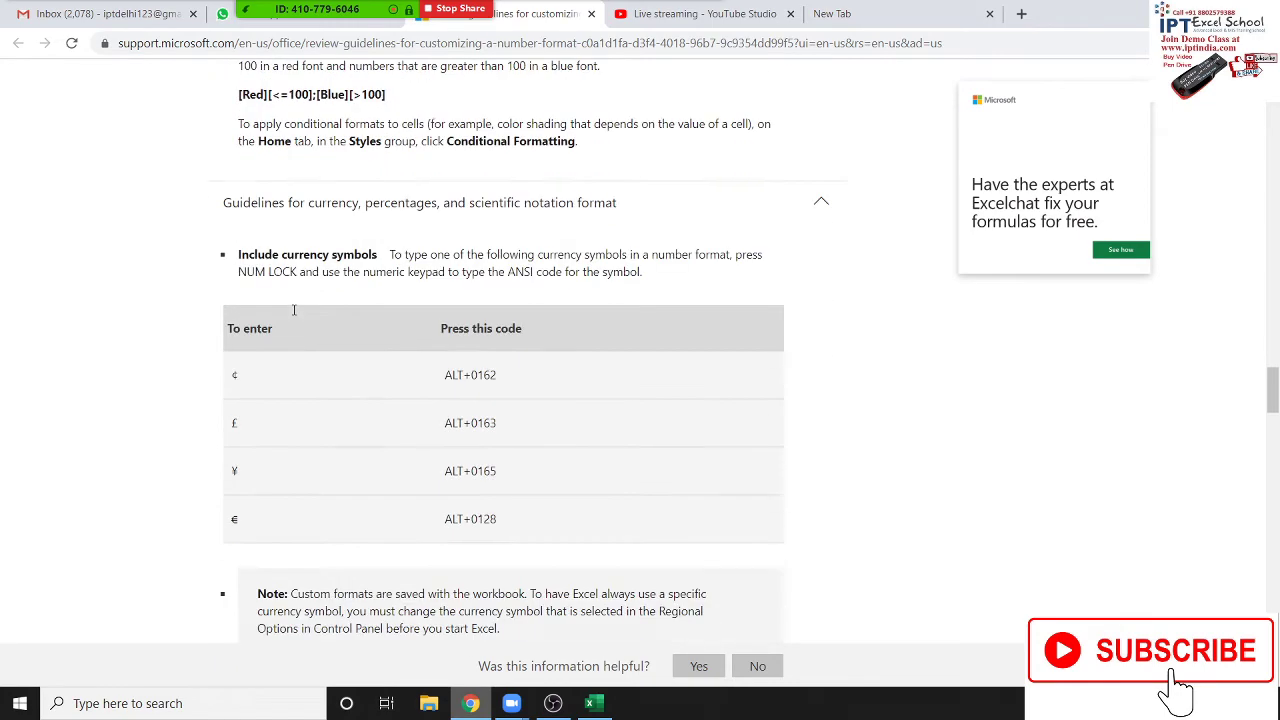
pyautogui.scroll(-2, 445, 385)
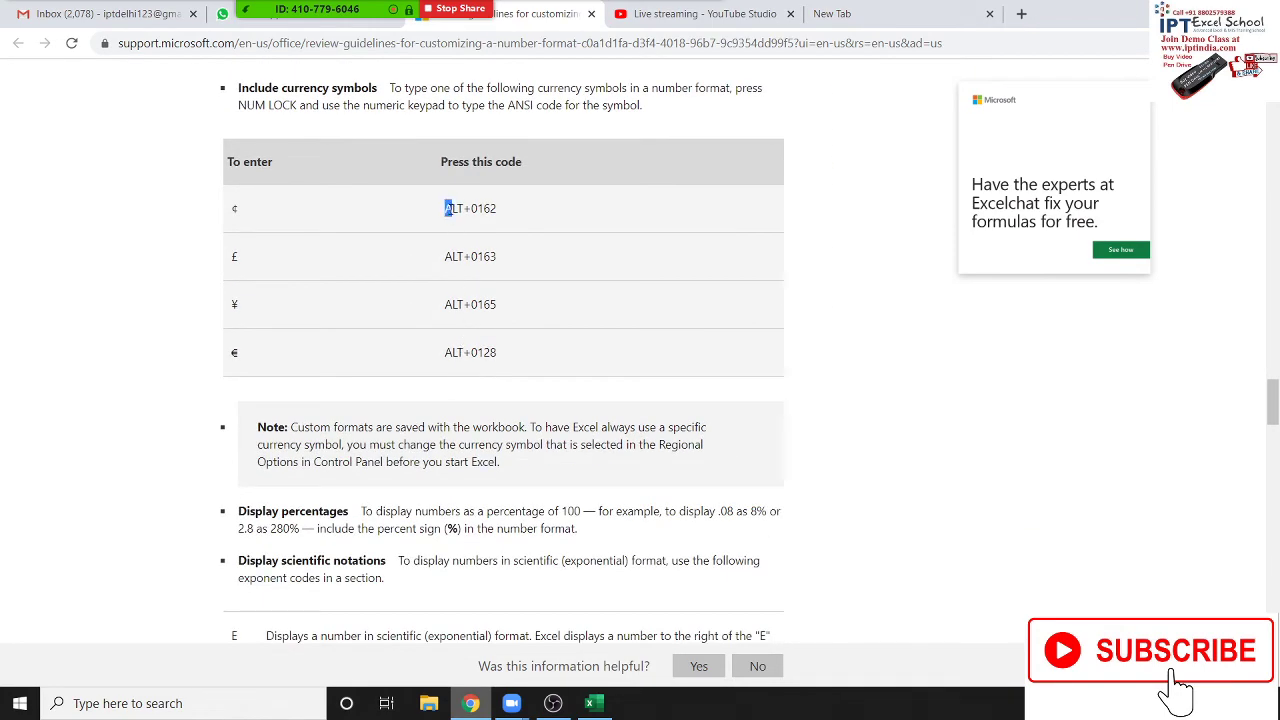
pyautogui.moveTo(254, 218); pyautogui.dragTo(233, 213)
pyautogui.click(255, 263)
pyautogui.moveTo(242, 261); pyautogui.dragTo(231, 256)
pyautogui.moveTo(470, 258); pyautogui.dragTo(497, 259)
# In Excel, enter the £ symbol in cells G7 and G9.
pyautogui.click(594, 702)
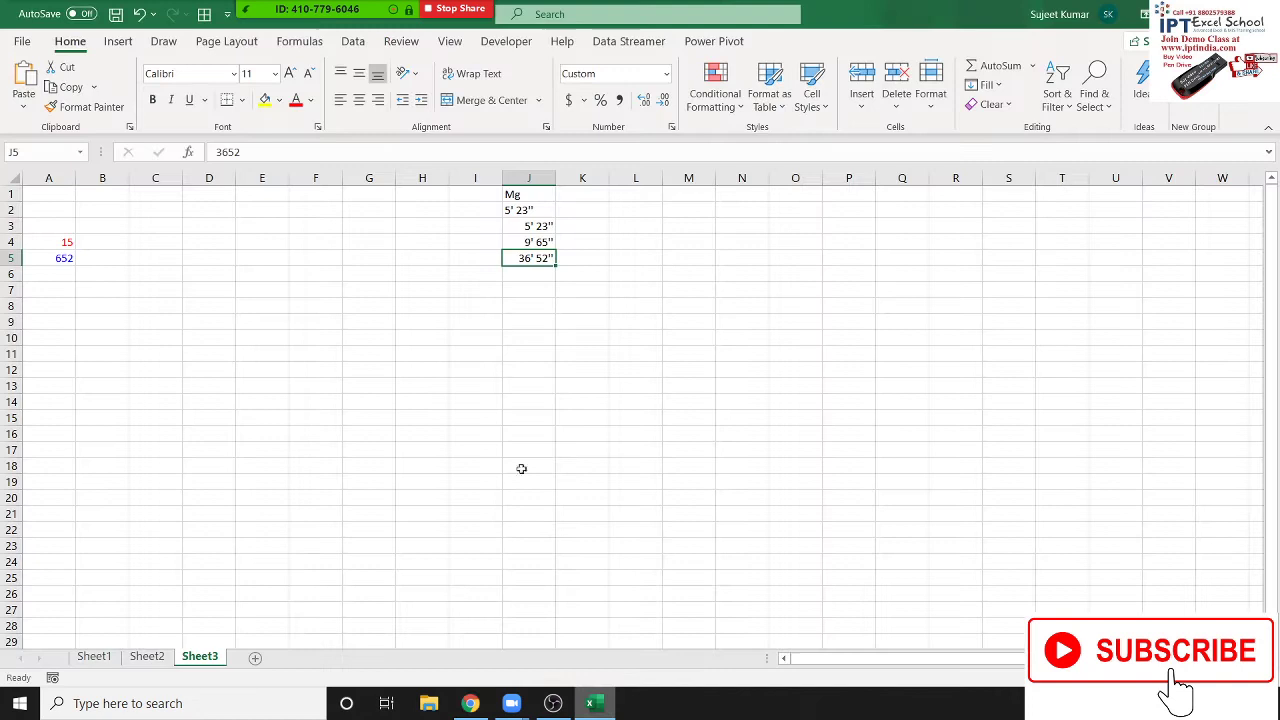
pyautogui.click(356, 293)
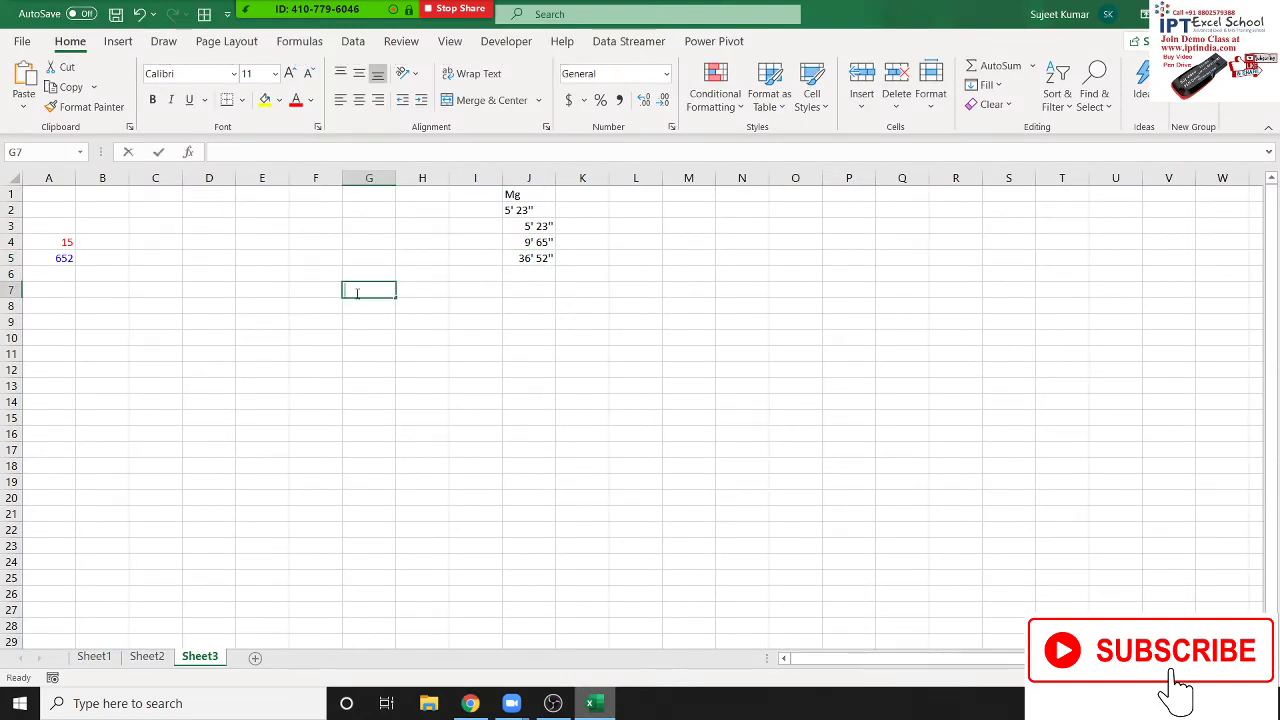
pyautogui.write('£')
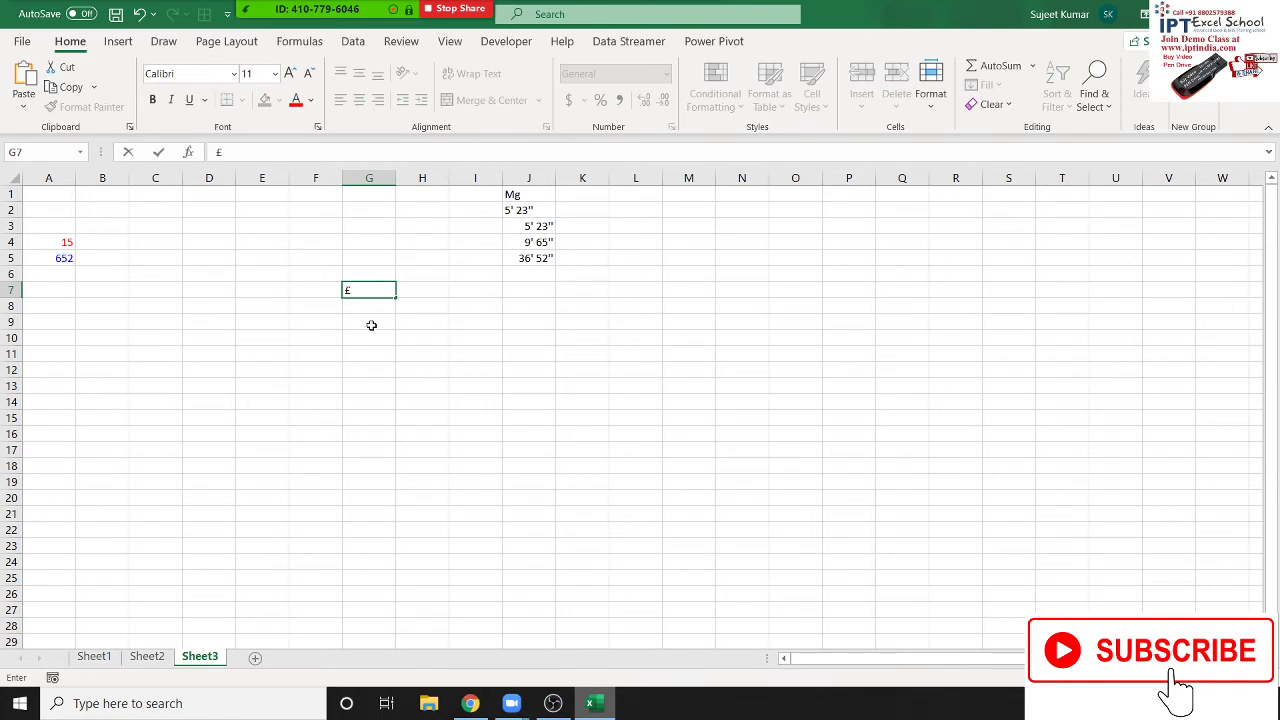
pyautogui.click(371, 322)
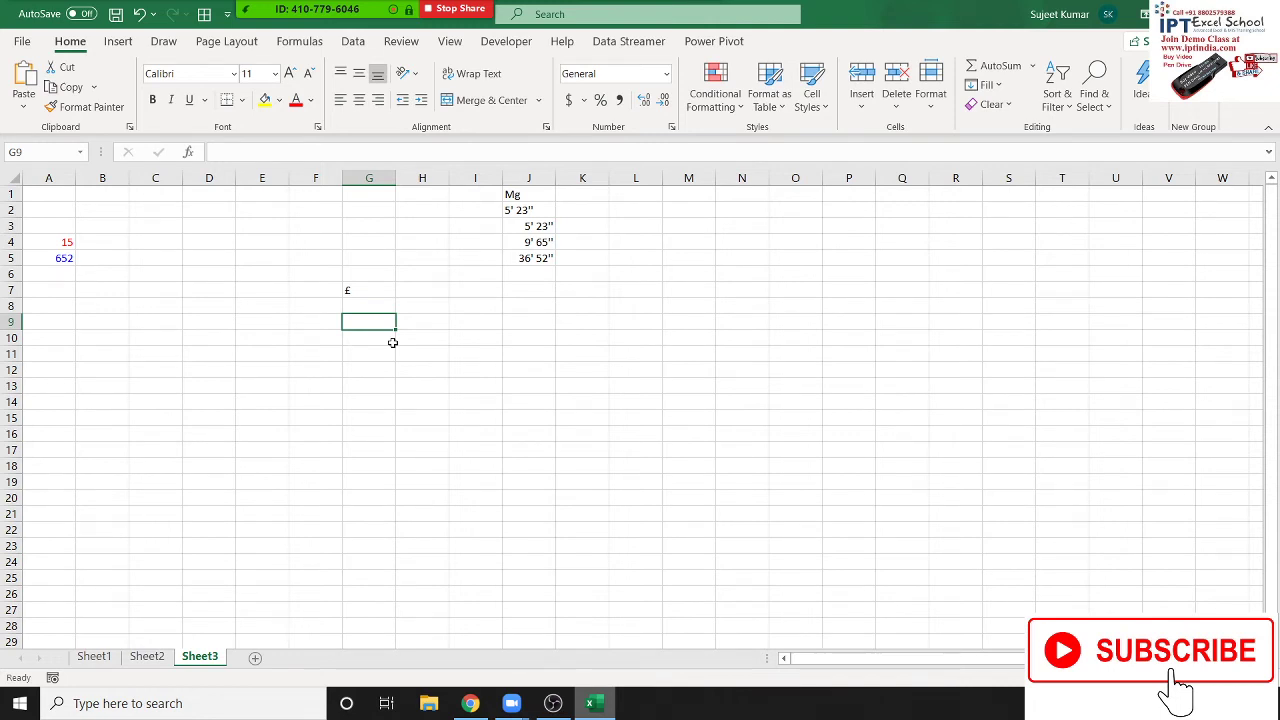
pyautogui.write('£')
pyautogui.click(367, 354)
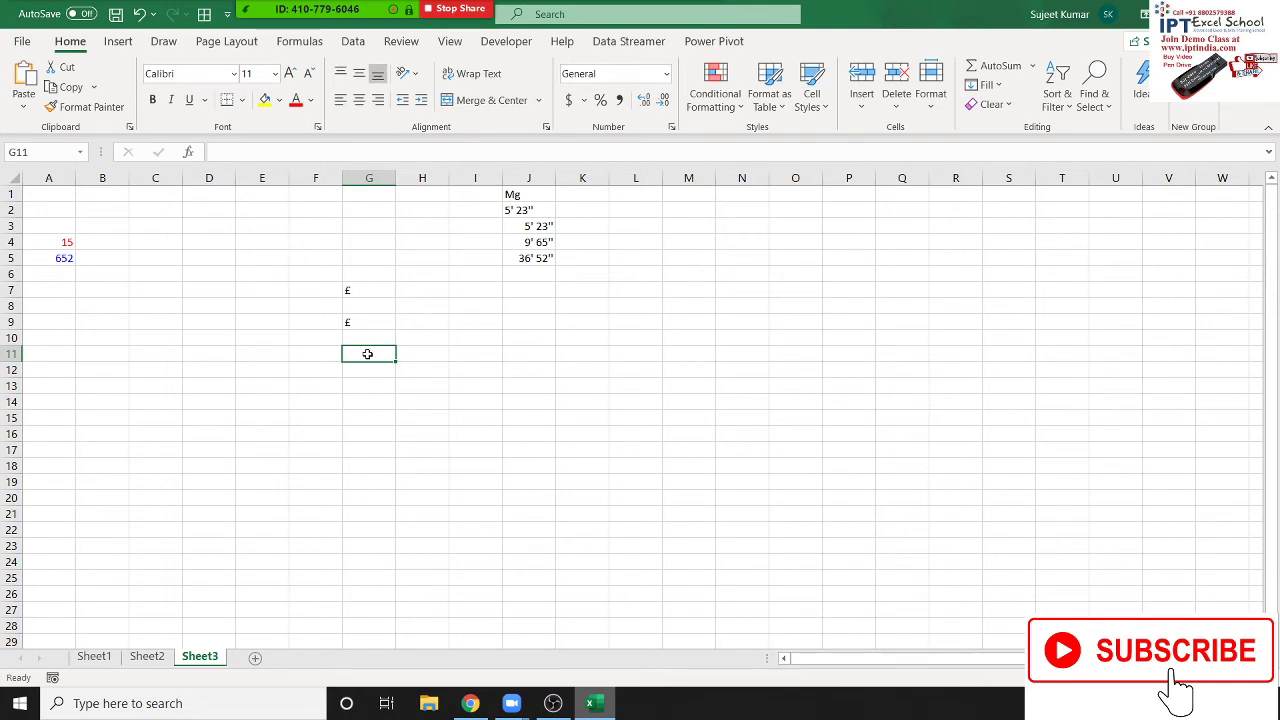
# Enter {, }, " and ' in G11 through G14, then return to the support page.
pyautogui.click(372, 385)
pyautogui.click(363, 348)
pyautogui.write('{')
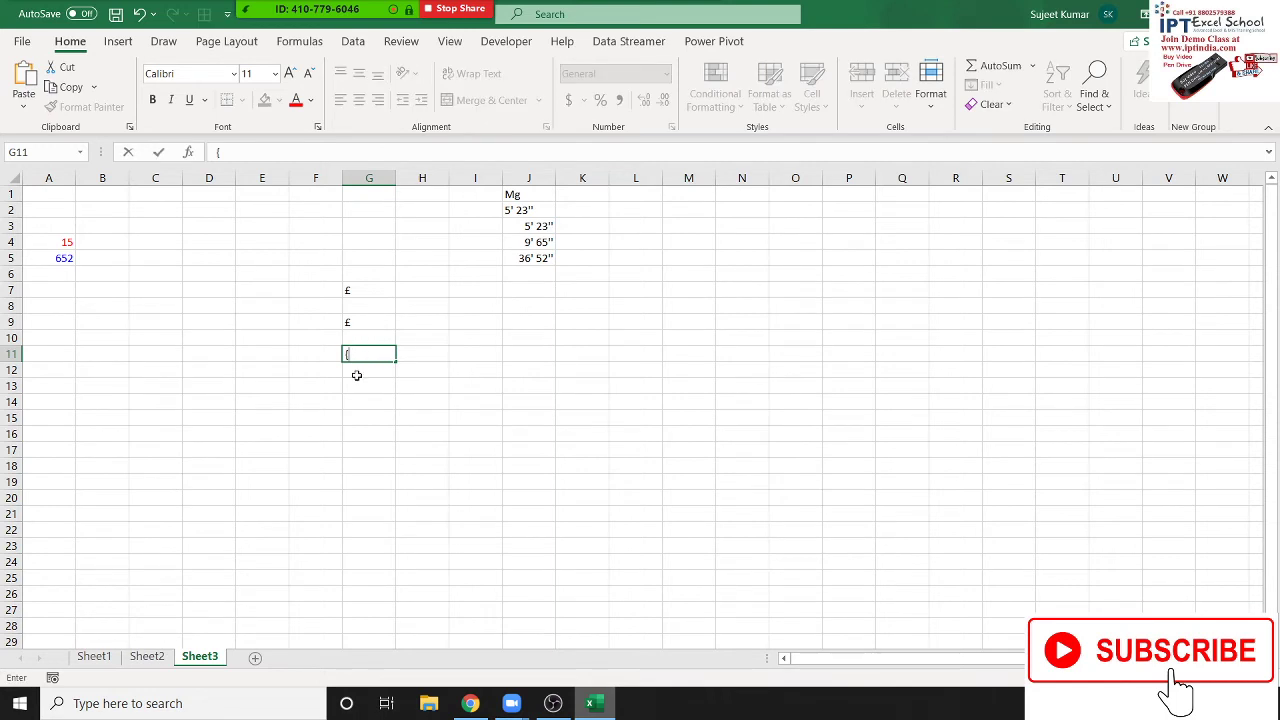
pyautogui.click(358, 377)
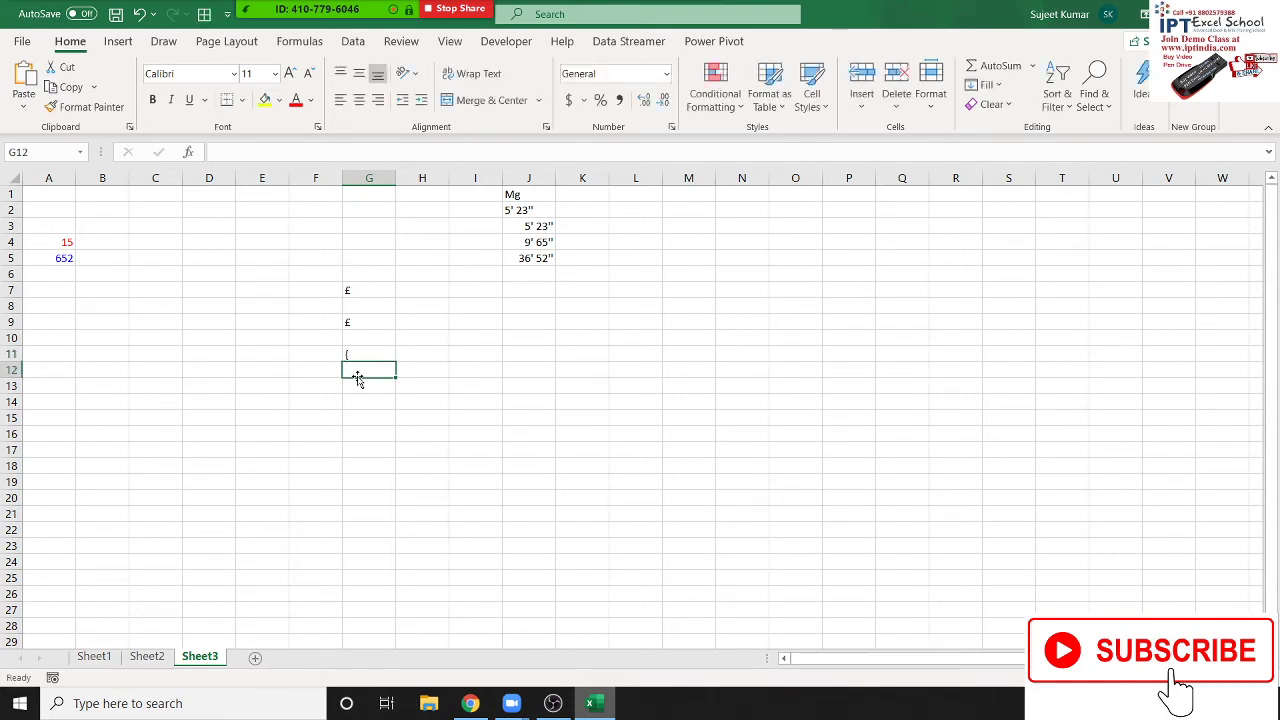
pyautogui.write('}')
pyautogui.click(355, 388)
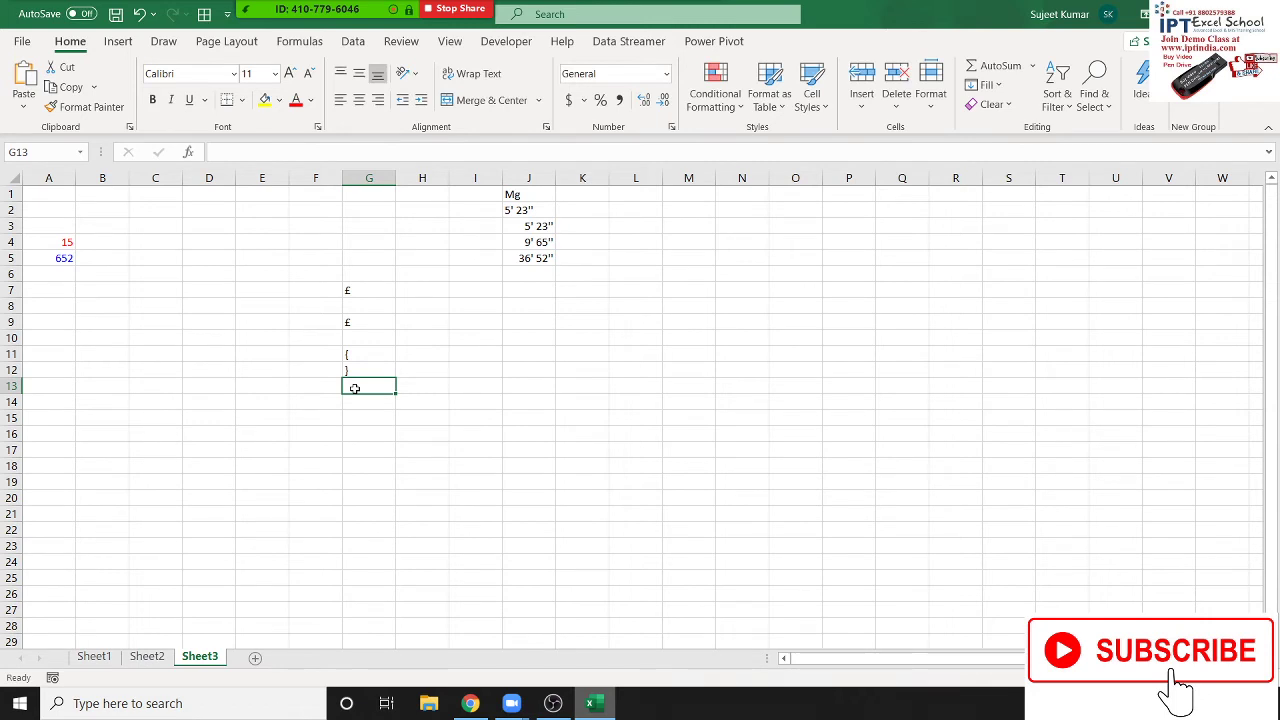
pyautogui.write('"')
pyautogui.click(363, 402)
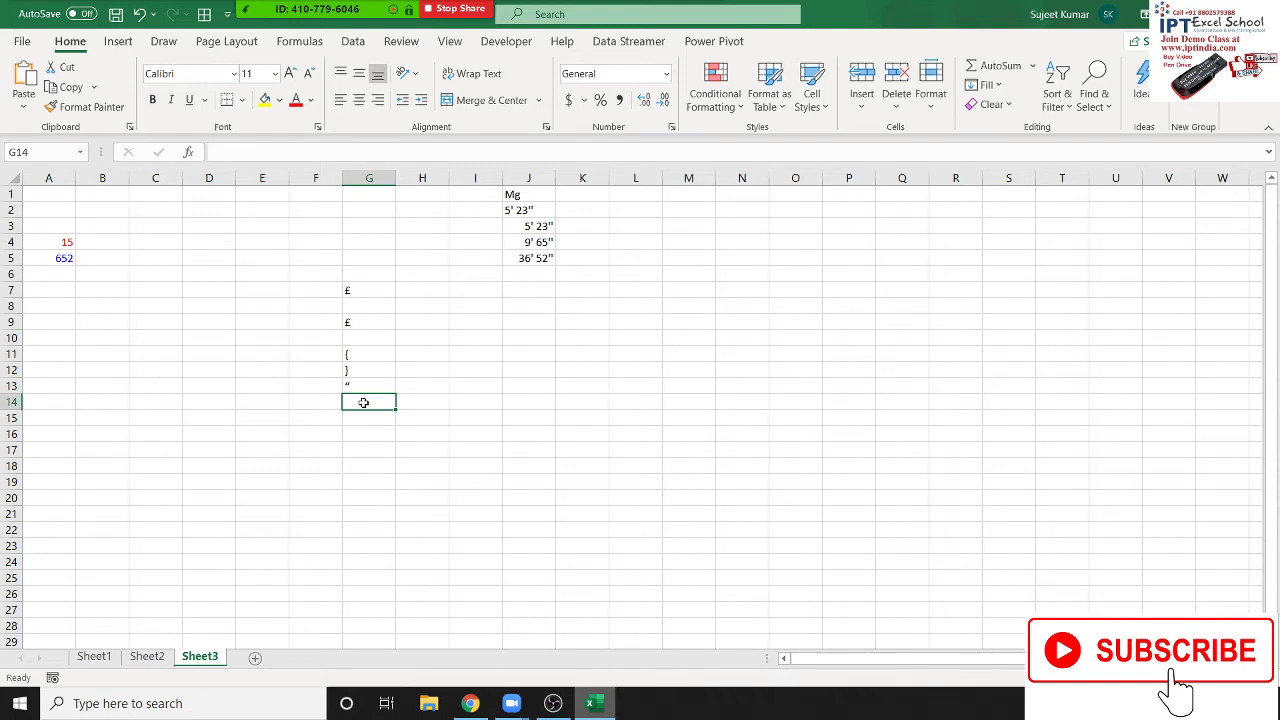
pyautogui.write("'")
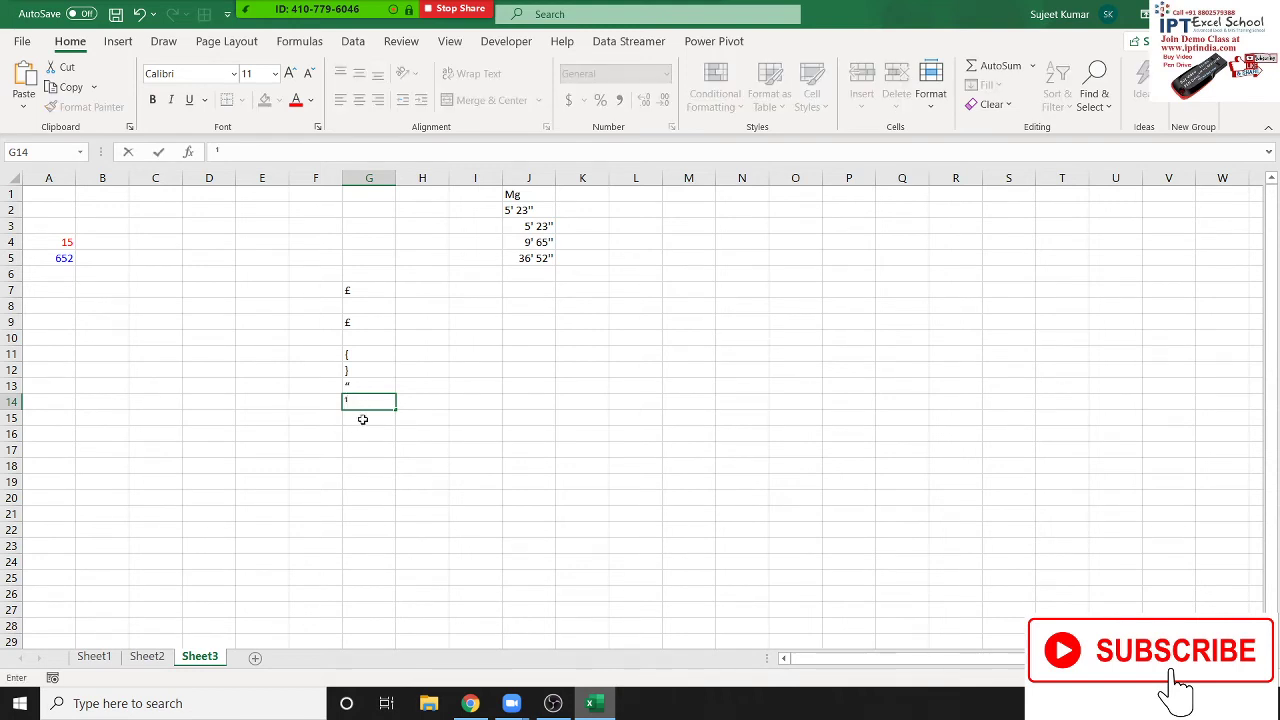
pyautogui.click(362, 419)
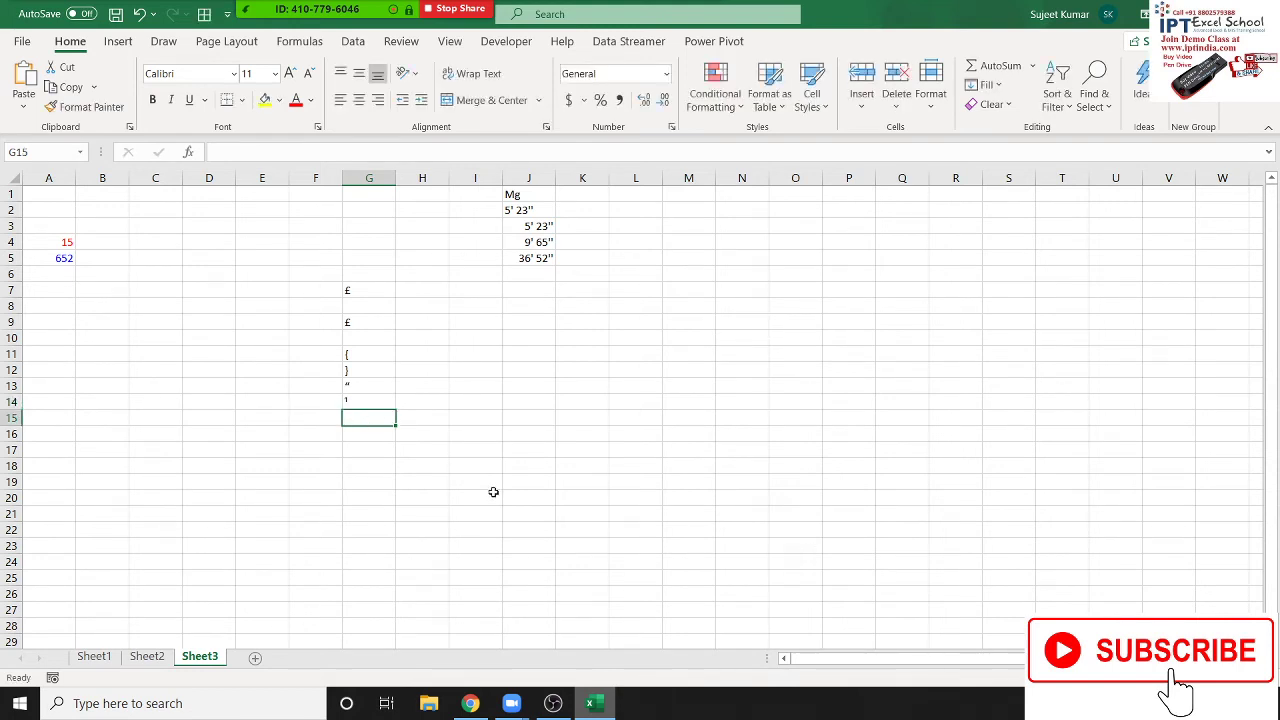
pyautogui.hotkey('alt', 'Tab')
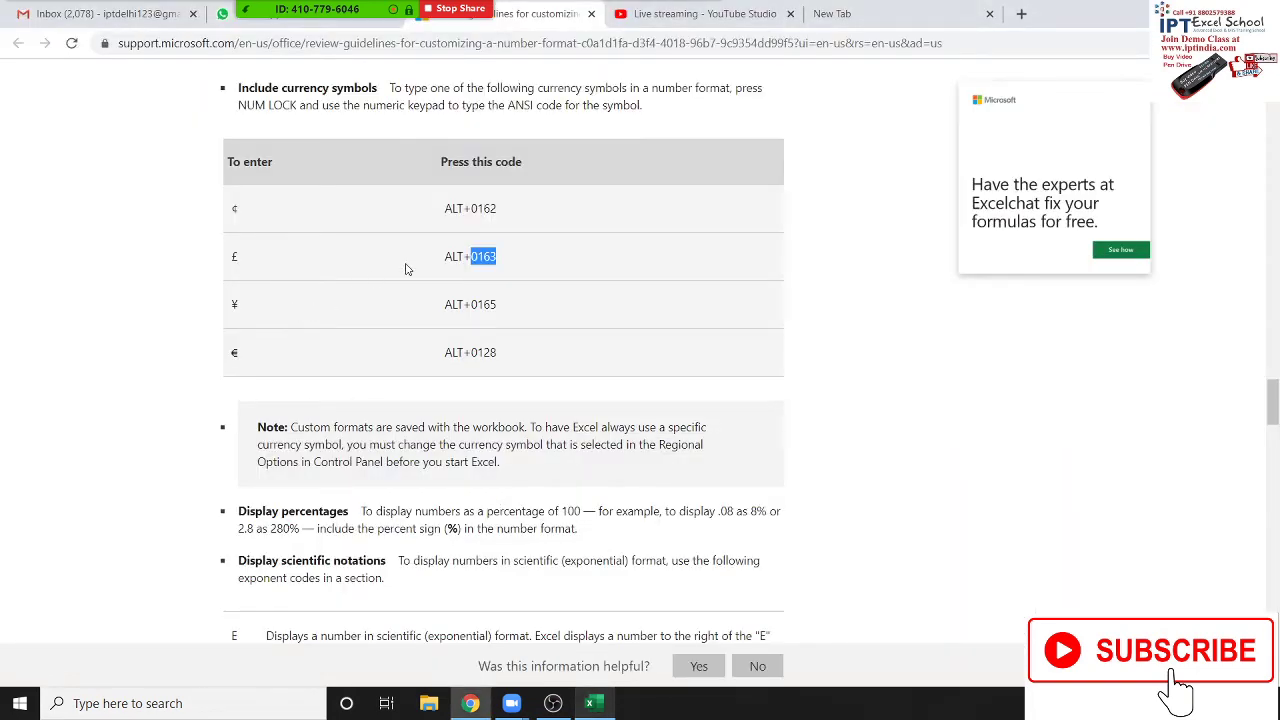
# Scroll to the date and time format guidelines and highlight the mm, mmm and mmmm month codes.
pyautogui.scroll(-1, 538, 390)
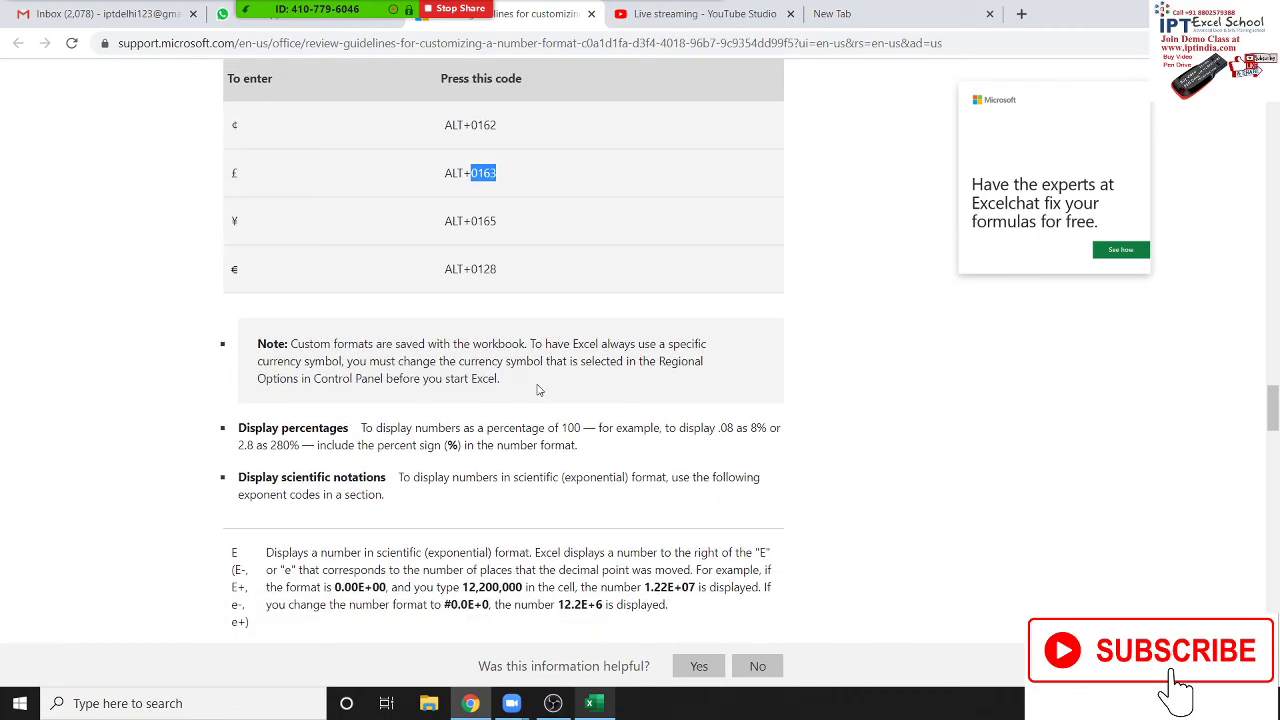
pyautogui.scroll(-1, 538, 390)
pyautogui.scroll(-1, 538, 390)
pyautogui.scroll(-1, 538, 390)
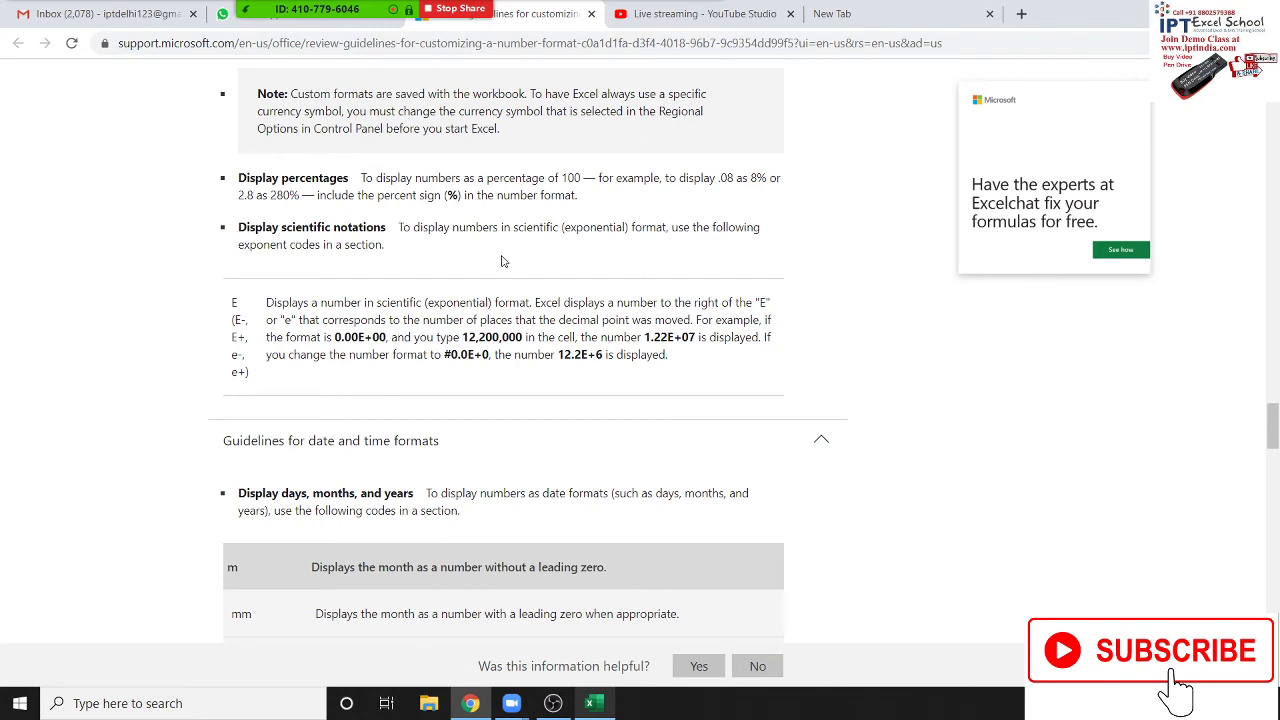
pyautogui.scroll(-3, 606, 390)
pyautogui.scroll(-3, 606, 390)
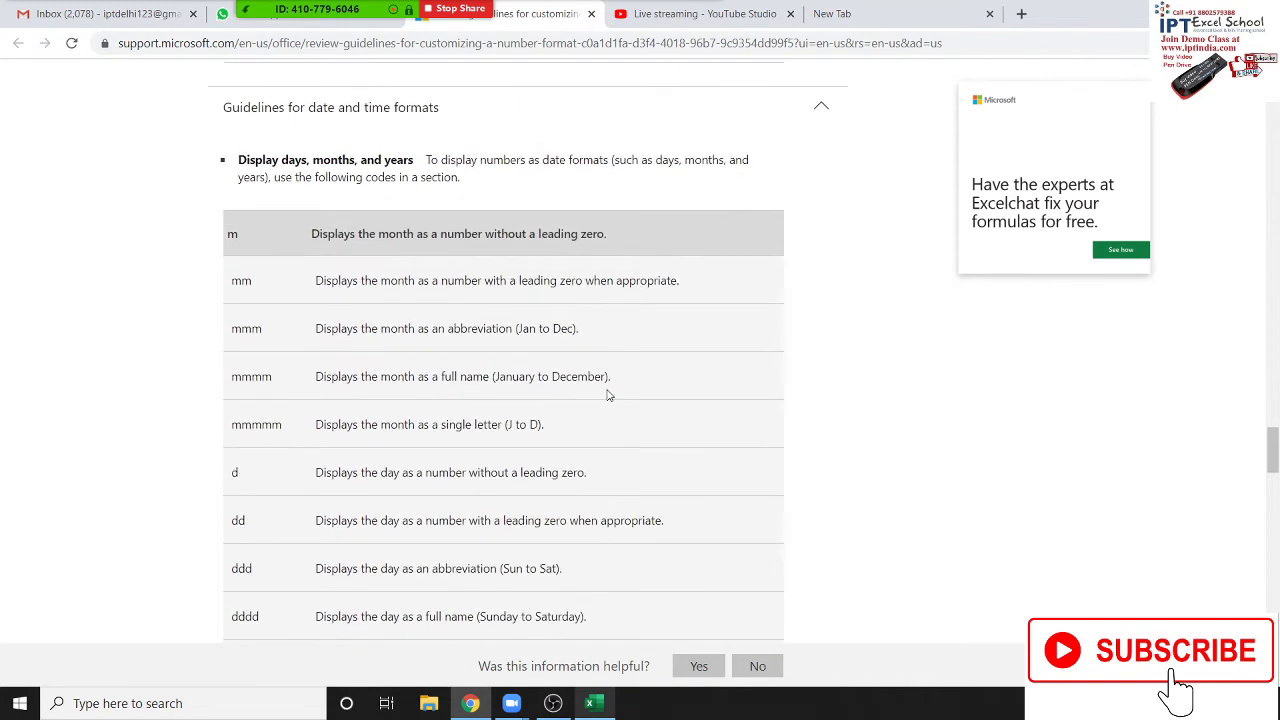
pyautogui.scroll(1, 608, 389)
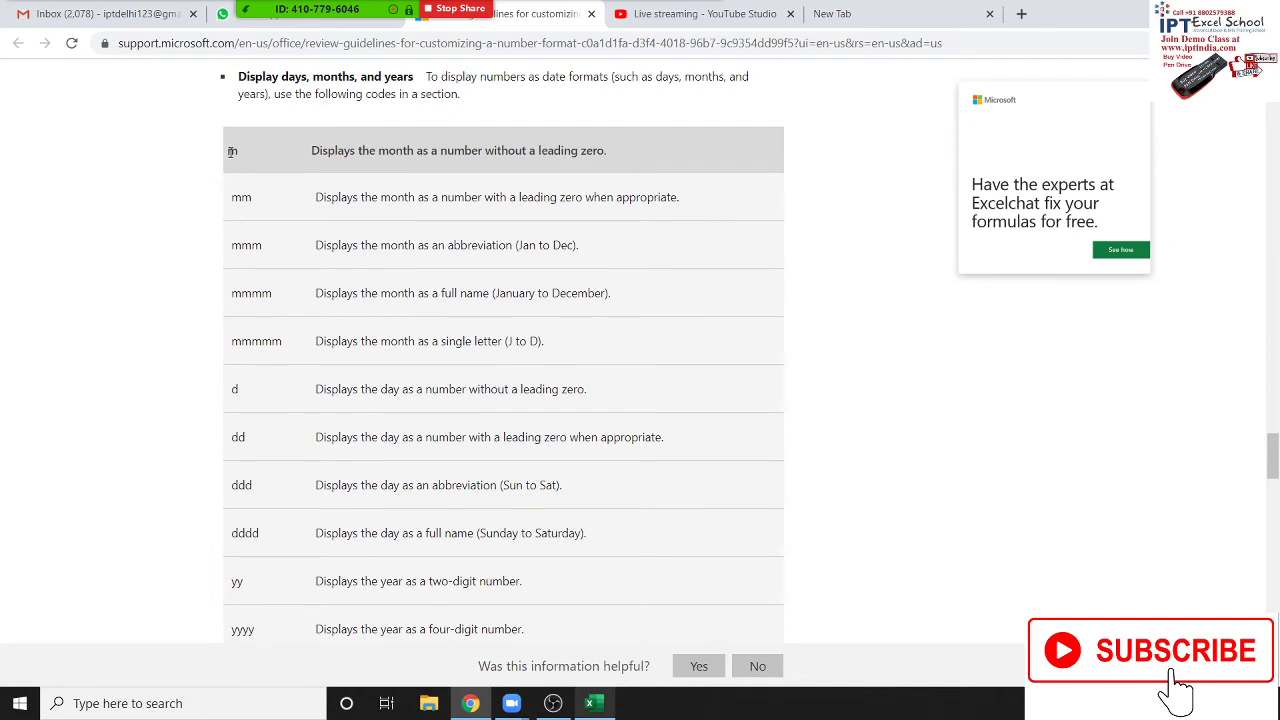
pyautogui.doubleClick(250, 204)
pyautogui.doubleClick(246, 245)
pyautogui.doubleClick(251, 293)
pyautogui.click(258, 341)
# Open and close the Zoom participants list, then switch back to Excel.
pyautogui.moveTo(325, 70)
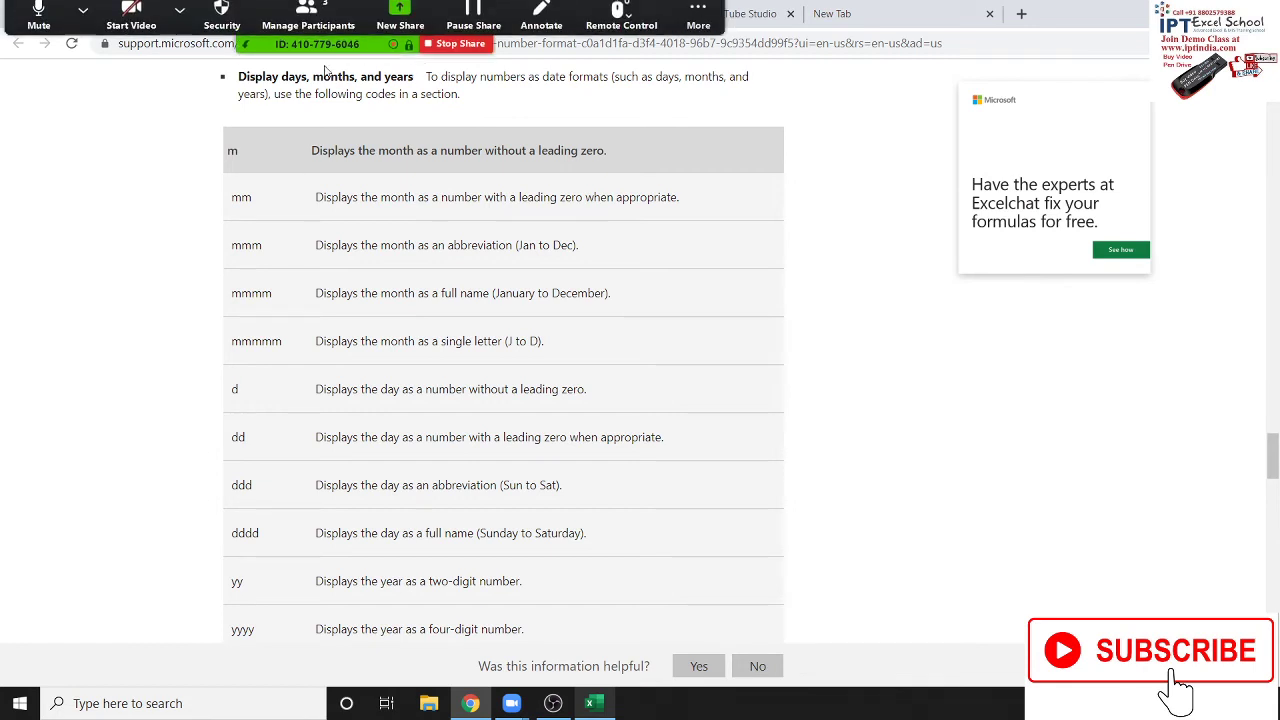
pyautogui.click(308, 18)
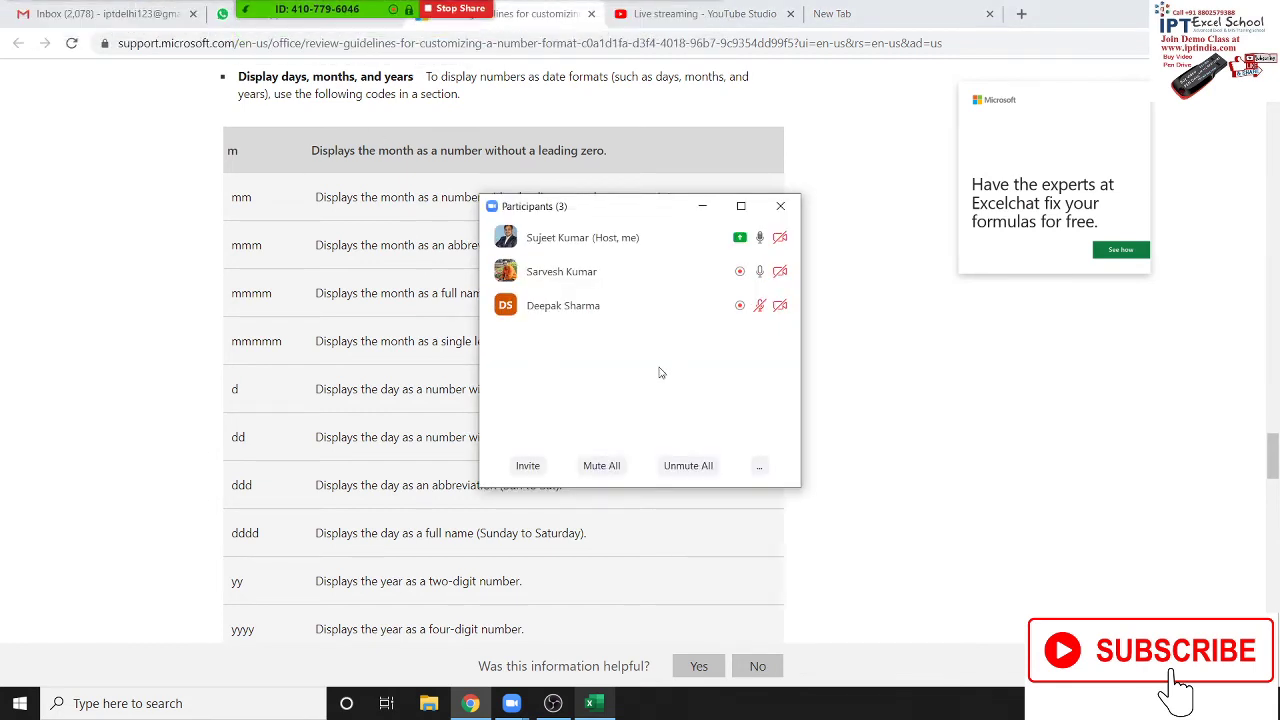
pyautogui.click(780, 206)
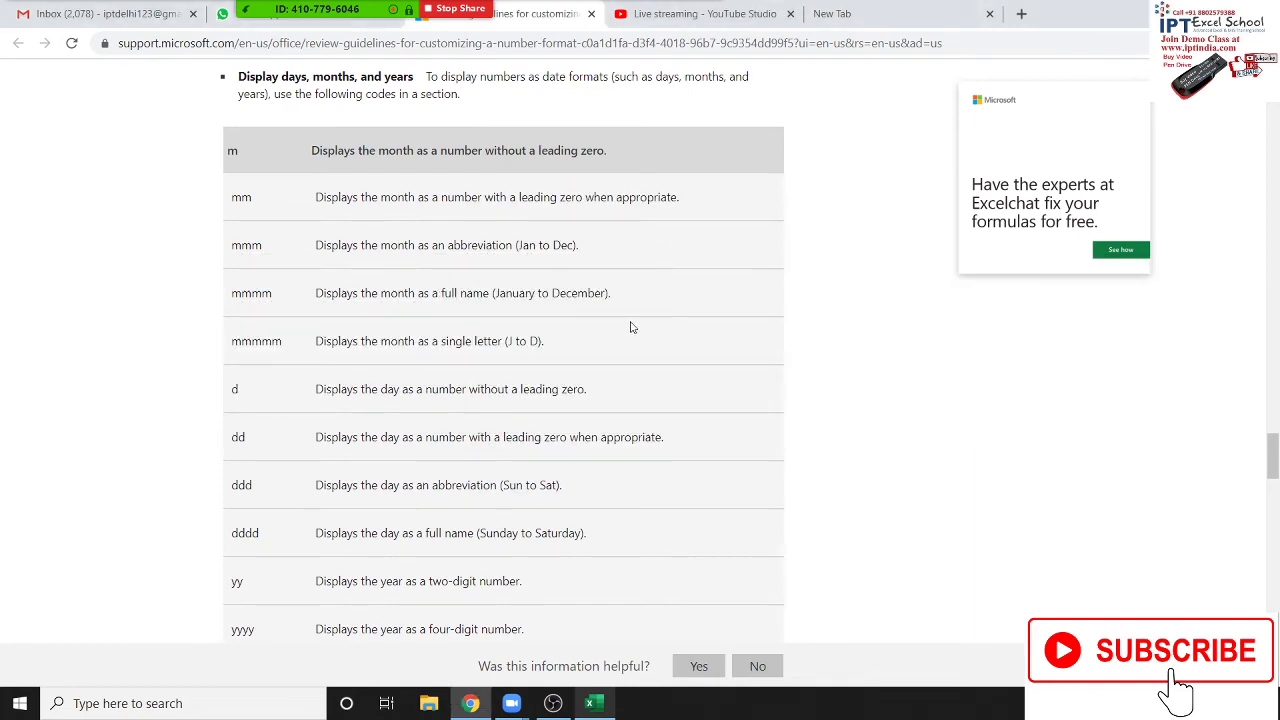
pyautogui.hotkey('alt', 'Tab')
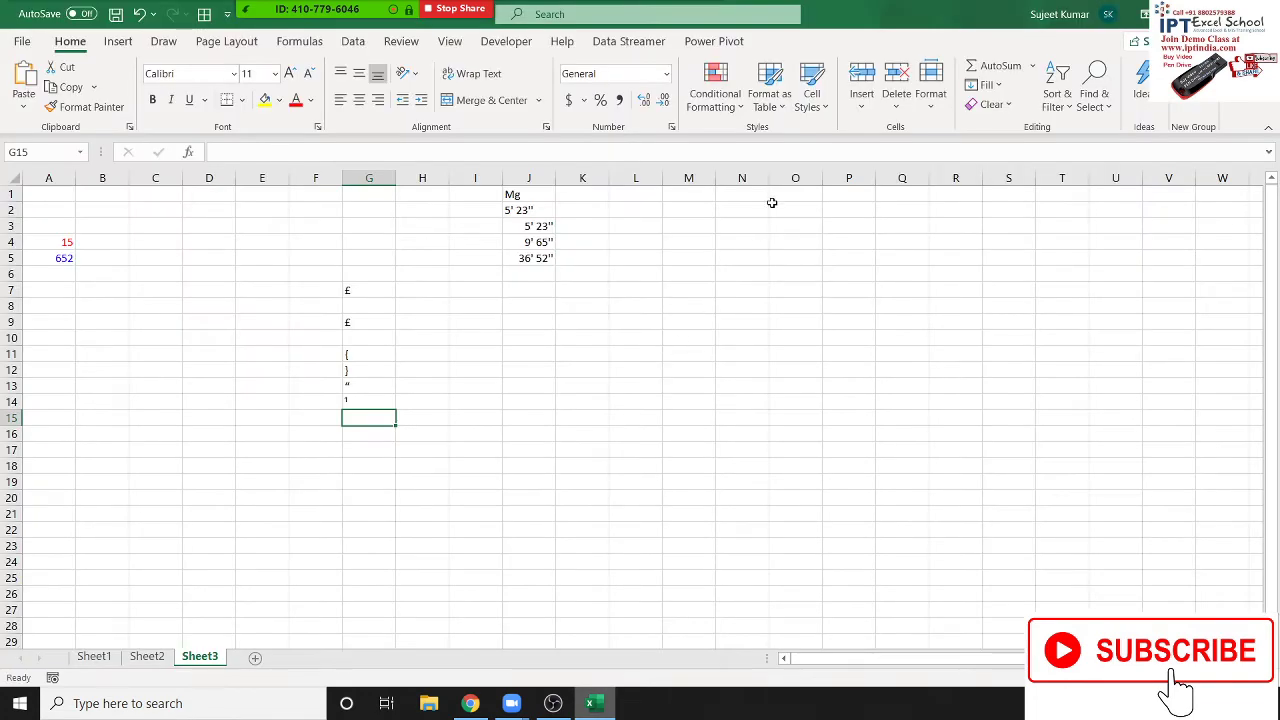
# Enter 1/1 in O2 and apply Ctrl+Shift+# so it shows 1-Jan-20.
pyautogui.click(772, 205)
pyautogui.write('1/1')
pyautogui.press('Return')
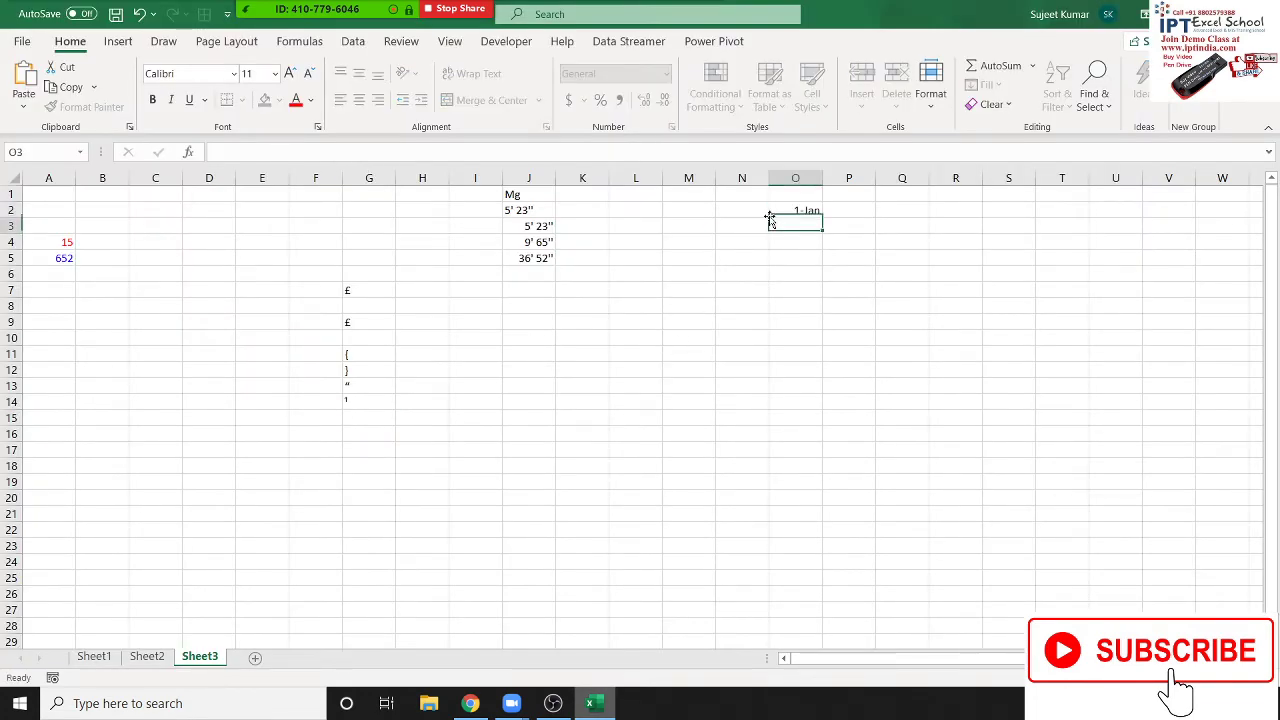
pyautogui.press('Up')
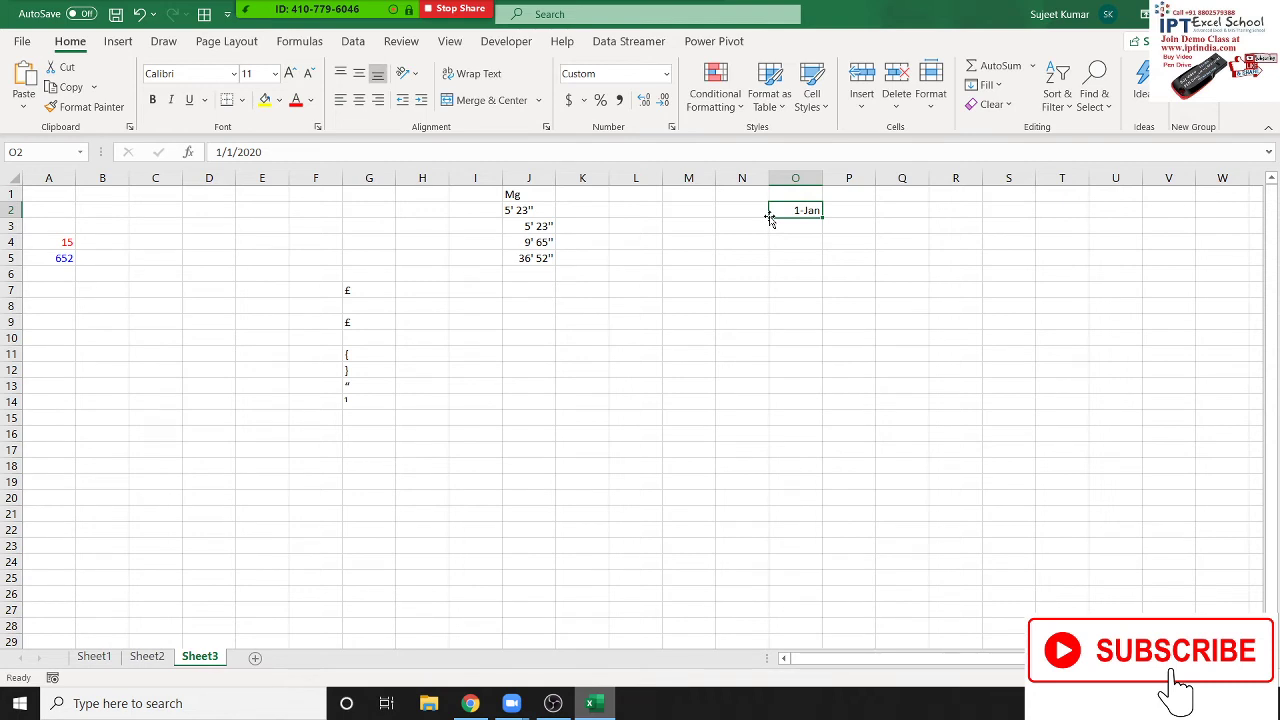
pyautogui.hotkey('ctrl', 'shift', '3')
# Give O2 the custom format dddd , dd -mmmm , yyyy, showing Wednesday , 01 -January , 2020.
pyautogui.click(674, 133)
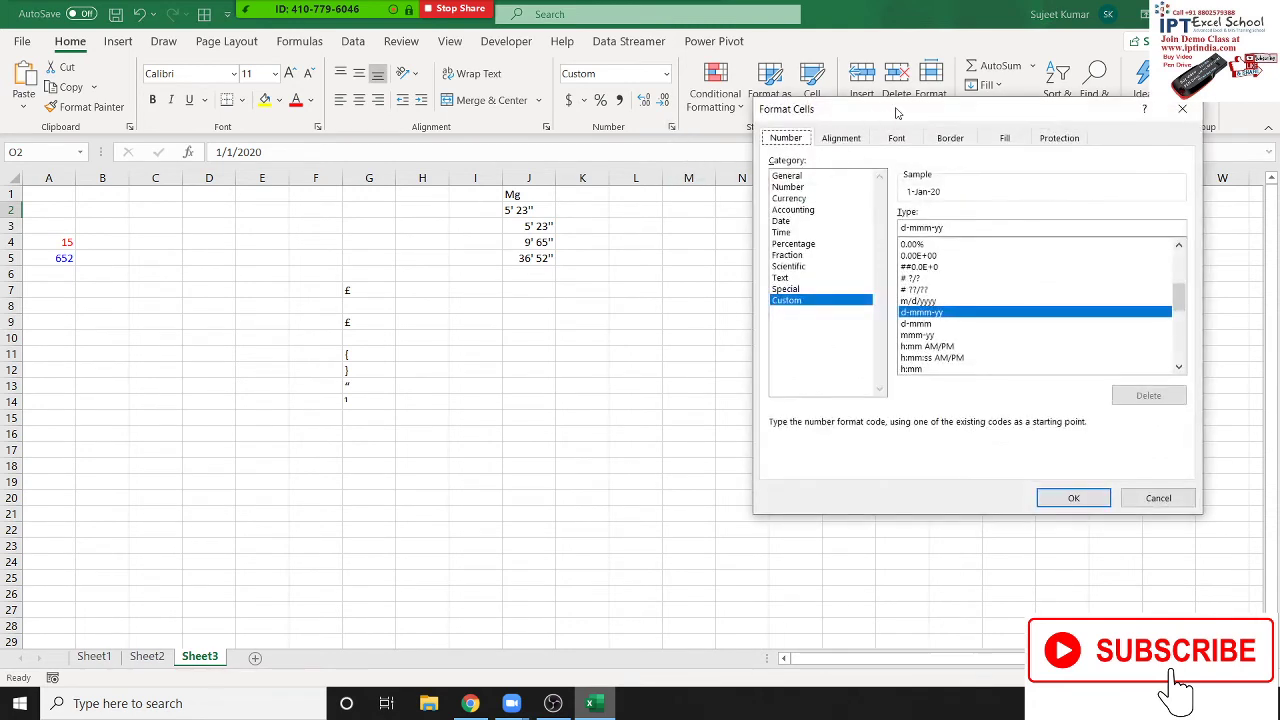
pyautogui.moveTo(894, 134); pyautogui.dragTo(298, 159)
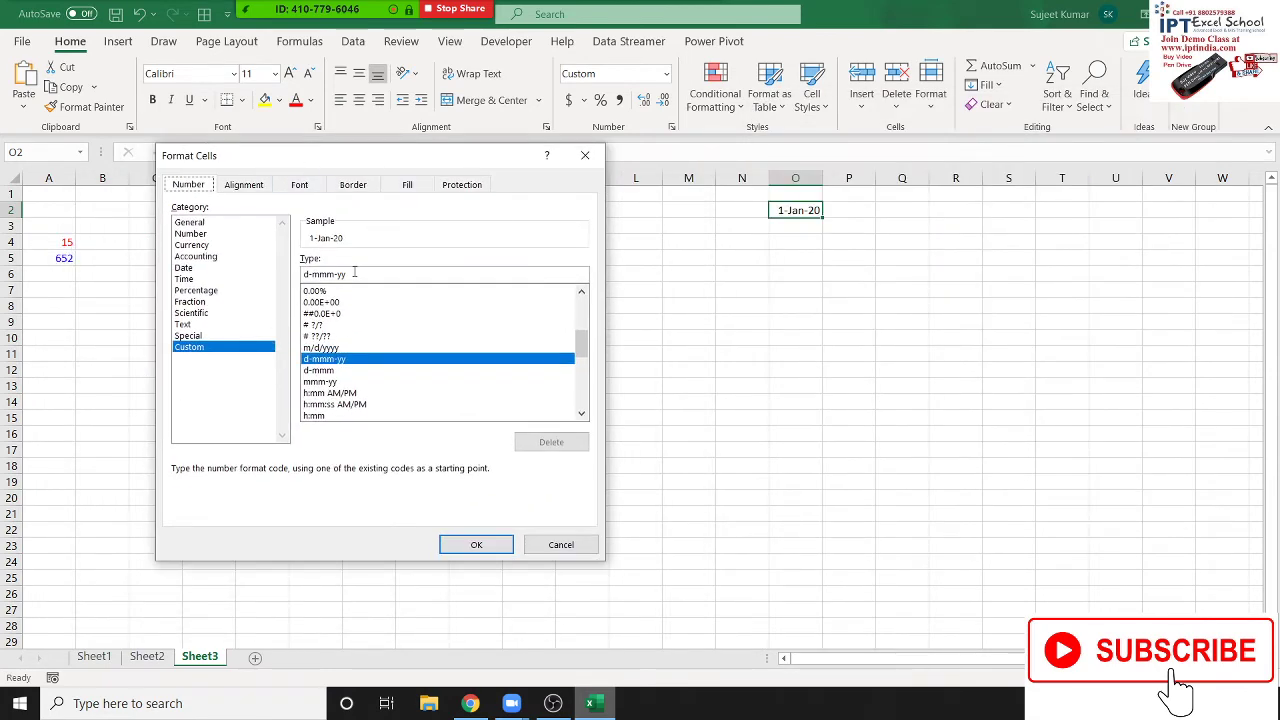
pyautogui.doubleClick(354, 271)
pyautogui.write('d')
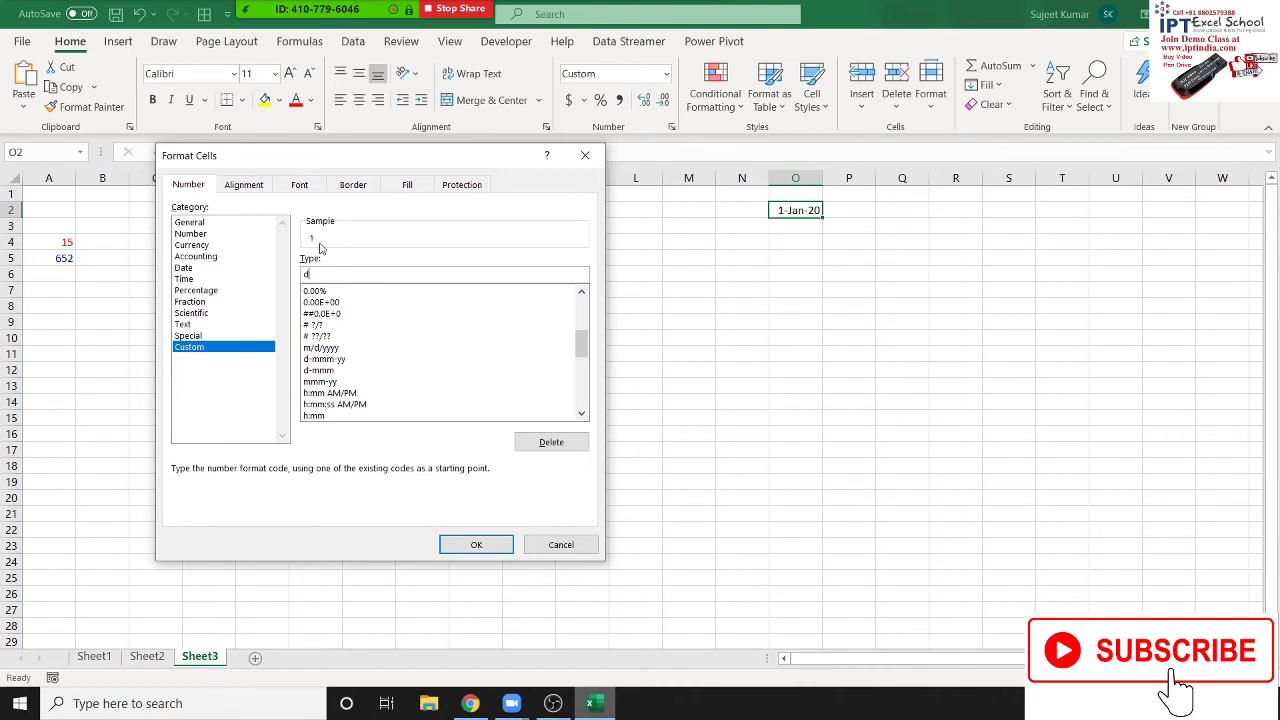
pyautogui.write('d')
pyautogui.write('dd')
pyautogui.write('d , ')
pyautogui.write('dd')
pyautogui.write(' -m')
pyautogui.write('m')
pyautogui.write('m')
pyautogui.write('m')
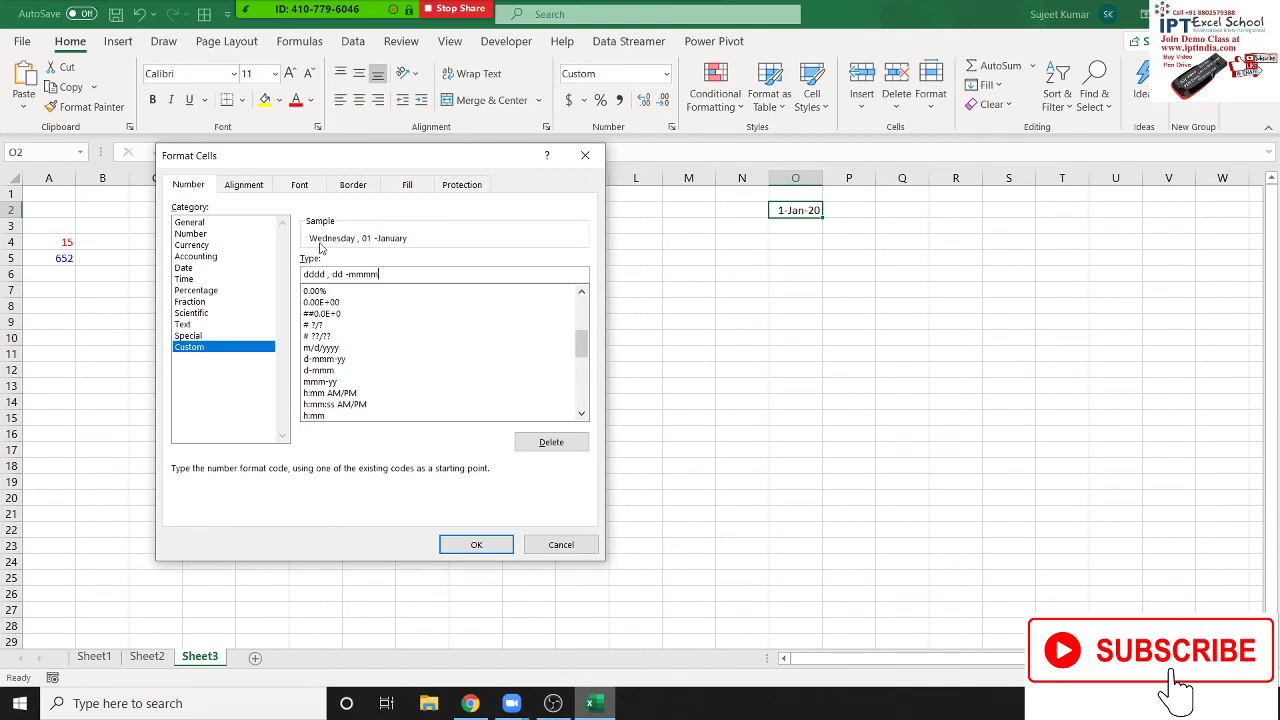
pyautogui.write('m')
pyautogui.press('BackSpace')
pyautogui.write('yy')
pyautogui.write('yy')
pyautogui.click(480, 553)
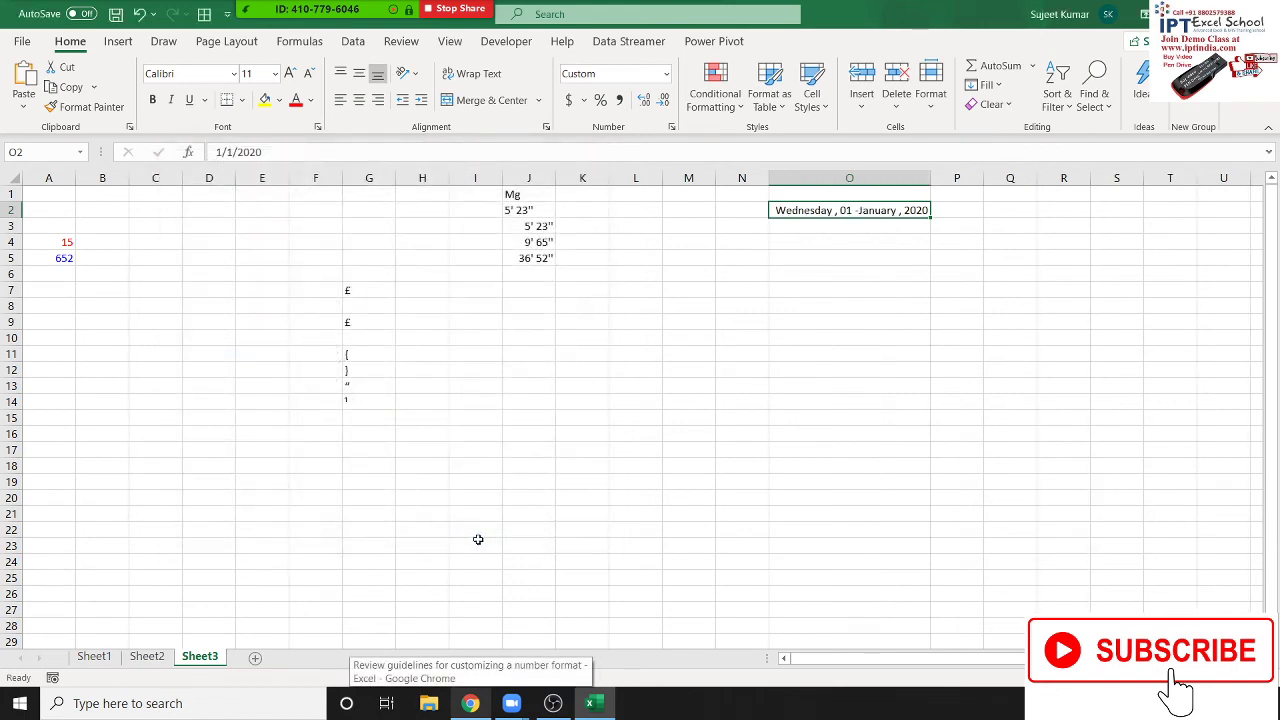
pyautogui.hotkey('alt', 'Tab')
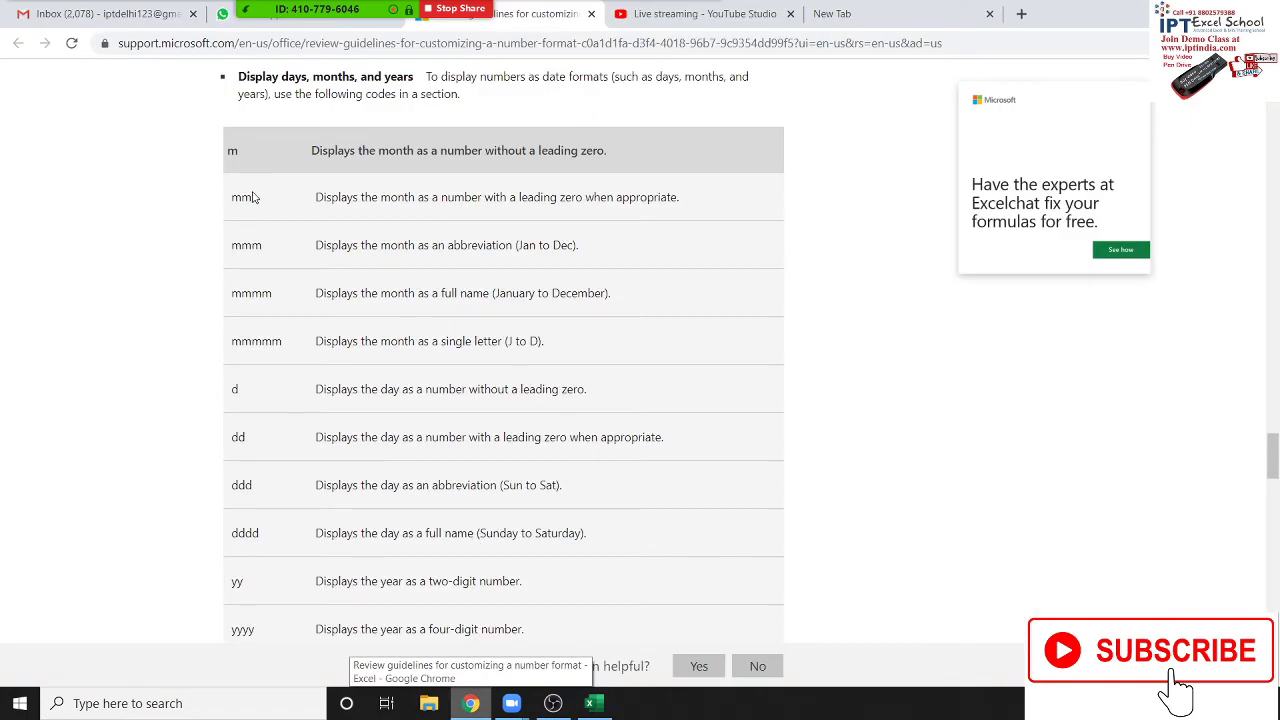
# Highlight the mmm, mmmm and mmmmm month codes and descriptions, scroll the day/year codes, return to Excel.
pyautogui.doubleClick(241, 246)
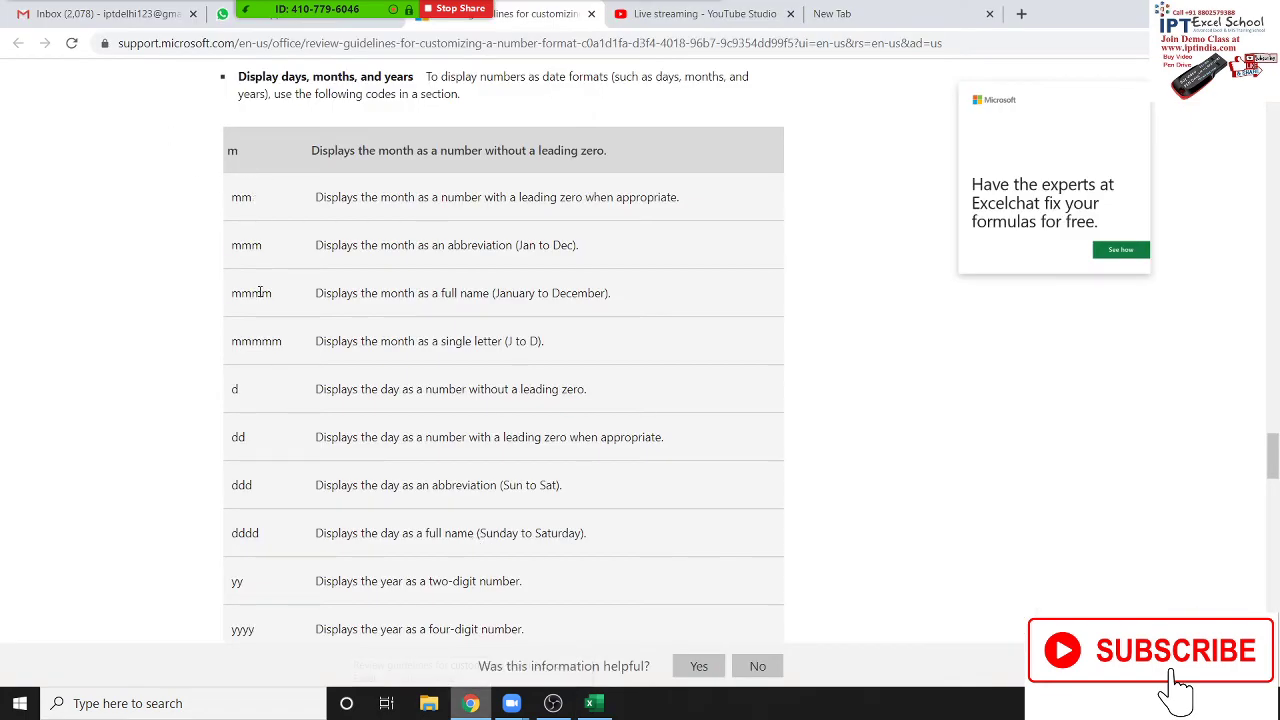
pyautogui.doubleClick(261, 293)
pyautogui.doubleClick(263, 341)
pyautogui.moveTo(512, 293); pyautogui.dragTo(602, 210)
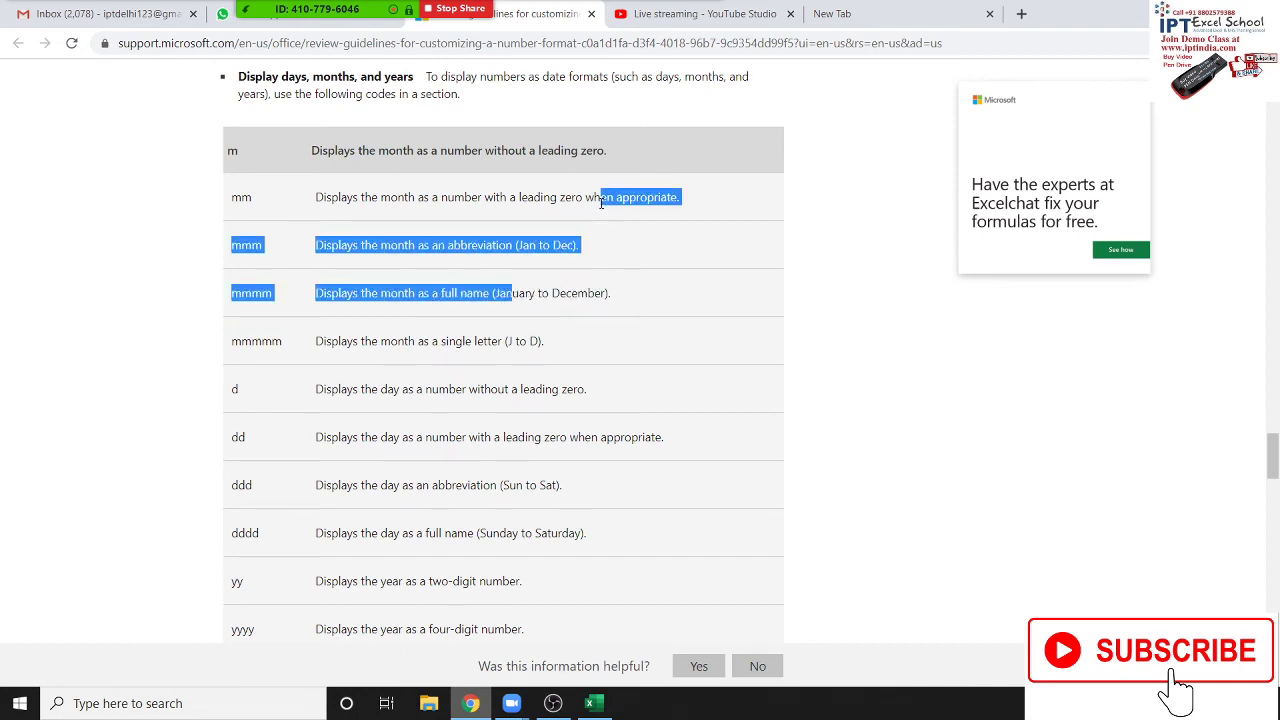
pyautogui.scroll(-3, 601, 203)
pyautogui.moveTo(267, 145); pyautogui.dragTo(272, 185)
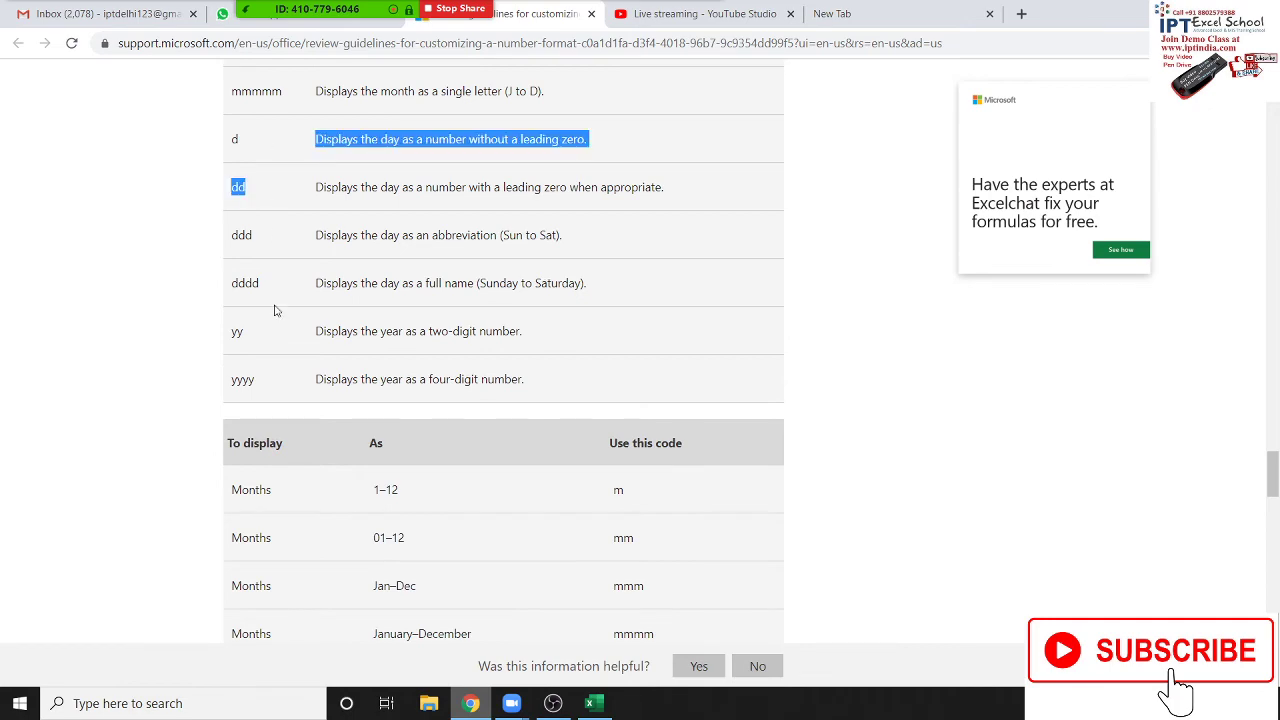
pyautogui.click(276, 365)
pyautogui.scroll(1, 590, 393)
pyautogui.scroll(-2, 590, 399)
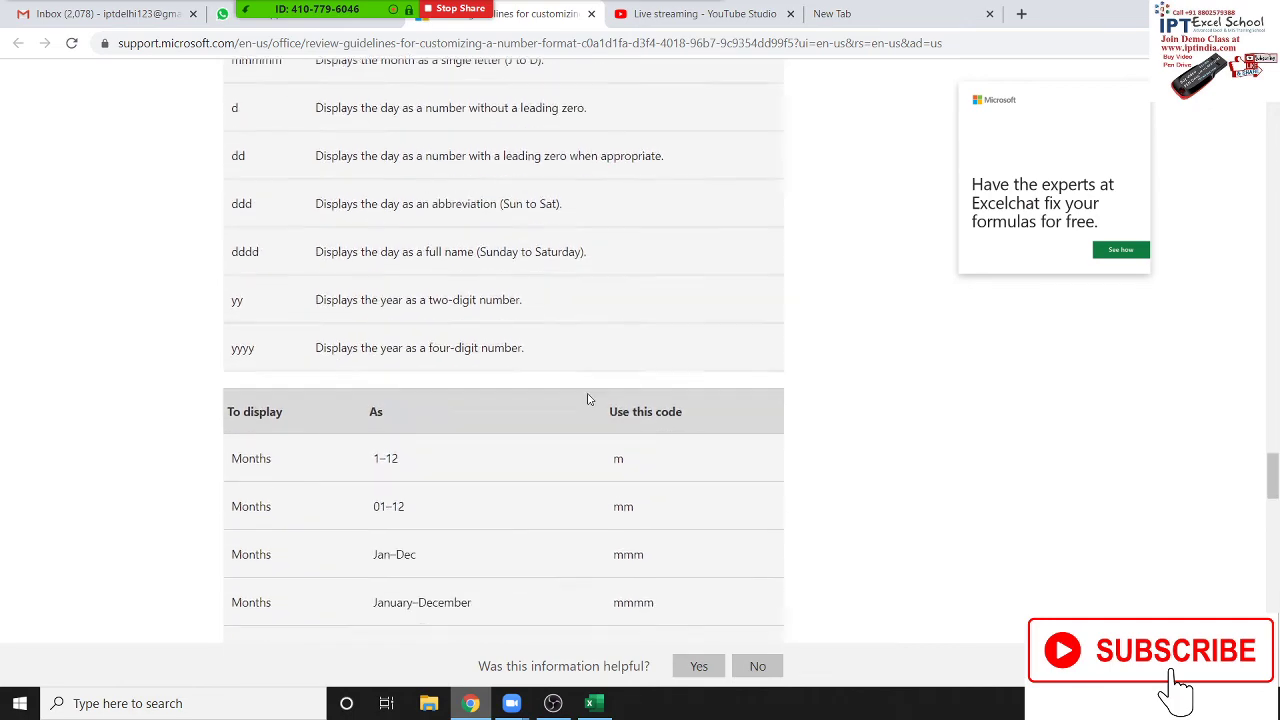
pyautogui.scroll(-1, 589, 399)
pyautogui.scroll(-3, 586, 400)
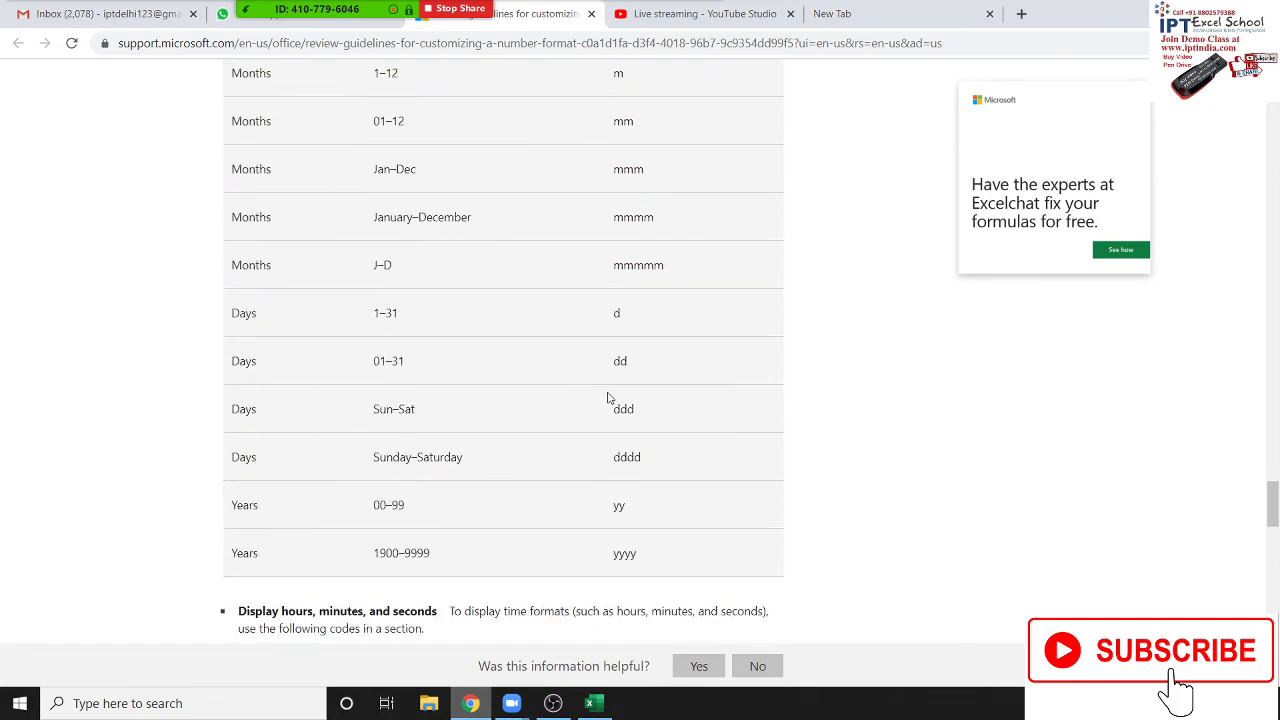
pyautogui.hotkey('alt', 'Tab')
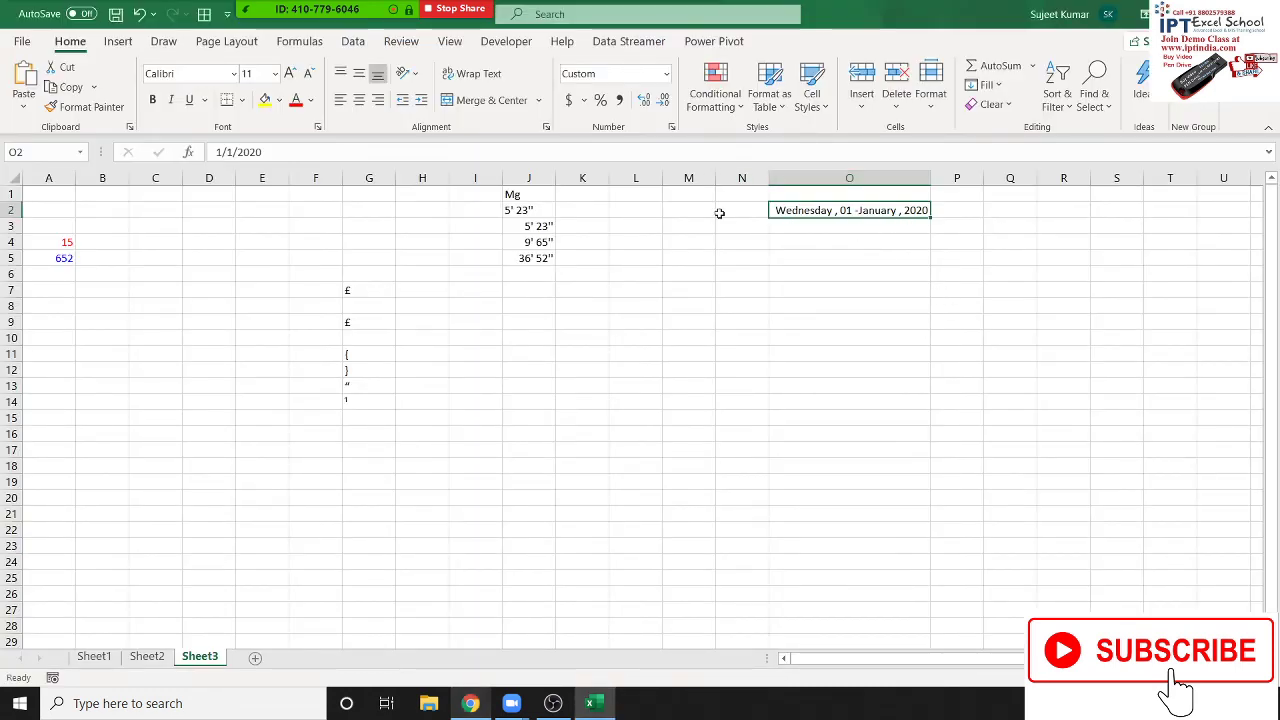
pyautogui.click(672, 128)
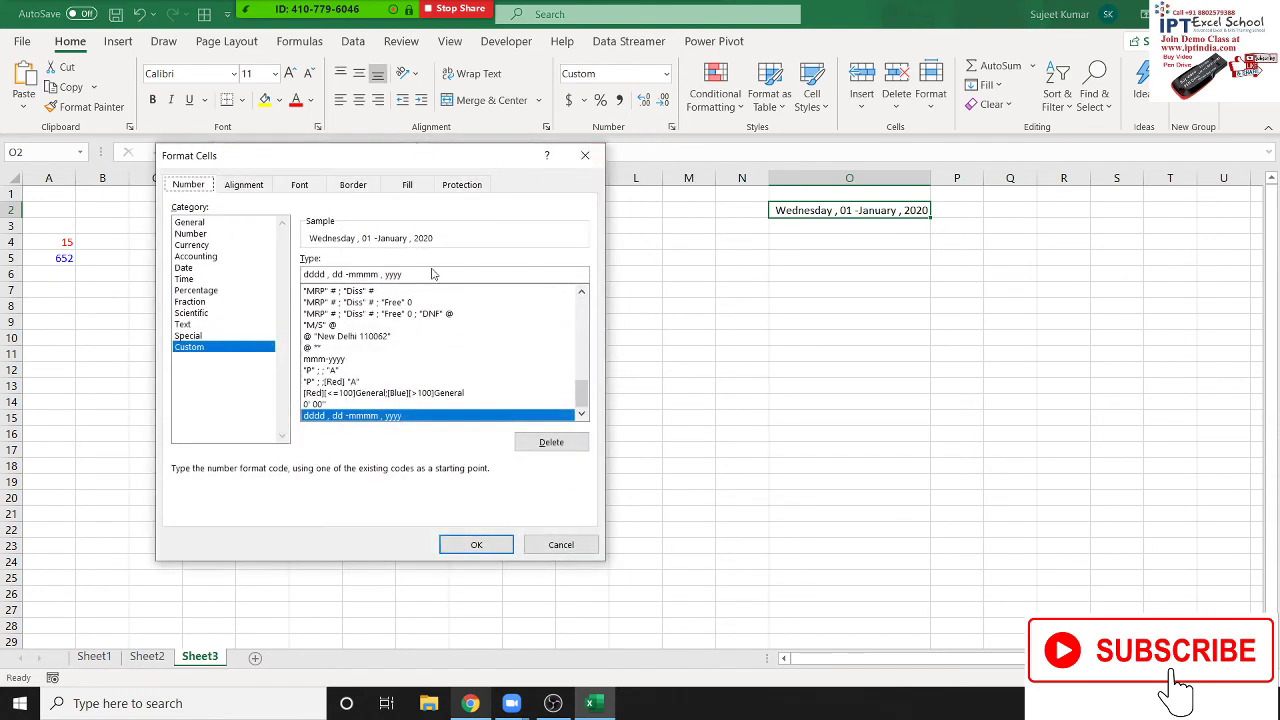
pyautogui.moveTo(405, 274); pyautogui.dragTo(77, 281)
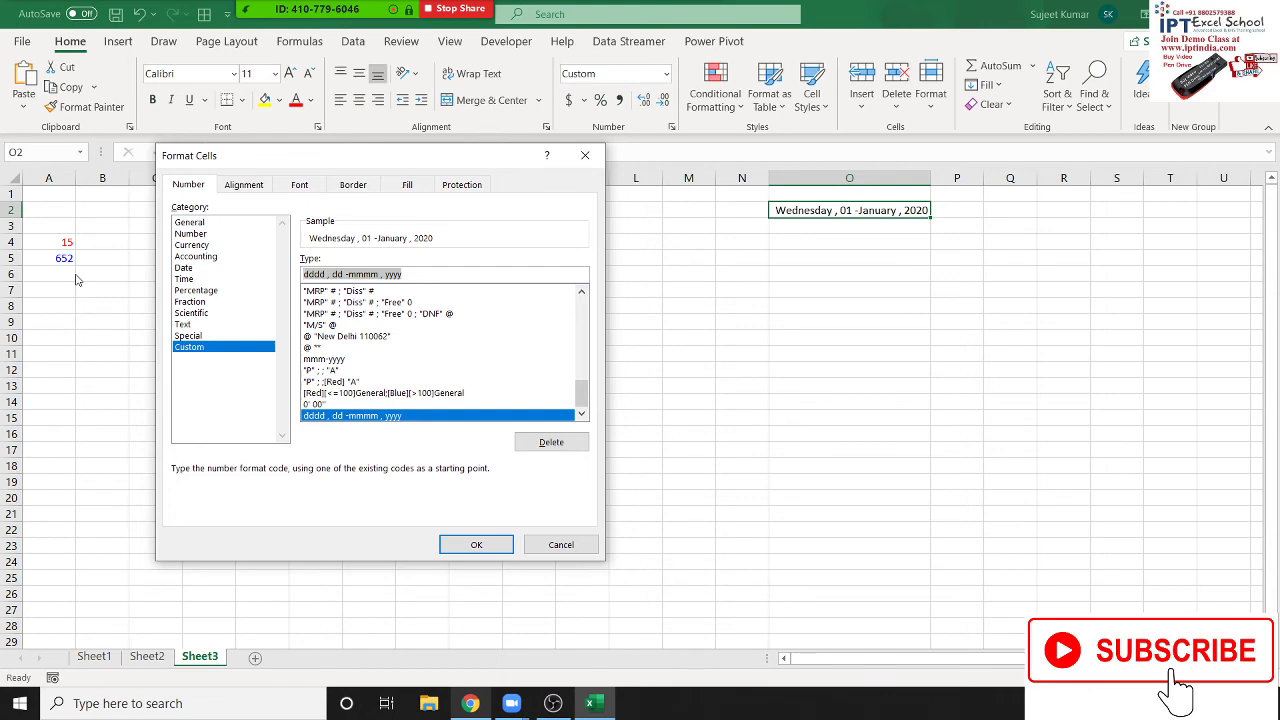
pyautogui.click(585, 155)
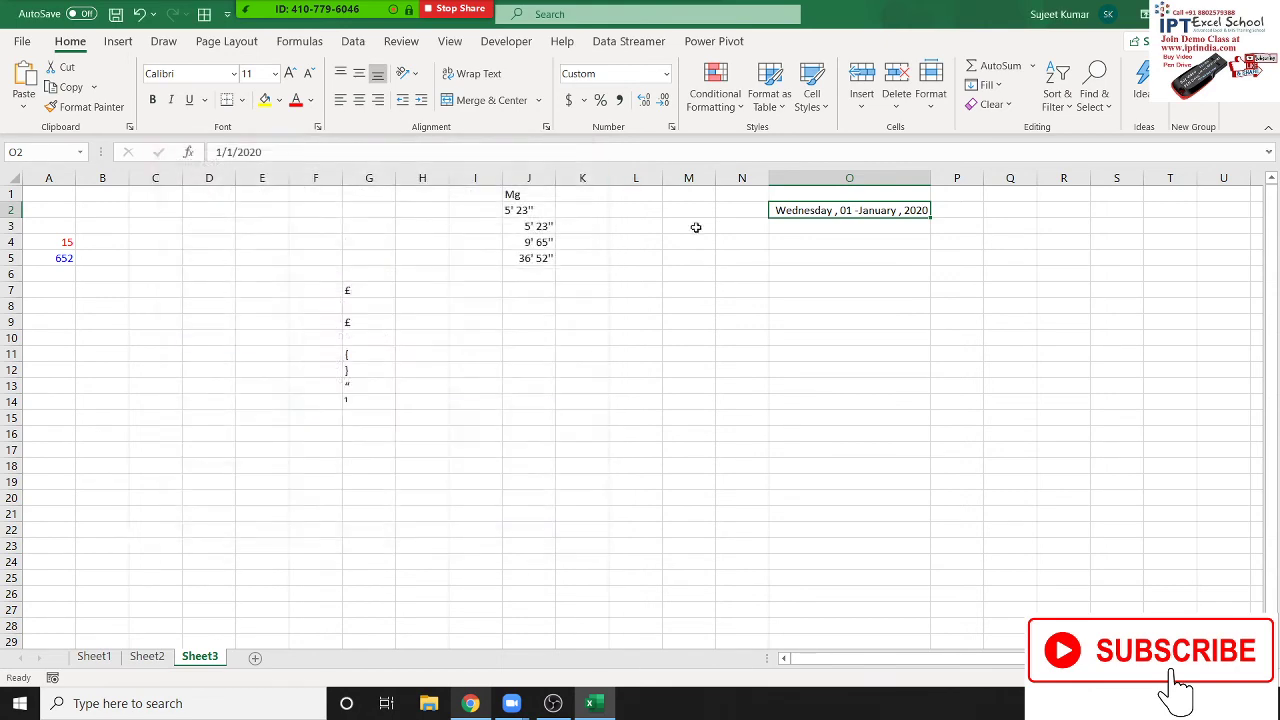
pyautogui.click(824, 226)
pyautogui.hotkey('alt', 'Tab')
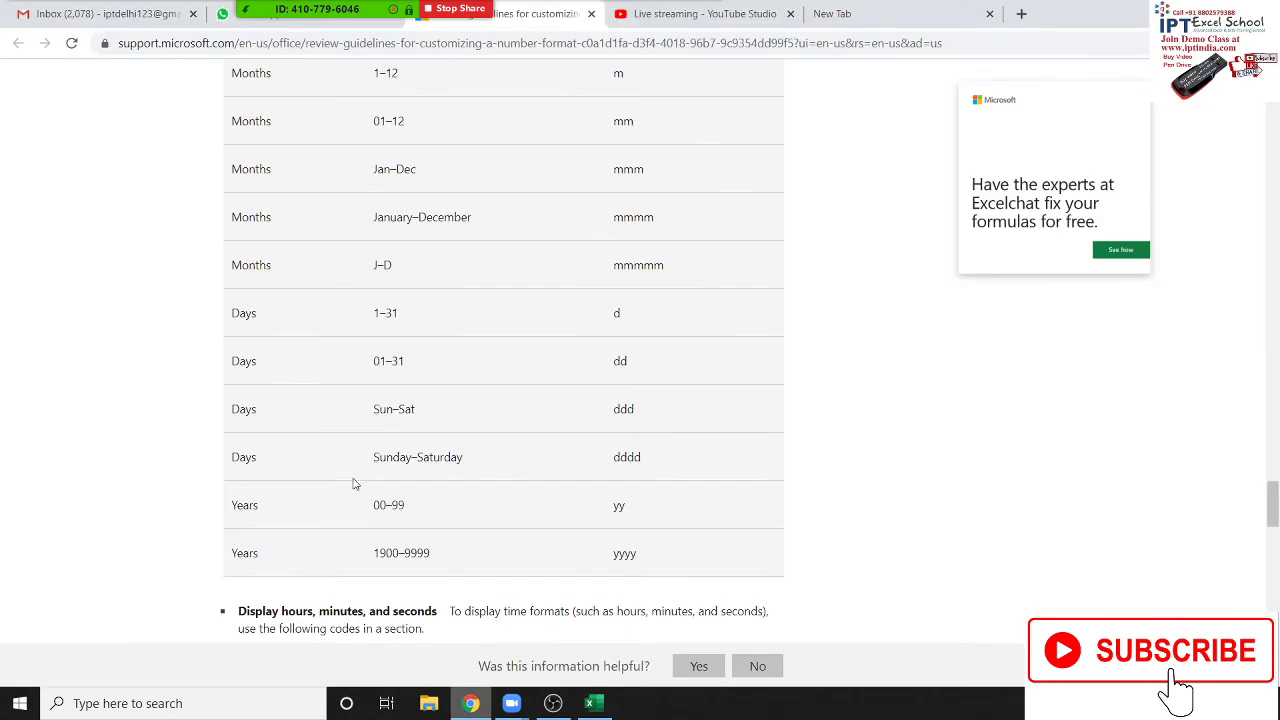
pyautogui.scroll(2, 310, 466)
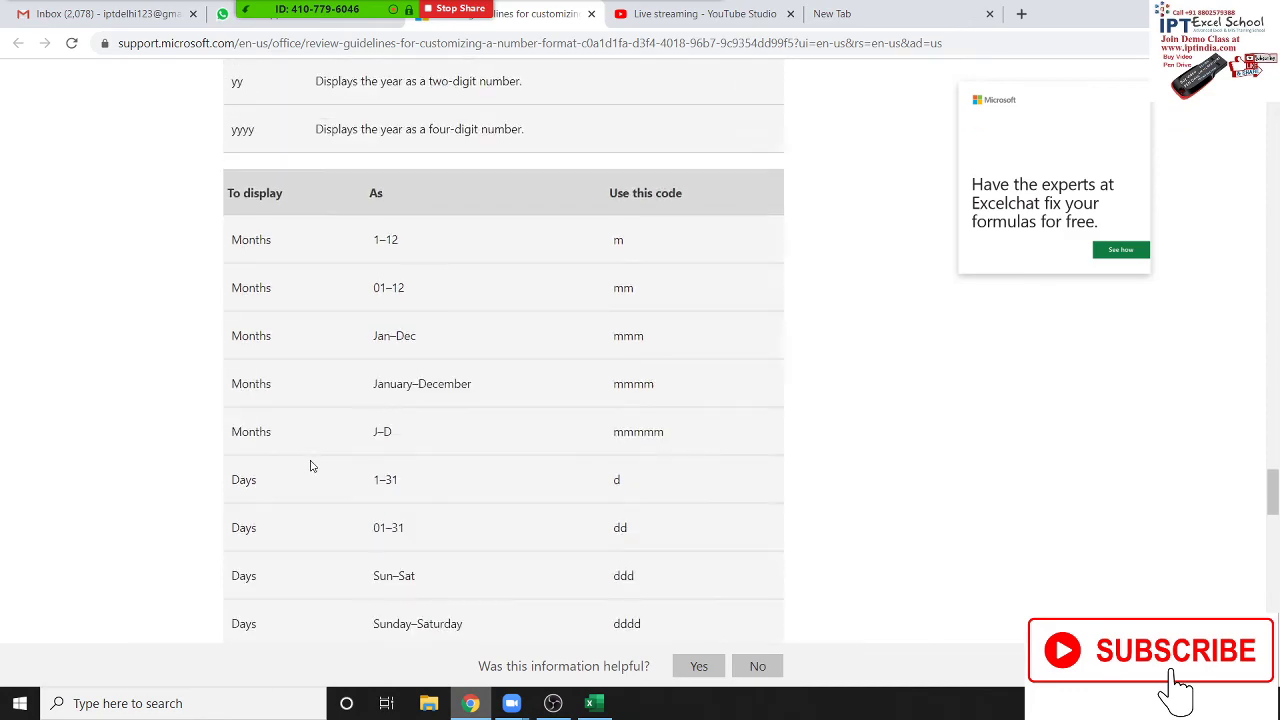
pyautogui.scroll(-3, 310, 466)
pyautogui.scroll(-3, 310, 466)
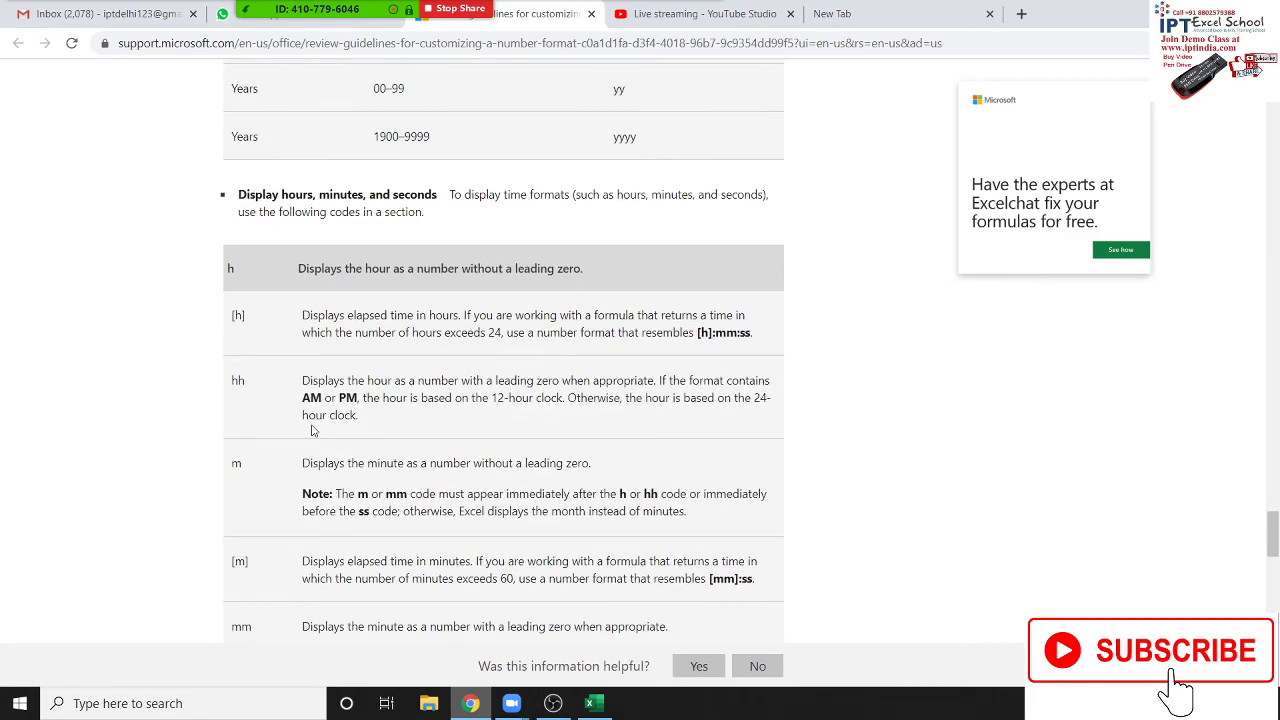
pyautogui.hotkey('alt', 'Tab')
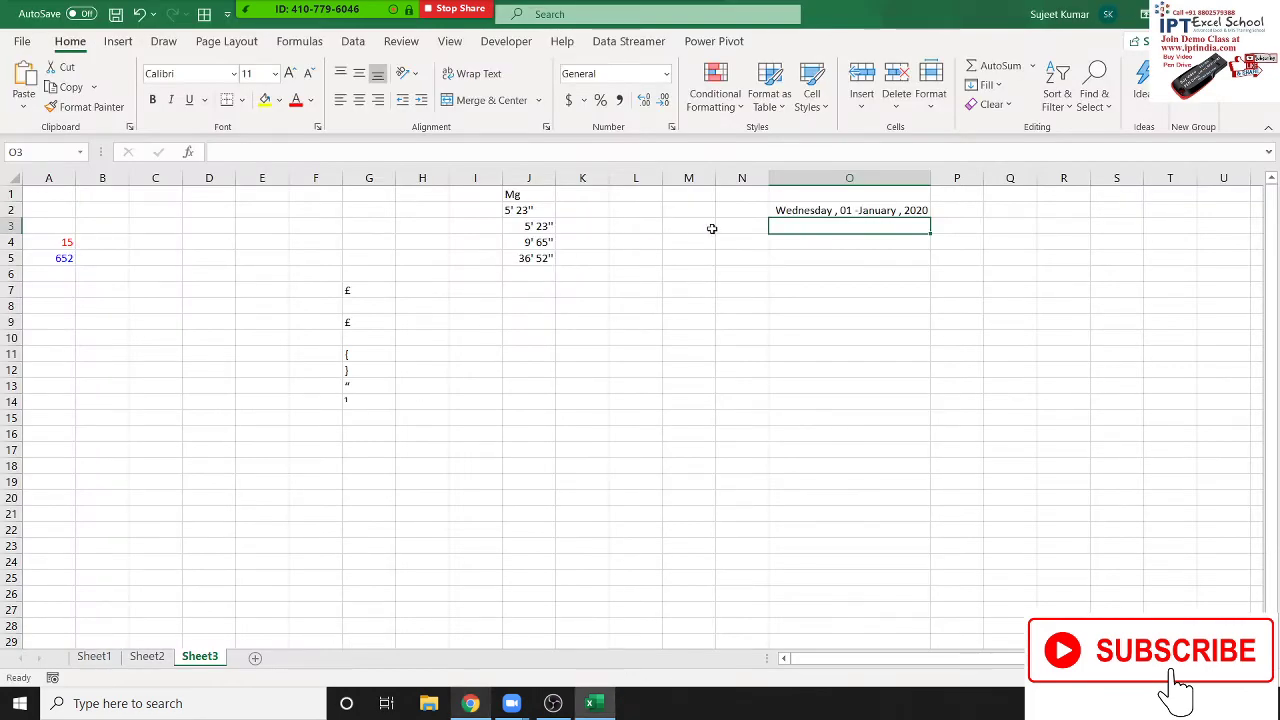
# Enter the time 10:30 in cell O3.
pyautogui.write('10')
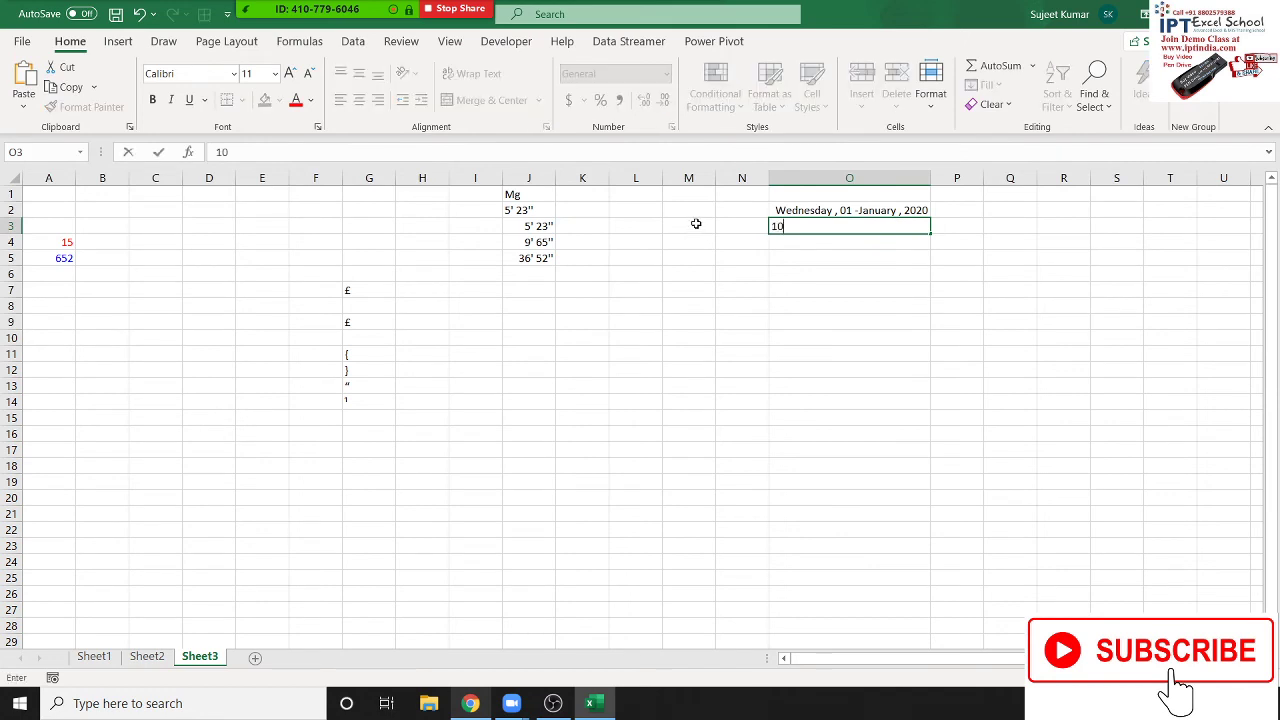
pyautogui.write(':30')
pyautogui.press('Return')
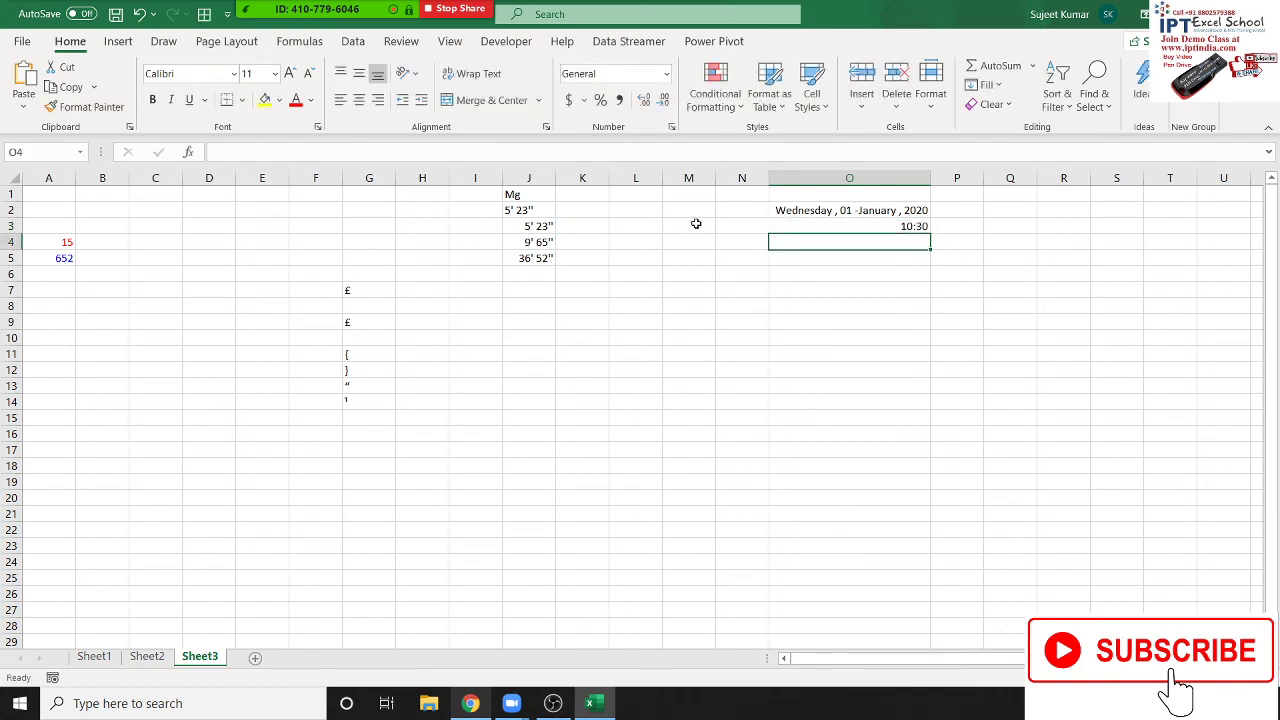
pyautogui.press('Up')
# In Format Cells, write the custom code HH:MM:SS Am/pm for O3, previewing 10:30:00 AM.
pyautogui.click(671, 130)
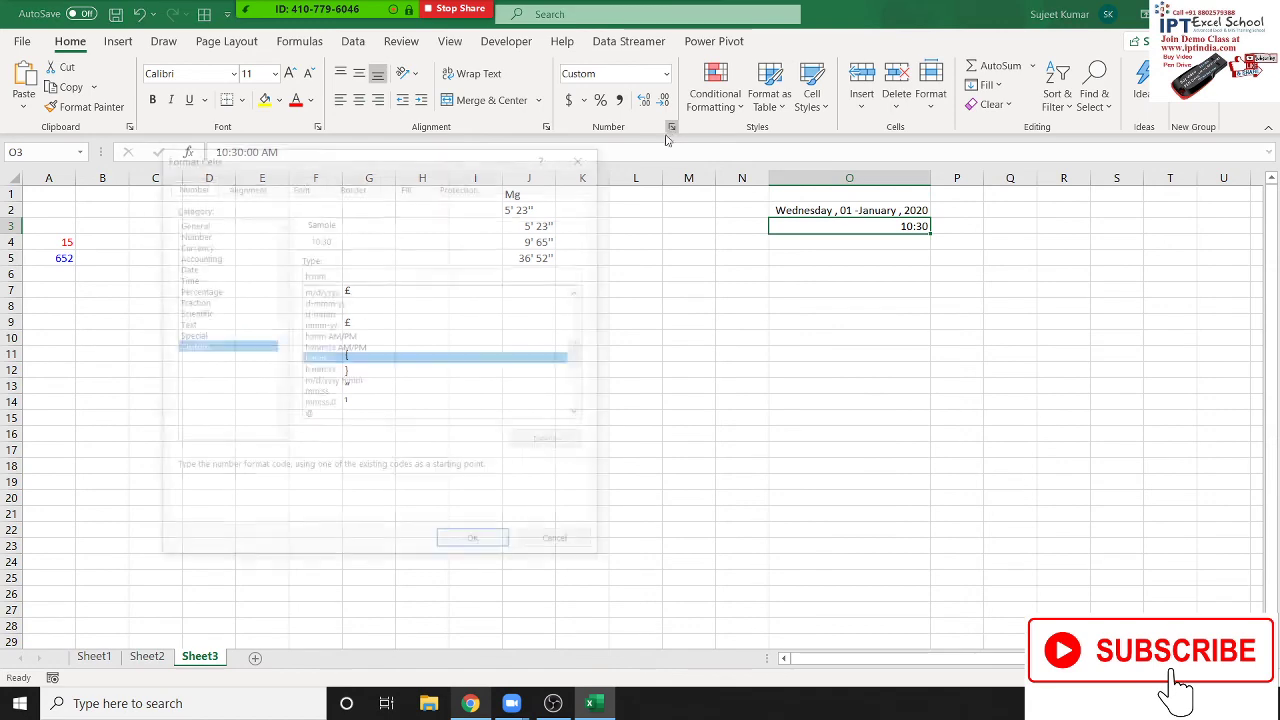
pyautogui.click(202, 279)
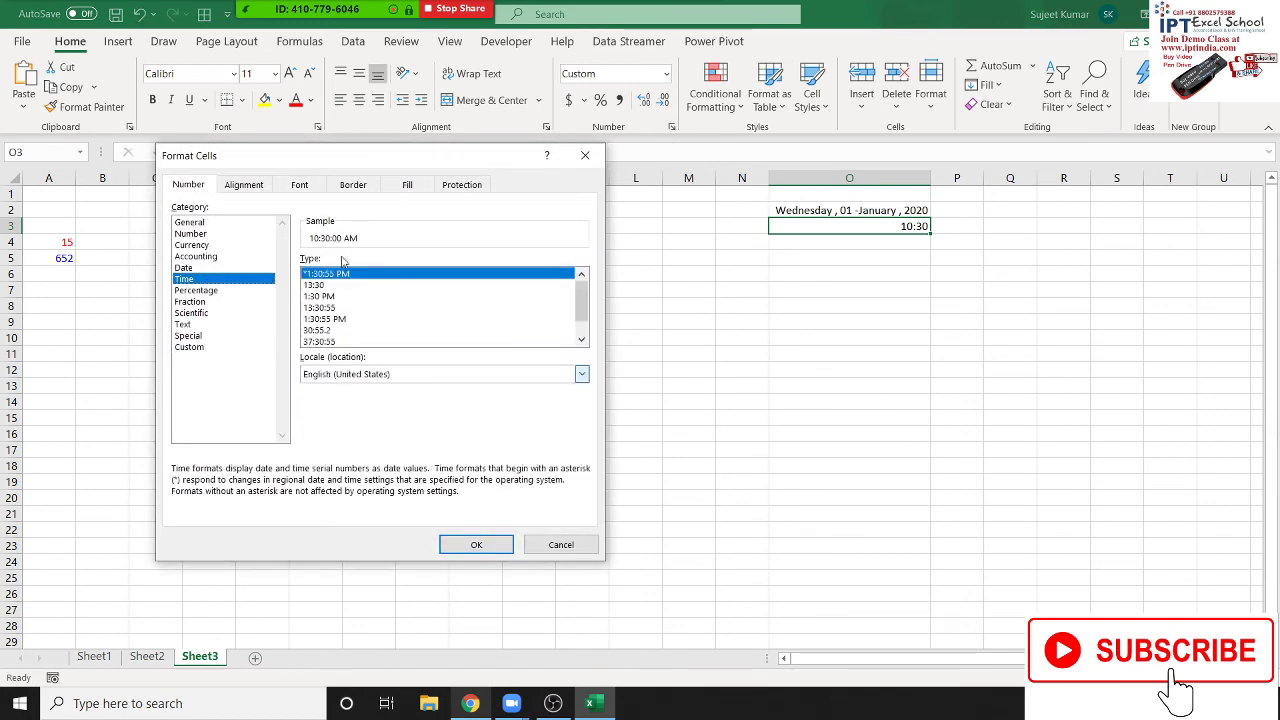
pyautogui.click(190, 347)
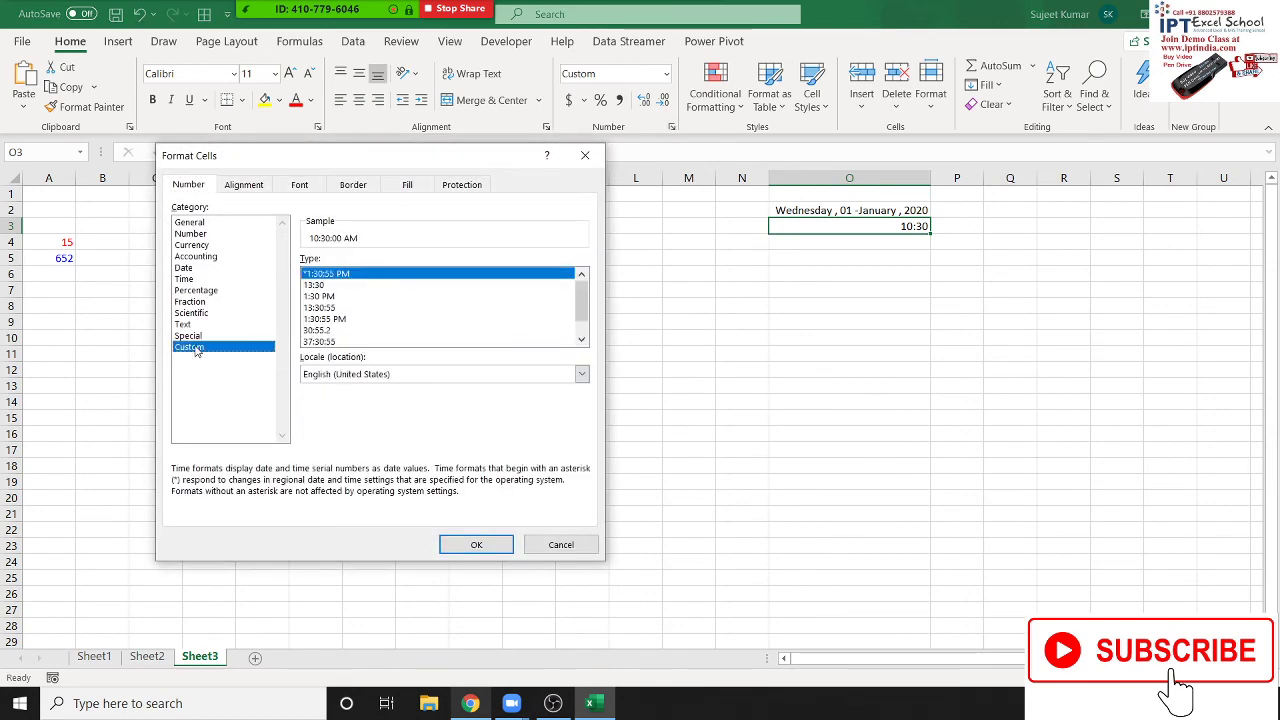
pyautogui.moveTo(418, 274); pyautogui.dragTo(222, 269)
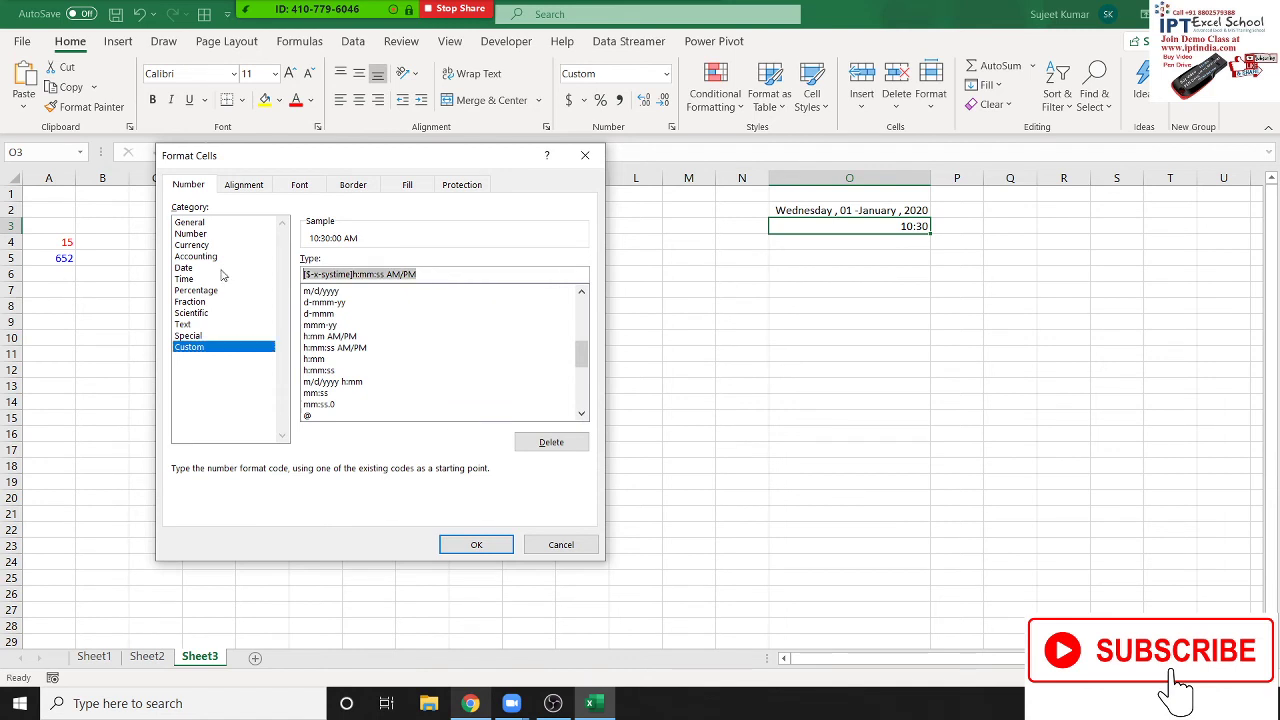
pyautogui.write('HH')
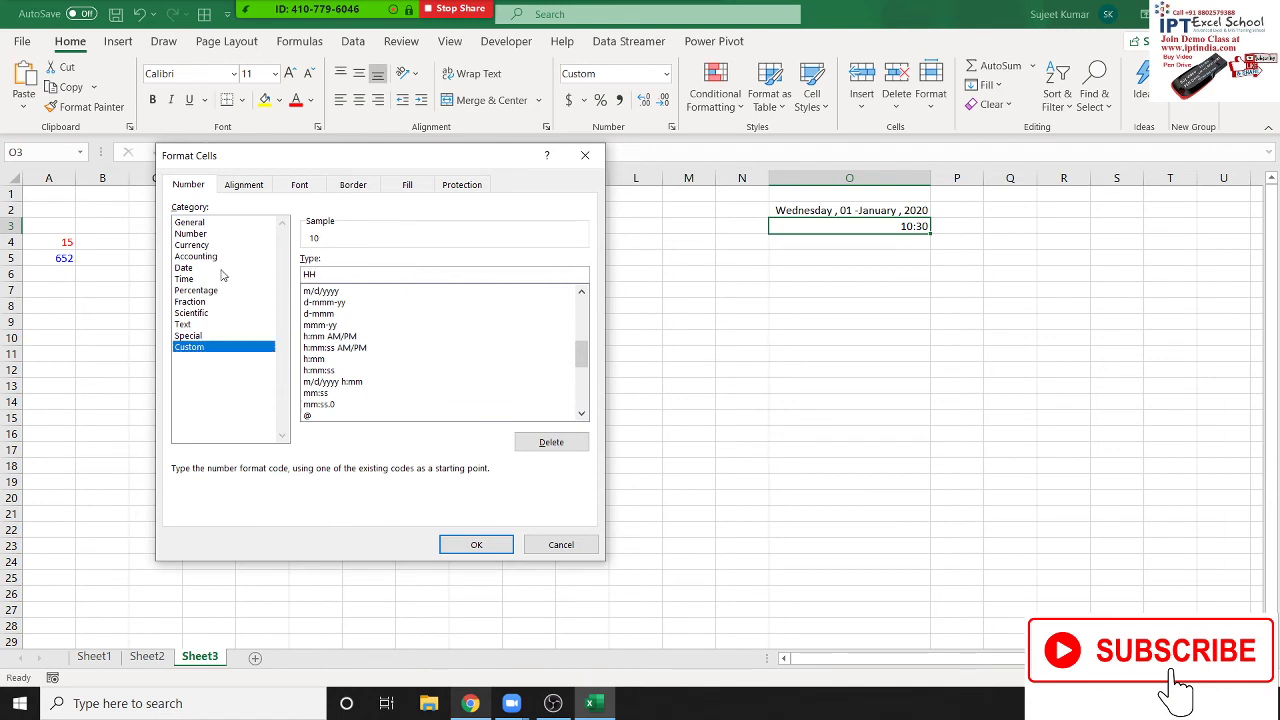
pyautogui.write(':MM:S')
pyautogui.write('S A')
pyautogui.write('/')
pyautogui.write('p')
pyautogui.press('BackSpace')
pyautogui.write('m/pm')
# Apply the O3 time format and enter the elapsed time 45:30 in J10.
pyautogui.click(472, 543)
pyautogui.click(543, 338)
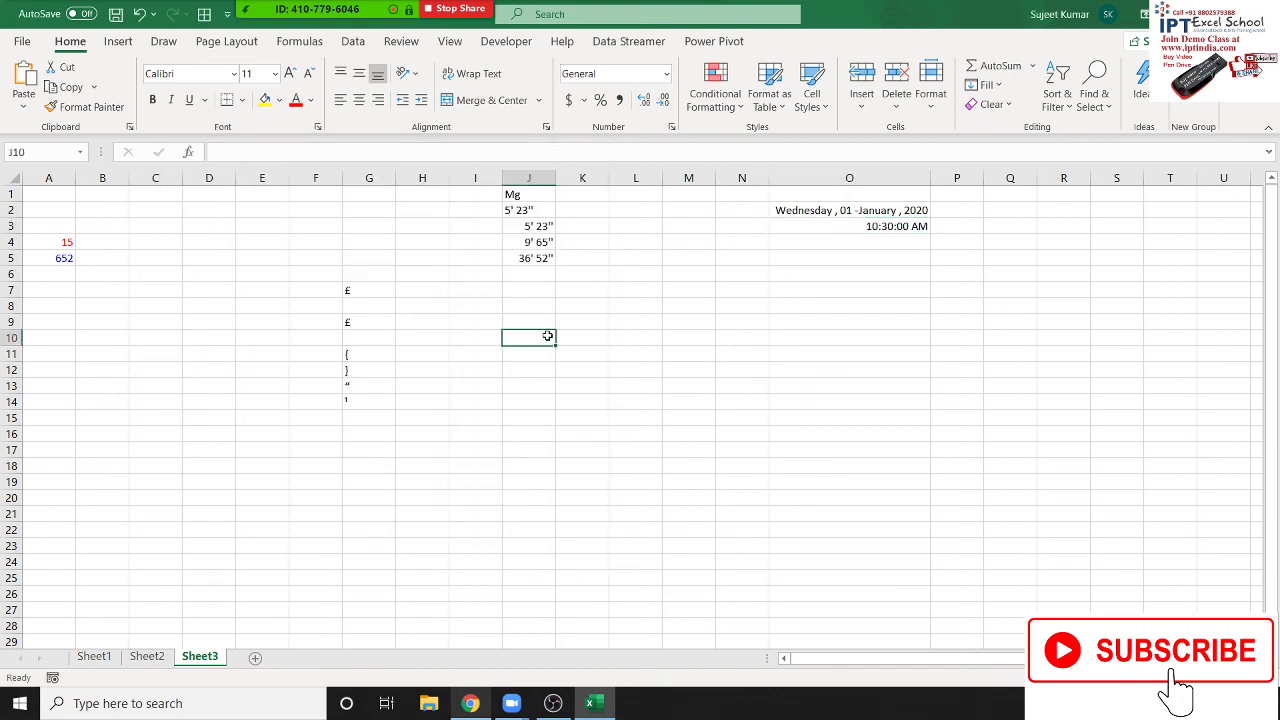
pyautogui.write('45:')
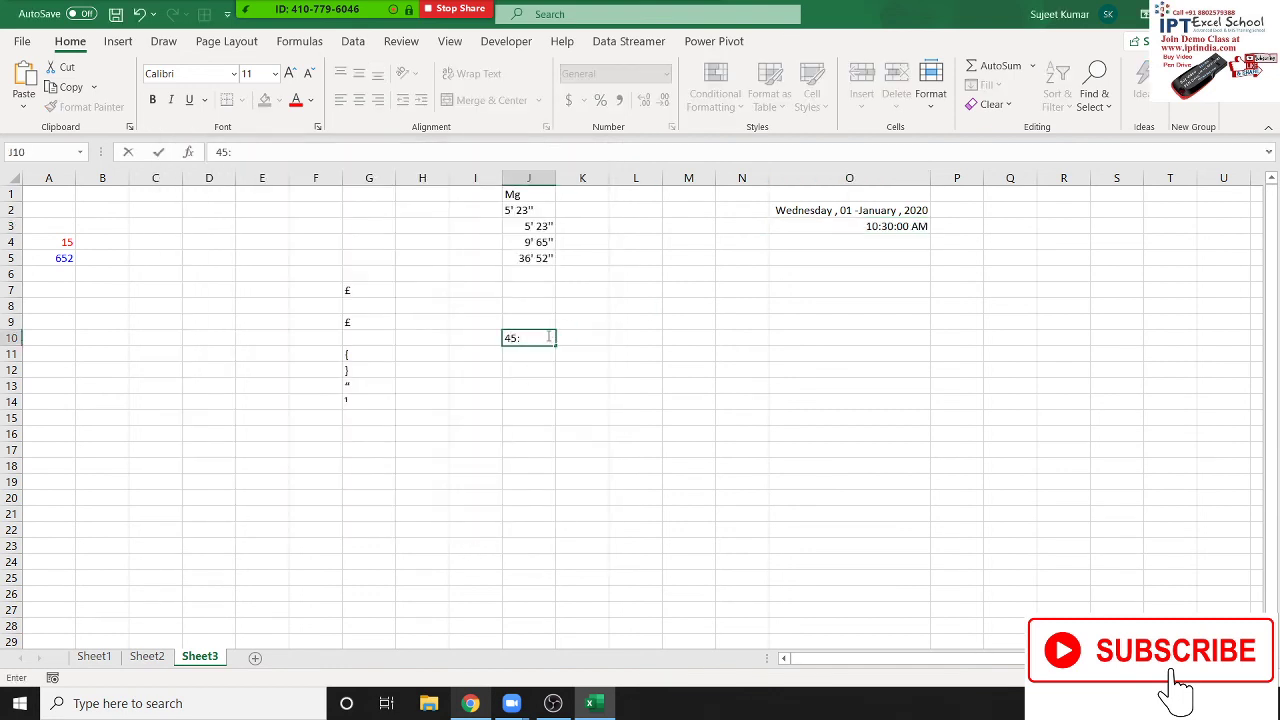
pyautogui.write('3')
pyautogui.write('0')
pyautogui.press('Return')
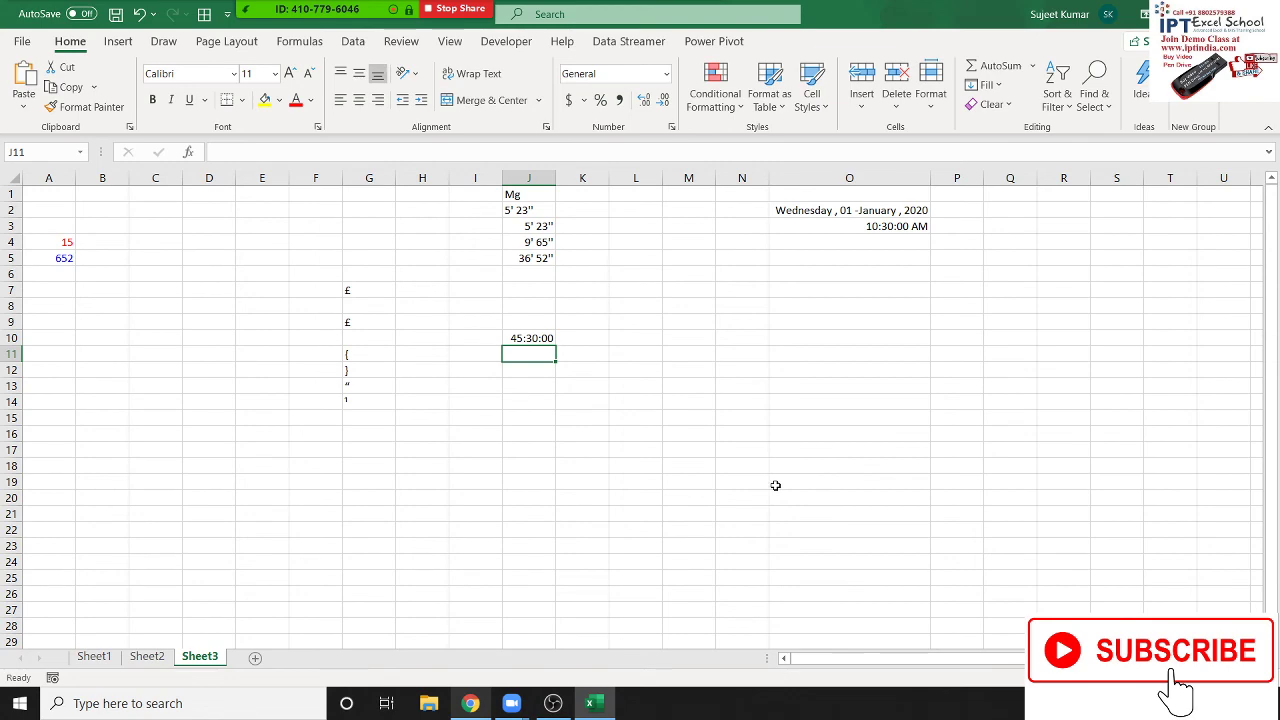
pyautogui.press('Up')
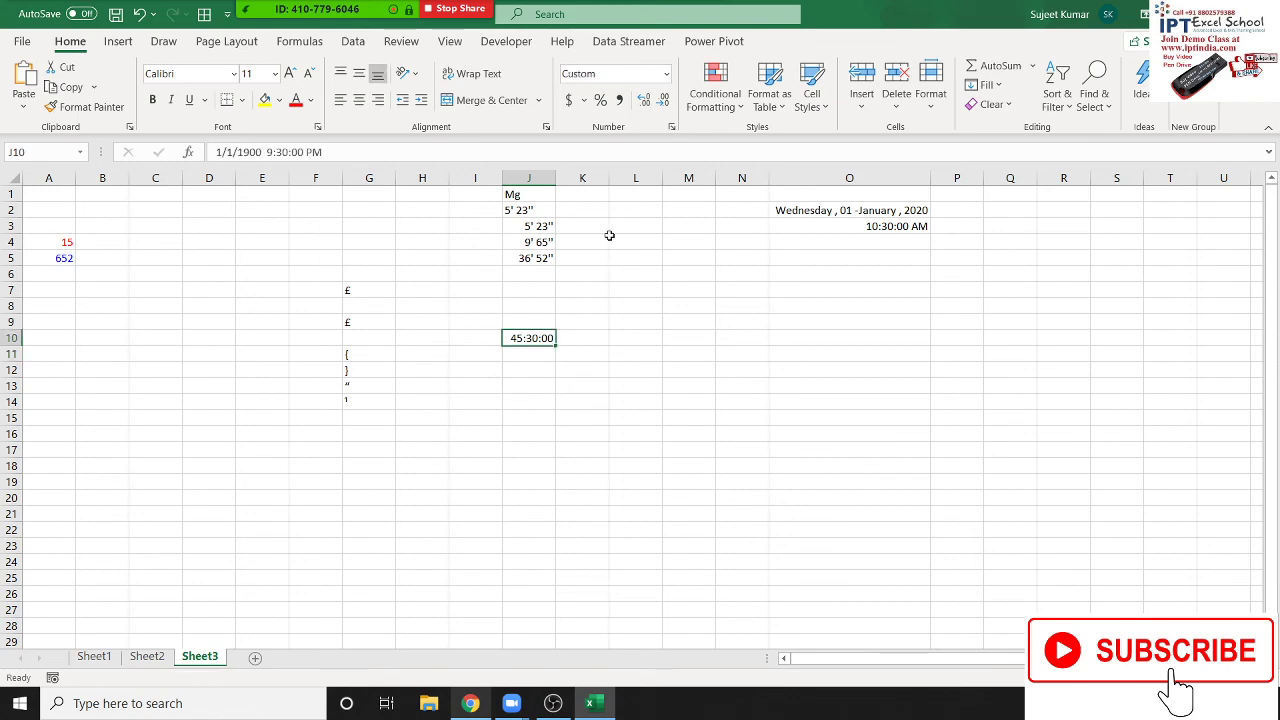
# Try a [m] minutes-only custom format on J10, then undo it to keep [h]:mm:ss.
pyautogui.click(671, 127)
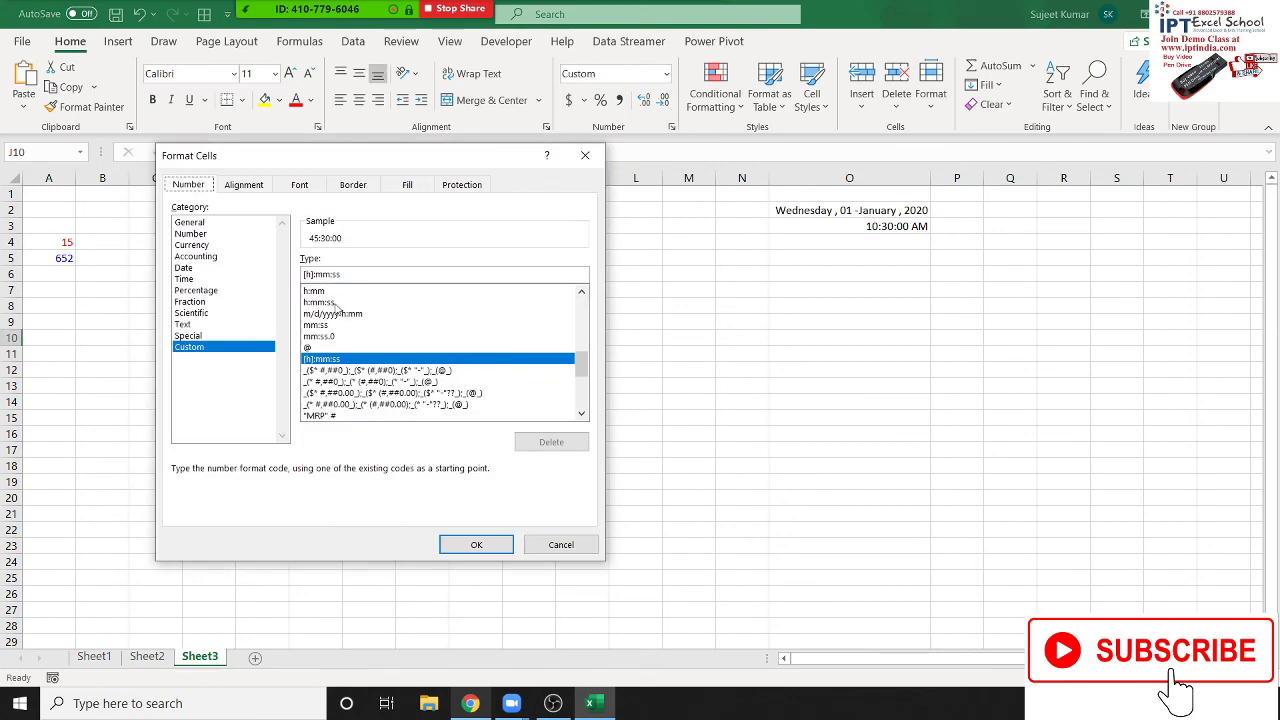
pyautogui.doubleClick(368, 275)
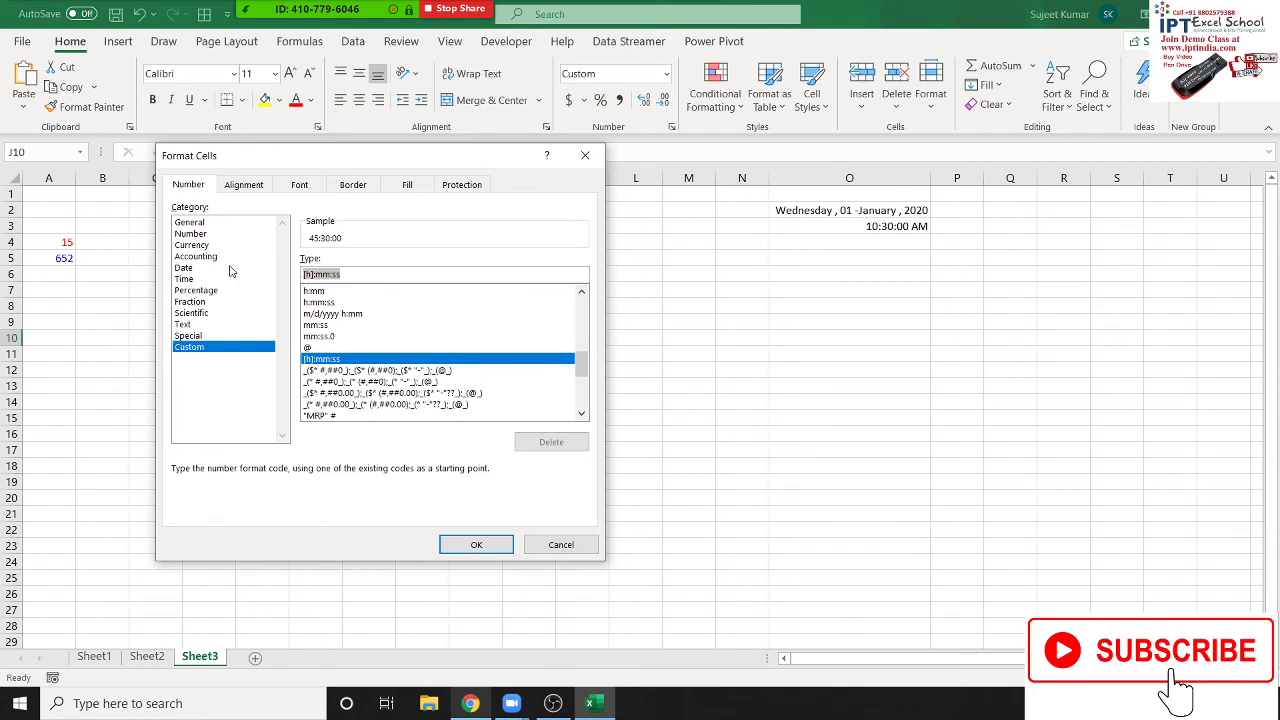
pyautogui.press('BackSpace')
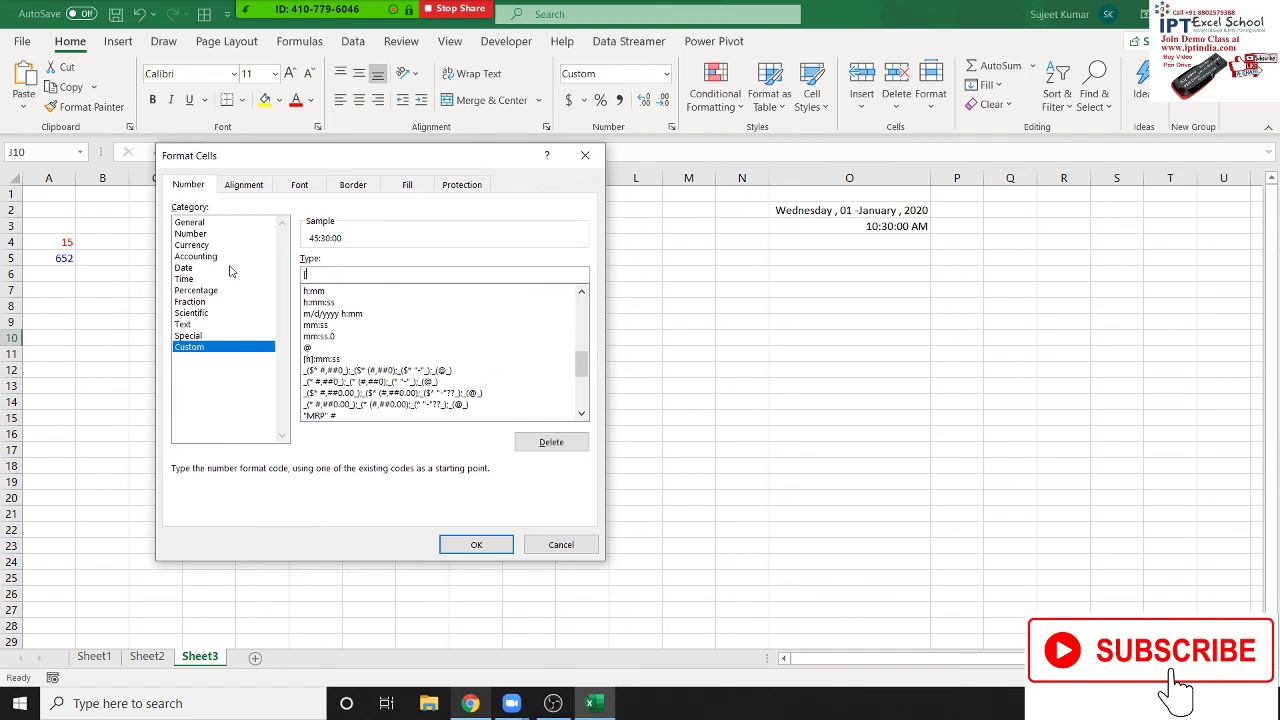
pyautogui.write('m]')
pyautogui.click(477, 544)
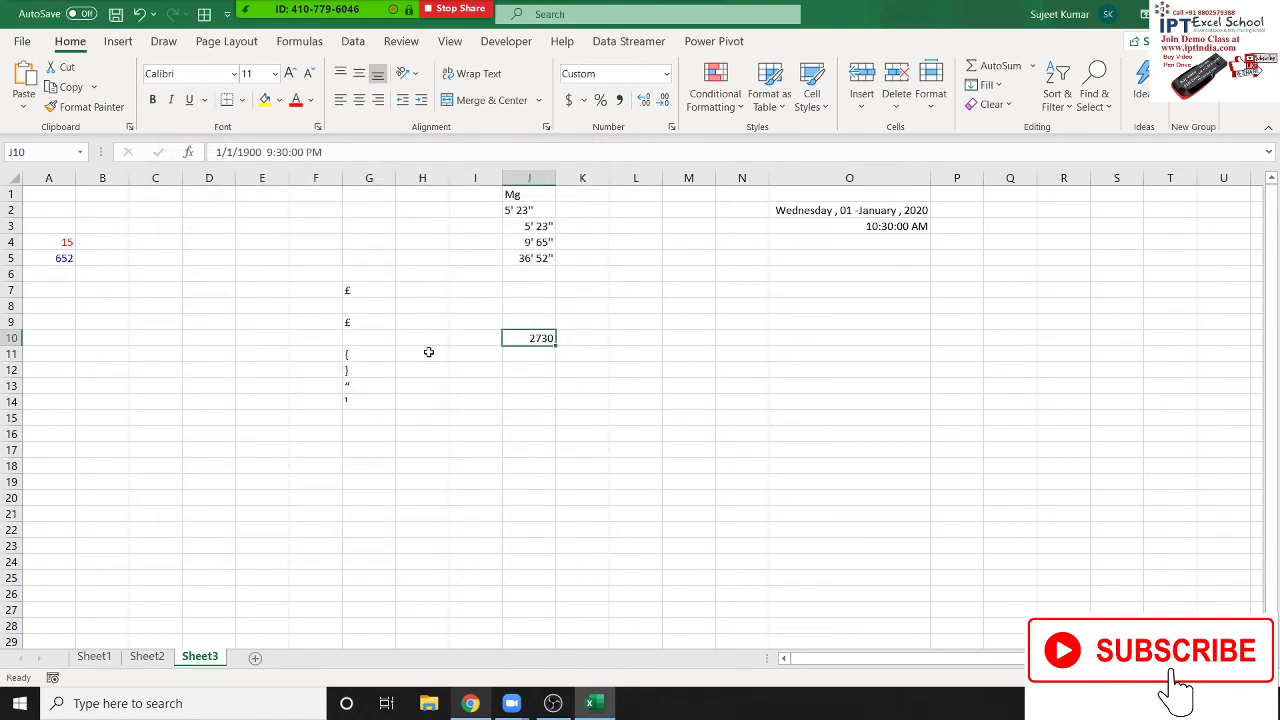
pyautogui.hotkey('ctrl', 'z')
pyautogui.click(540, 352)
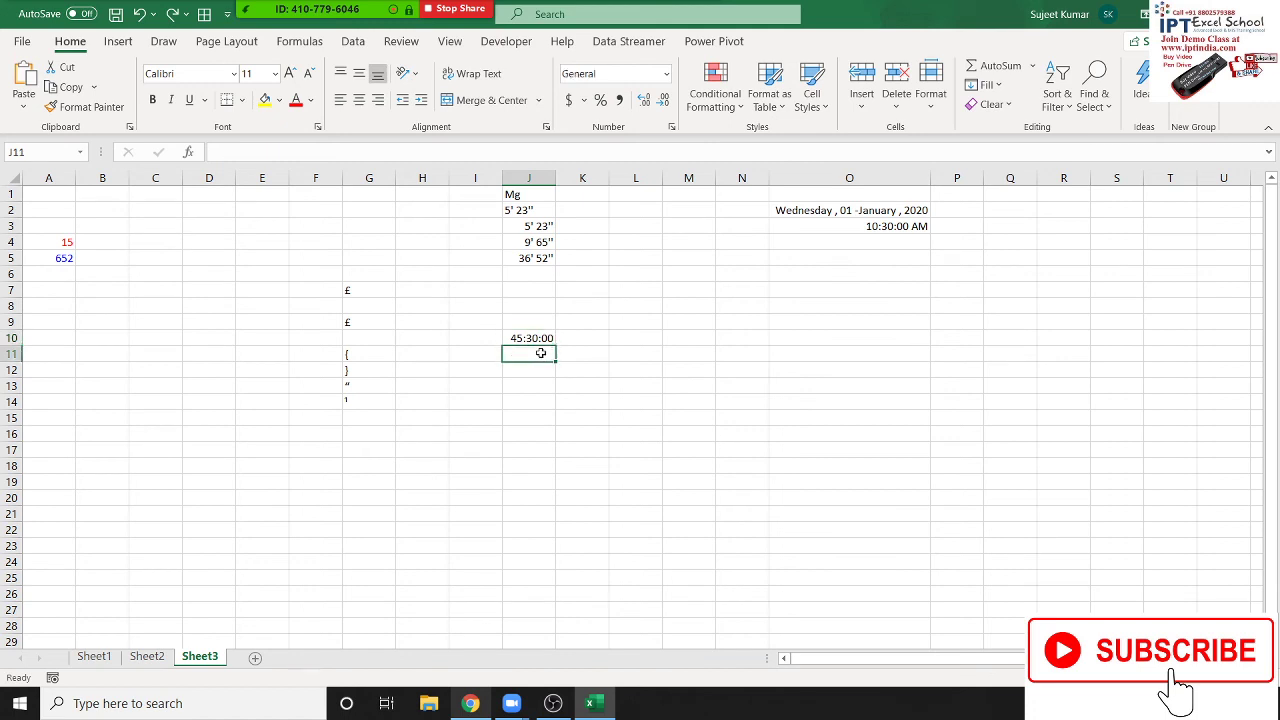
# Enter =TEXT(J10,"[m]") in J11 to show 2730 total minutes.
pyautogui.write('=te')
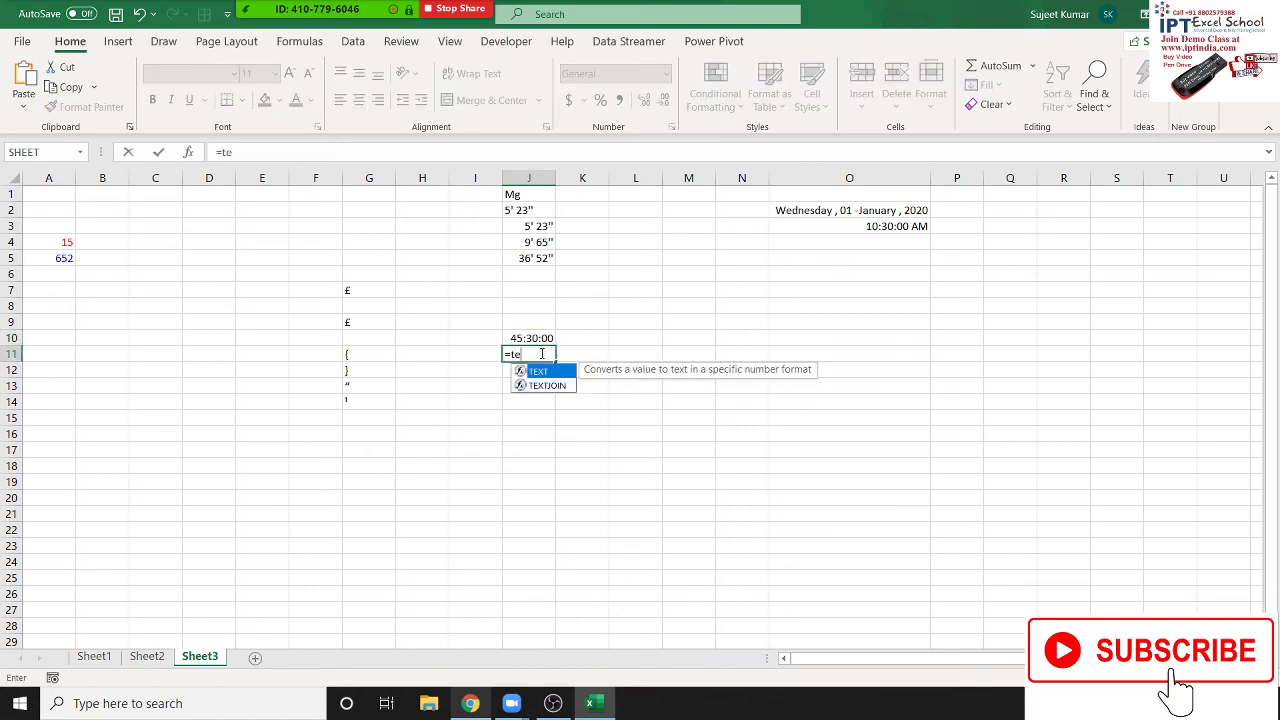
pyautogui.write('s')
pyautogui.press('BackSpace')
pyautogui.write('x')
pyautogui.press('Tab')
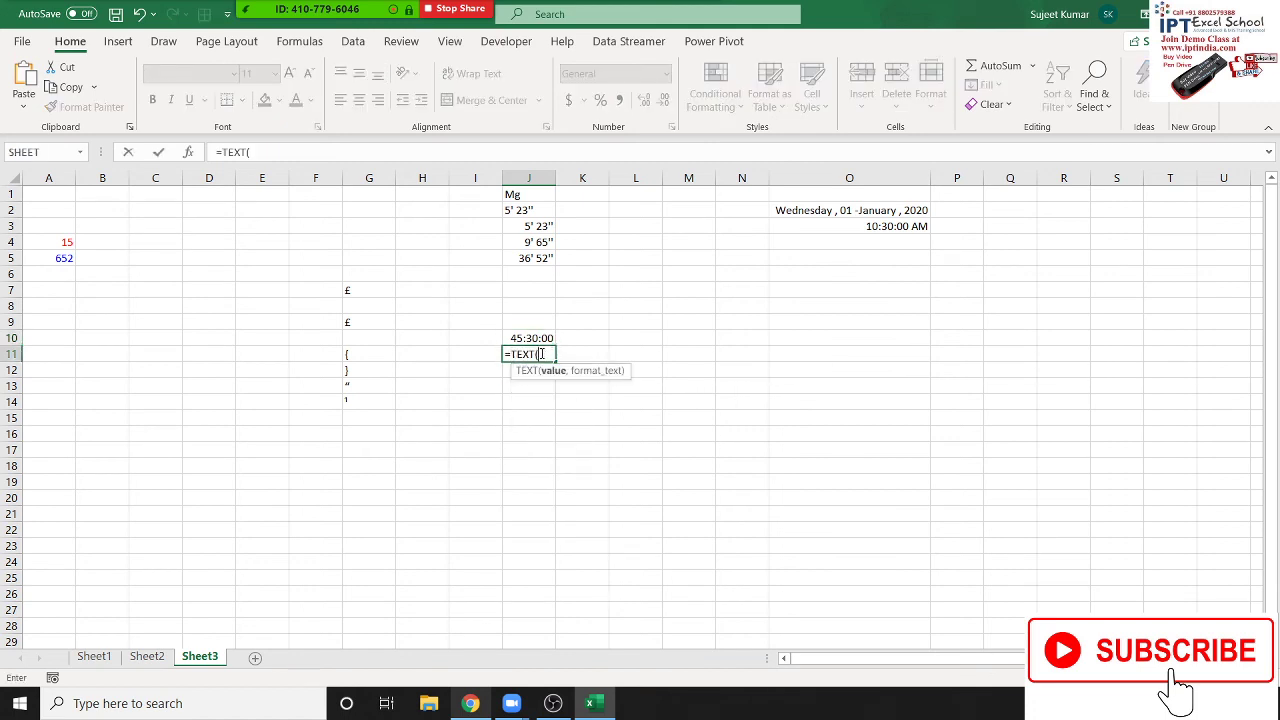
pyautogui.click(512, 338)
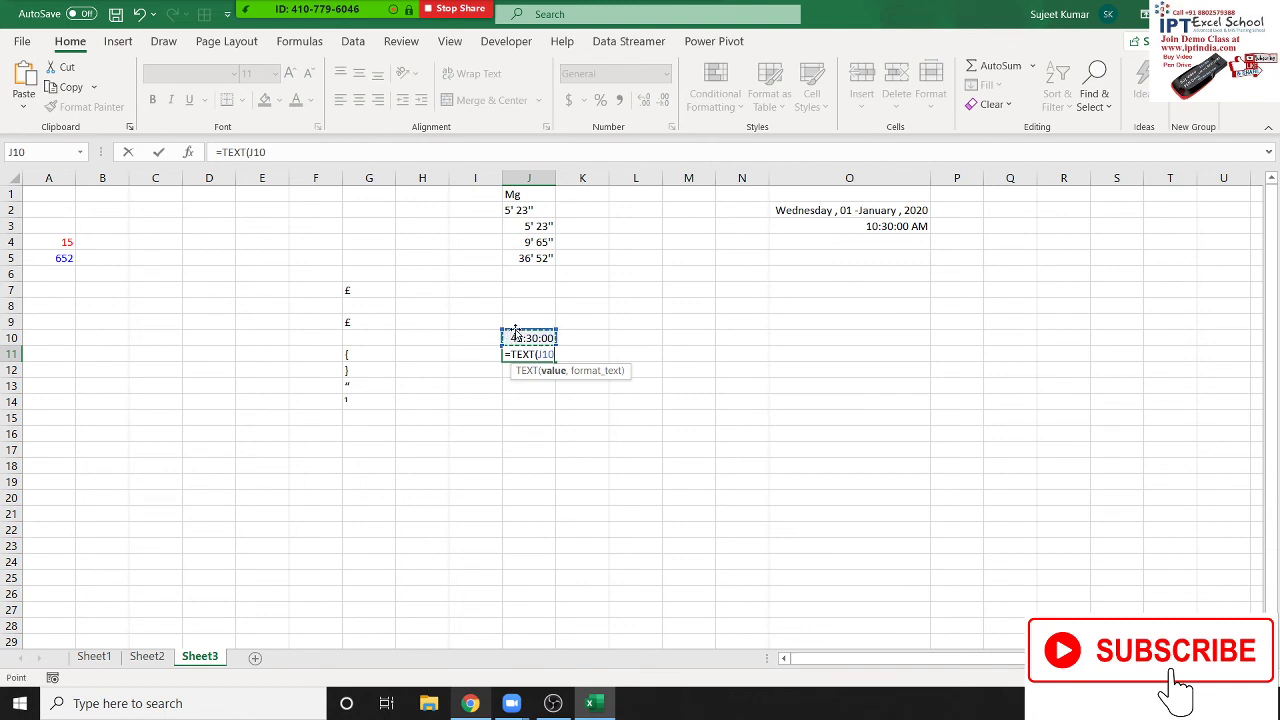
pyautogui.write(',"')
pyautogui.write('[m')
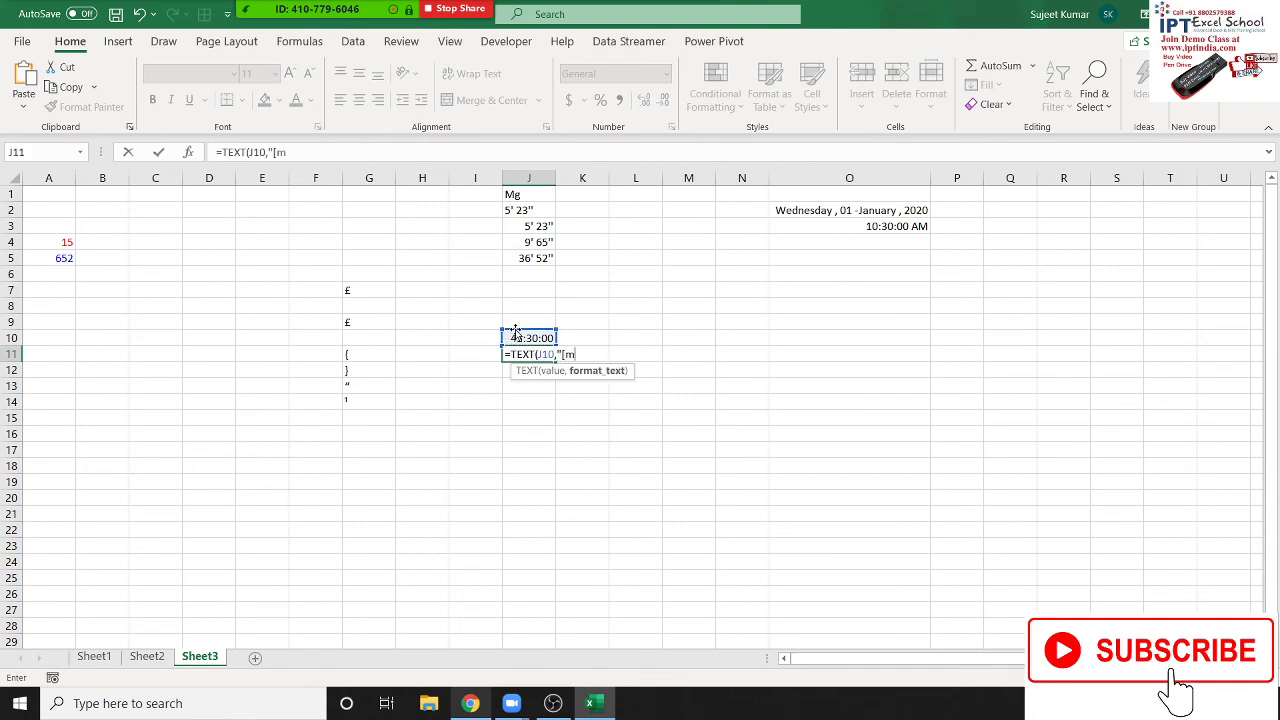
pyautogui.write(']')
pyautogui.press('Return')
pyautogui.press('Up')
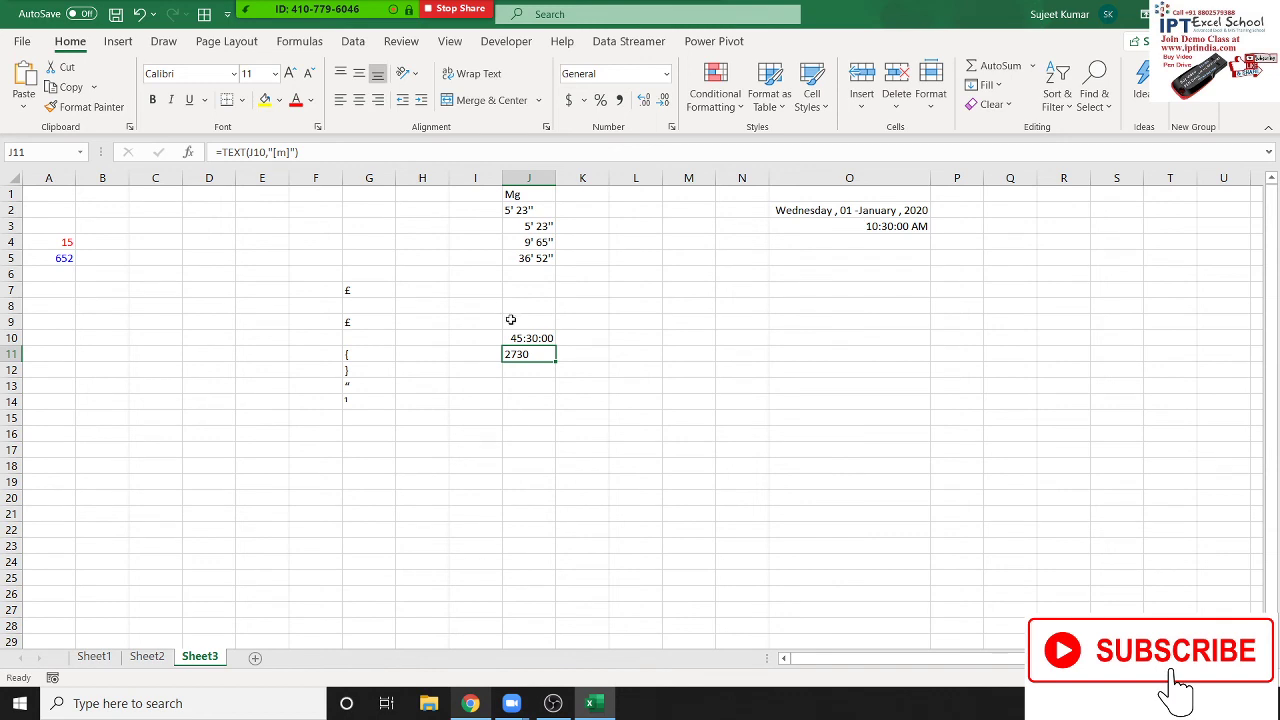
# Enter =HOUR(J10) in K10, which returns 21.
pyautogui.click(575, 344)
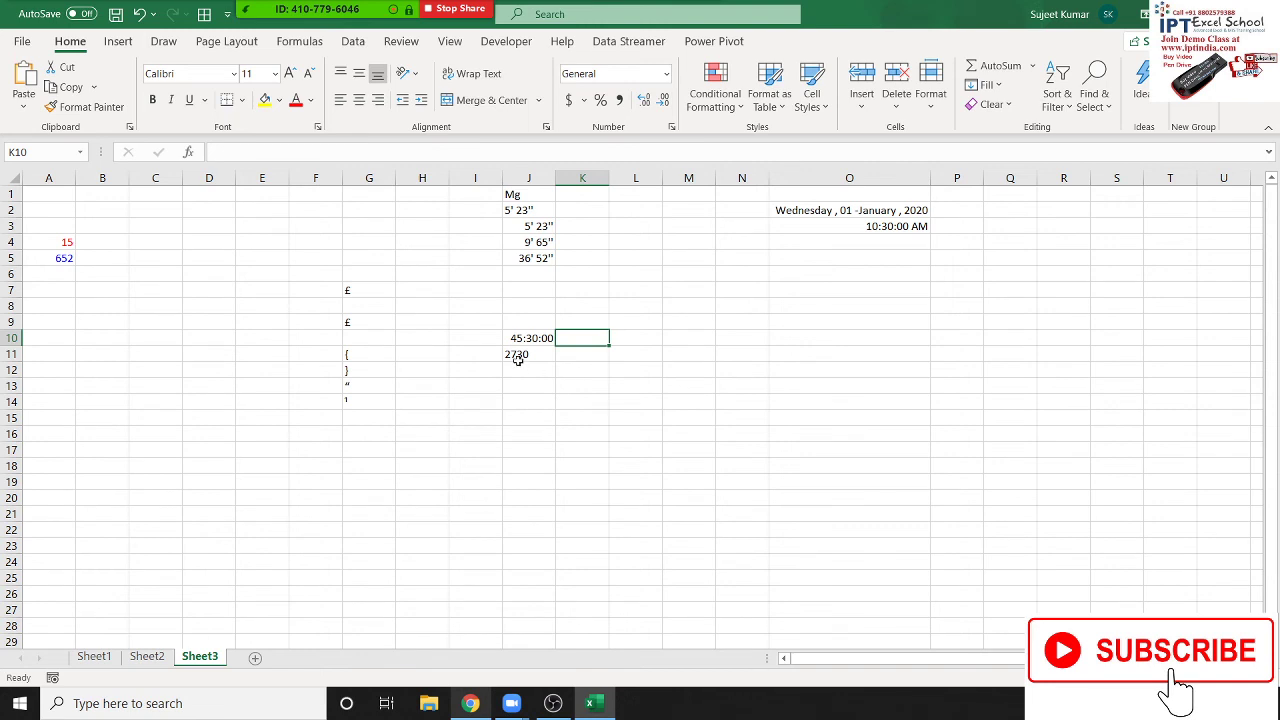
pyautogui.write('=ho')
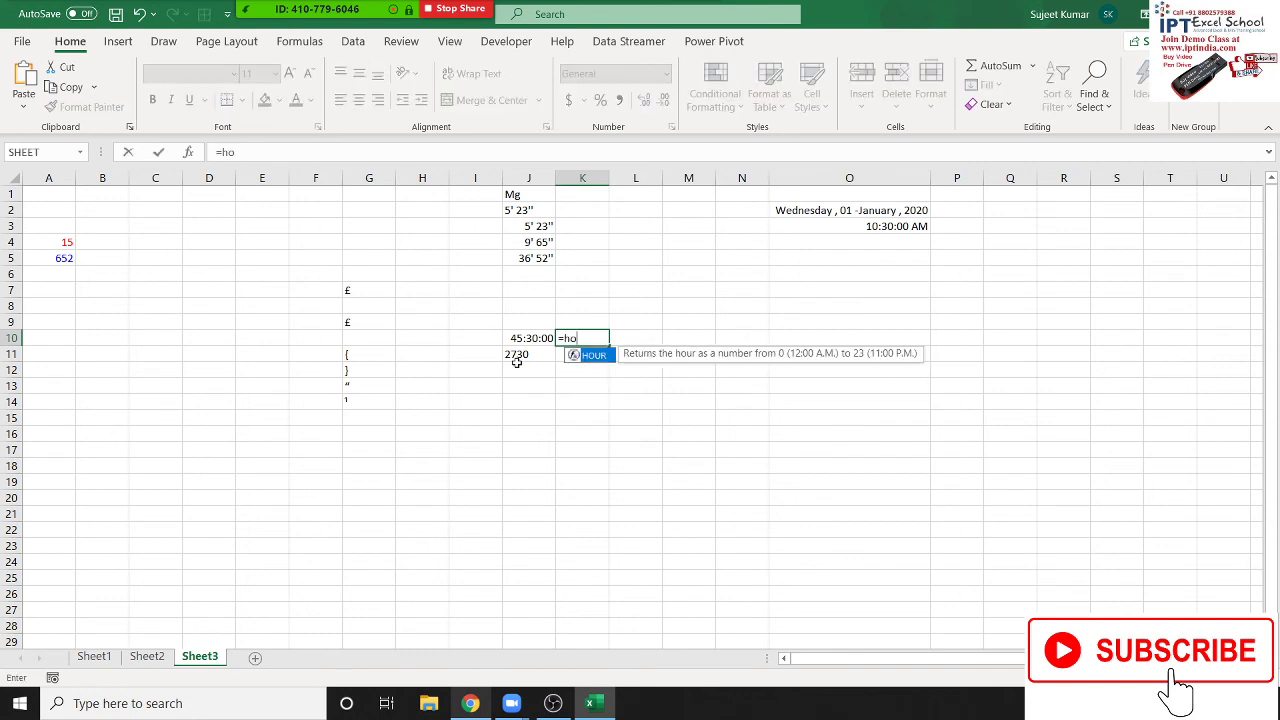
pyautogui.press('Tab')
pyautogui.write('j10)')
pyautogui.press('Return')
pyautogui.press('Up')
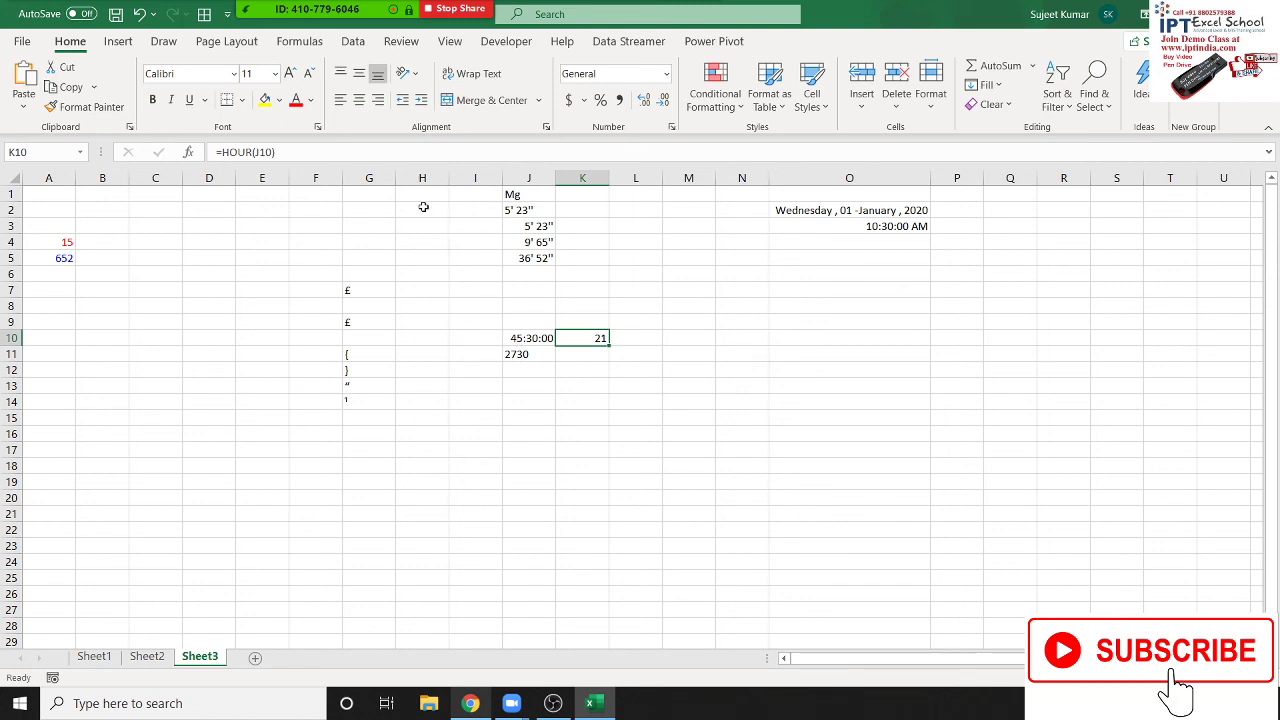
# Inspect J10's stored date-time value in the formula bar, then view J11's TEXT formula.
pyautogui.click(519, 339)
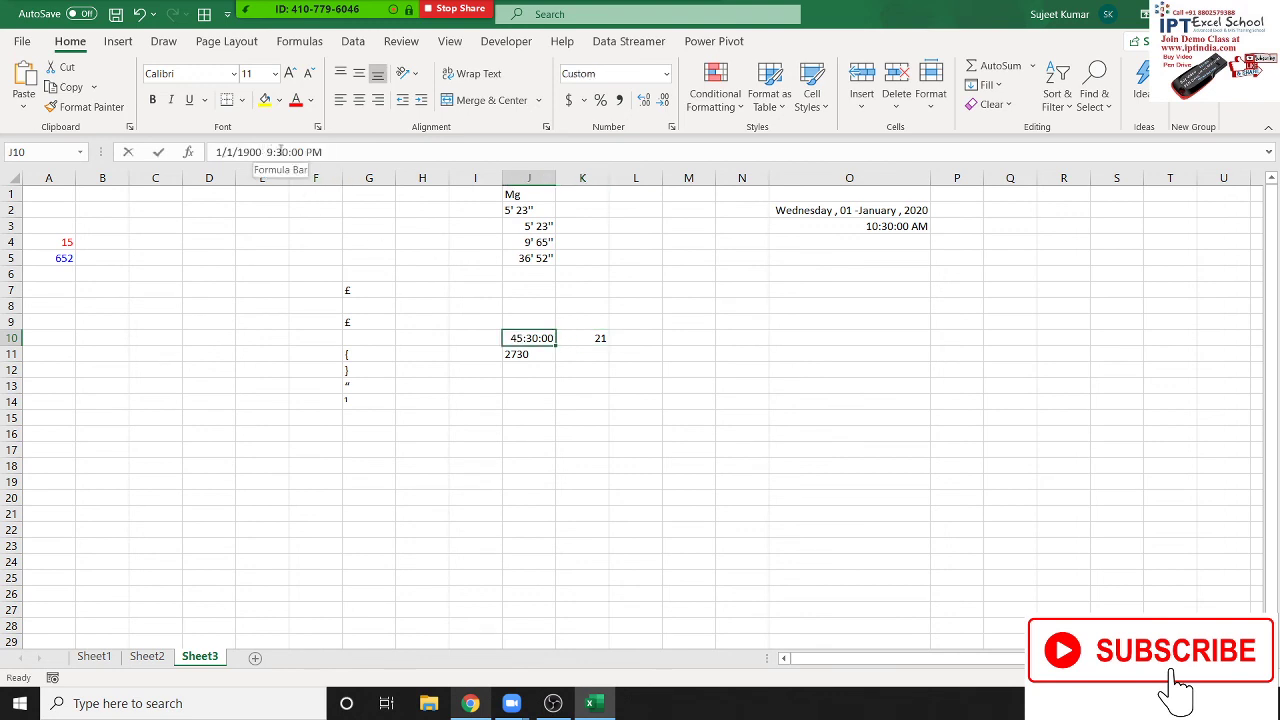
pyautogui.moveTo(271, 151); pyautogui.dragTo(370, 151)
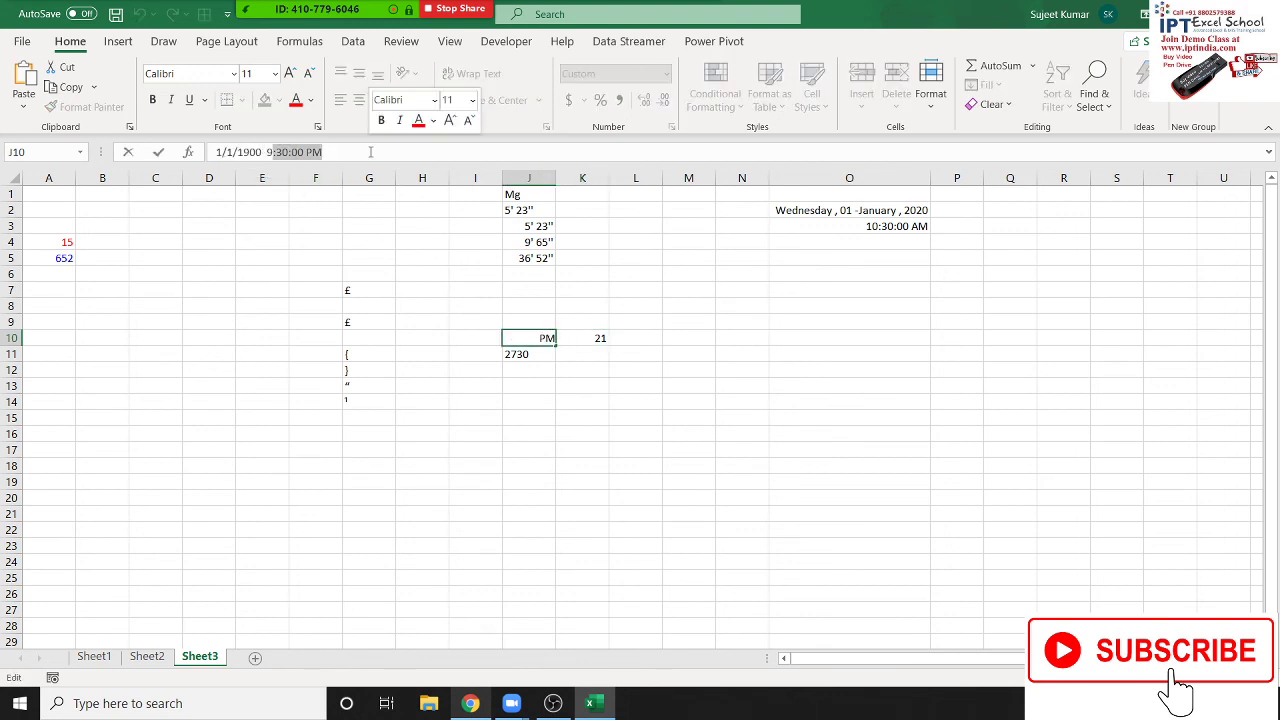
pyautogui.press('Escape')
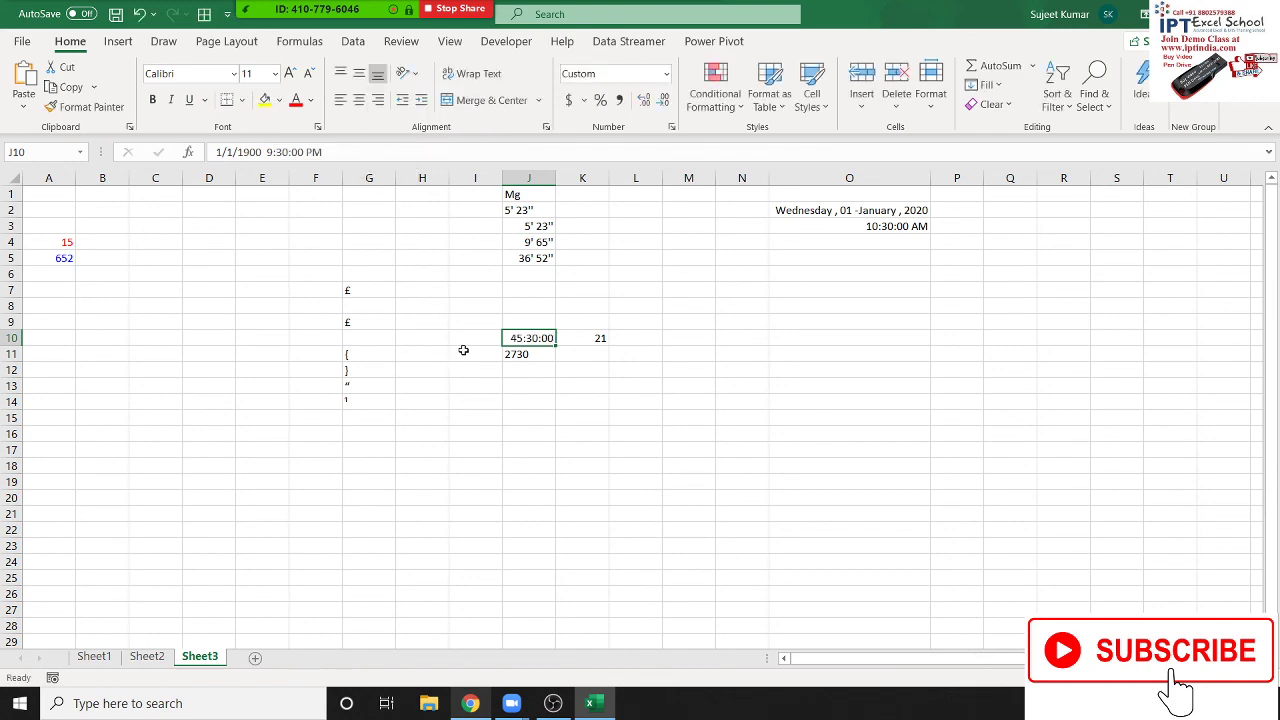
pyautogui.click(463, 350)
pyautogui.click(515, 354)
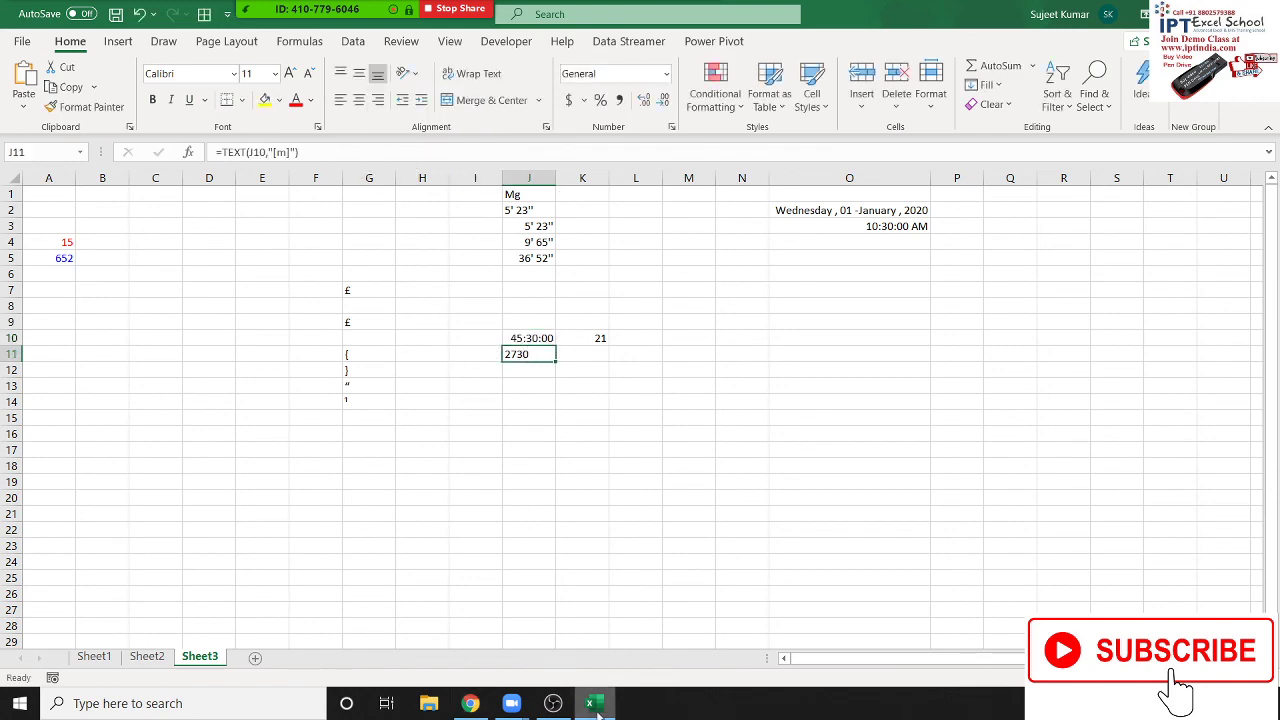
# Scroll Chrome's number-format help page to the elapsed minutes and seconds codes, then show the desktop.
pyautogui.click(470, 703)
pyautogui.scroll(-5, 476, 556)
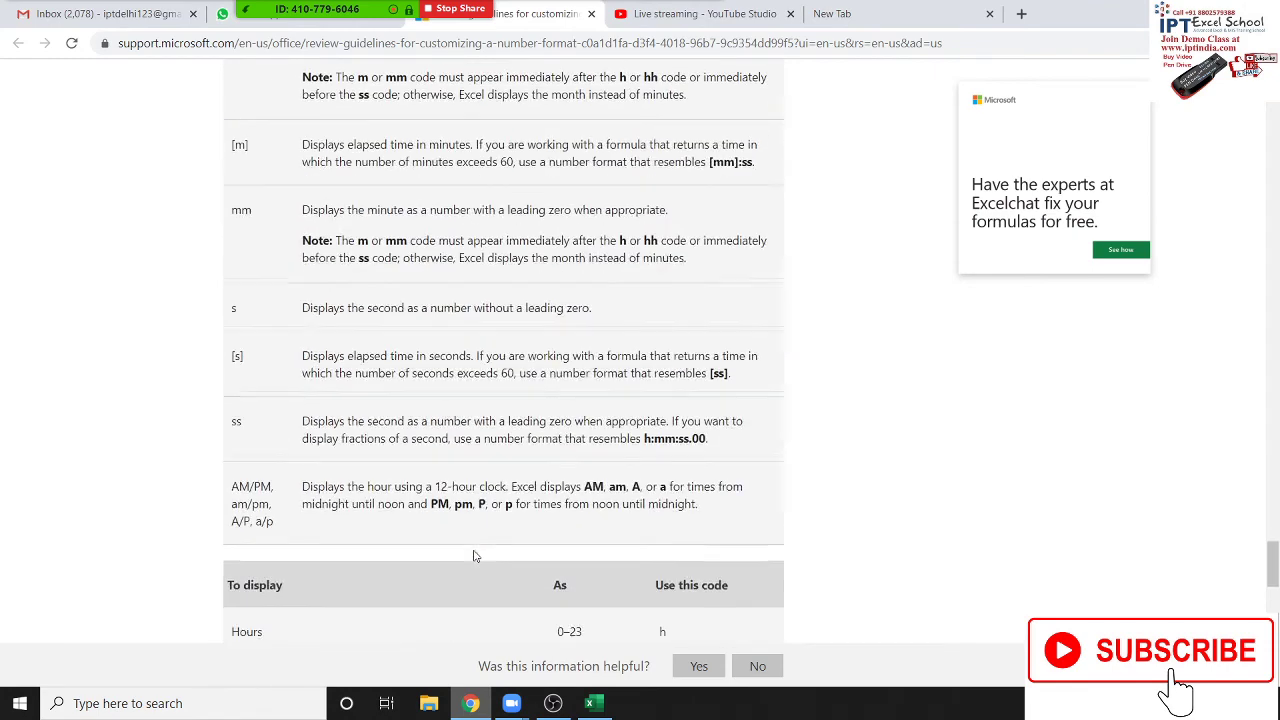
pyautogui.scroll(-5, 476, 556)
pyautogui.scroll(-8, 476, 556)
pyautogui.scroll(3, 476, 556)
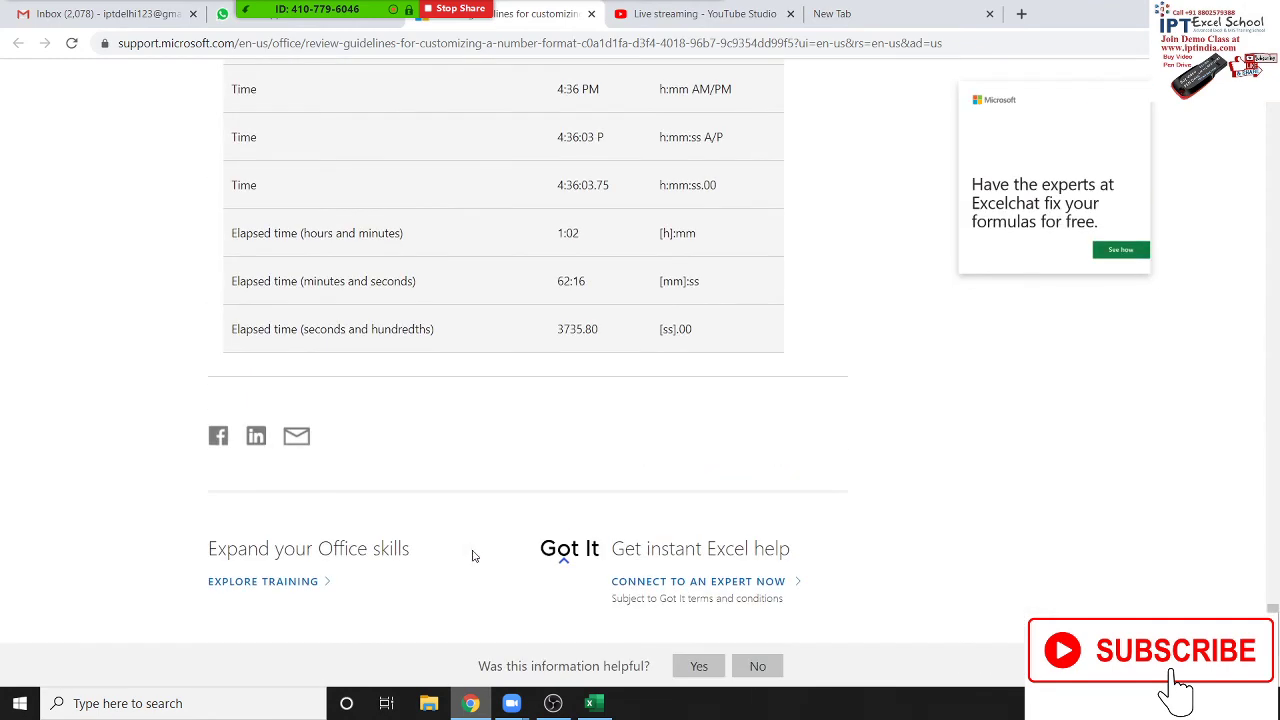
pyautogui.press('super+d')
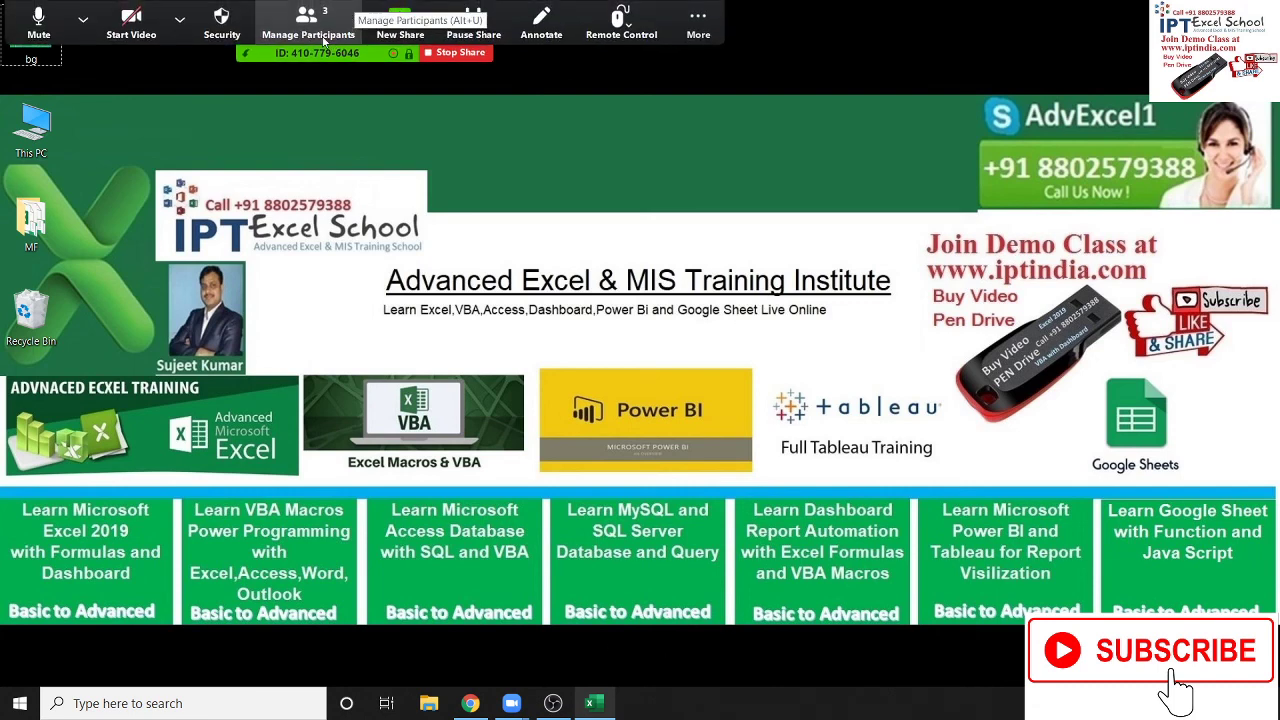
# Check the Zoom participants list and camera options, then highlight 'iptindia' in the website address.
pyautogui.click(338, 24)
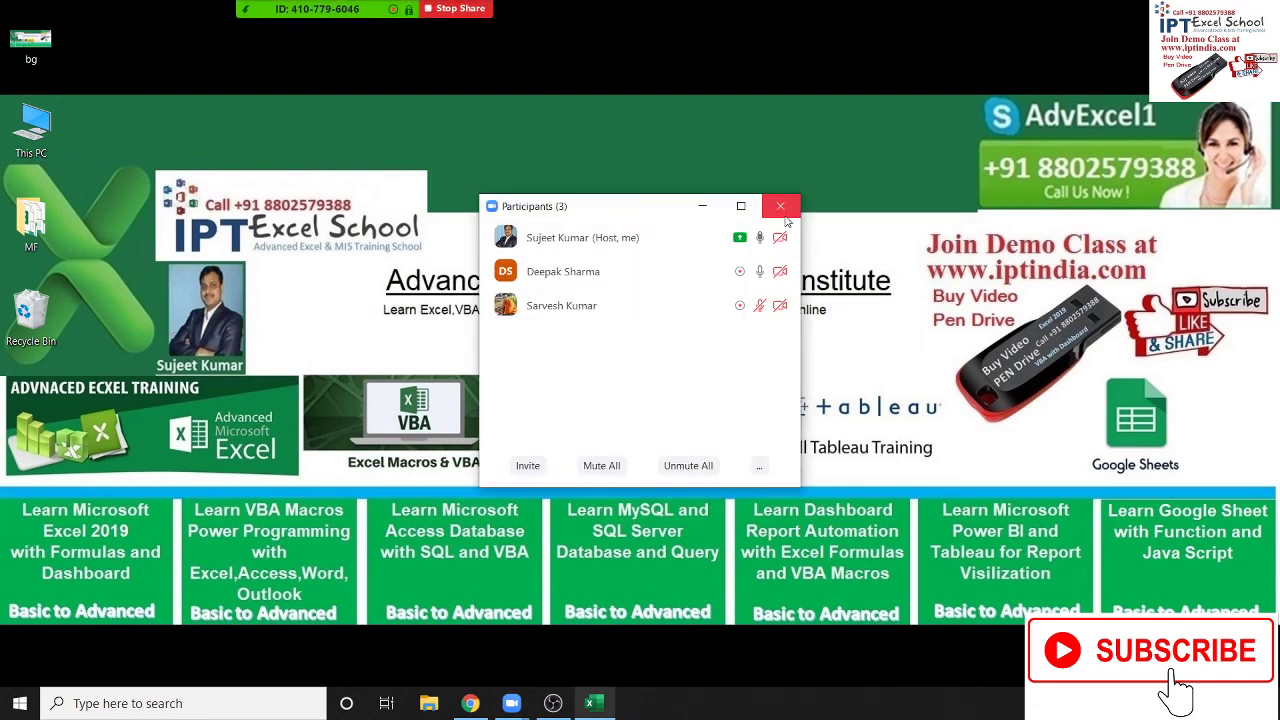
pyautogui.click(780, 205)
pyautogui.click(179, 12)
pyautogui.click(555, 250)
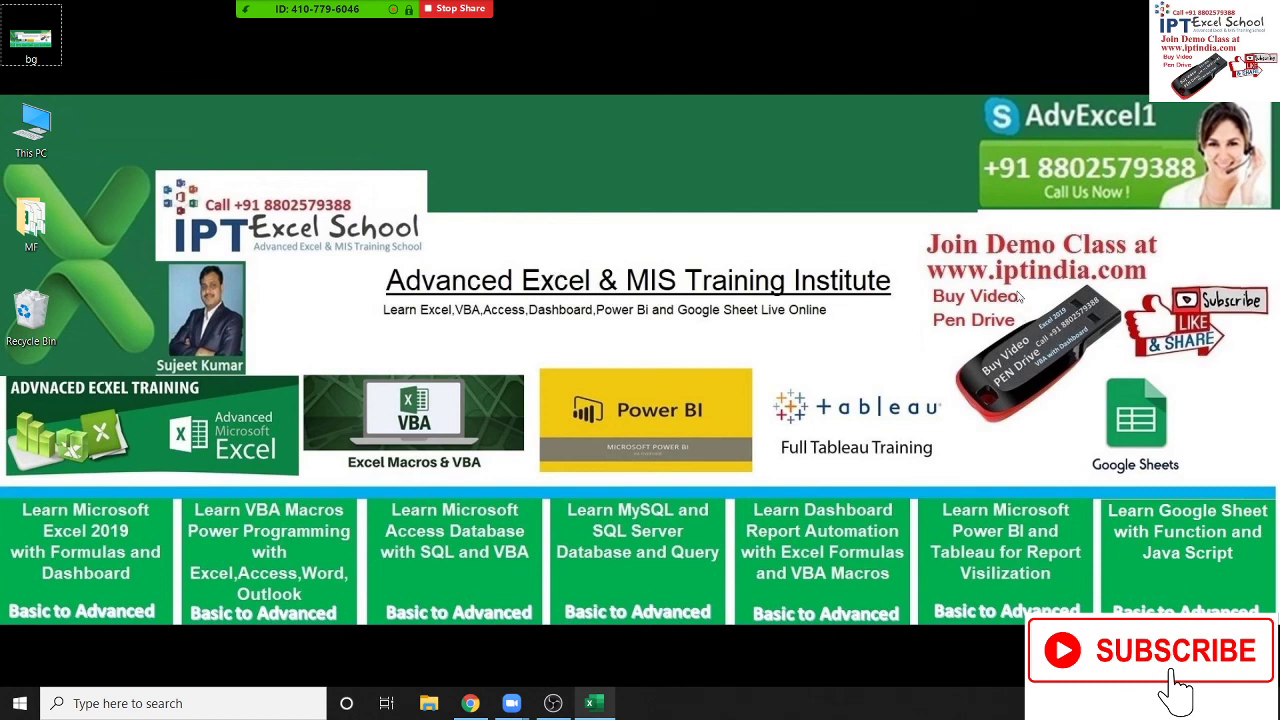
pyautogui.moveTo(995, 257); pyautogui.dragTo(1098, 288)
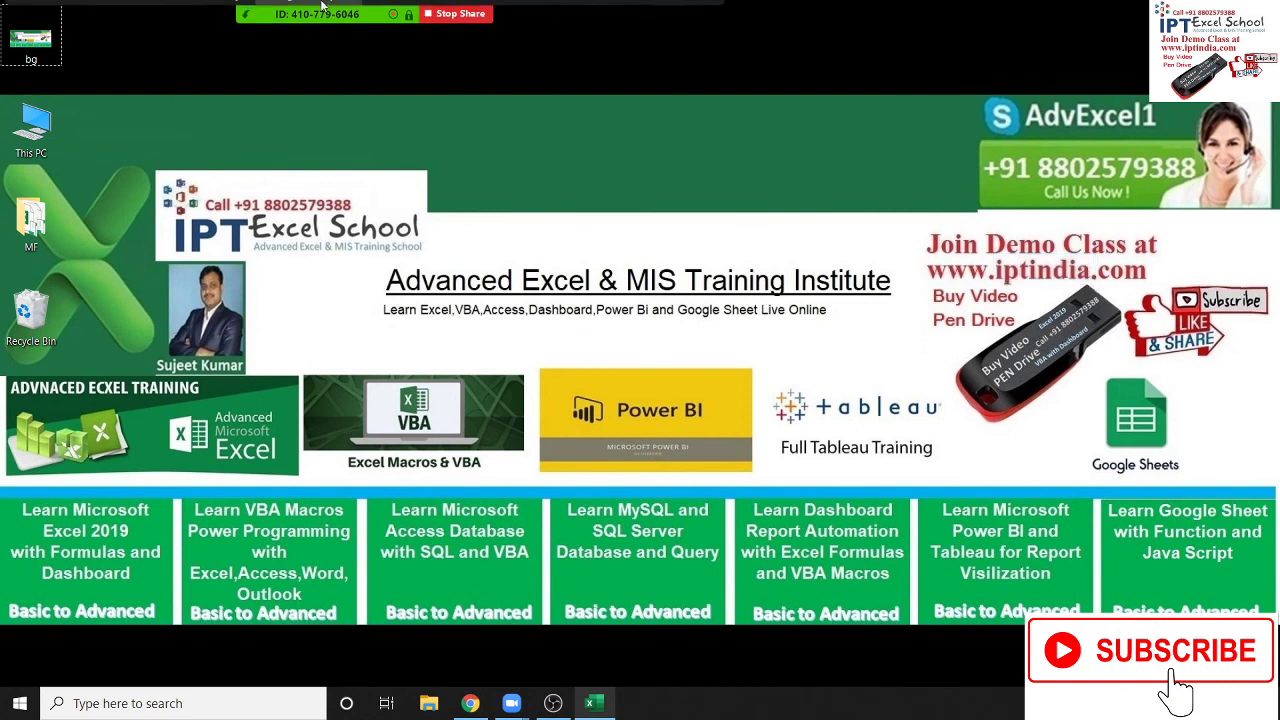
# End the Zoom meeting for all participants and bring the OBS window to the front.
pyautogui.click(698, 20)
pyautogui.click(750, 248)
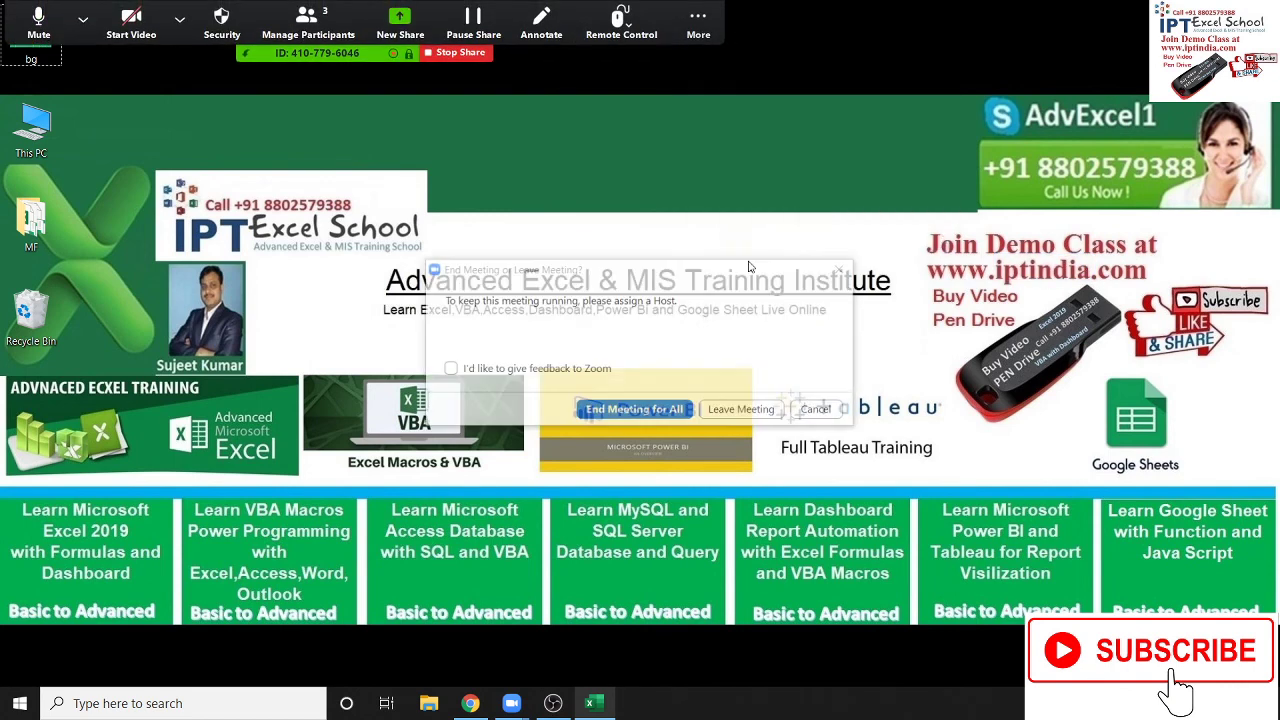
pyautogui.click(638, 416)
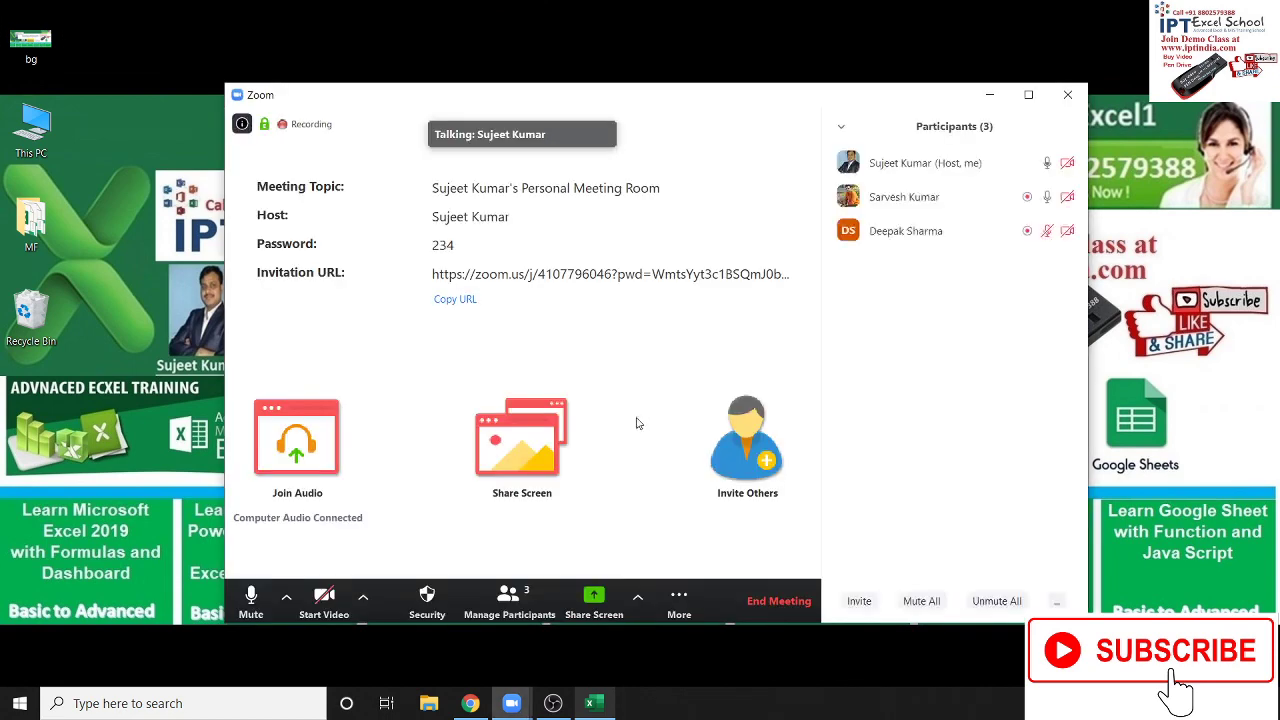
pyautogui.click(553, 703)
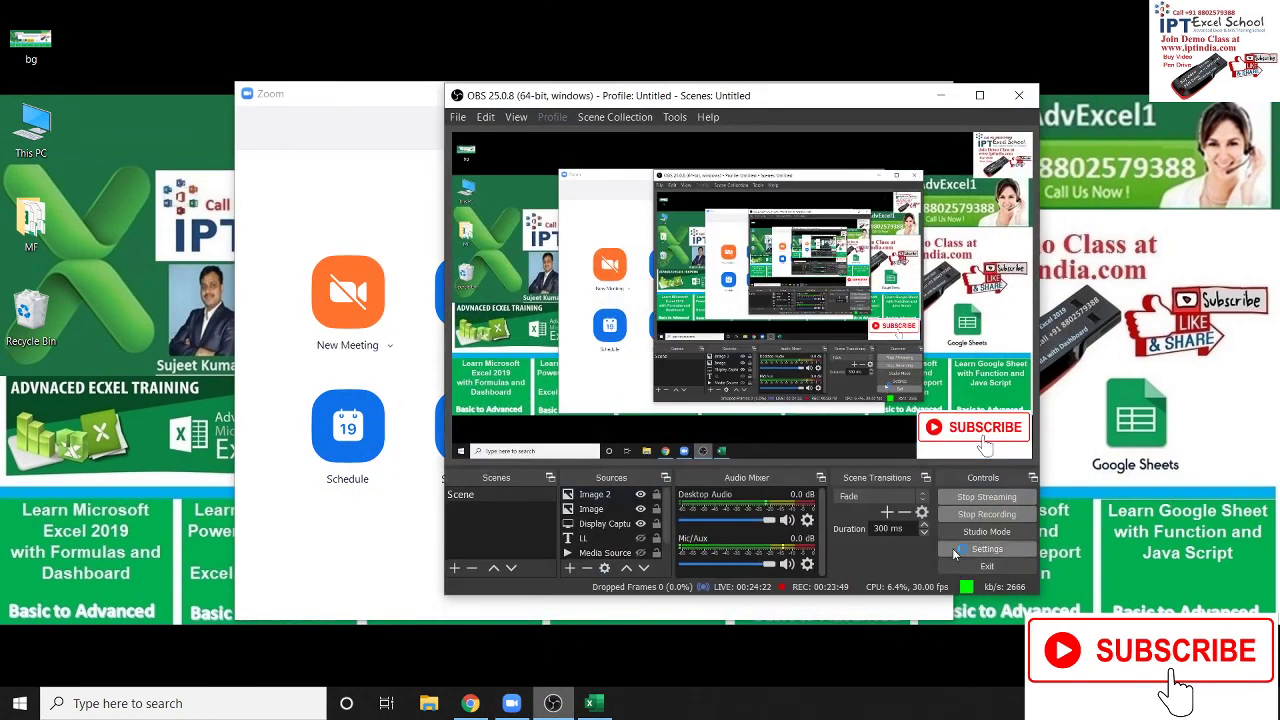